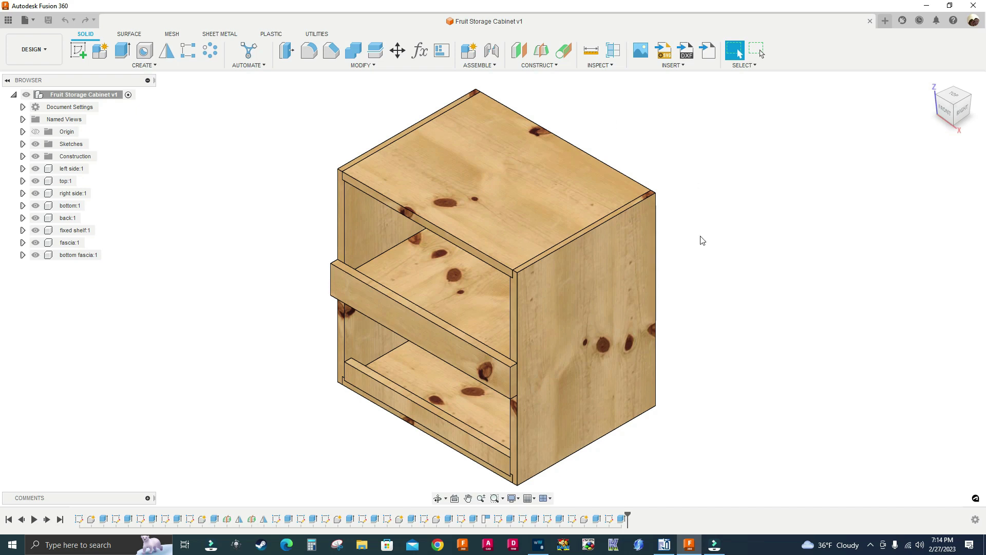
{"action": "scroll", "coordinate": [708, 251], "scroll_direction": "down", "scroll_amount": 1}
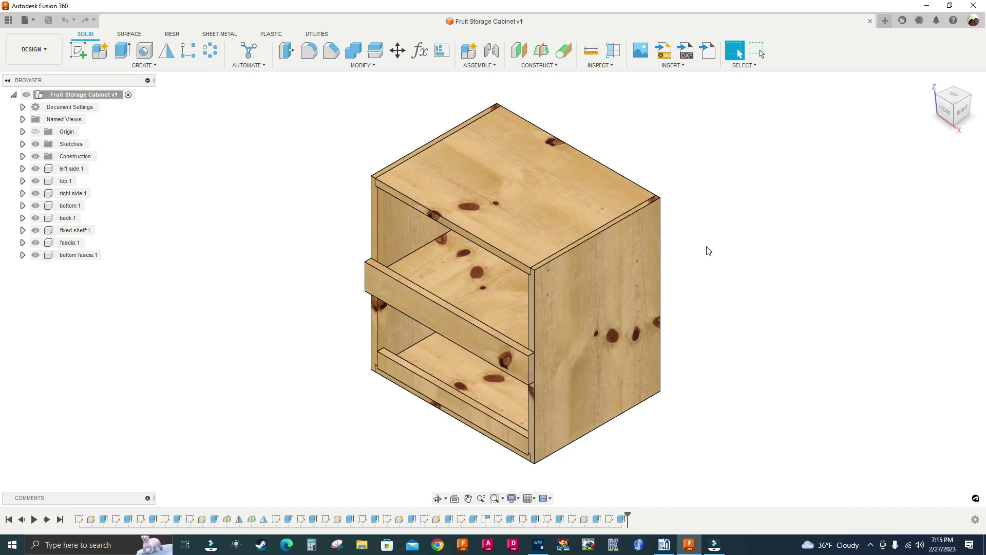
{"action": "middle_click_drag", "start_coordinate": [729, 224], "coordinate": [665, 236], "text": "shift"}
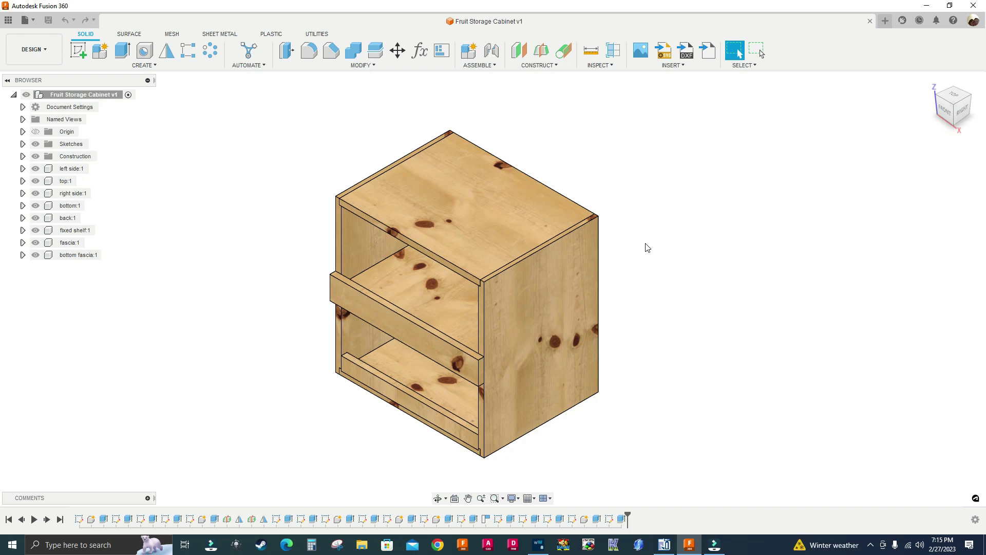
{"action": "middle_click_drag", "start_coordinate": [643, 225], "coordinate": [668, 243]}
{"action": "key", "text": "Escape"}
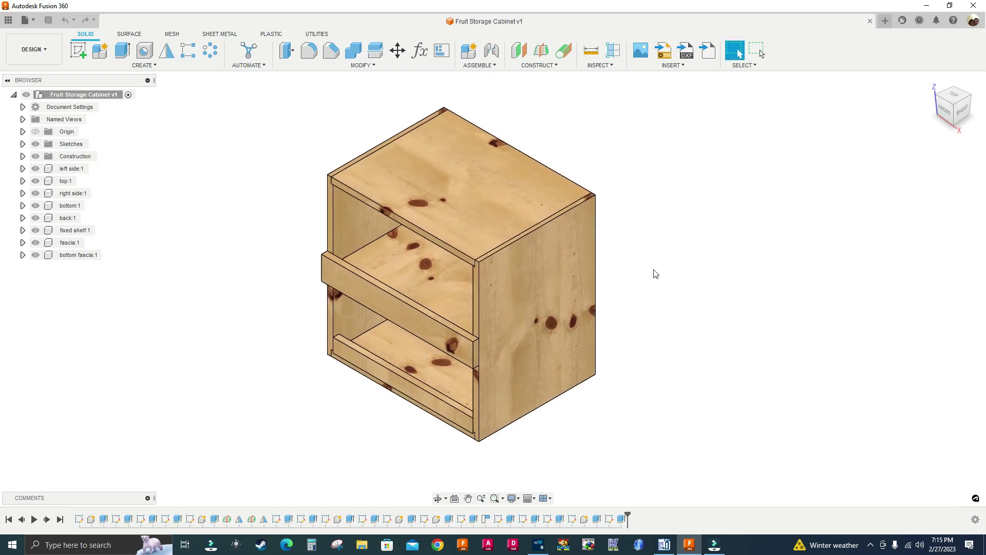
{"action": "mouse_move", "coordinate": [656, 268]}
{"action": "middle_mouse_down", "text": "shift"}
{"action": "mouse_move", "coordinate": [546, 244]}
{"action": "mouse_move", "coordinate": [634, 242]}
{"action": "mouse_move", "coordinate": [657, 252]}
{"action": "mouse_move", "coordinate": [656, 267]}
{"action": "mouse_move", "coordinate": [704, 255]}
{"action": "mouse_move", "coordinate": [629, 280]}
{"action": "mouse_move", "coordinate": [643, 286]}
{"action": "mouse_move", "coordinate": [722, 249]}
{"action": "mouse_move", "coordinate": [639, 278]}
{"action": "mouse_move", "coordinate": [662, 267]}
{"action": "middle_mouse_up", "text": "shift"}
{"action": "scroll", "coordinate": [615, 248], "scroll_direction": "up", "scroll_amount": 2}
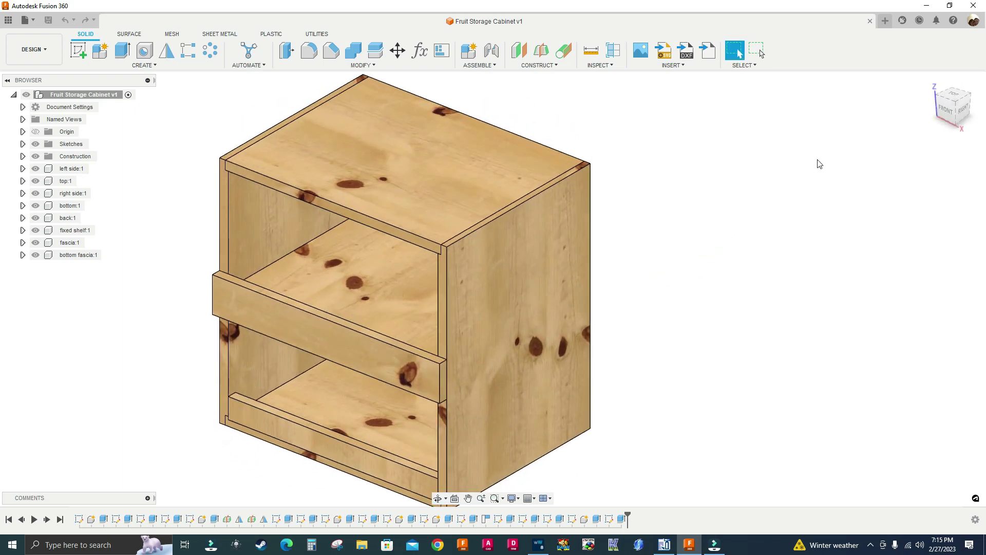
{"action": "left_click", "coordinate": [930, 83]}
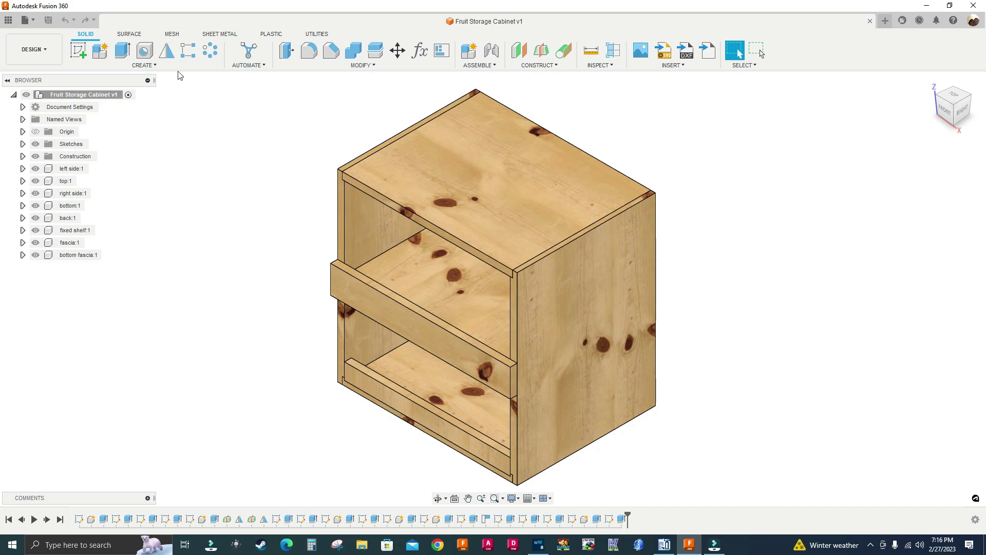
{"action": "scroll", "coordinate": [607, 233], "scroll_direction": "down", "scroll_amount": 3}
{"action": "middle_click_drag", "start_coordinate": [607, 234], "coordinate": [661, 166]}
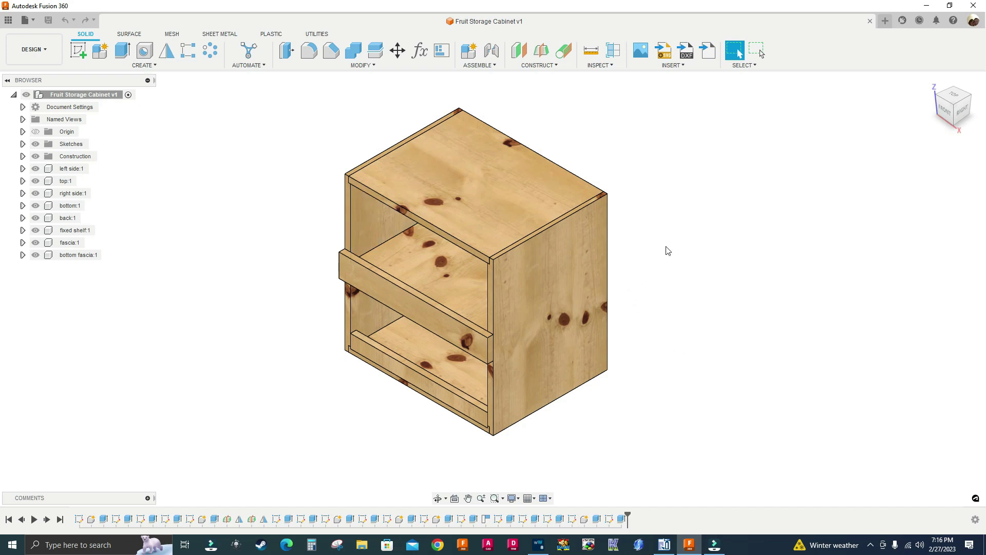
{"action": "middle_click_drag", "start_coordinate": [667, 249], "coordinate": [653, 279]}
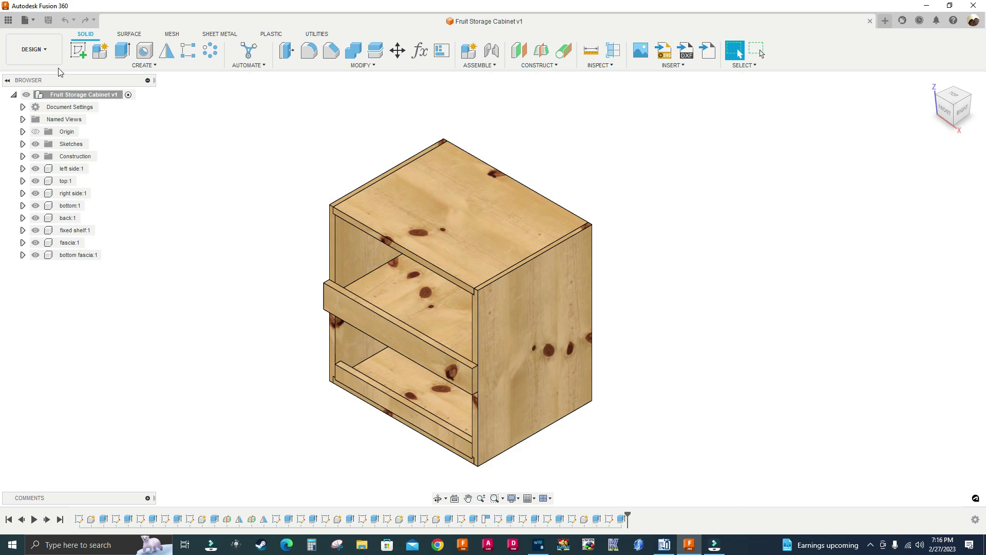
- Switch to the Manufacture workspace and create a manufacturing model of the cabinet
{"action": "left_click", "coordinate": [34, 49]}
{"action": "left_click", "coordinate": [32, 164]}
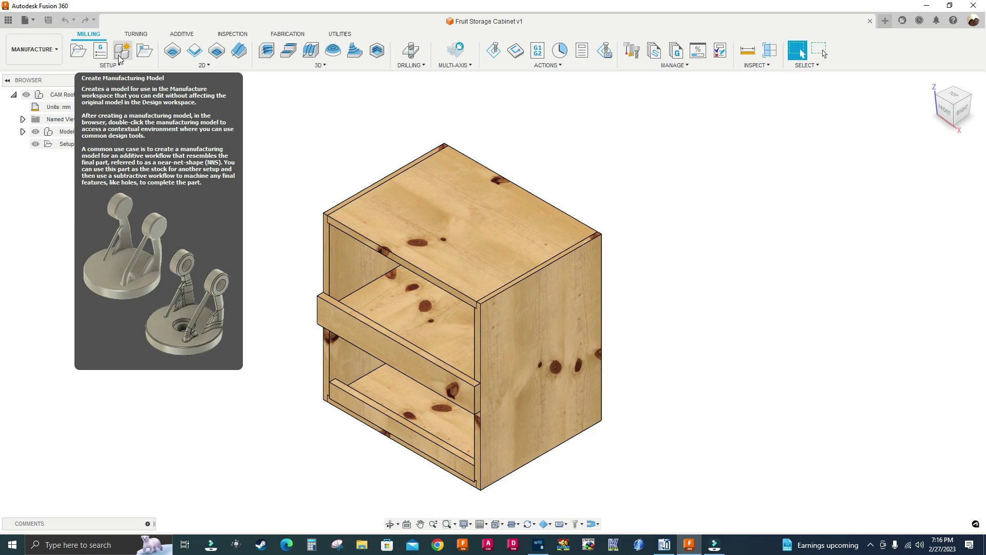
{"action": "left_click", "coordinate": [112, 66]}
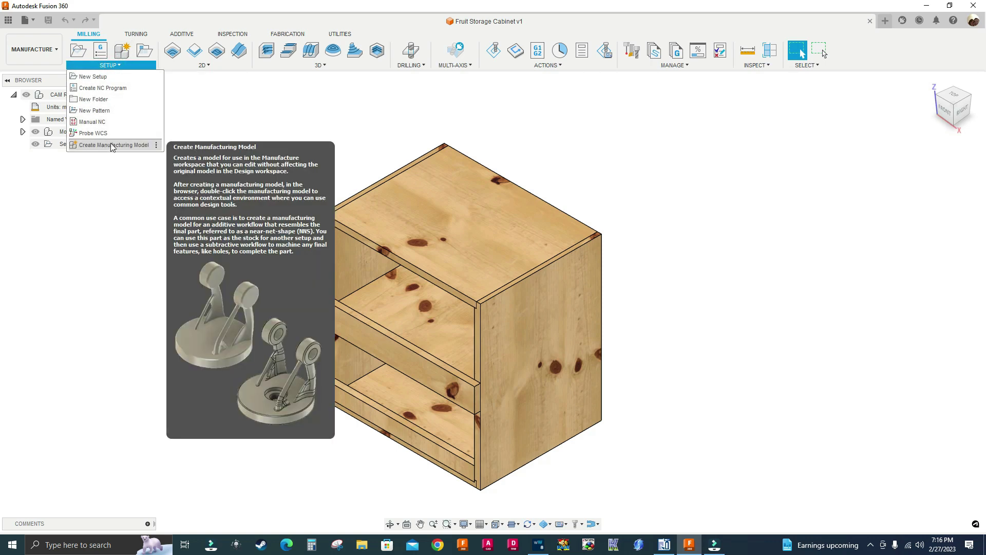
{"action": "left_click", "coordinate": [156, 145]}
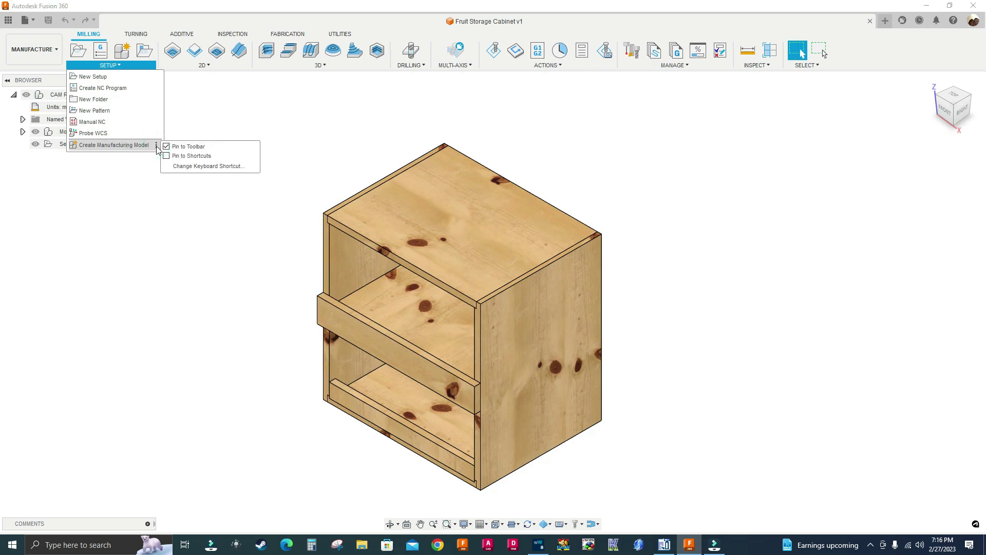
{"action": "left_click", "coordinate": [159, 146]}
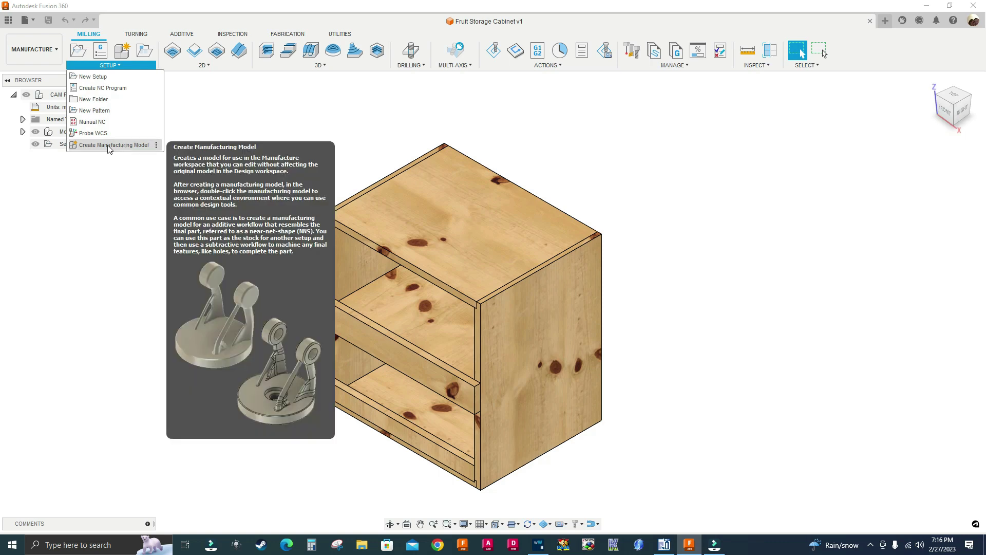
{"action": "left_click", "coordinate": [108, 146]}
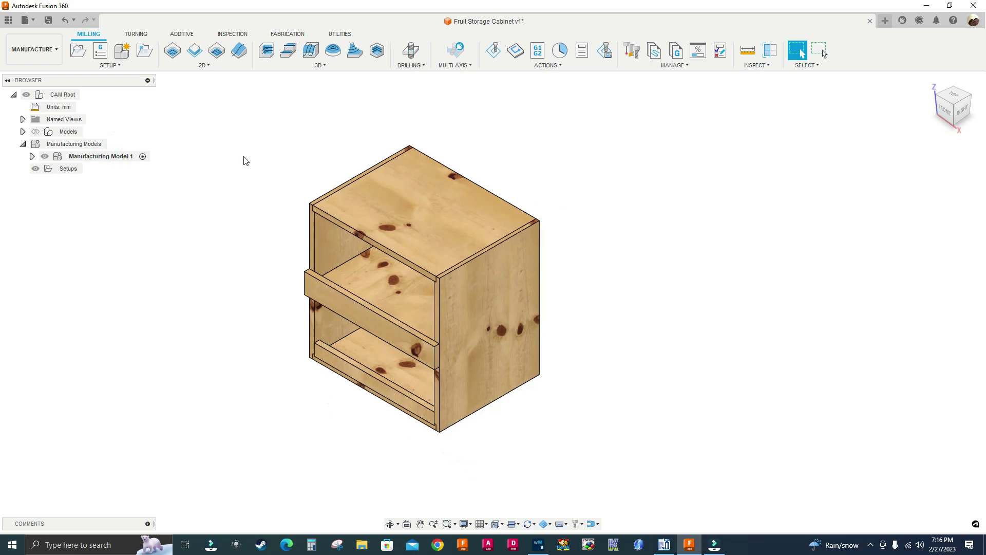
- Open Manufacturing Model 1 for editing
{"action": "left_click", "coordinate": [96, 156]}
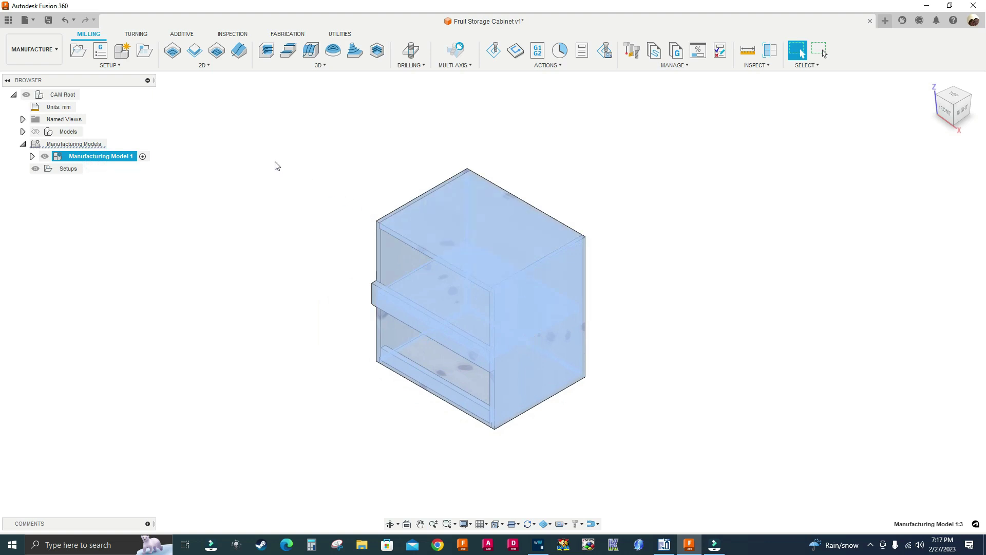
{"action": "right_click", "coordinate": [118, 162]}
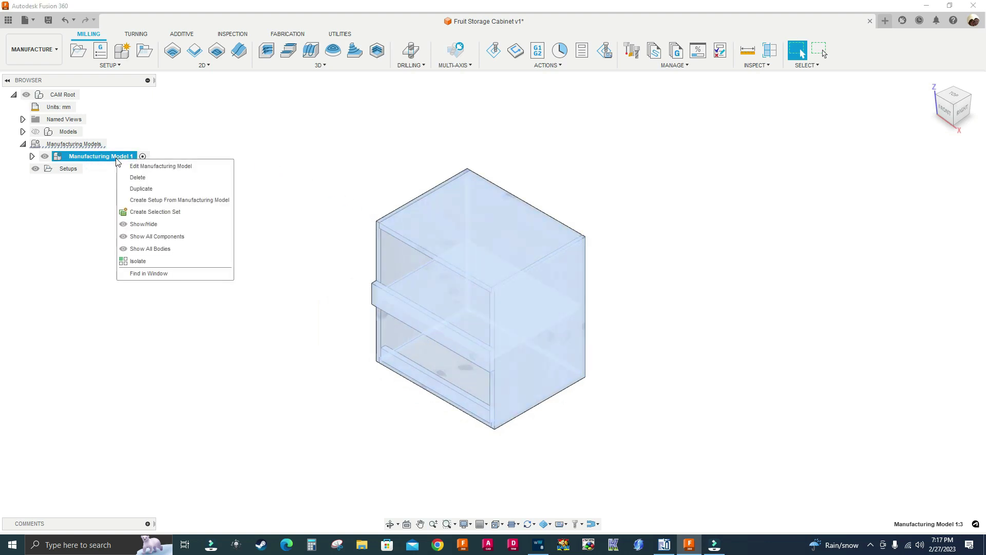
{"action": "left_click", "coordinate": [154, 166]}
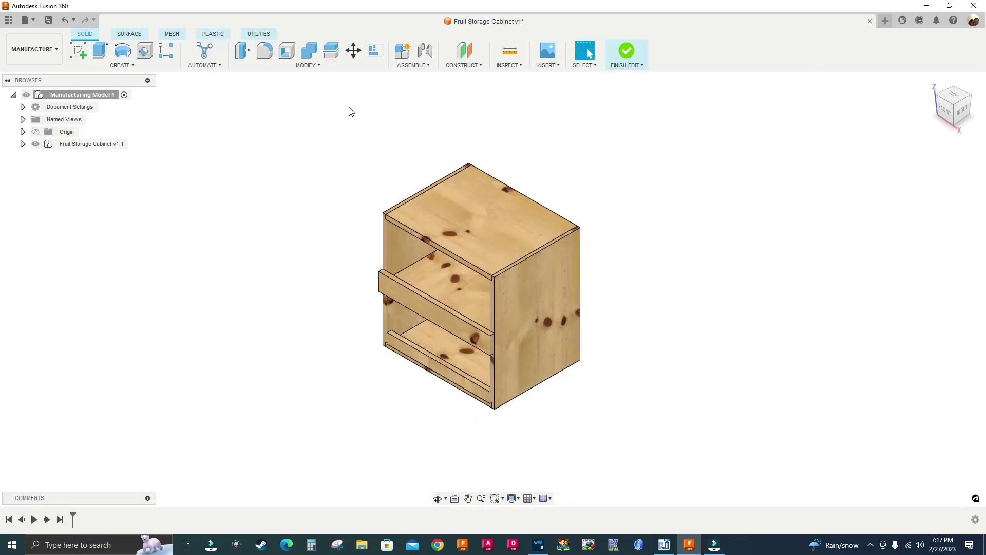
- Start the Arrange command and select all the cabinet's components as the objects to arrange
{"action": "middle_click_drag", "start_coordinate": [348, 110], "coordinate": [414, 110]}
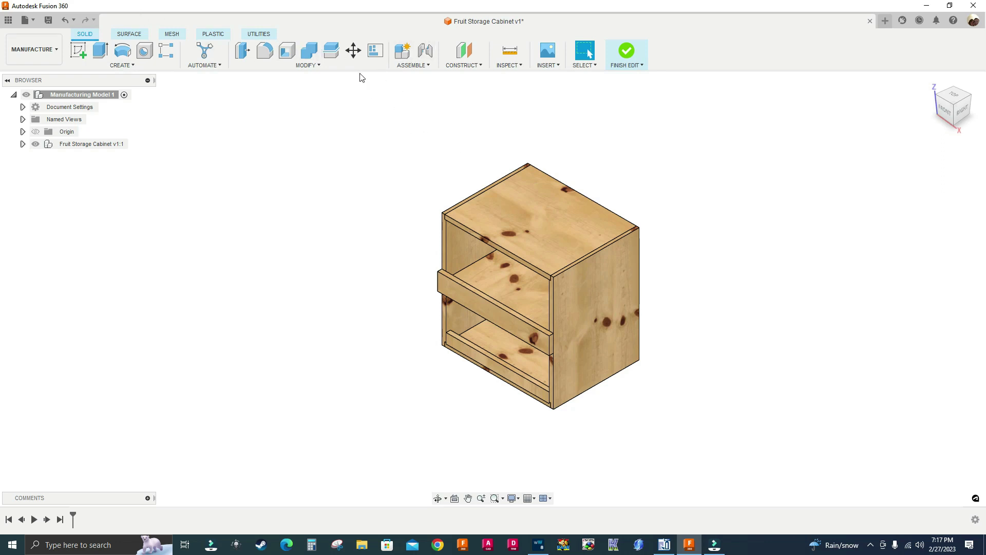
{"action": "scroll", "coordinate": [547, 233], "scroll_direction": "up", "scroll_amount": 3}
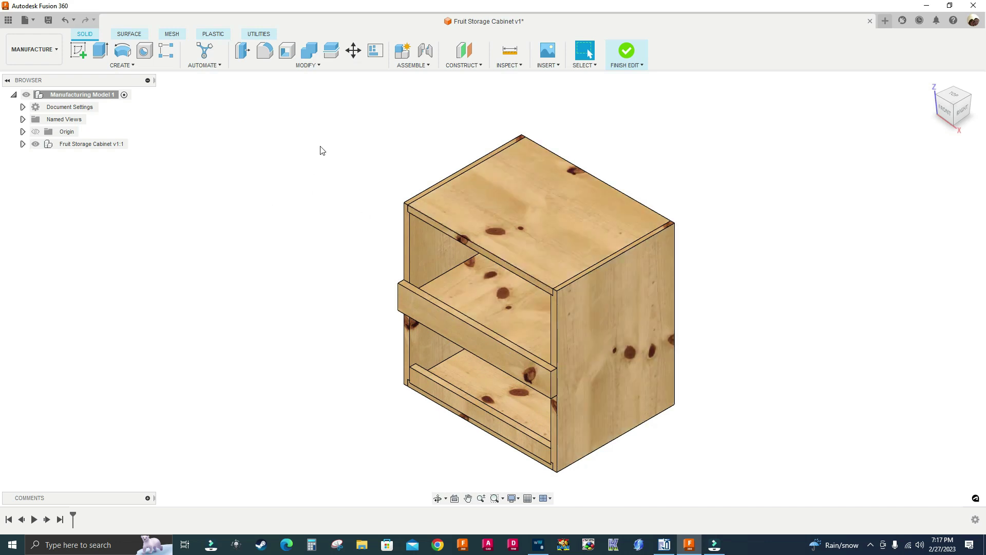
{"action": "left_click", "coordinate": [376, 51]}
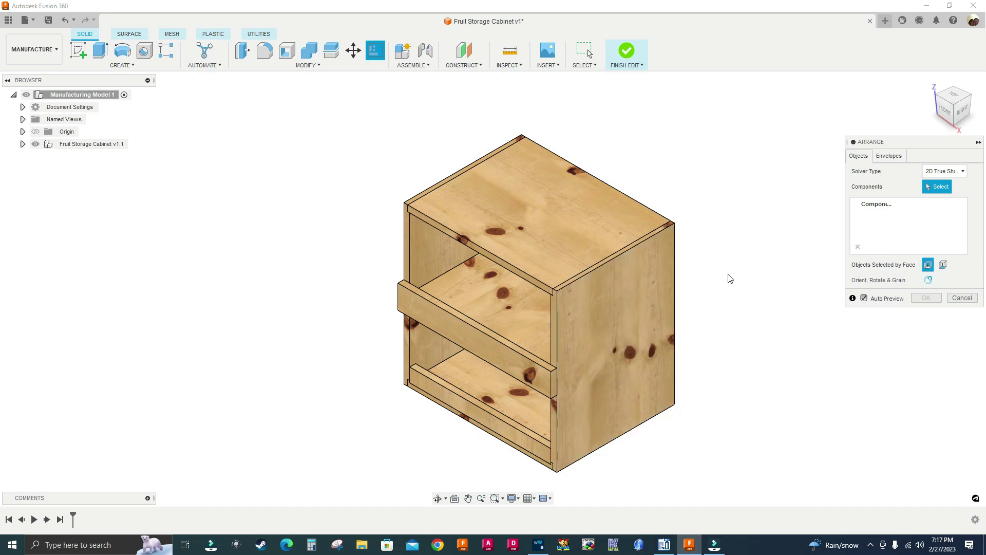
{"action": "scroll", "coordinate": [717, 288], "scroll_direction": "down", "scroll_amount": 1}
{"action": "middle_click_drag", "start_coordinate": [716, 287], "coordinate": [641, 246]}
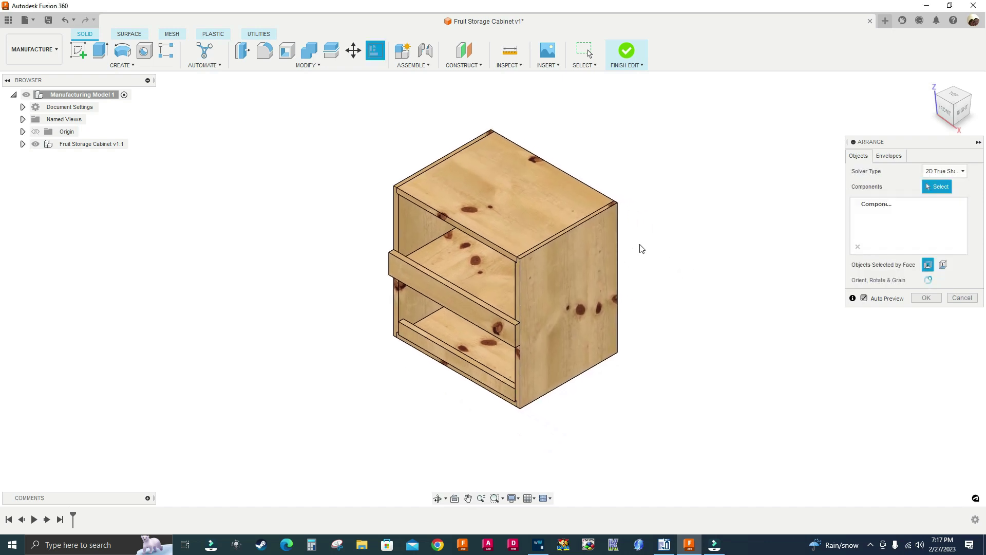
{"action": "left_click_drag", "start_coordinate": [271, 83], "coordinate": [704, 446]}
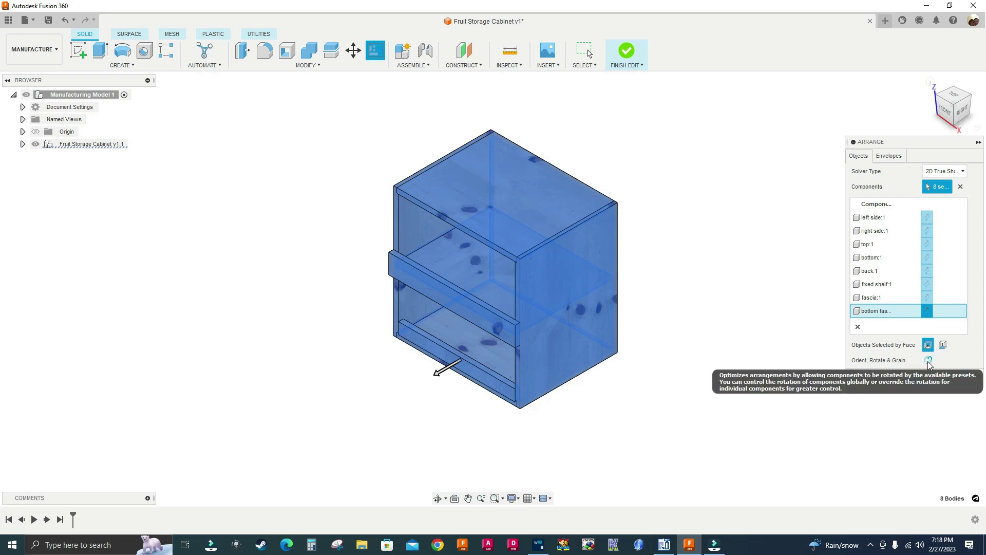
- Show the origin and pick its horizontal XY plane as the envelope to arrange the parts on
{"action": "left_click", "coordinate": [888, 157]}
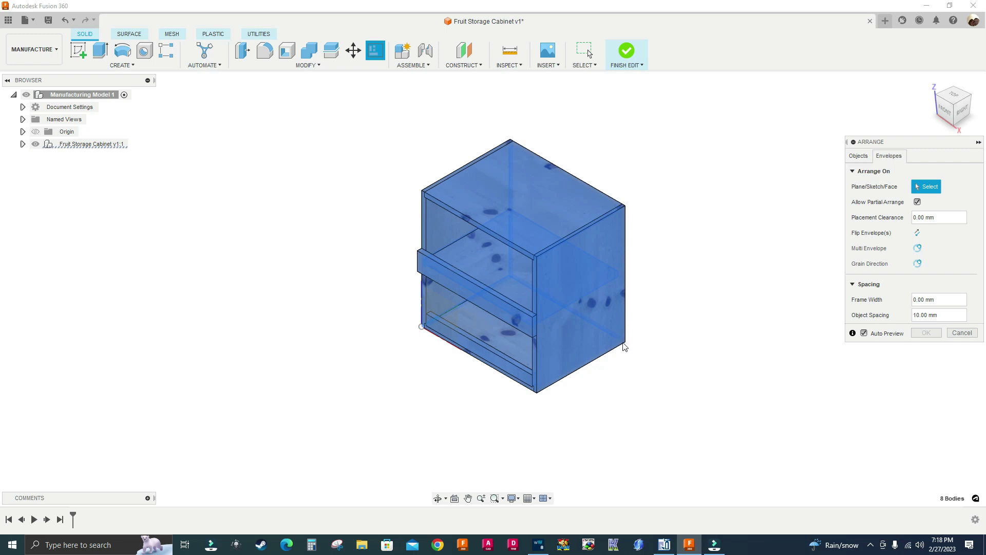
{"action": "scroll", "coordinate": [649, 341], "scroll_direction": "down", "scroll_amount": 3}
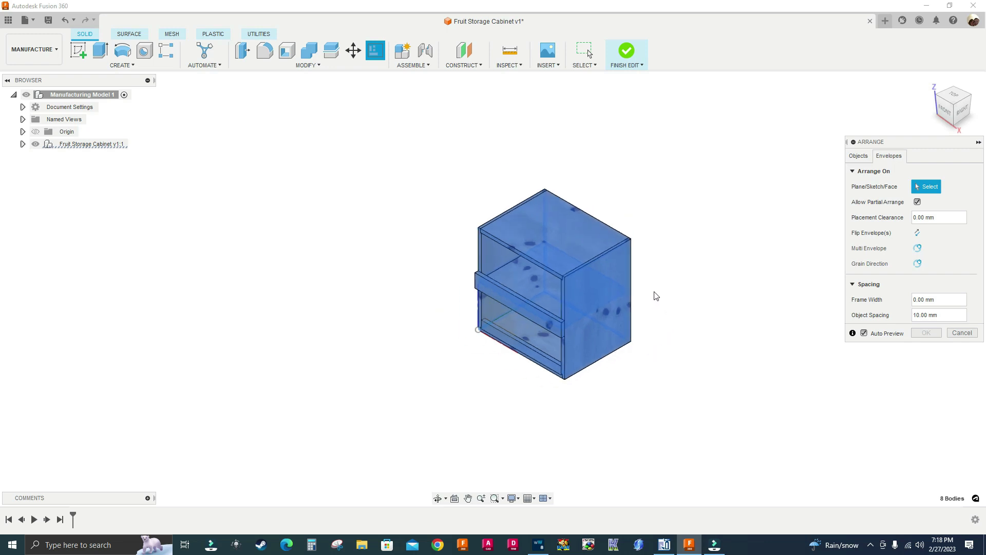
{"action": "left_click", "coordinate": [36, 132]}
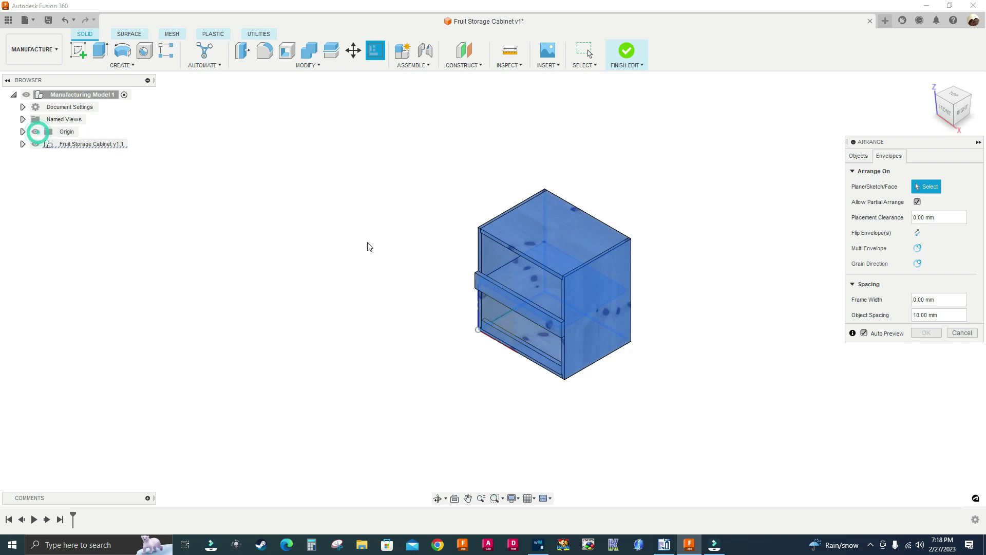
{"action": "scroll", "coordinate": [400, 266], "scroll_direction": "down", "scroll_amount": 8}
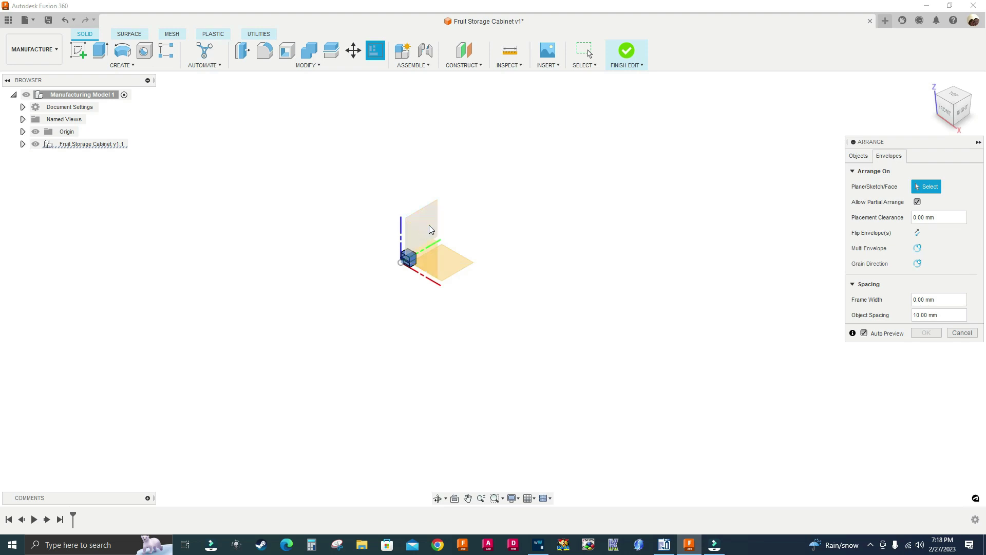
{"action": "left_click", "coordinate": [445, 271]}
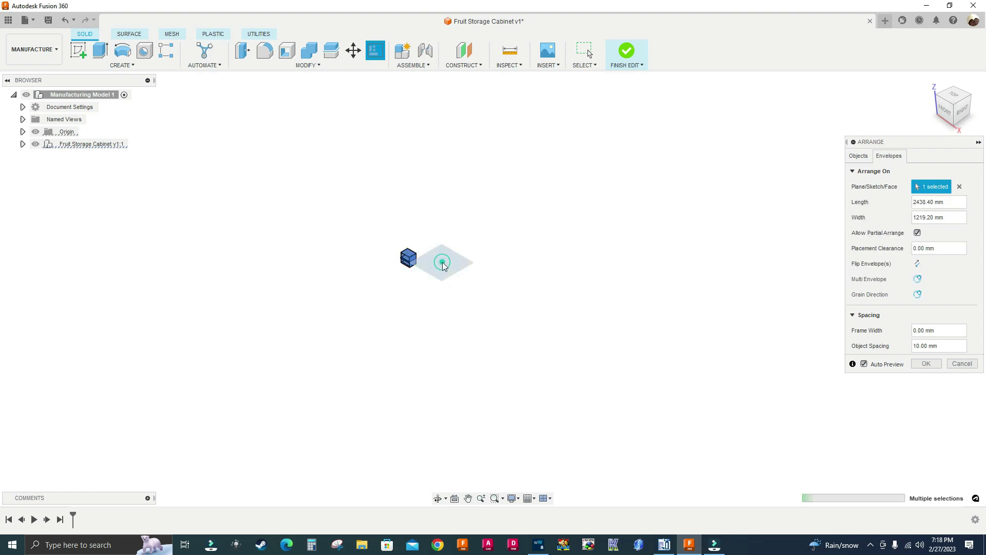
- Look at the arranged sheet from the top and set the envelope length to 96 in
{"action": "scroll", "coordinate": [437, 264], "scroll_direction": "up", "scroll_amount": 8}
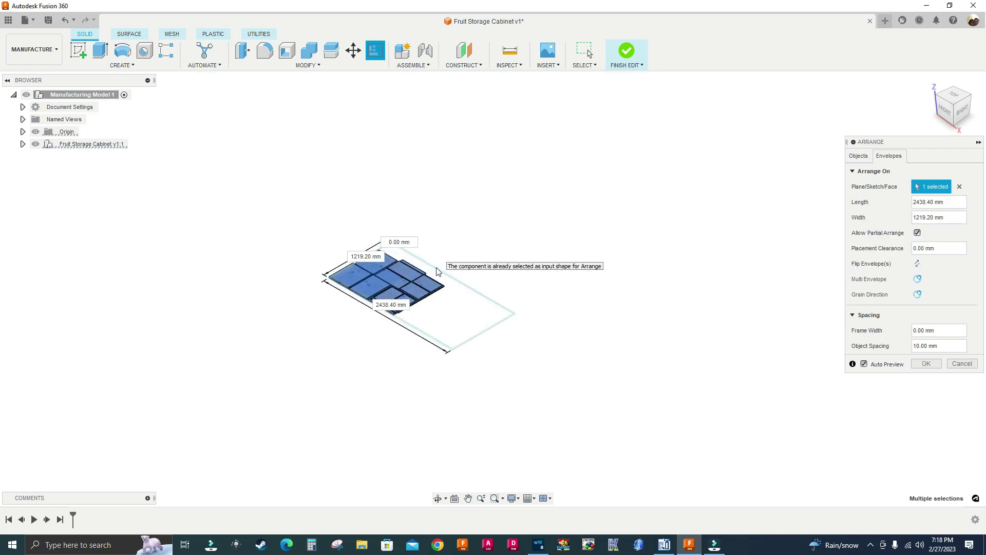
{"action": "scroll", "coordinate": [259, 318], "scroll_direction": "up", "scroll_amount": 2}
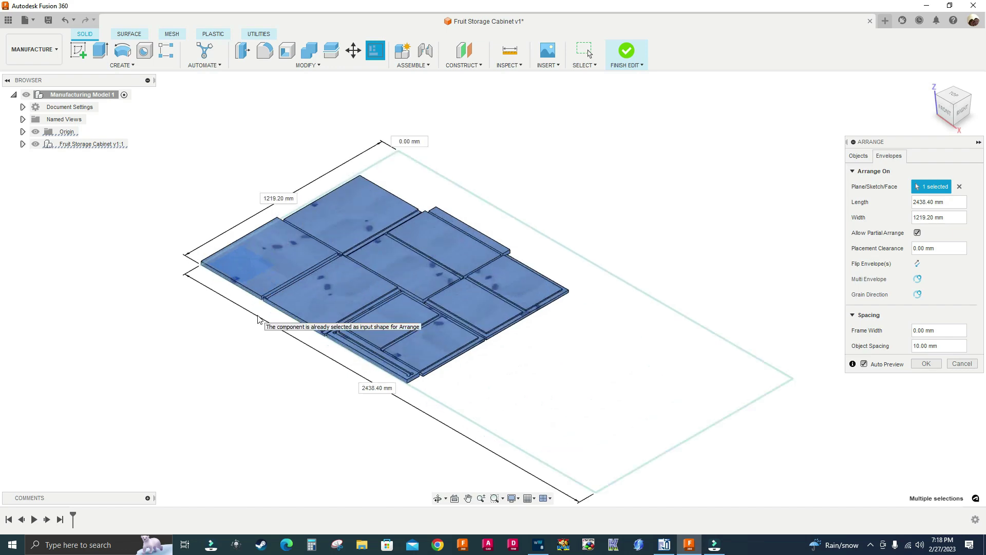
{"action": "scroll", "coordinate": [569, 201], "scroll_direction": "down", "scroll_amount": 2}
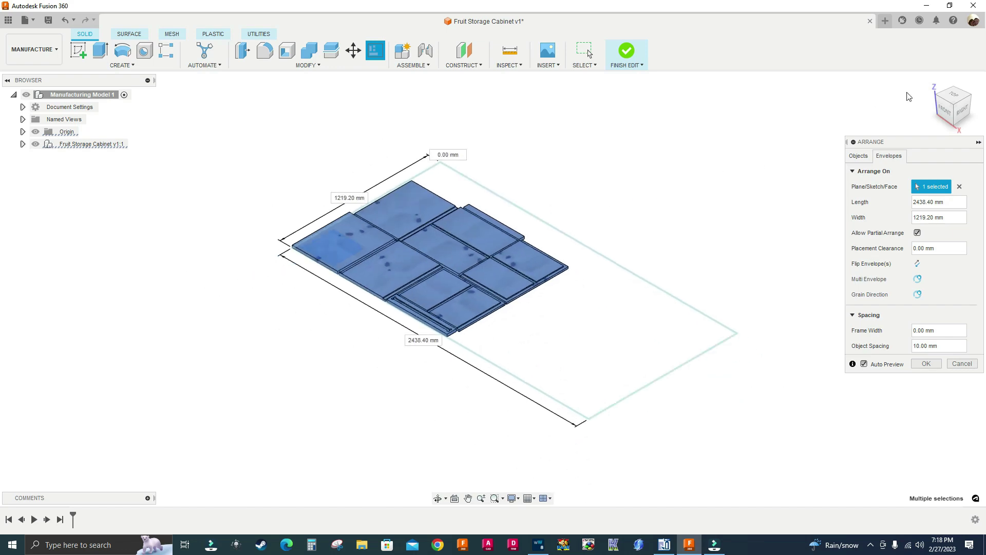
{"action": "left_click", "coordinate": [953, 100]}
{"action": "left_click", "coordinate": [965, 82]}
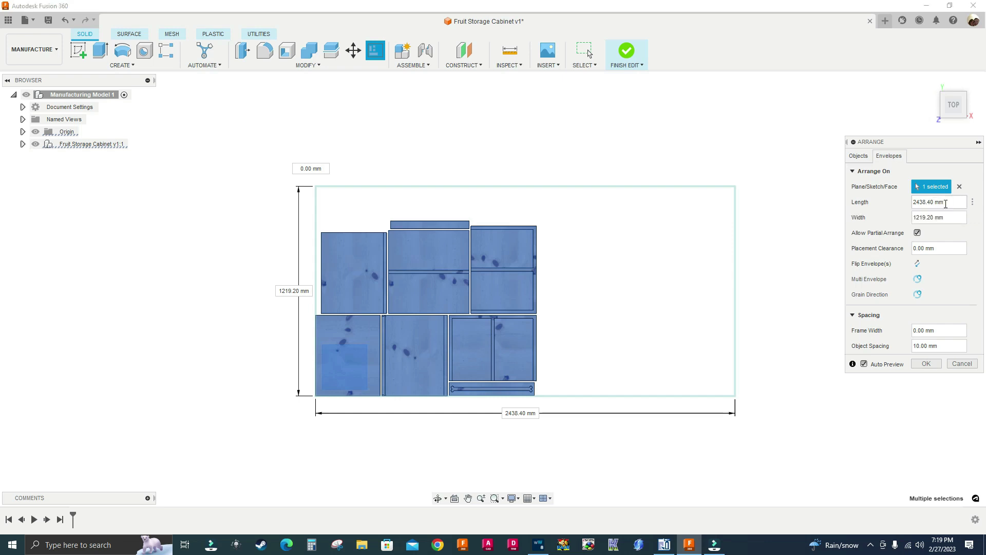
{"action": "left_click_drag", "start_coordinate": [956, 202], "coordinate": [913, 204]}
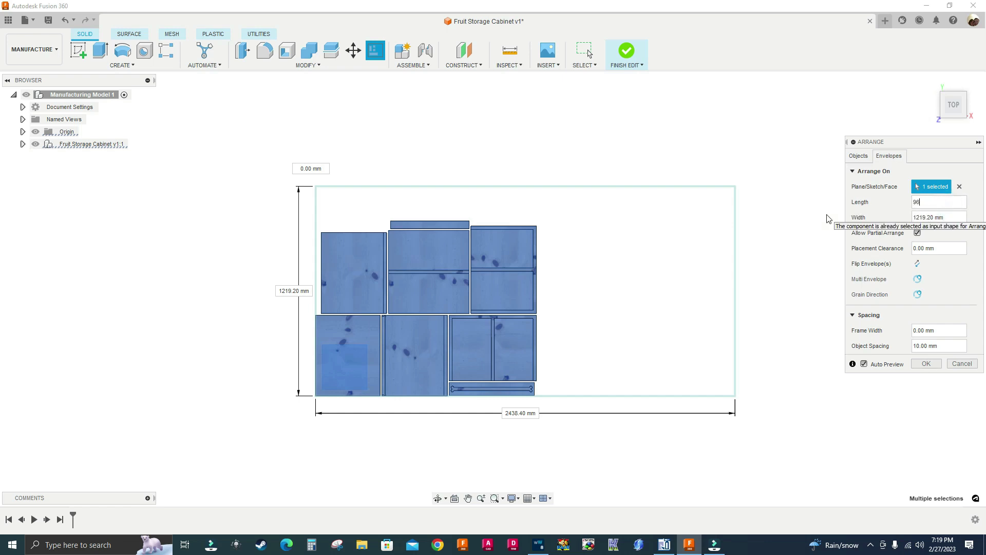
{"action": "key", "text": "Return"}
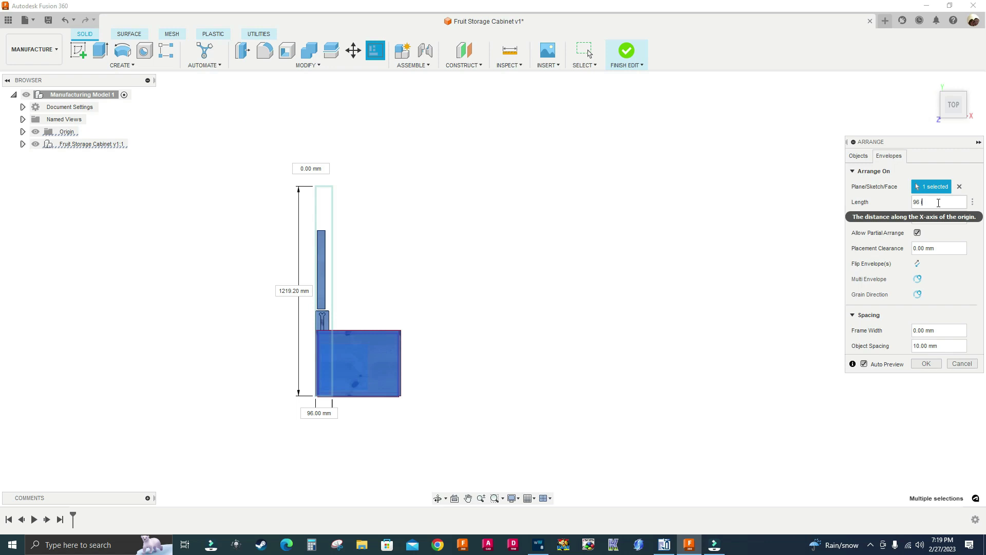
{"action": "key", "text": "Return"}
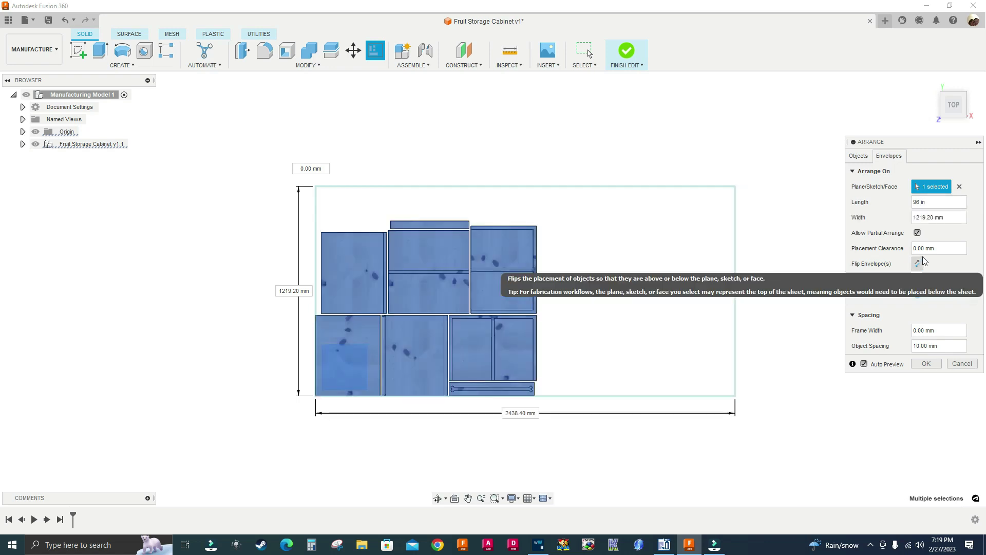
- Set the envelope width to 48 in
{"action": "key", "text": "Tab"}
{"action": "type", "text": "4"}
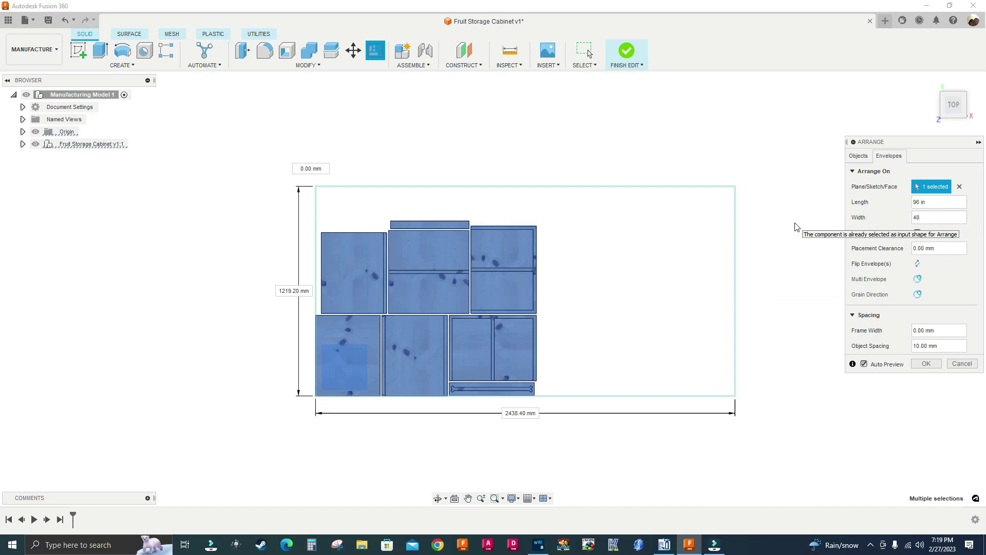
{"action": "type", "text": "8"}
{"action": "key", "text": "Return"}
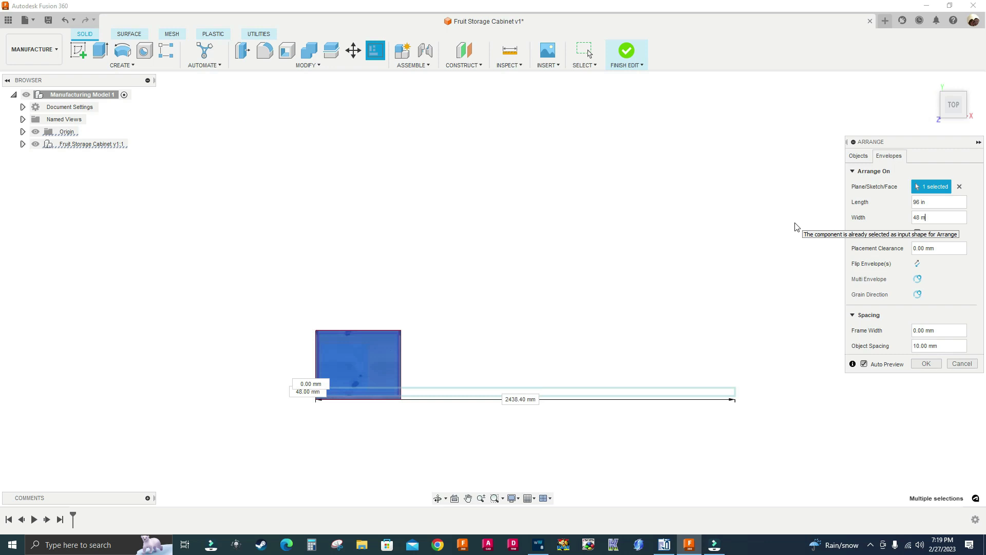
{"action": "key", "text": "Return"}
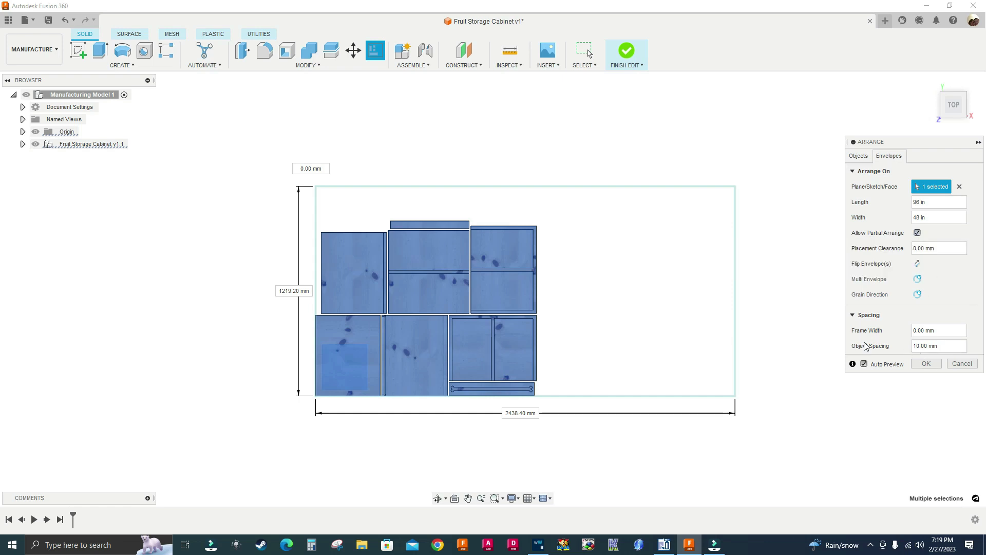
- Try flipping the envelope to see the parts arranged from the other side, and turn the flip off again
{"action": "left_click", "coordinate": [918, 264]}
{"action": "scroll", "coordinate": [436, 346], "scroll_direction": "up", "scroll_amount": 2}
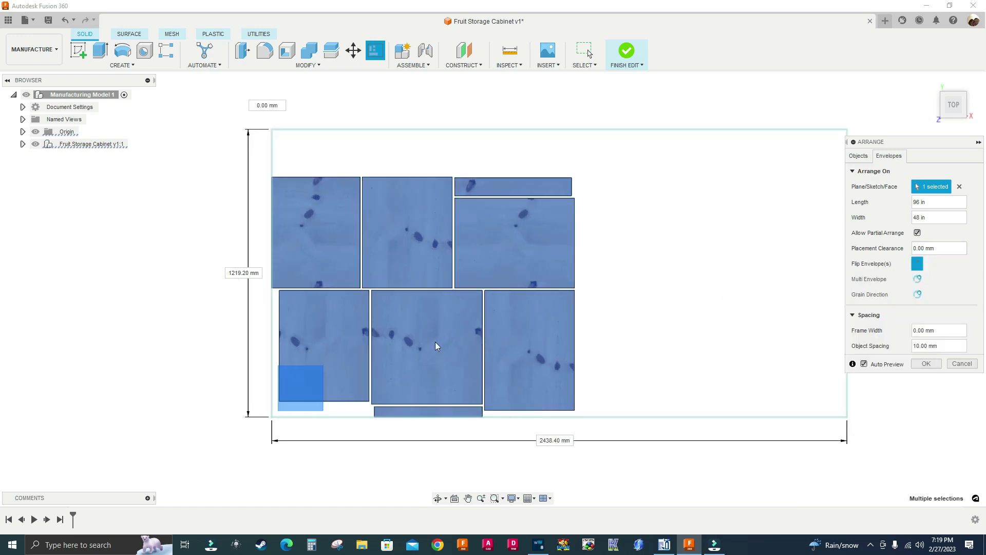
{"action": "scroll", "coordinate": [382, 308], "scroll_direction": "down", "scroll_amount": 2}
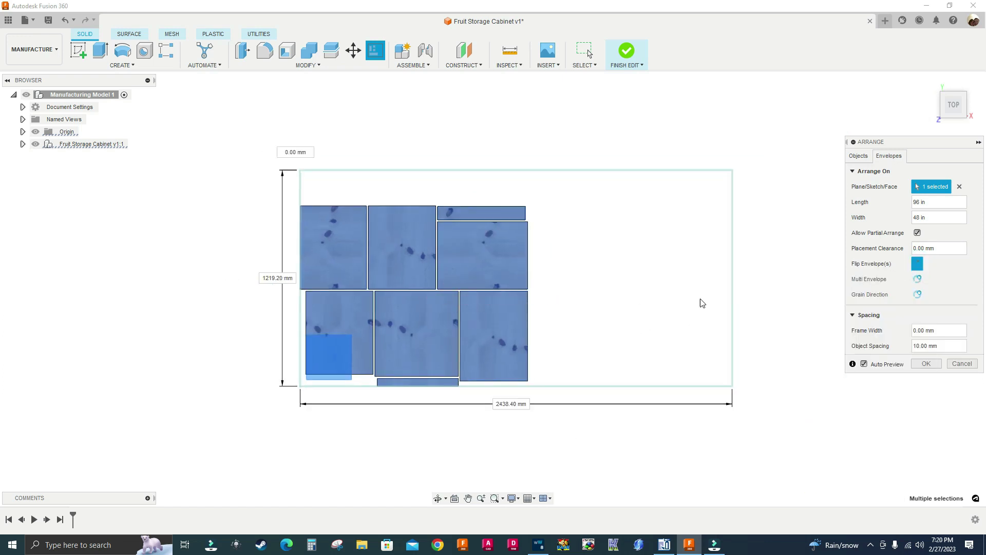
{"action": "left_click", "coordinate": [917, 265]}
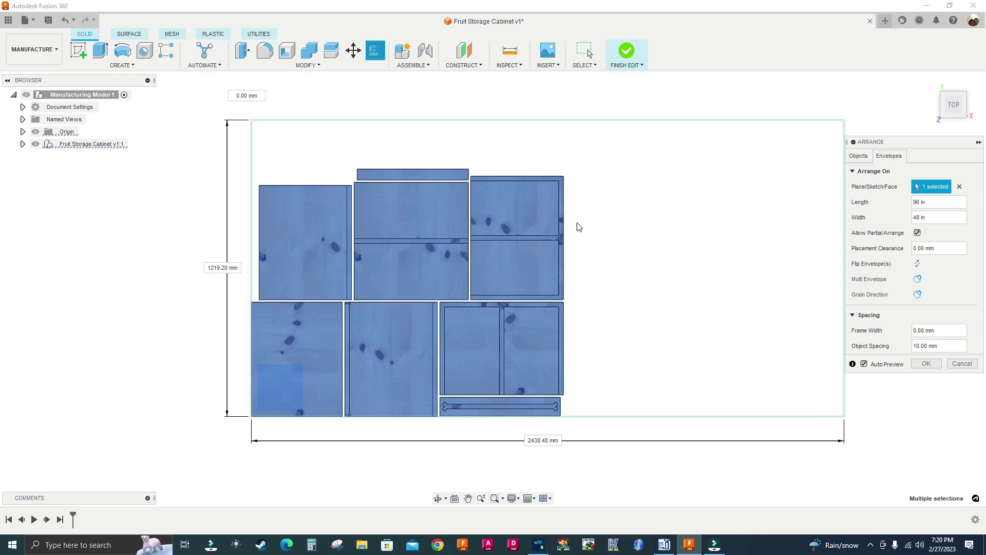
- Check the spacing between the arranged parts, accept the arrangement and finish editing the manufacturing model
{"action": "scroll", "coordinate": [443, 357], "scroll_direction": "up", "scroll_amount": 3}
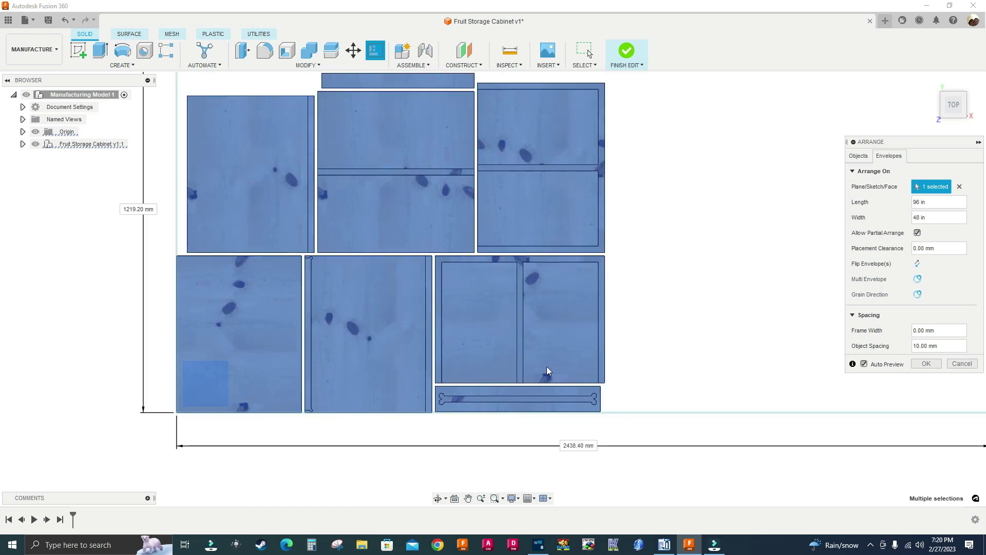
{"action": "scroll", "coordinate": [547, 371], "scroll_direction": "down", "scroll_amount": 1}
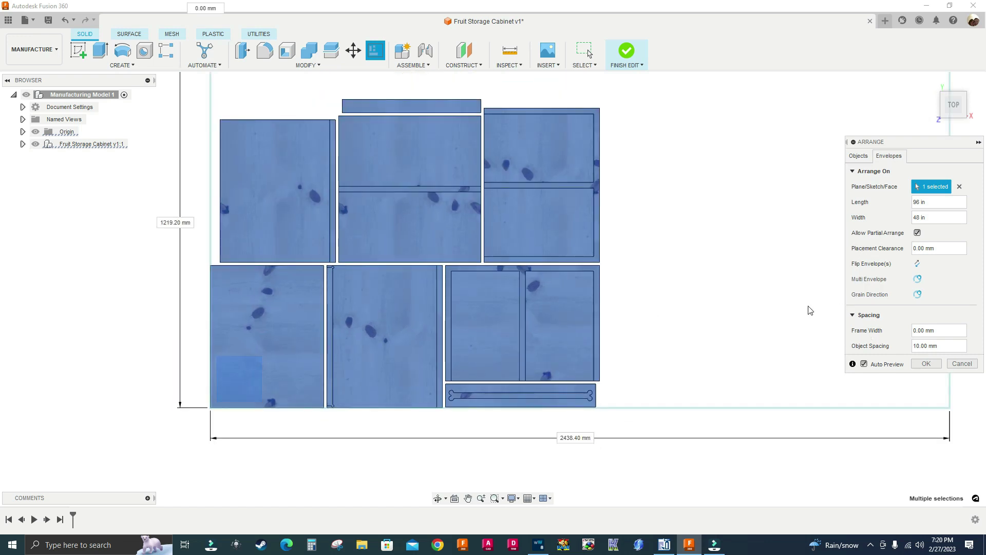
{"action": "scroll", "coordinate": [810, 310], "scroll_direction": "down", "scroll_amount": 2}
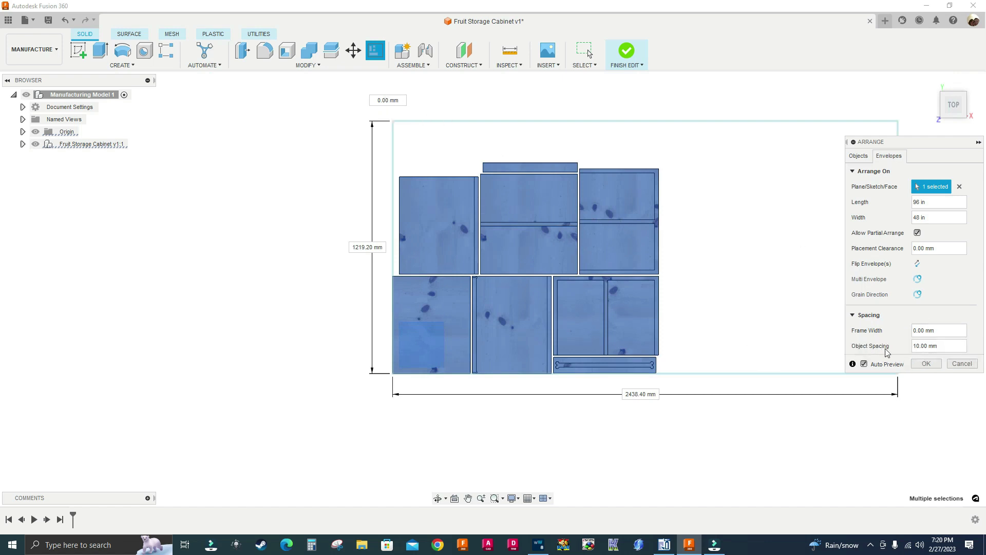
{"action": "scroll", "coordinate": [574, 267], "scroll_direction": "up", "scroll_amount": 4}
{"action": "scroll", "coordinate": [573, 267], "scroll_direction": "up", "scroll_amount": 2}
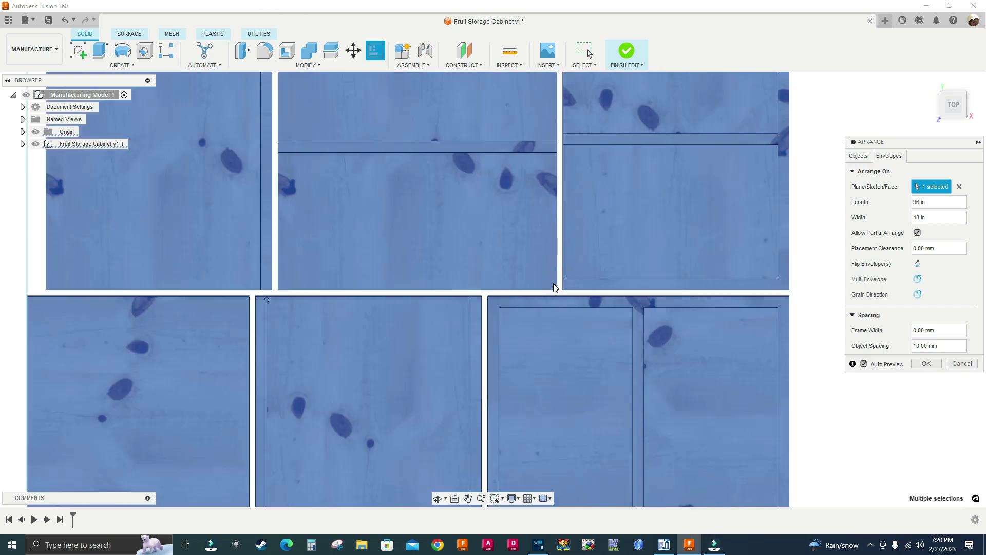
{"action": "scroll", "coordinate": [553, 249], "scroll_direction": "down", "scroll_amount": 2}
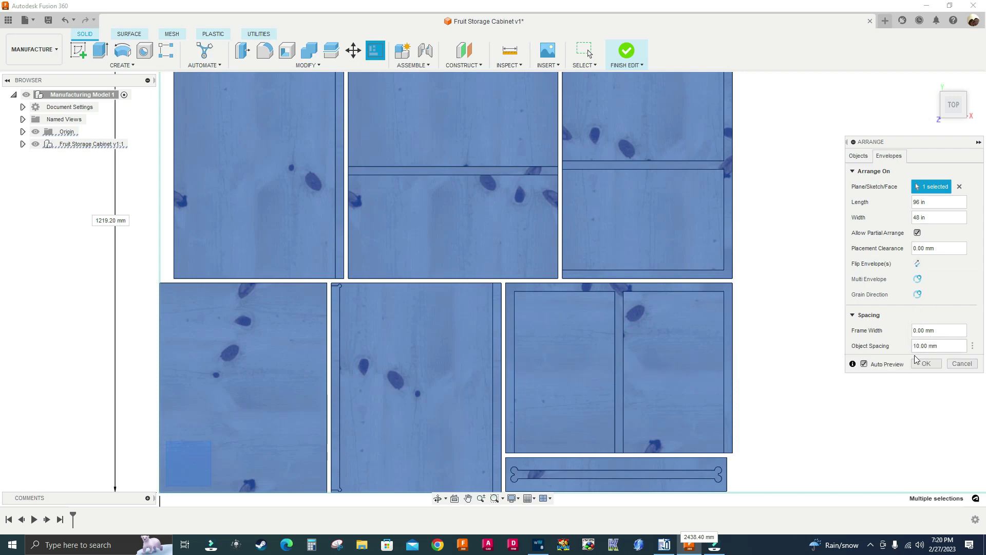
{"action": "left_click", "coordinate": [926, 363]}
{"action": "scroll", "coordinate": [845, 352], "scroll_direction": "down", "scroll_amount": 5}
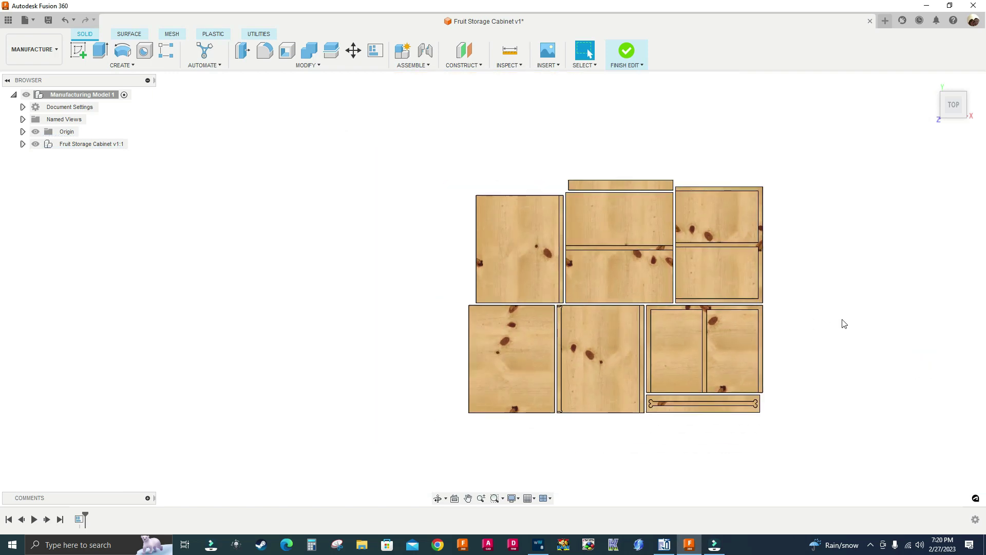
{"action": "middle_click_drag", "start_coordinate": [844, 321], "coordinate": [758, 291]}
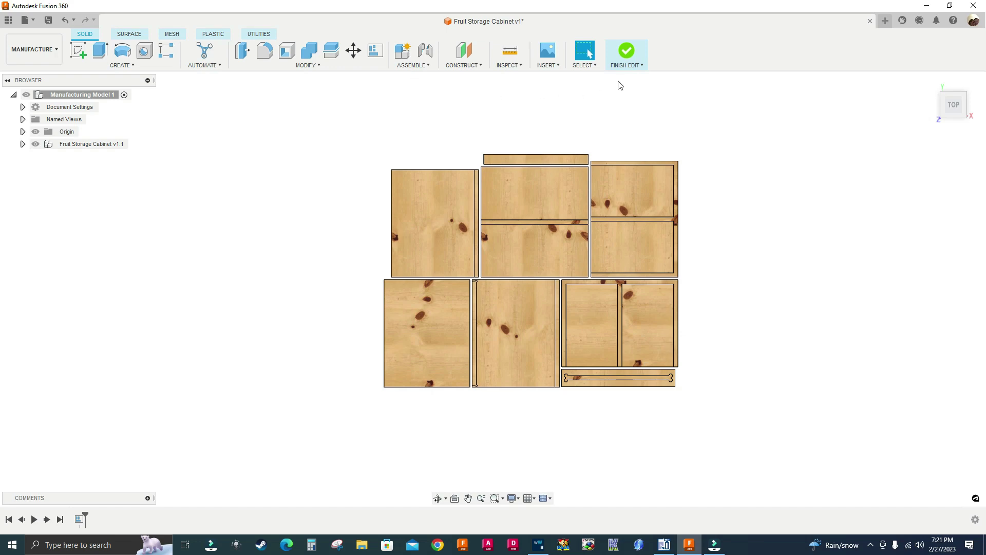
{"action": "left_click", "coordinate": [629, 55]}
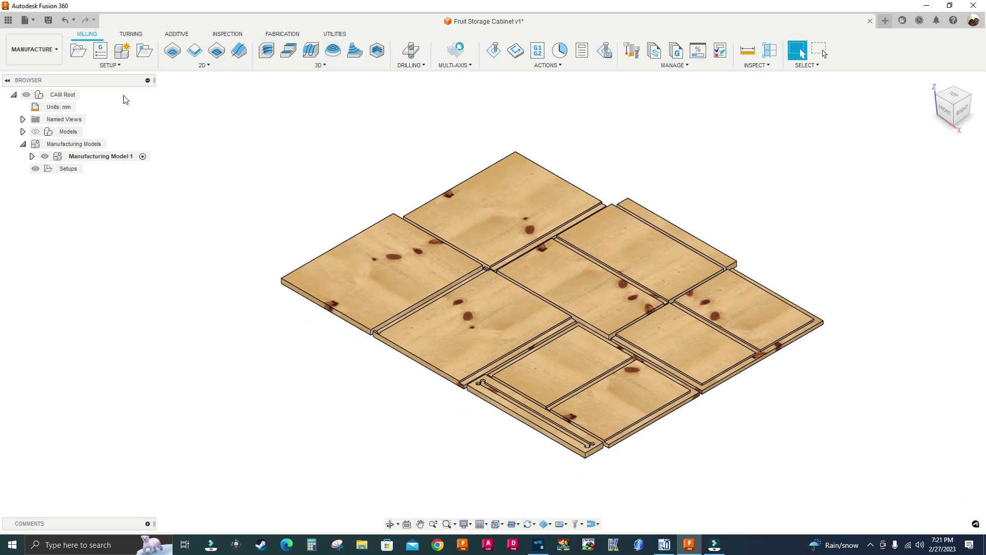
- Create a new milling setup and set its Z axis from the top face of the corner panel
{"action": "left_click", "coordinate": [79, 54]}
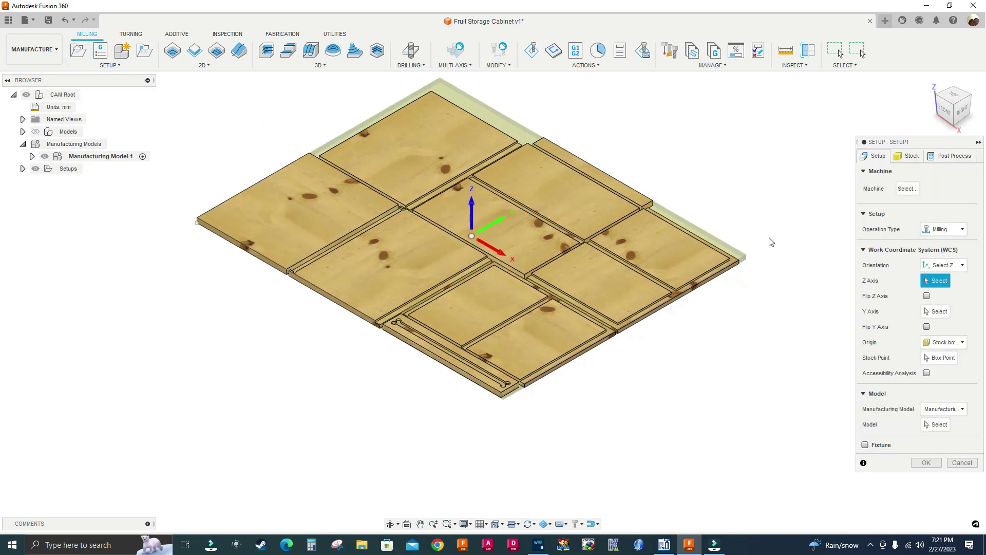
{"action": "scroll", "coordinate": [817, 261], "scroll_direction": "up", "scroll_amount": 3}
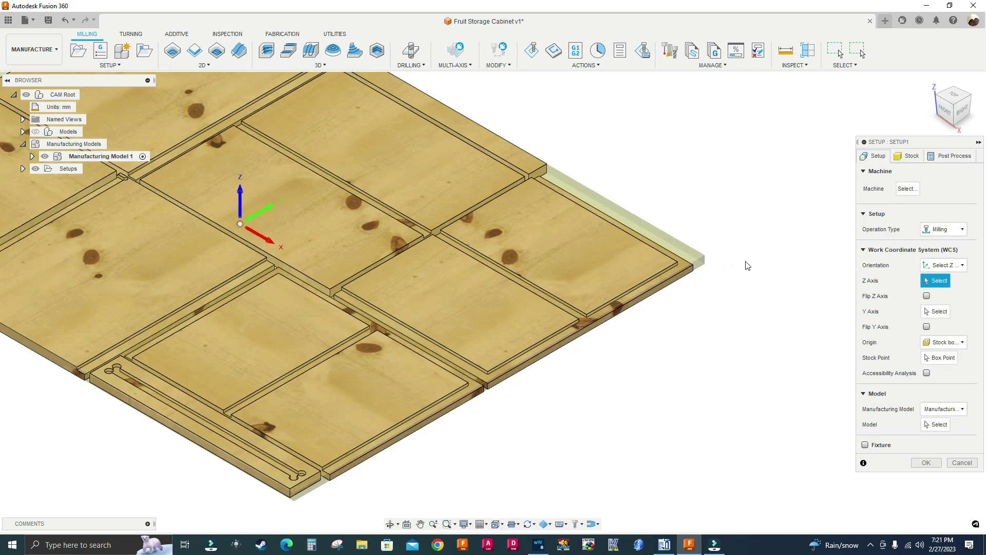
{"action": "scroll", "coordinate": [760, 278], "scroll_direction": "up", "scroll_amount": 2}
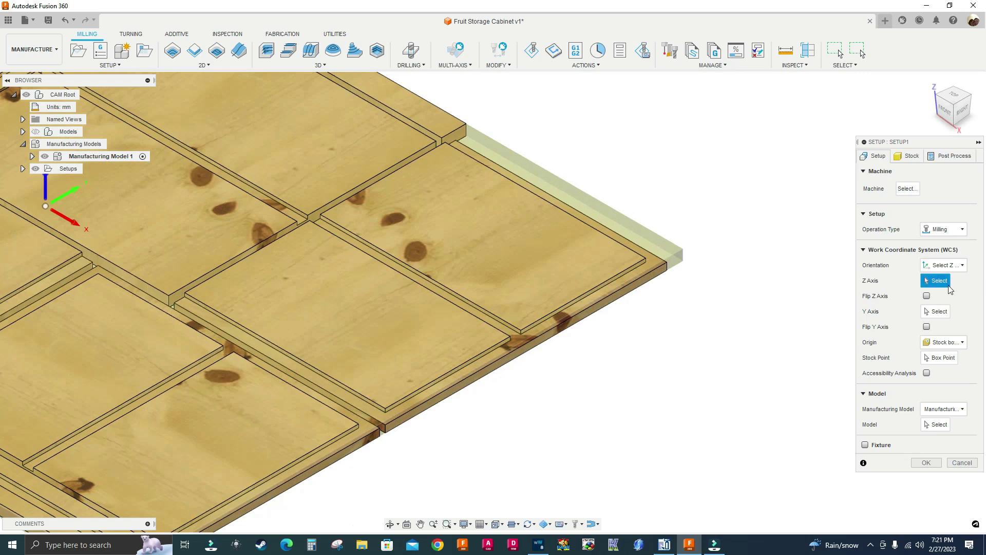
{"action": "scroll", "coordinate": [709, 254], "scroll_direction": "up", "scroll_amount": 2}
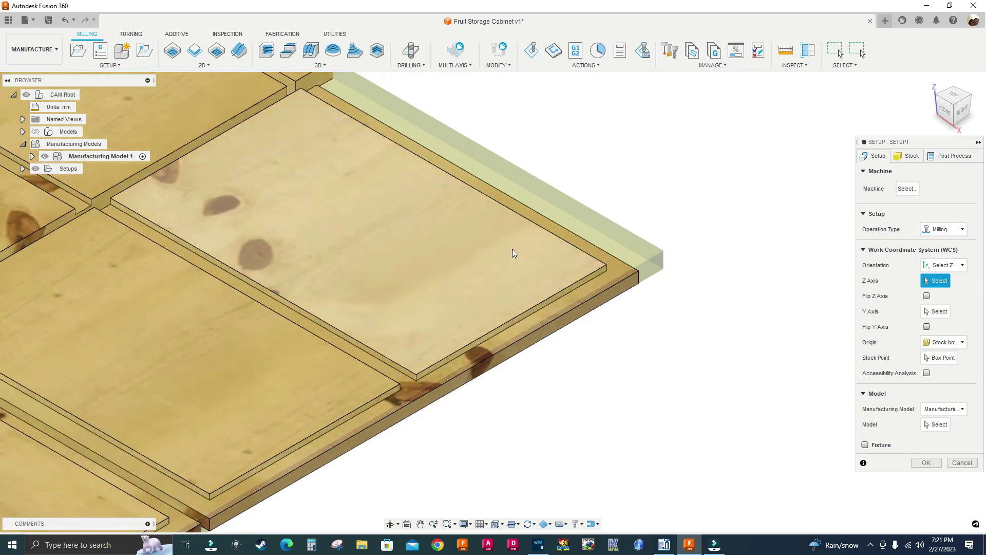
{"action": "left_click", "coordinate": [418, 243]}
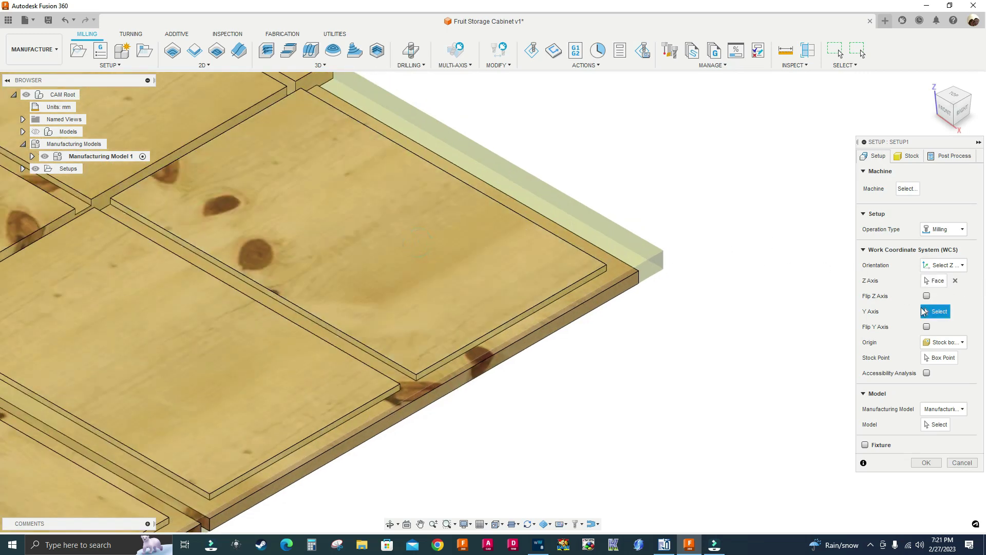
- Set the setup's Y axis along the outer edge of the same corner panel
{"action": "scroll", "coordinate": [667, 335], "scroll_direction": "up", "scroll_amount": 2}
{"action": "scroll", "coordinate": [590, 326], "scroll_direction": "up", "scroll_amount": 2}
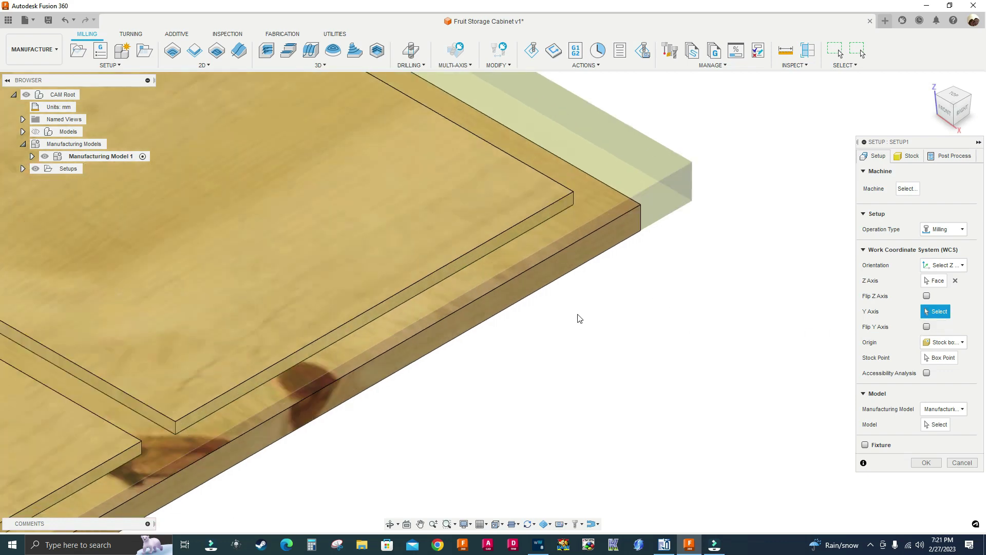
{"action": "left_click", "coordinate": [565, 284]}
{"action": "scroll", "coordinate": [643, 289], "scroll_direction": "down", "scroll_amount": 4}
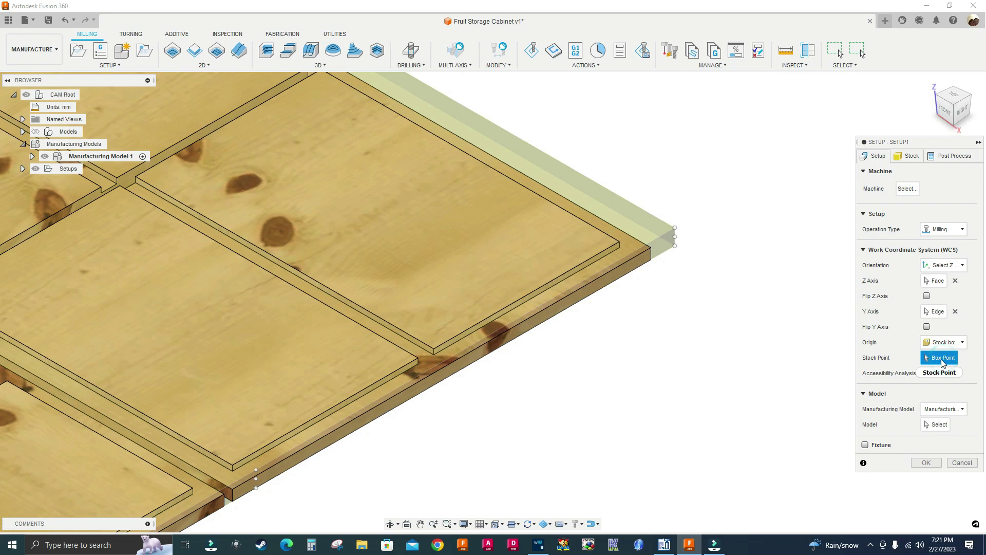
- Place the work coordinate origin on the stock box's bottom point at the outer corner beside that panel
{"action": "scroll", "coordinate": [668, 262], "scroll_direction": "up", "scroll_amount": 5}
{"action": "left_click", "coordinate": [686, 220]}
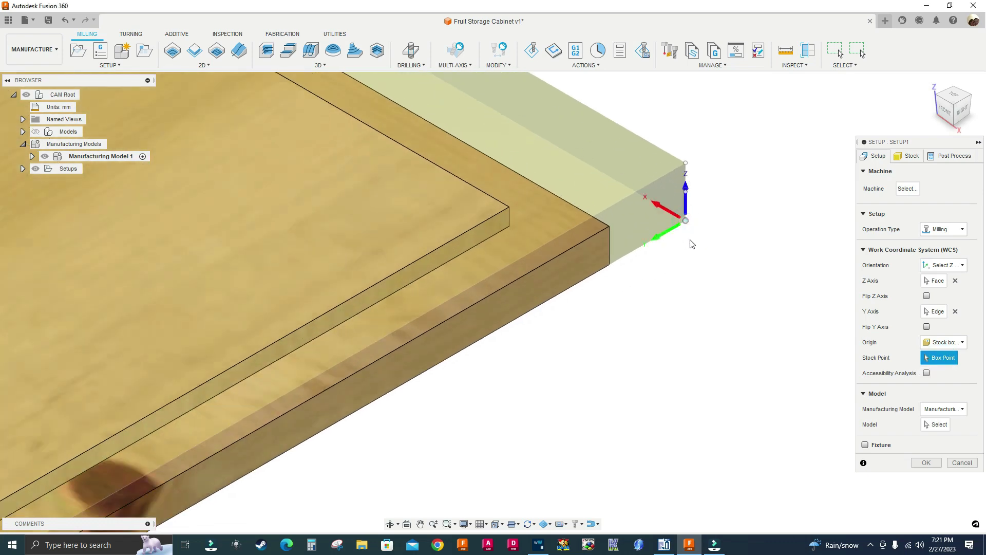
{"action": "scroll", "coordinate": [678, 221], "scroll_direction": "down", "scroll_amount": 3}
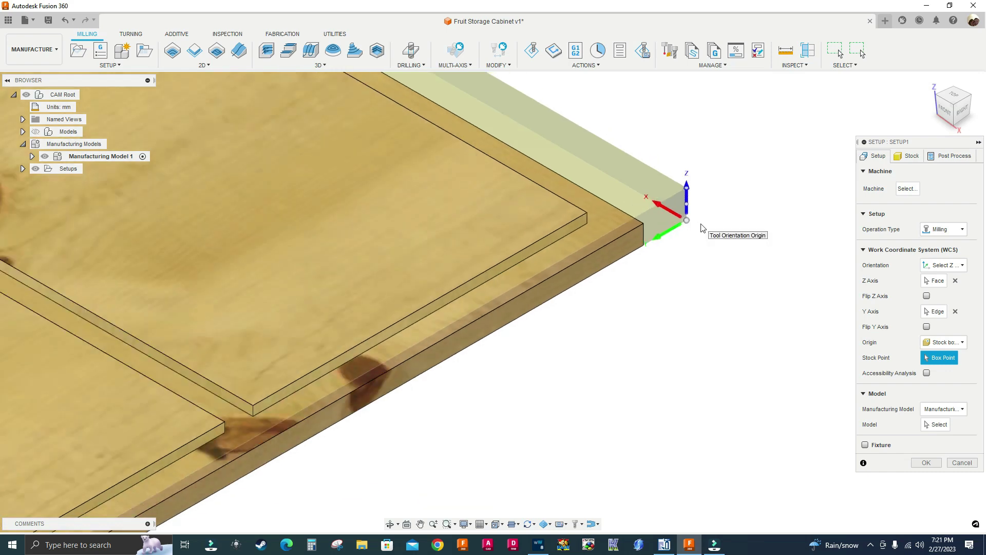
{"action": "scroll", "coordinate": [686, 248], "scroll_direction": "down", "scroll_amount": 3}
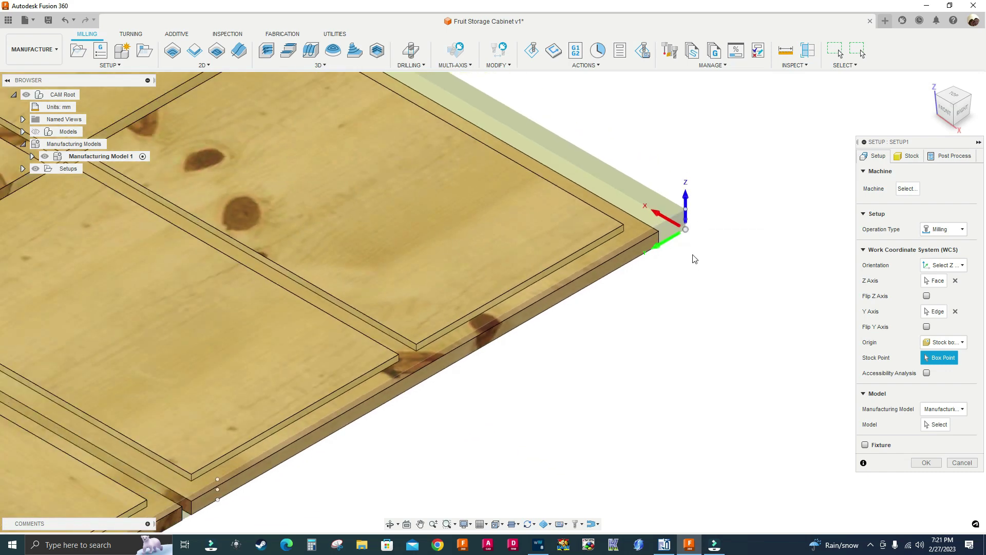
{"action": "scroll", "coordinate": [699, 262], "scroll_direction": "down", "scroll_amount": 2}
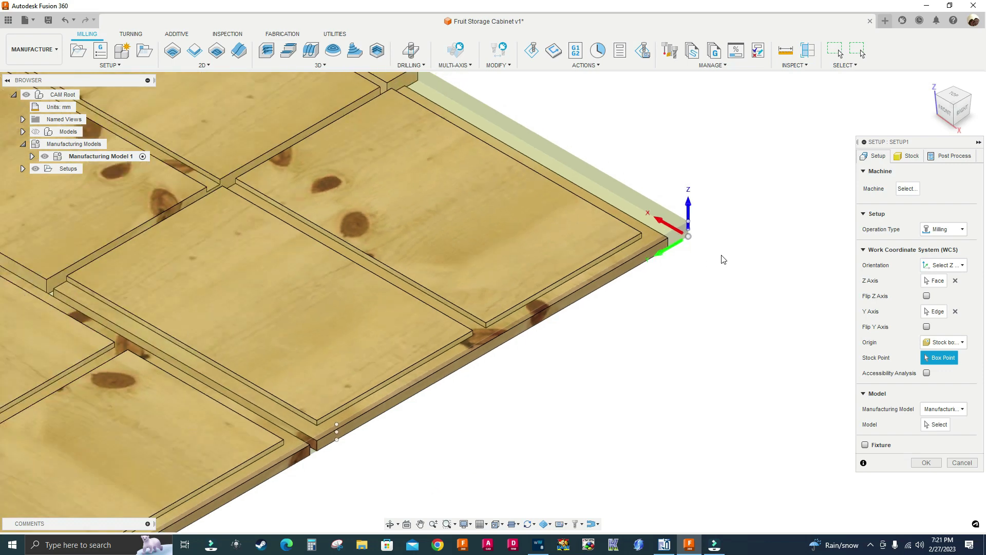
{"action": "scroll", "coordinate": [724, 258], "scroll_direction": "down", "scroll_amount": 3}
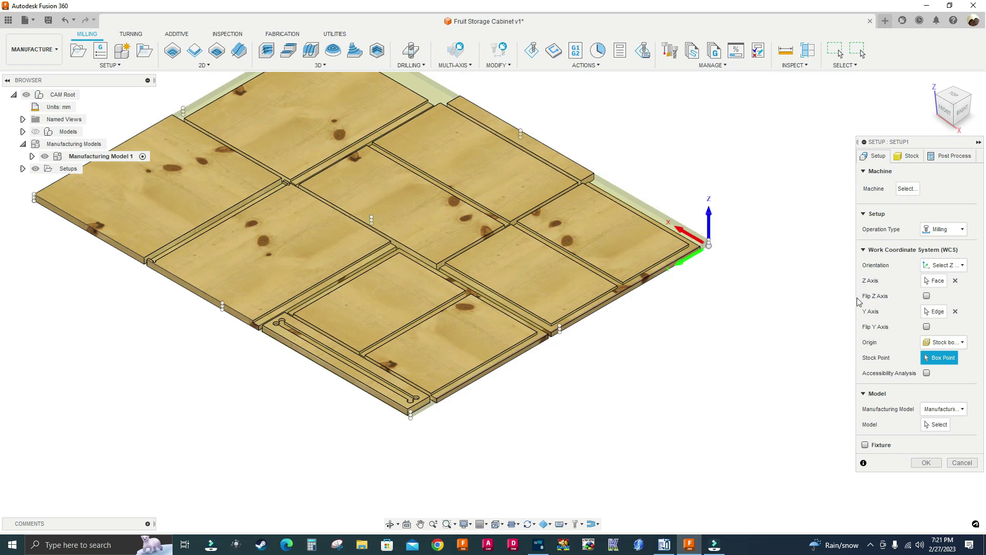
- Select Manufacturing Model 1 as the setup's model and inspect the stock outline around the parts from the top
{"action": "left_click", "coordinate": [934, 425]}
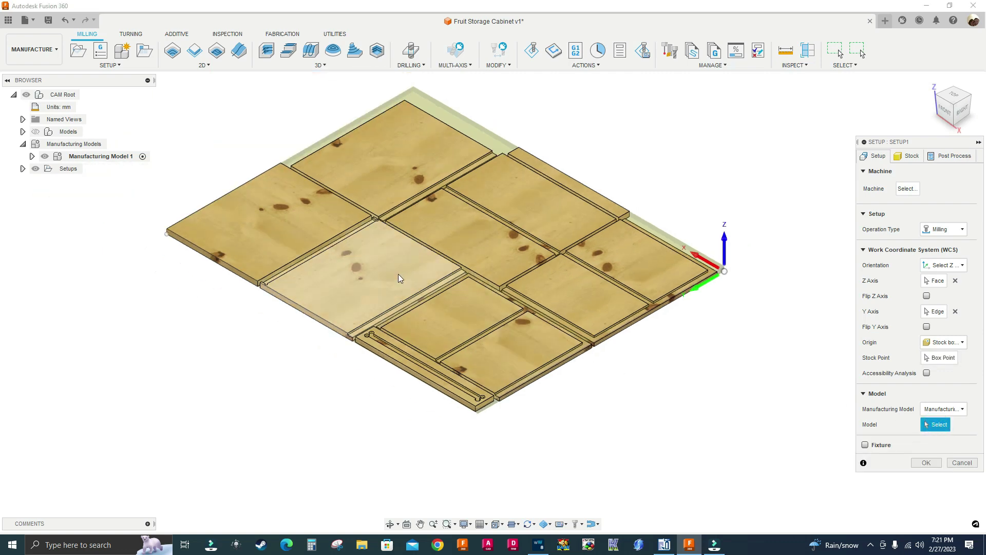
{"action": "left_click", "coordinate": [85, 157]}
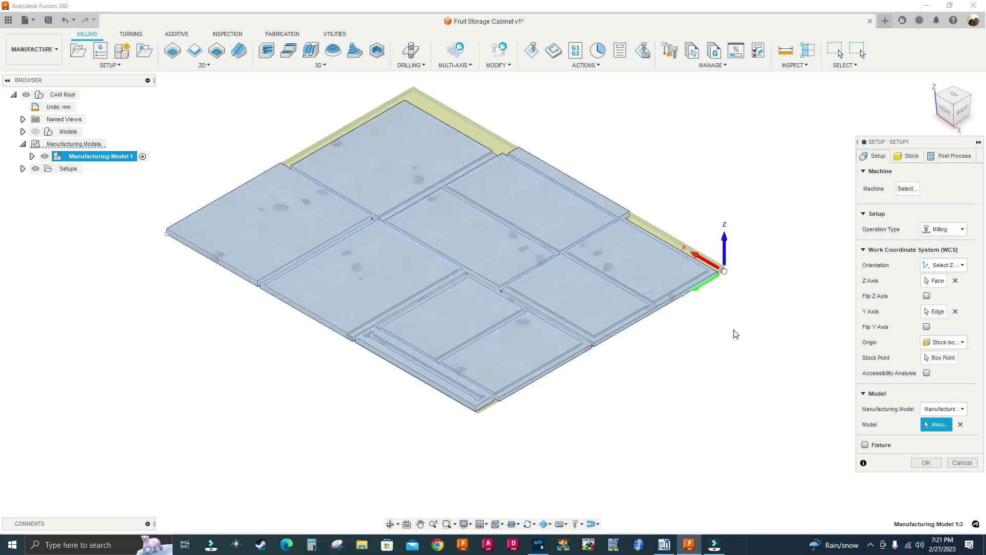
{"action": "left_click", "coordinate": [954, 94]}
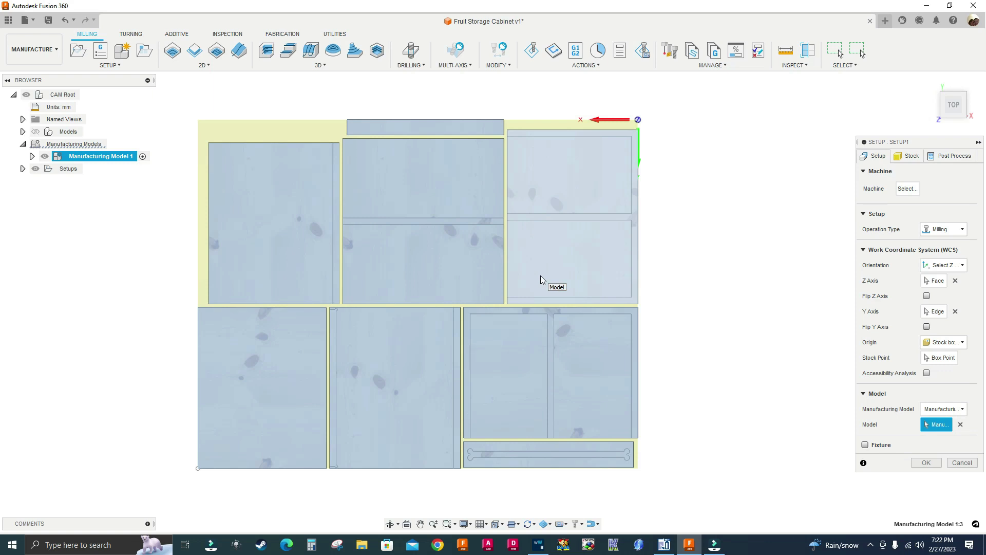
{"action": "scroll", "coordinate": [478, 106], "scroll_direction": "up", "scroll_amount": 6}
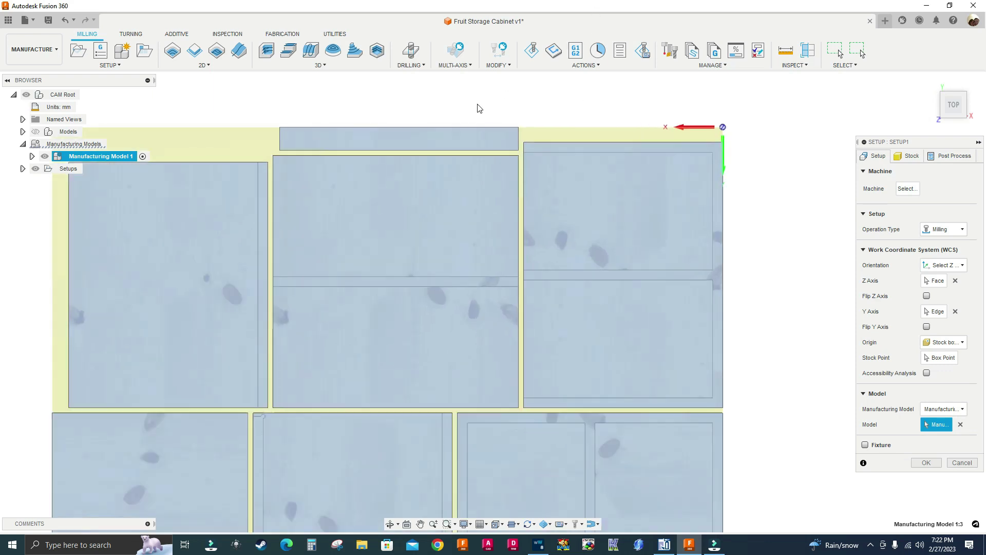
{"action": "scroll", "coordinate": [517, 166], "scroll_direction": "up", "scroll_amount": 1}
{"action": "scroll", "coordinate": [522, 164], "scroll_direction": "up", "scroll_amount": 3}
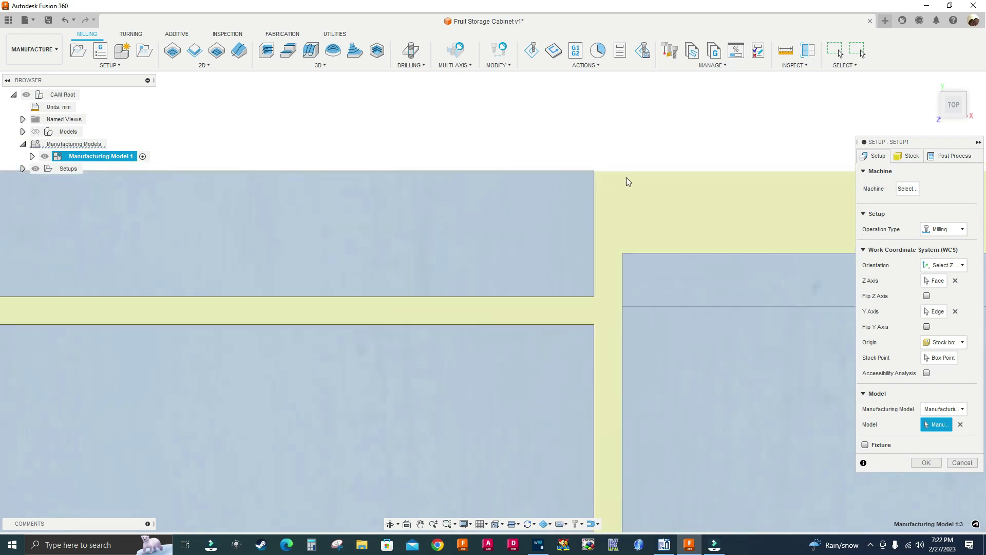
{"action": "scroll", "coordinate": [612, 175], "scroll_direction": "down", "scroll_amount": 8}
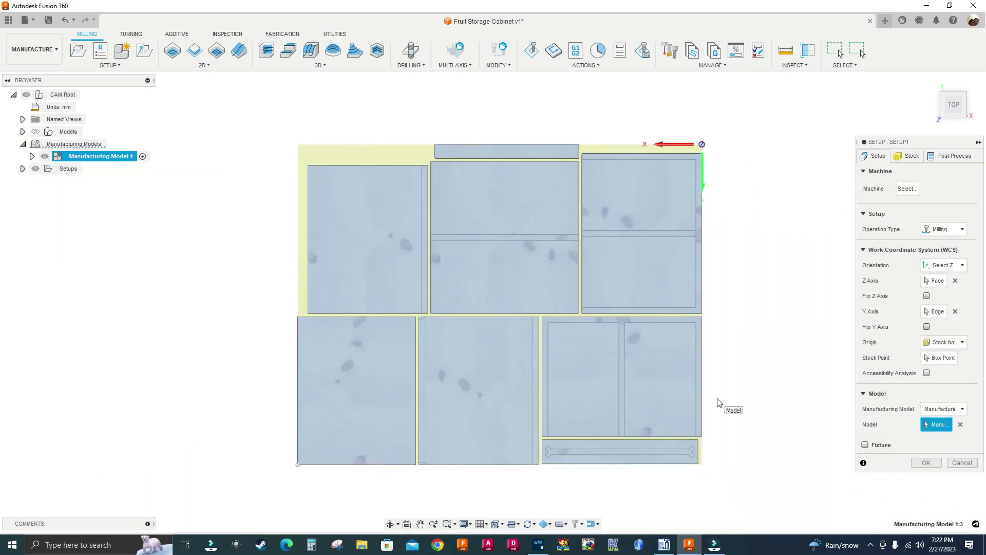
- Keep the stock as a relative size box and set its side offset to 3 mm
{"action": "left_click", "coordinate": [904, 156]}
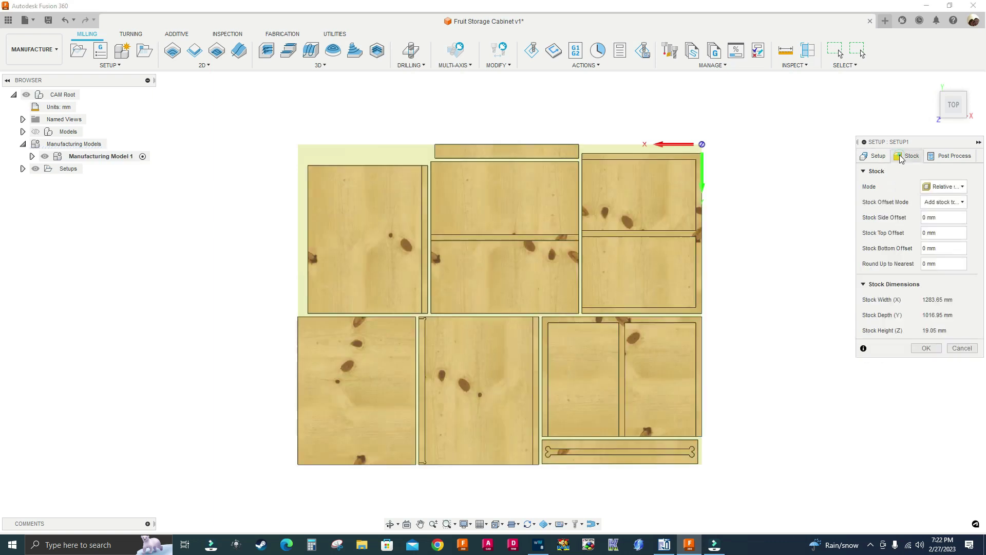
{"action": "left_click", "coordinate": [940, 191]}
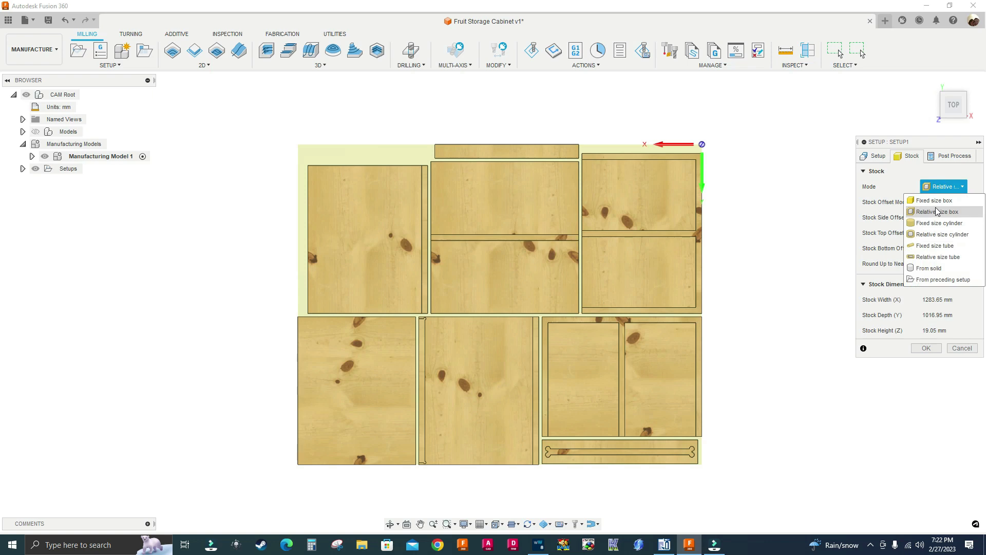
{"action": "left_click", "coordinate": [938, 189]}
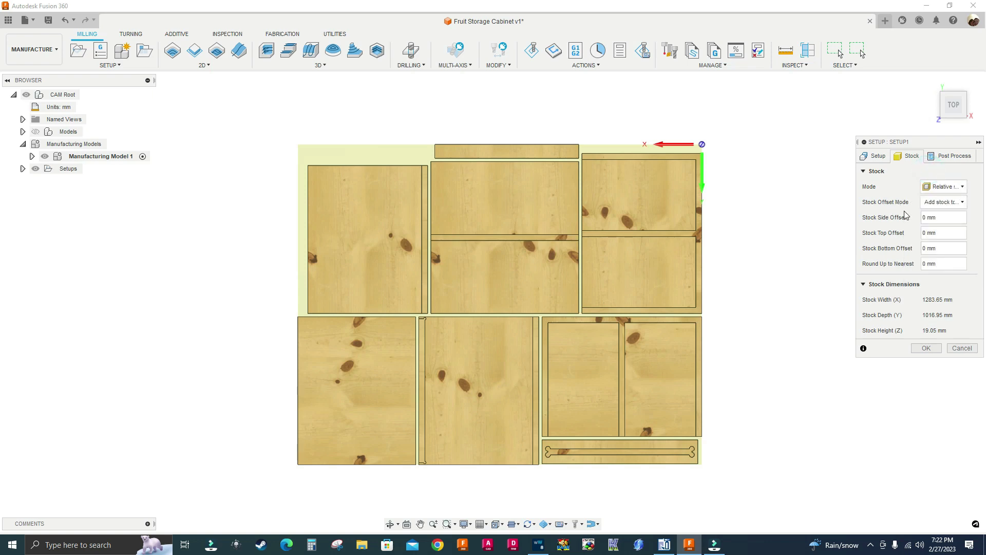
{"action": "double_click", "coordinate": [929, 218]}
{"action": "type", "text": "3"}
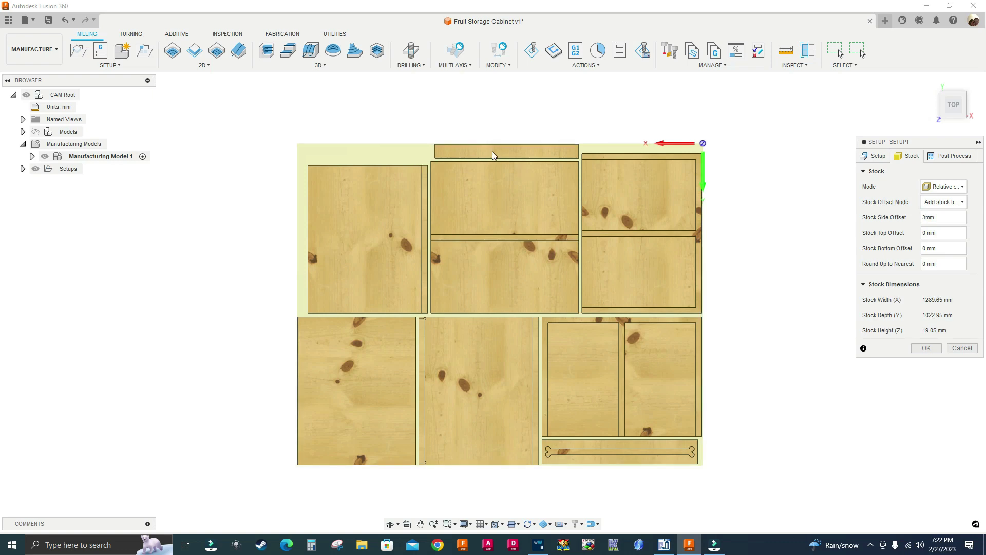
{"action": "scroll", "coordinate": [591, 146], "scroll_direction": "up", "scroll_amount": 8}
{"action": "scroll", "coordinate": [619, 160], "scroll_direction": "down", "scroll_amount": 6}
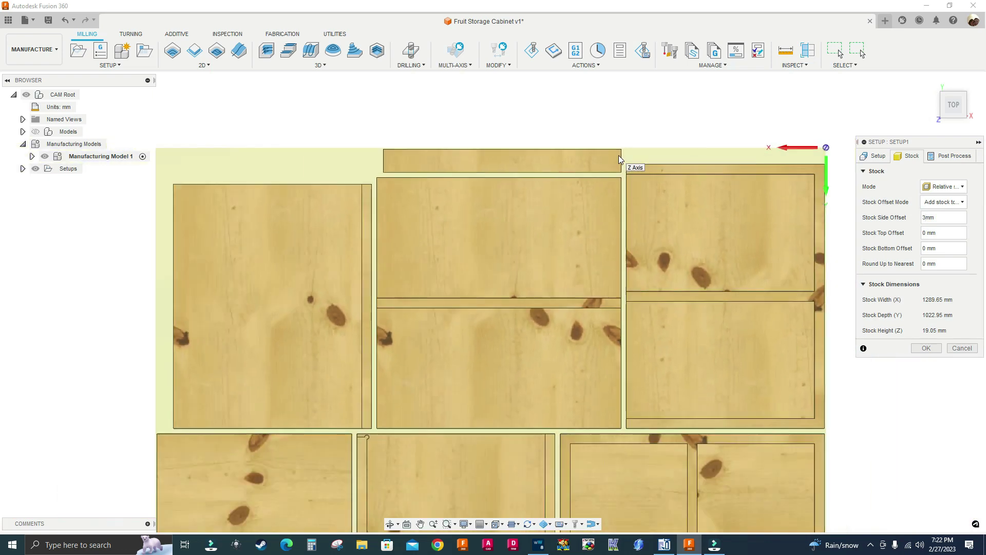
{"action": "key", "text": "F6"}
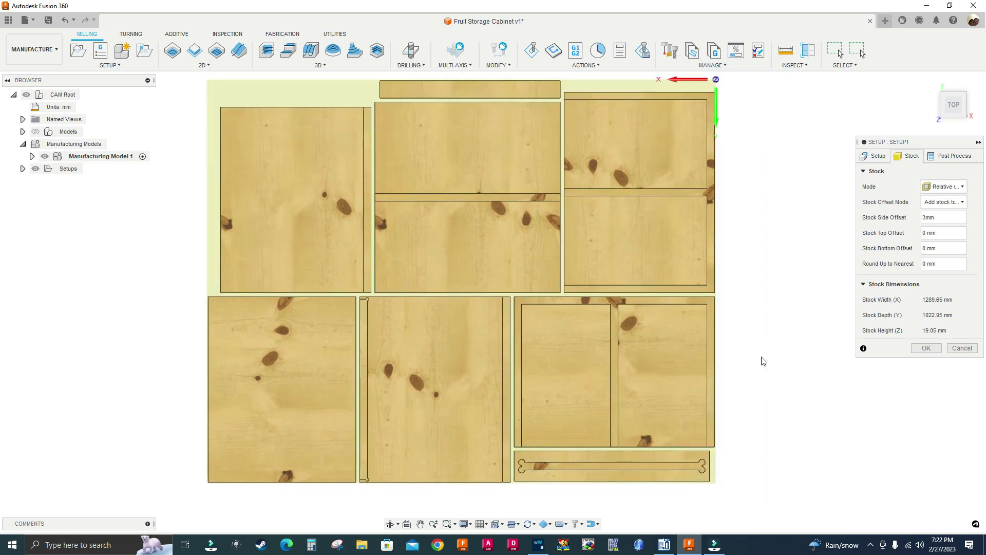
- Change the setup's stock mode to a fixed size box
{"action": "scroll", "coordinate": [777, 303], "scroll_direction": "down", "scroll_amount": 2}
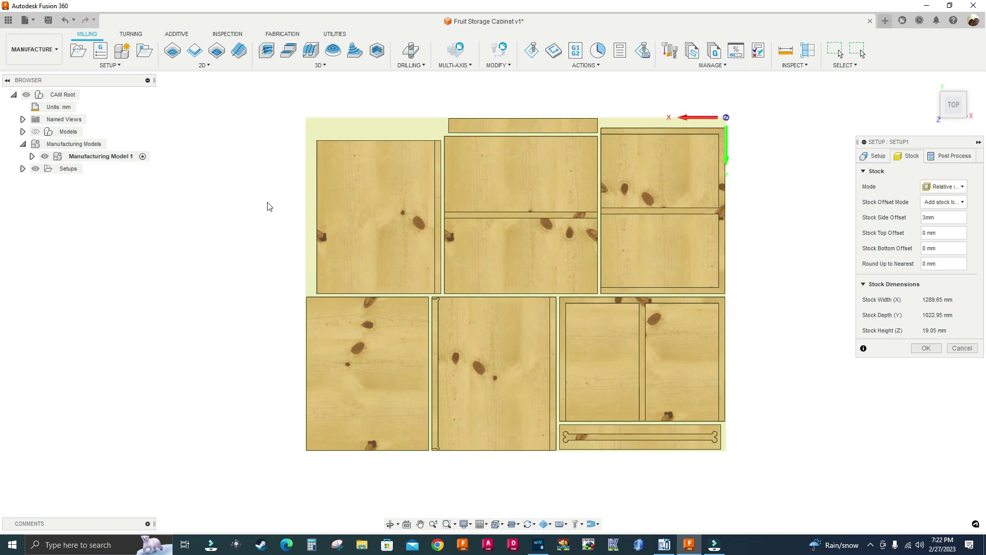
{"action": "scroll", "coordinate": [302, 219], "scroll_direction": "down", "scroll_amount": 2}
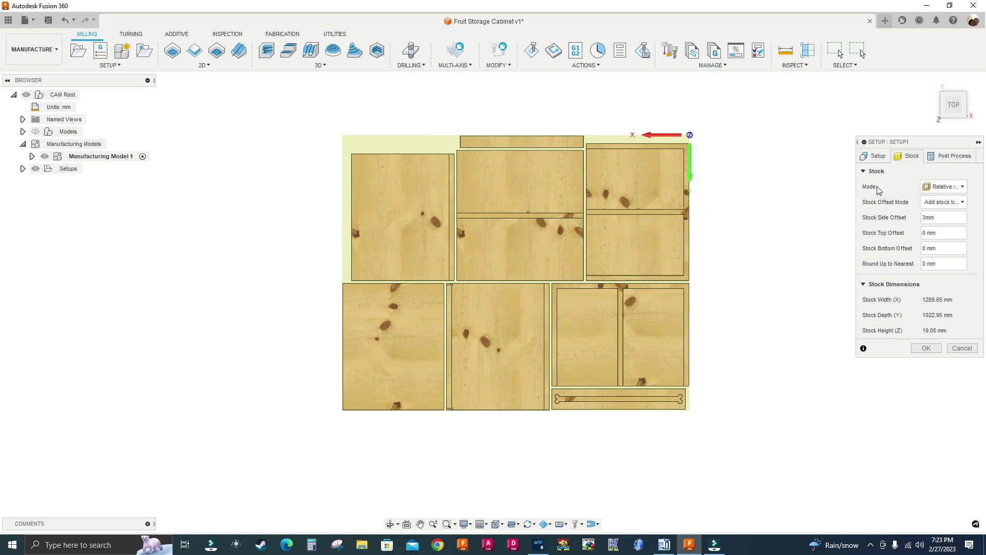
{"action": "left_click", "coordinate": [946, 187]}
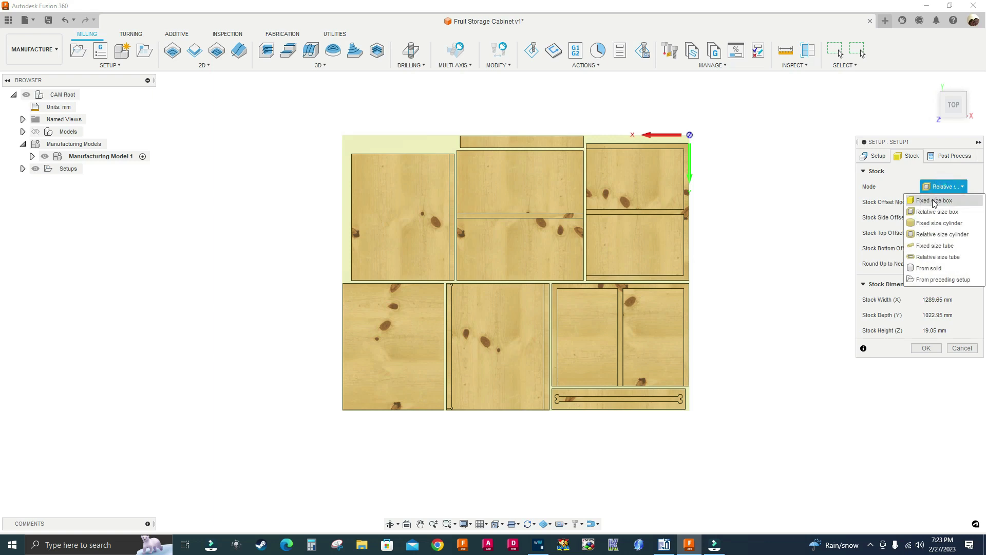
{"action": "left_click", "coordinate": [933, 201]}
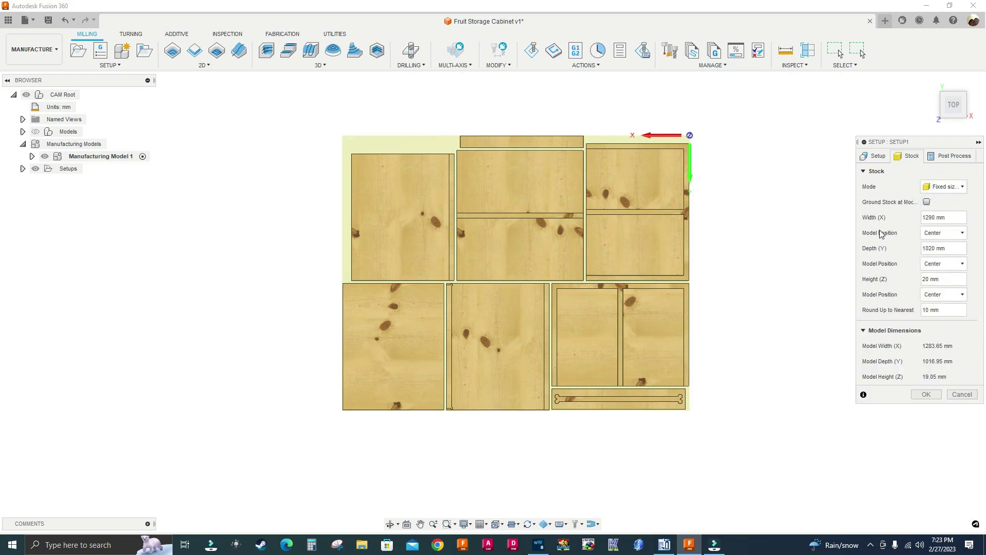
- Set the fixed stock box's width (X) to 96 in and accept the setup
{"action": "left_click", "coordinate": [938, 219]}
{"action": "double_click", "coordinate": [932, 218]}
{"action": "key", "text": "ctrl+a"}
{"action": "type", "text": "96"}
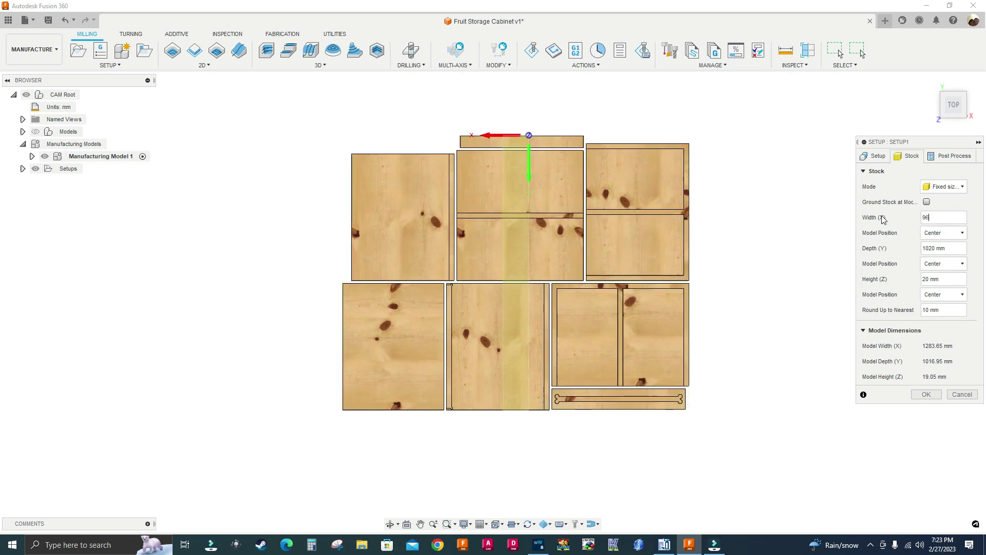
{"action": "type", "text": "in"}
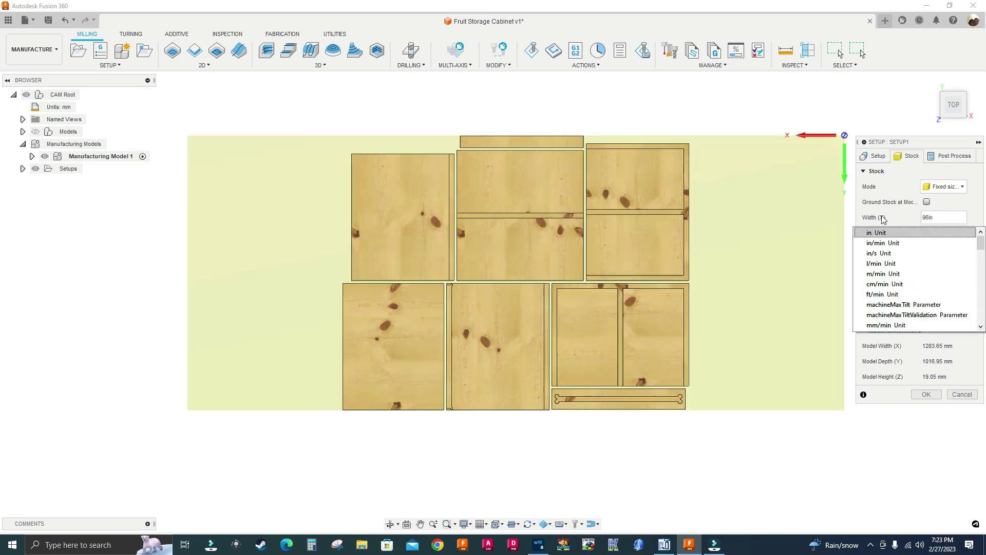
{"action": "key", "text": "Return"}
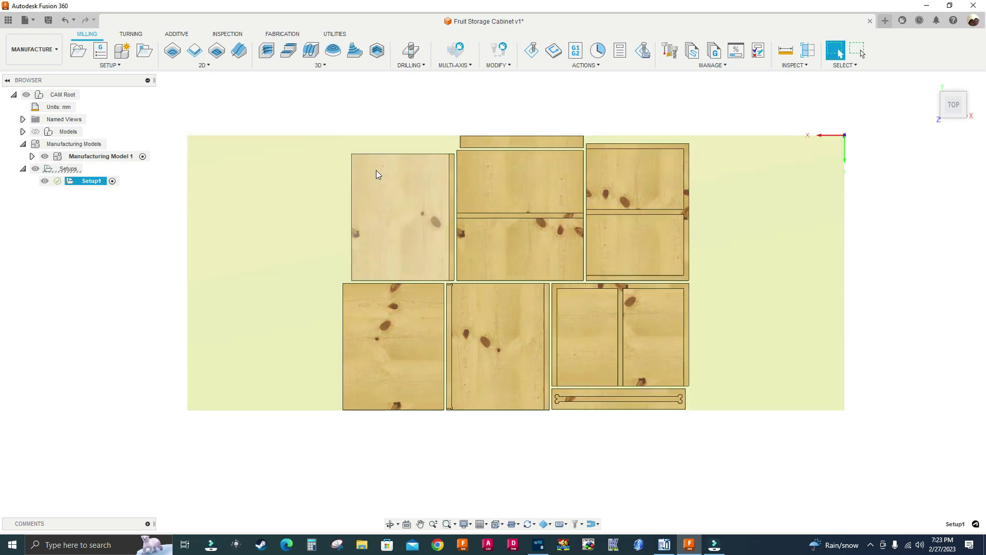
- Reopen Setup1's stock settings and make the X model position an offset from the left side (-X)
{"action": "right_click", "coordinate": [89, 183]}
{"action": "left_click", "coordinate": [95, 190]}
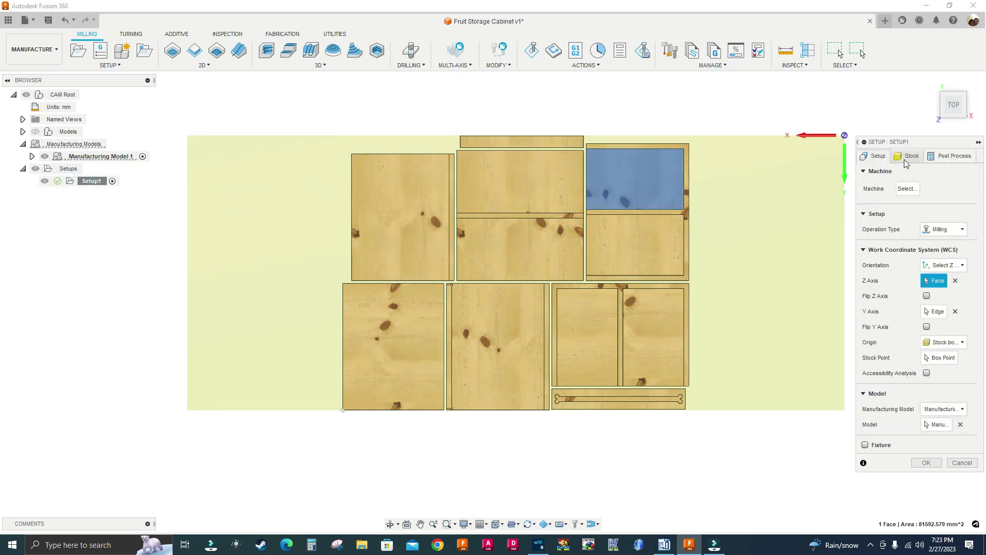
{"action": "left_click", "coordinate": [909, 158]}
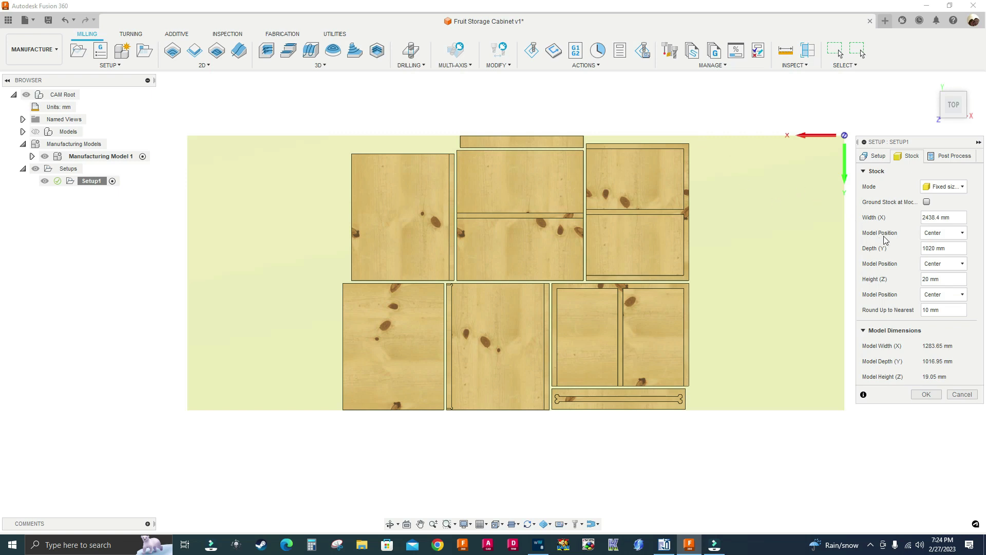
{"action": "left_click", "coordinate": [944, 234]}
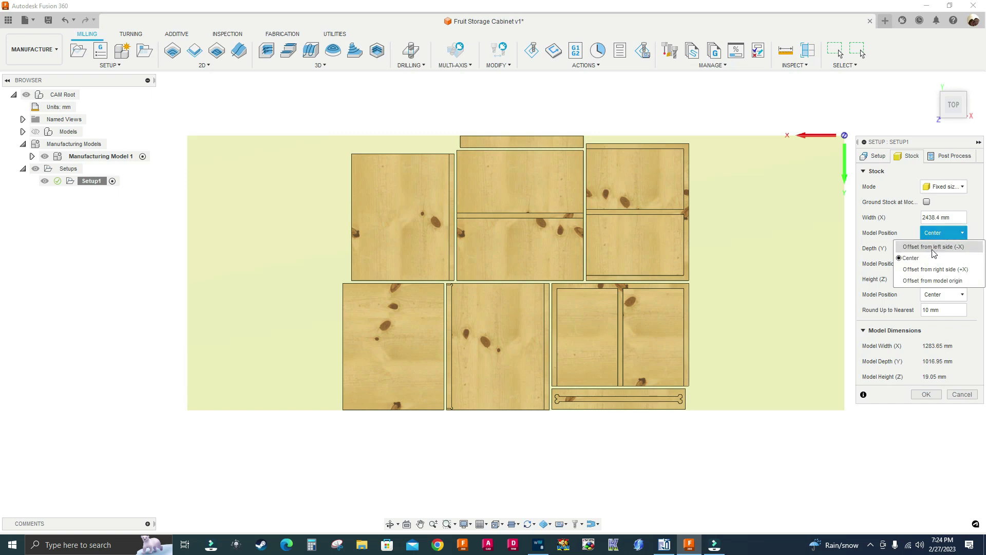
{"action": "left_click", "coordinate": [941, 251]}
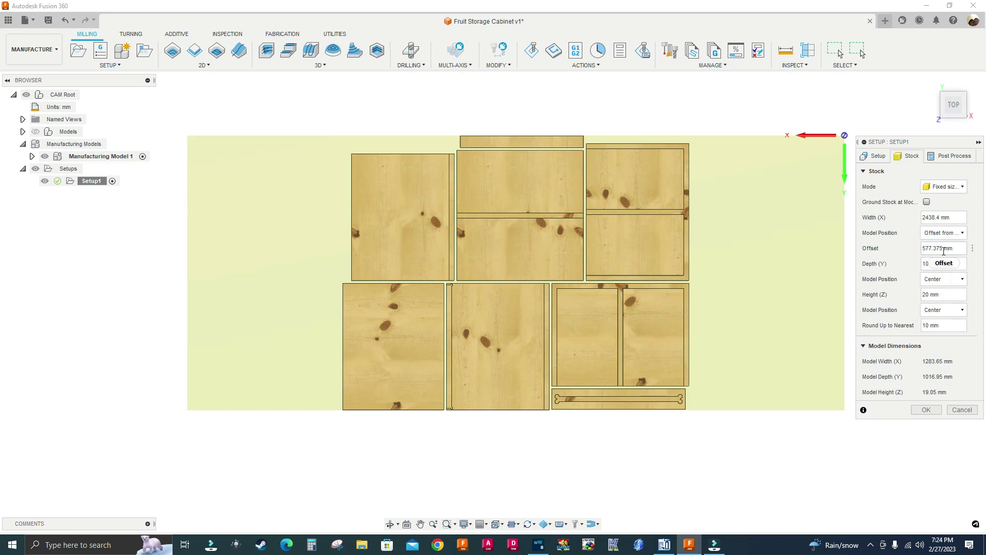
- Try an X offset of 0 mm and examine the stock edge at the origin corner
{"action": "double_click", "coordinate": [944, 250]}
{"action": "type", "text": "0"}
{"action": "key", "text": "Return"}
{"action": "scroll", "coordinate": [670, 158], "scroll_direction": "up", "scroll_amount": 8}
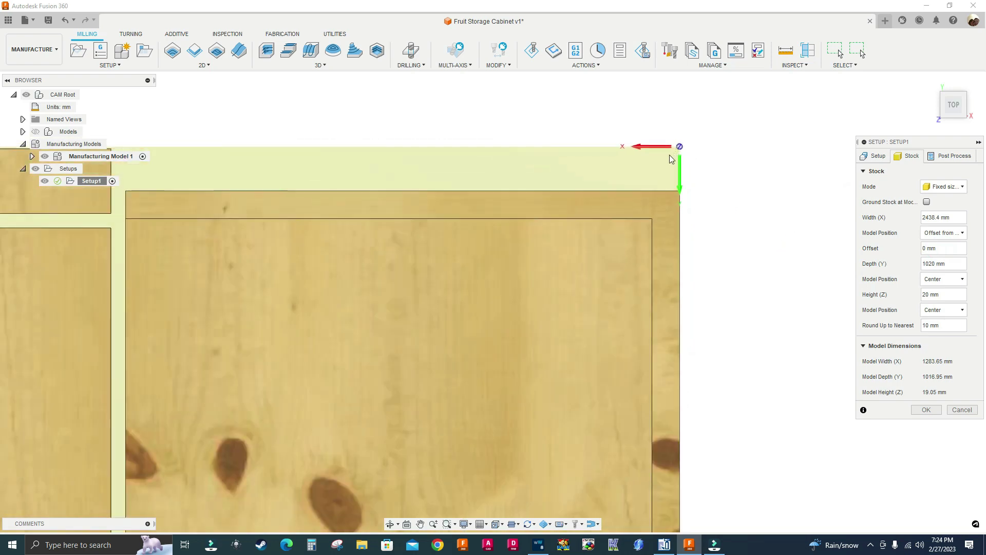
{"action": "scroll", "coordinate": [683, 163], "scroll_direction": "up", "scroll_amount": 2}
{"action": "scroll", "coordinate": [670, 181], "scroll_direction": "up", "scroll_amount": 1}
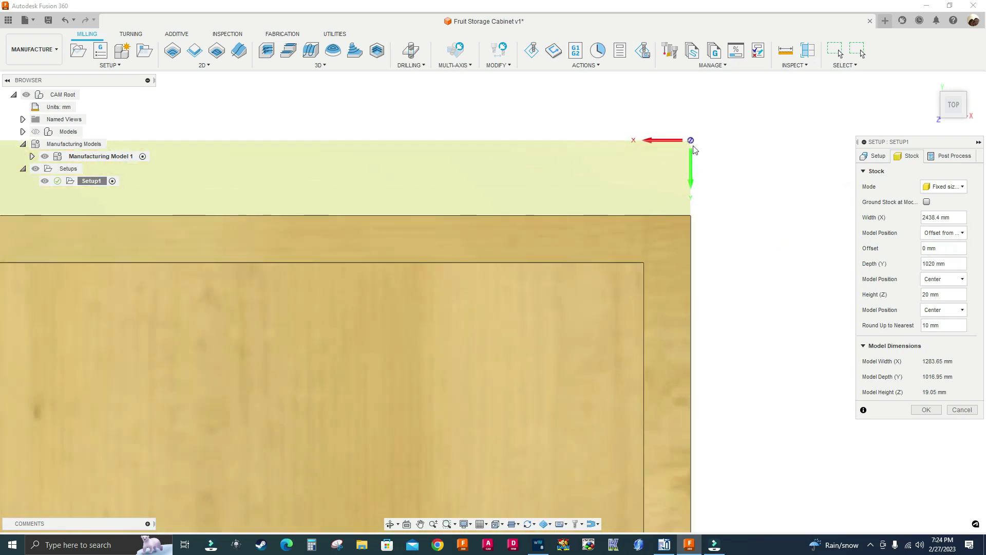
{"action": "scroll", "coordinate": [702, 230], "scroll_direction": "down", "scroll_amount": 2}
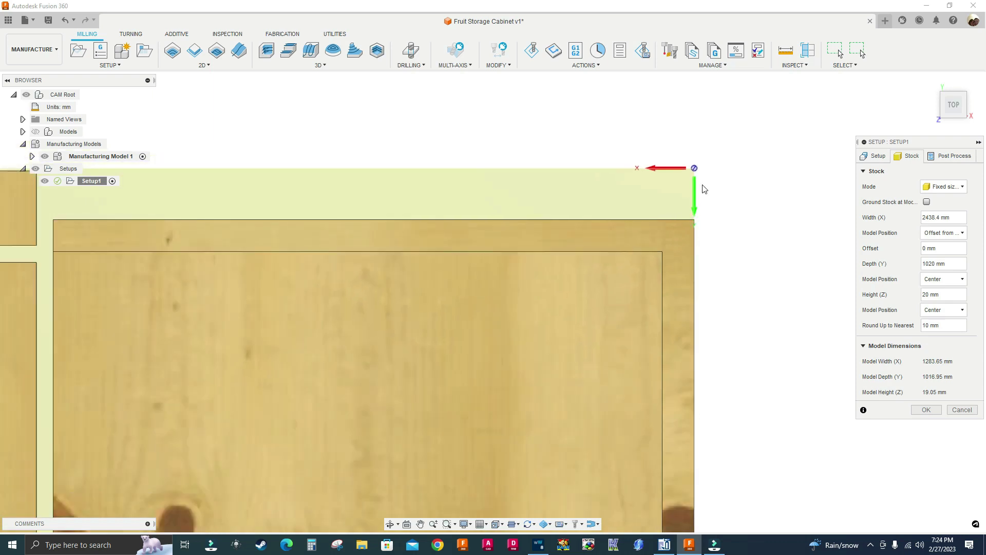
{"action": "scroll", "coordinate": [702, 267], "scroll_direction": "down", "scroll_amount": 2}
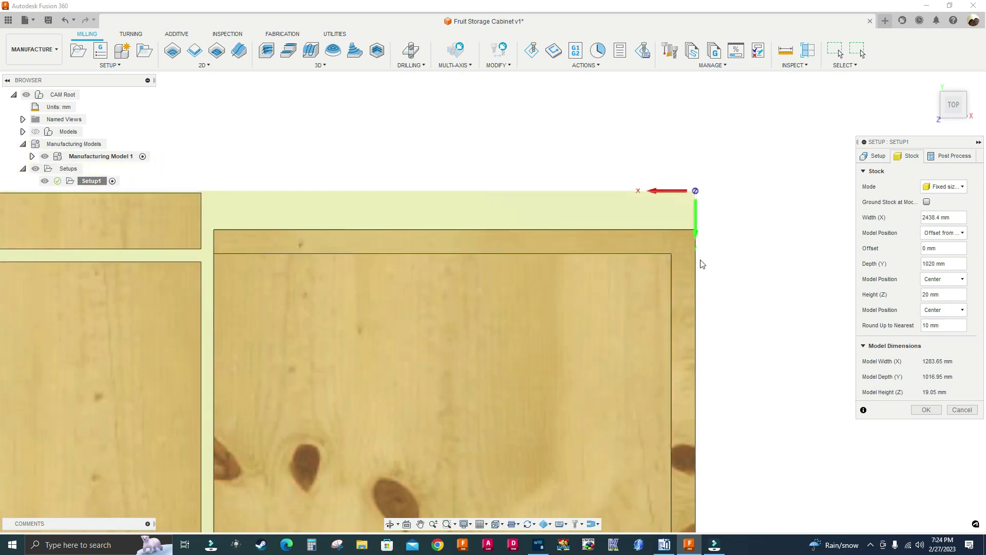
- Set the model's X offset from the stock side to 3 mm and check the margin at the origin corner
{"action": "double_click", "coordinate": [923, 248]}
{"action": "type", "text": "3"}
{"action": "scroll", "coordinate": [716, 288], "scroll_direction": "up", "scroll_amount": 2}
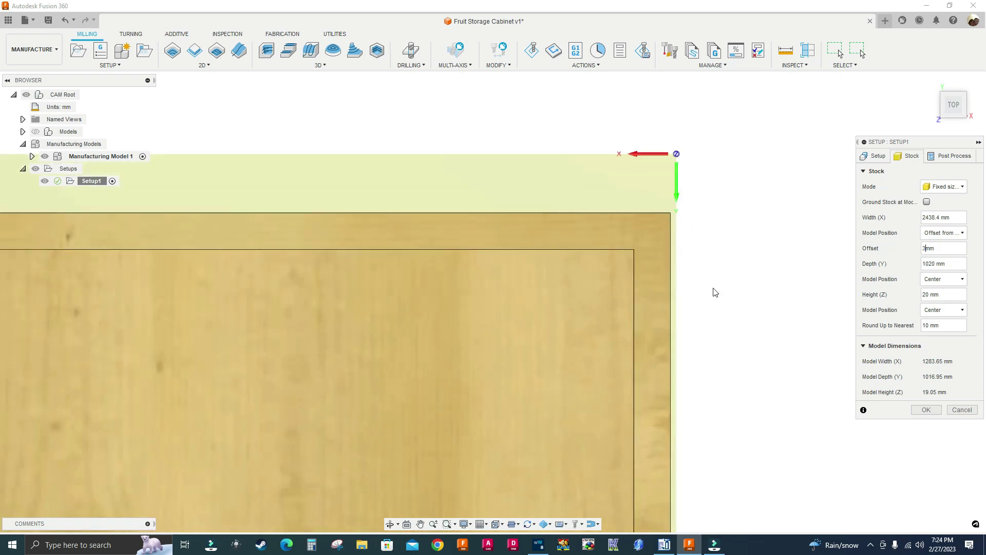
{"action": "scroll", "coordinate": [678, 264], "scroll_direction": "down", "scroll_amount": 5}
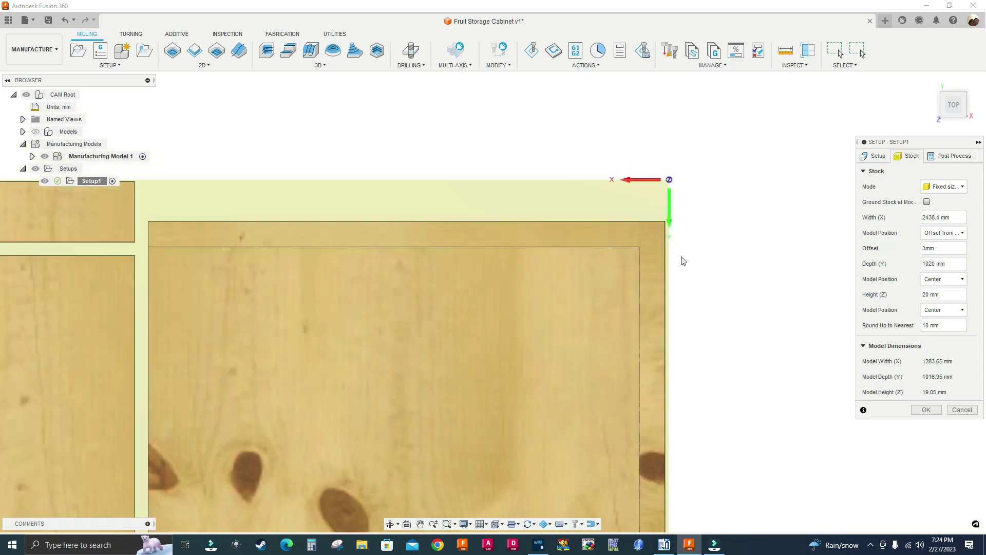
{"action": "scroll", "coordinate": [743, 249], "scroll_direction": "down", "scroll_amount": 2}
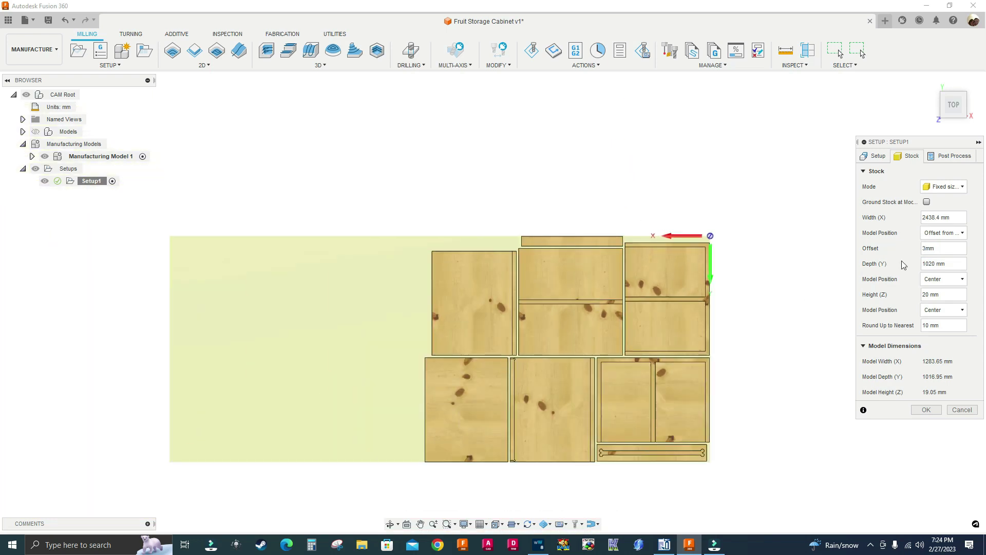
- Set the stock's depth (Y) to 48 in
{"action": "left_click", "coordinate": [948, 264]}
{"action": "type", "text": "41"}
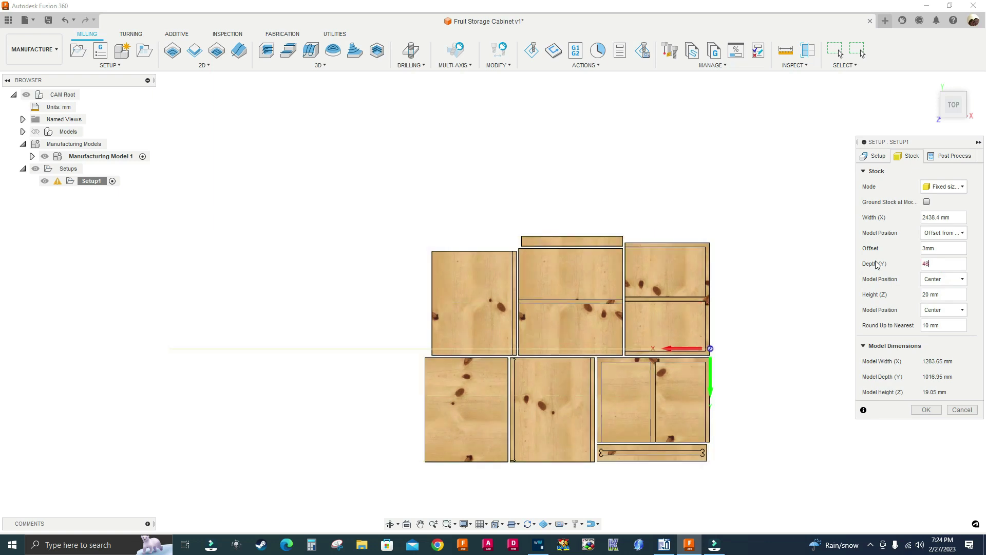
{"action": "type", "text": "in"}
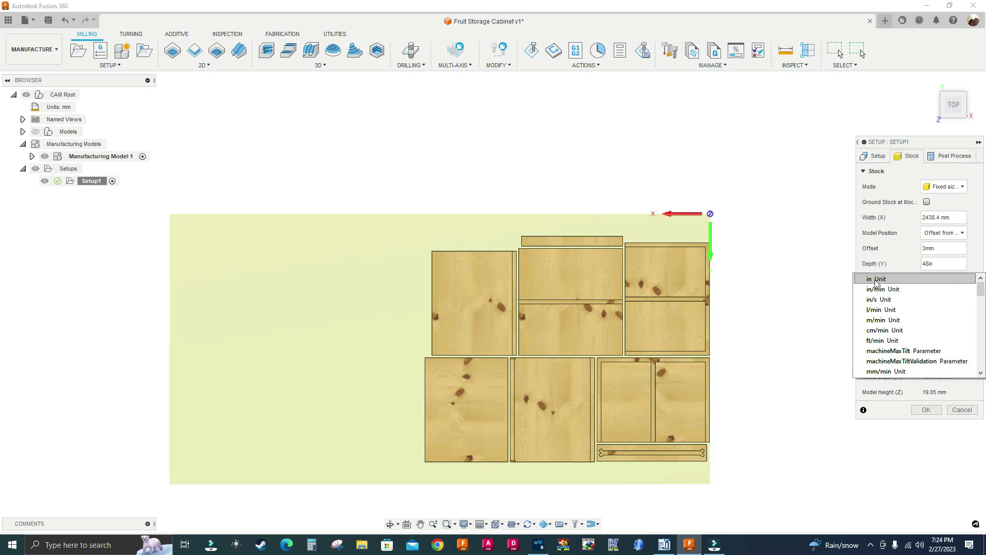
{"action": "left_click", "coordinate": [877, 280]}
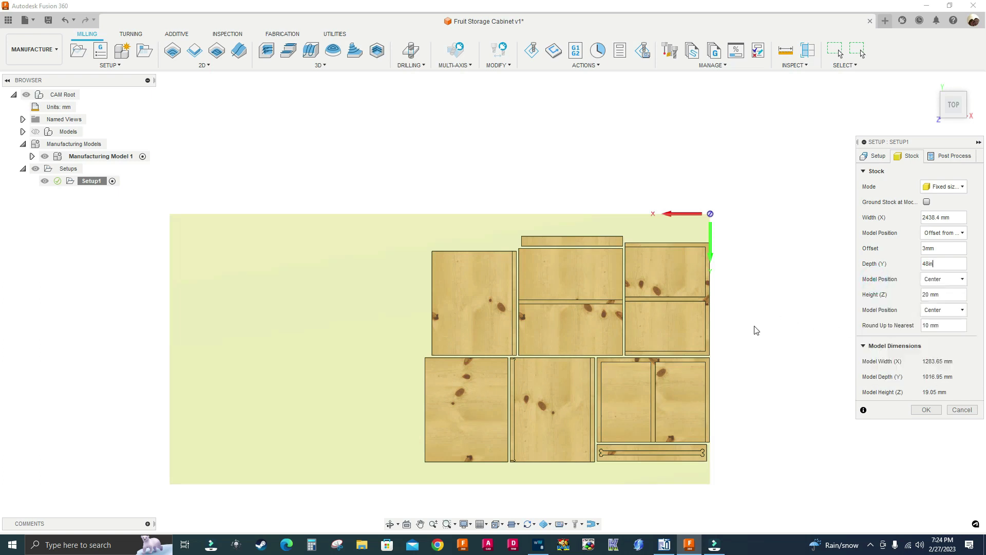
- Make the Y model position an offset from the front side (-Y) of 3 mm and check the margin around the parts
{"action": "scroll", "coordinate": [709, 214], "scroll_direction": "up", "scroll_amount": 3}
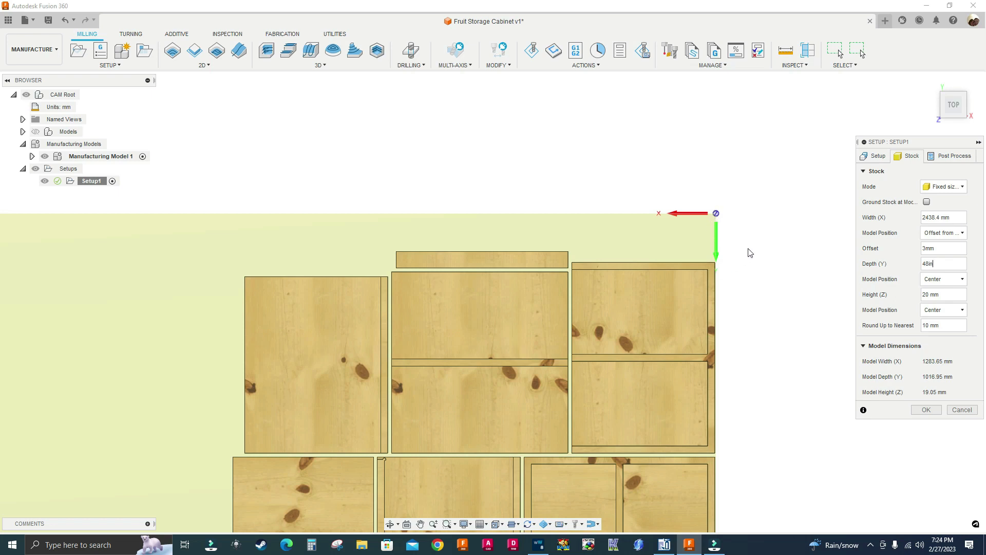
{"action": "left_click", "coordinate": [938, 286]}
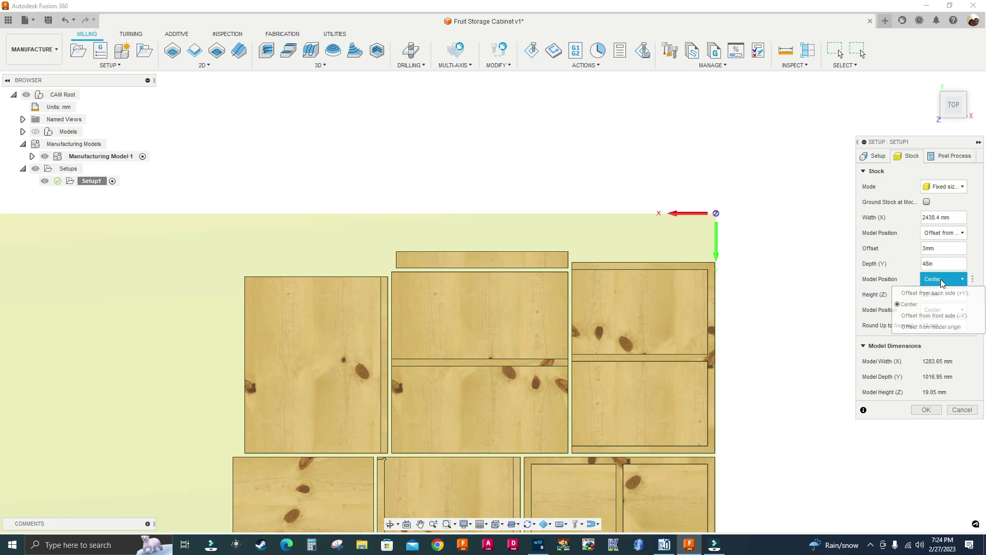
{"action": "left_click", "coordinate": [945, 316]}
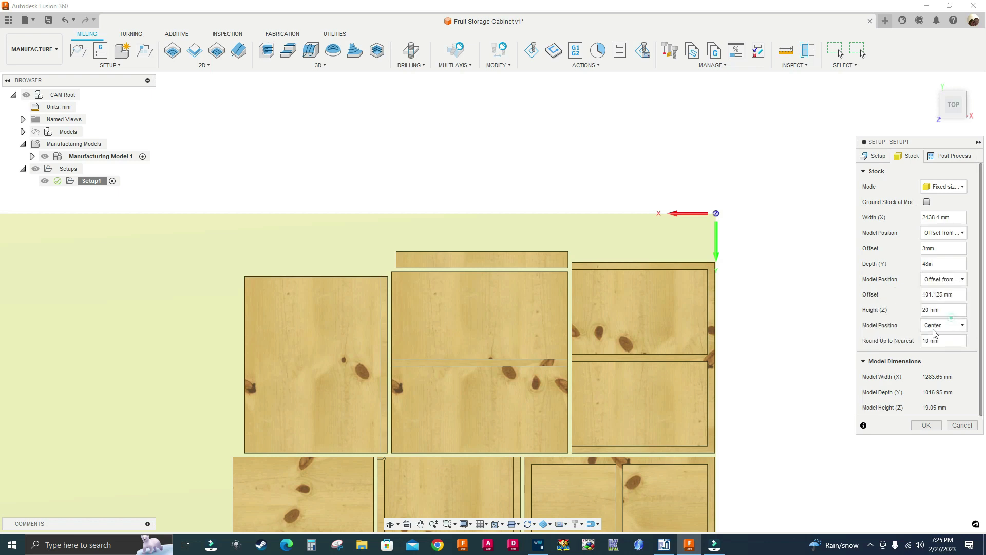
{"action": "double_click", "coordinate": [944, 295]}
{"action": "type", "text": "3"}
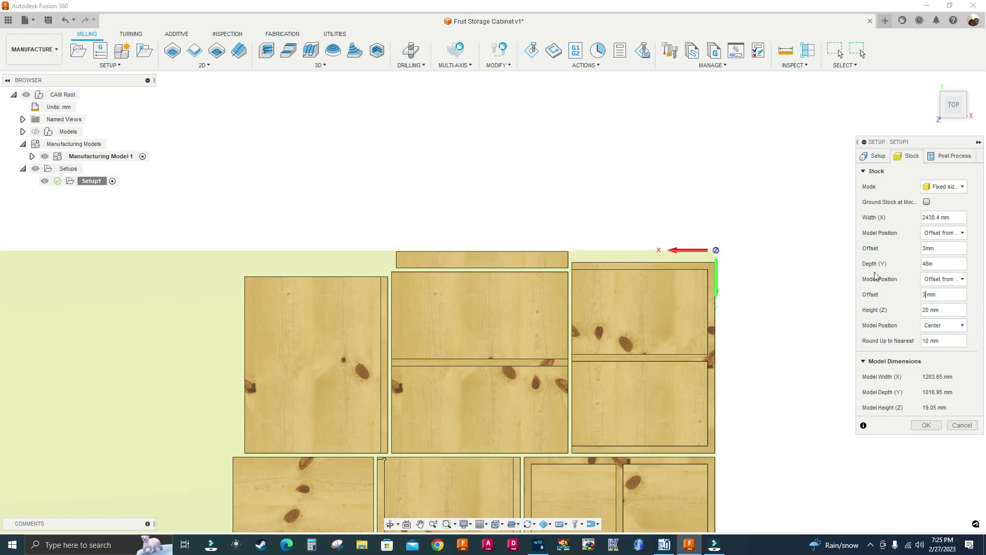
{"action": "scroll", "coordinate": [511, 229], "scroll_direction": "up", "scroll_amount": 5}
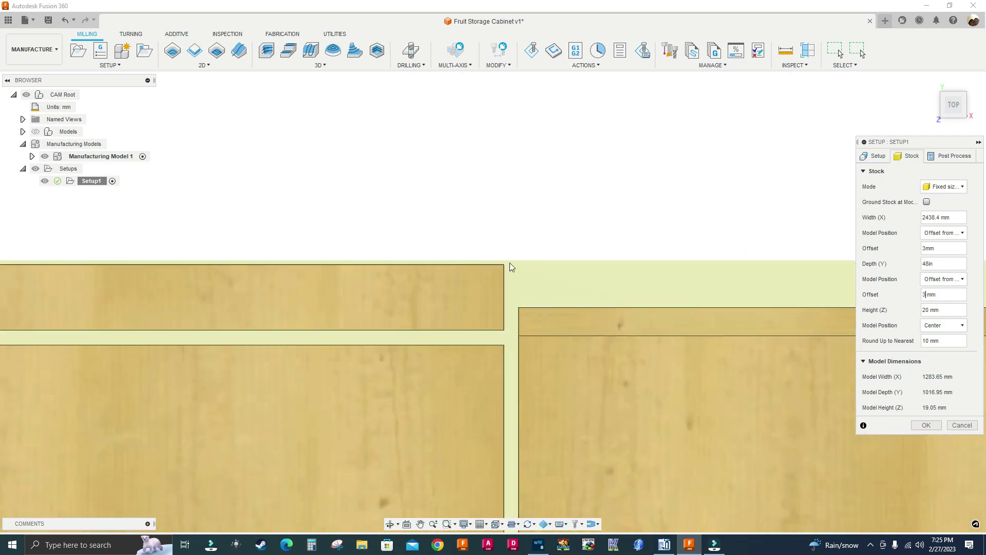
{"action": "scroll", "coordinate": [508, 232], "scroll_direction": "down", "scroll_amount": 5}
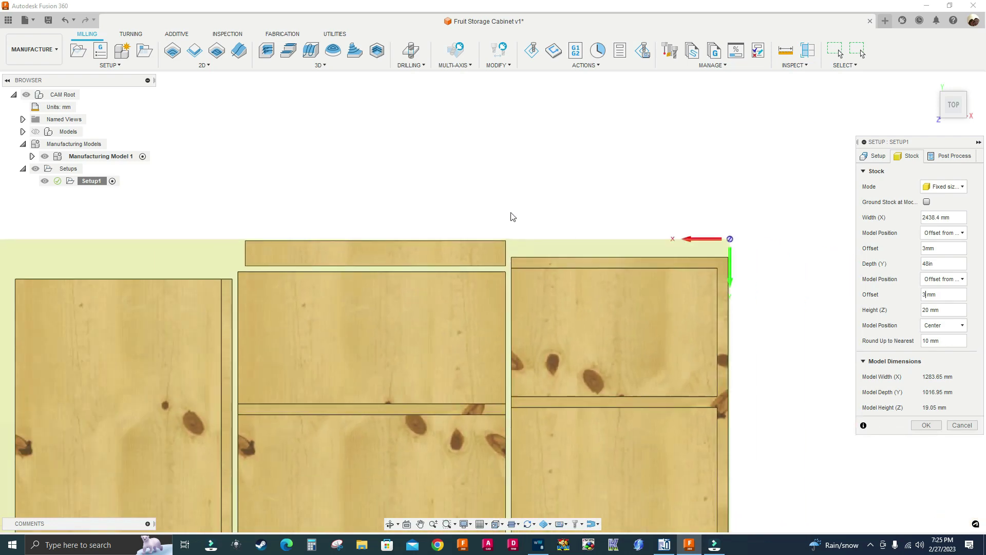
{"action": "scroll", "coordinate": [832, 323], "scroll_direction": "down", "scroll_amount": 5}
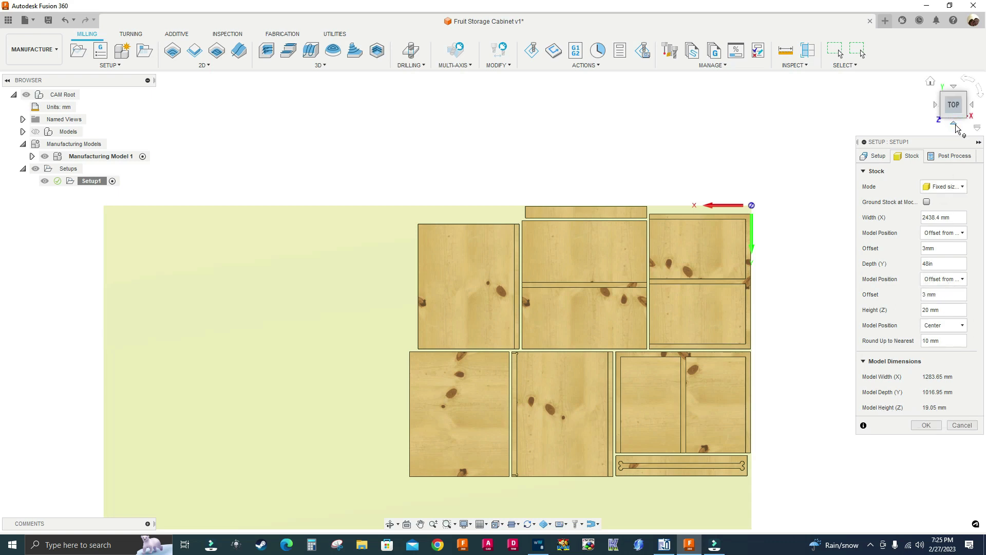
- Set the stock height (Z) to 19.05 mm and check its thickness against the panels from the front
{"action": "left_click", "coordinate": [954, 123]}
{"action": "scroll", "coordinate": [717, 288], "scroll_direction": "up", "scroll_amount": 10}
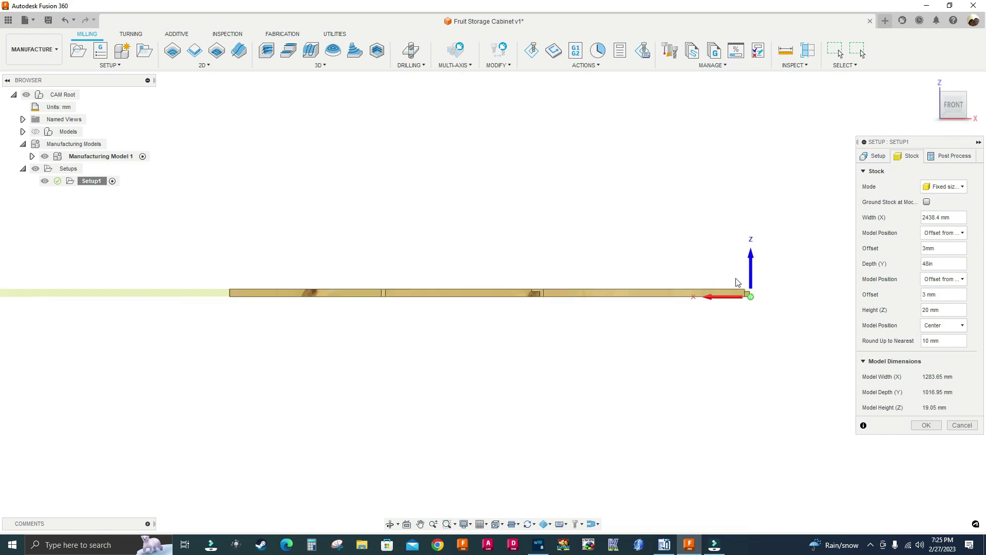
{"action": "scroll", "coordinate": [562, 229], "scroll_direction": "up", "scroll_amount": 6}
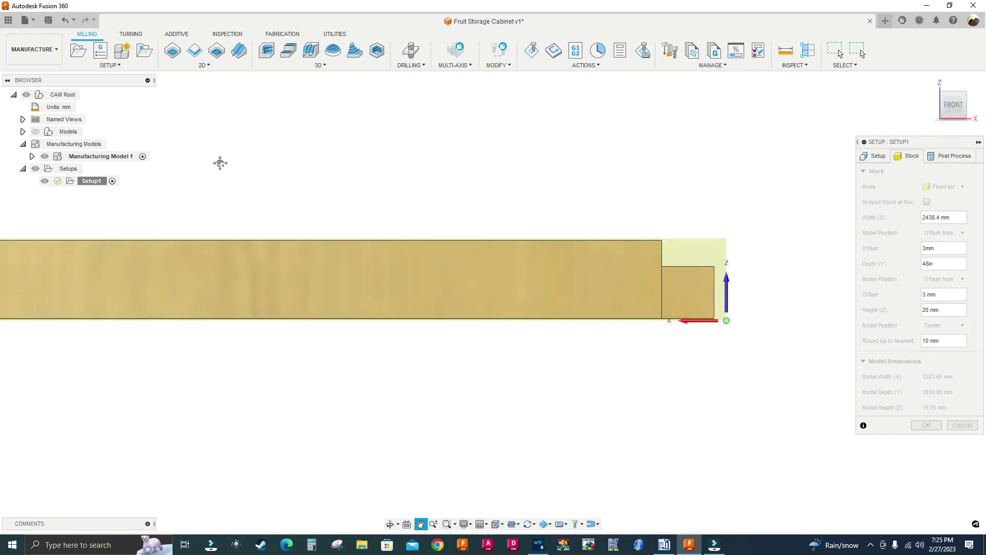
{"action": "scroll", "coordinate": [574, 370], "scroll_direction": "down", "scroll_amount": 2}
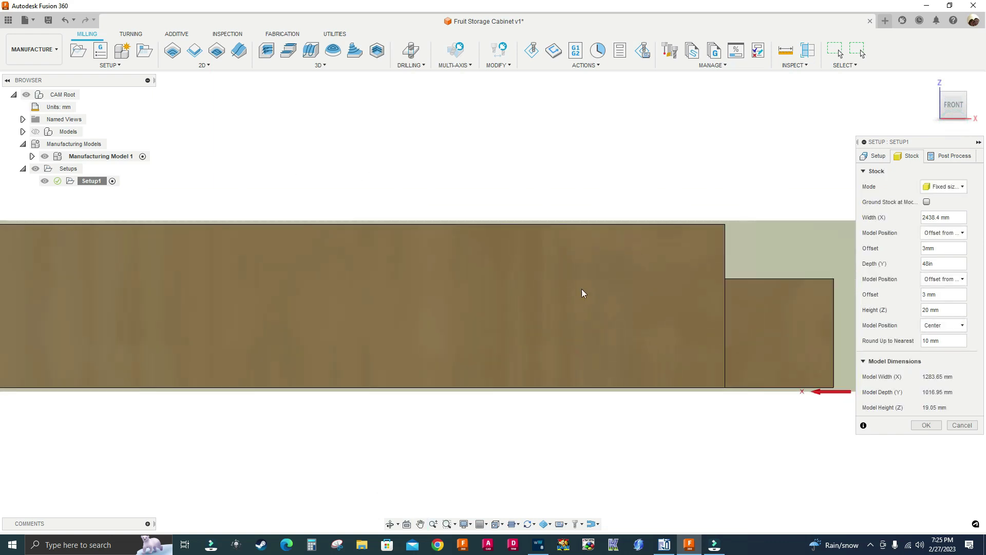
{"action": "scroll", "coordinate": [603, 221], "scroll_direction": "down", "scroll_amount": 1}
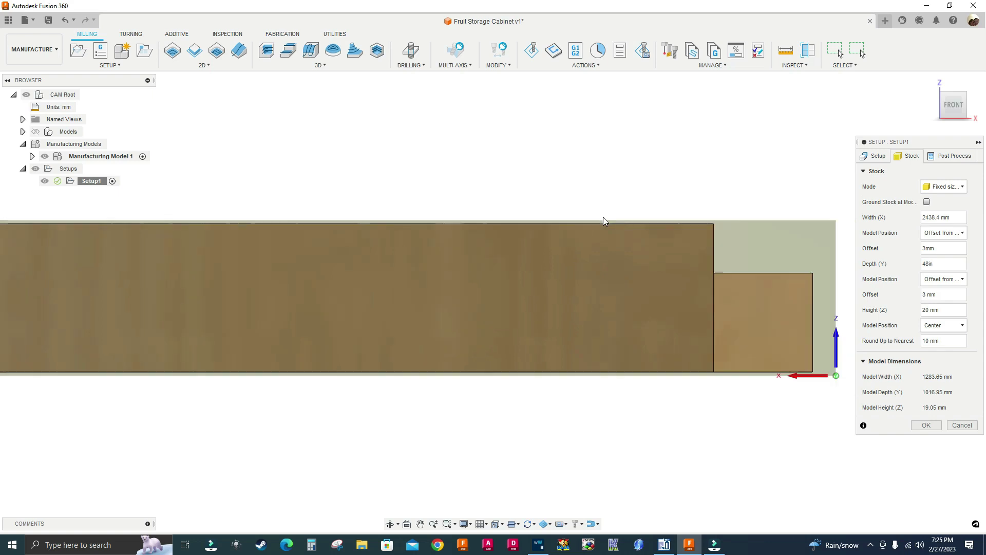
{"action": "double_click", "coordinate": [927, 310]}
{"action": "type", "text": "19.05"}
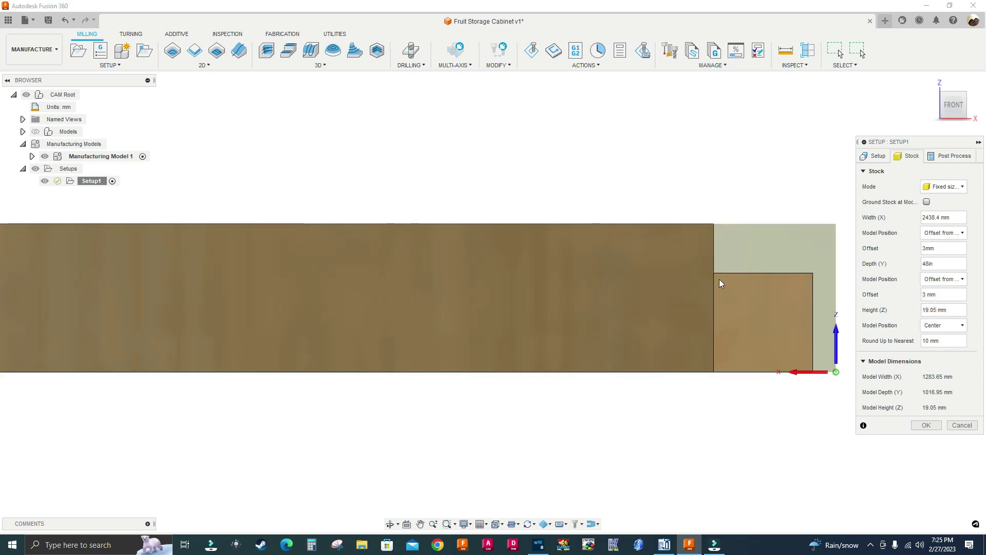
{"action": "scroll", "coordinate": [547, 251], "scroll_direction": "down", "scroll_amount": 6}
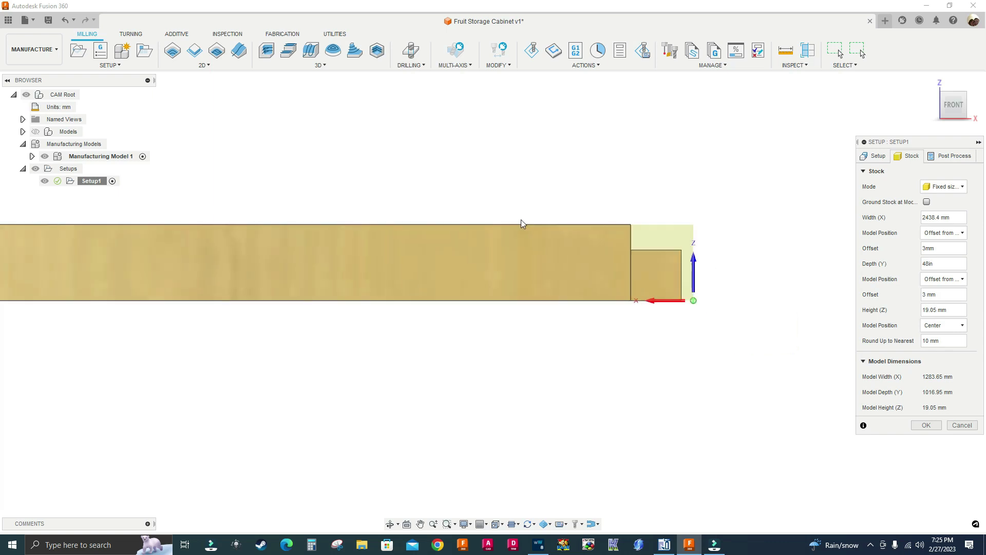
{"action": "scroll", "coordinate": [562, 201], "scroll_direction": "down", "scroll_amount": 5}
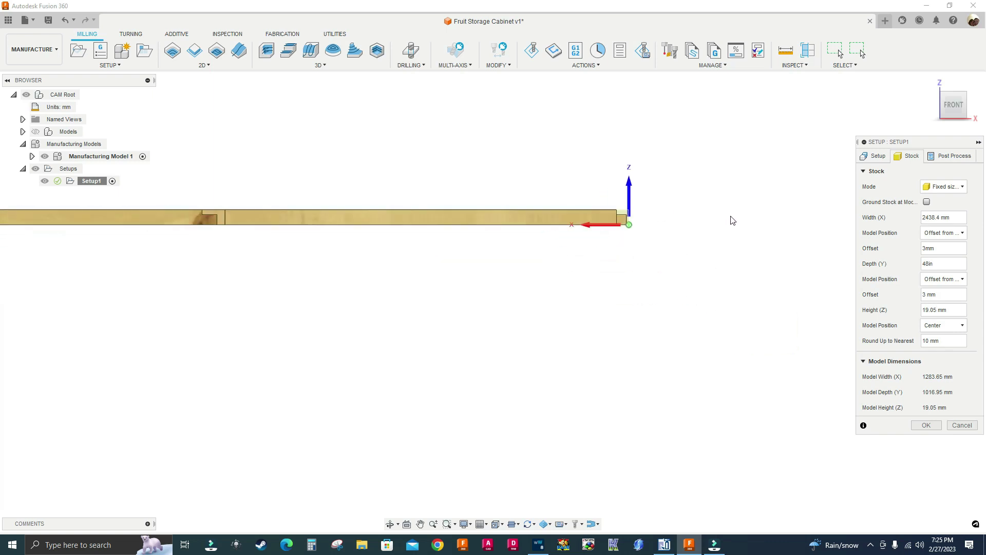
- Set the setup's program name to SHEET_1 and its comment to COMPRESSION ENDMILL, and finish the setup
{"action": "mouse_move", "coordinate": [956, 90]}
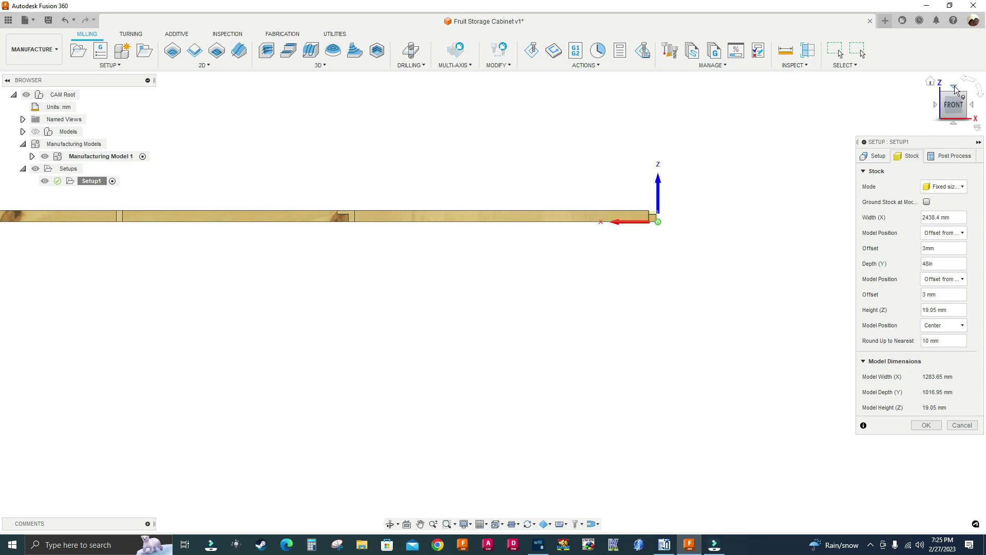
{"action": "left_click", "coordinate": [955, 87]}
{"action": "scroll", "coordinate": [725, 199], "scroll_direction": "down", "scroll_amount": 2}
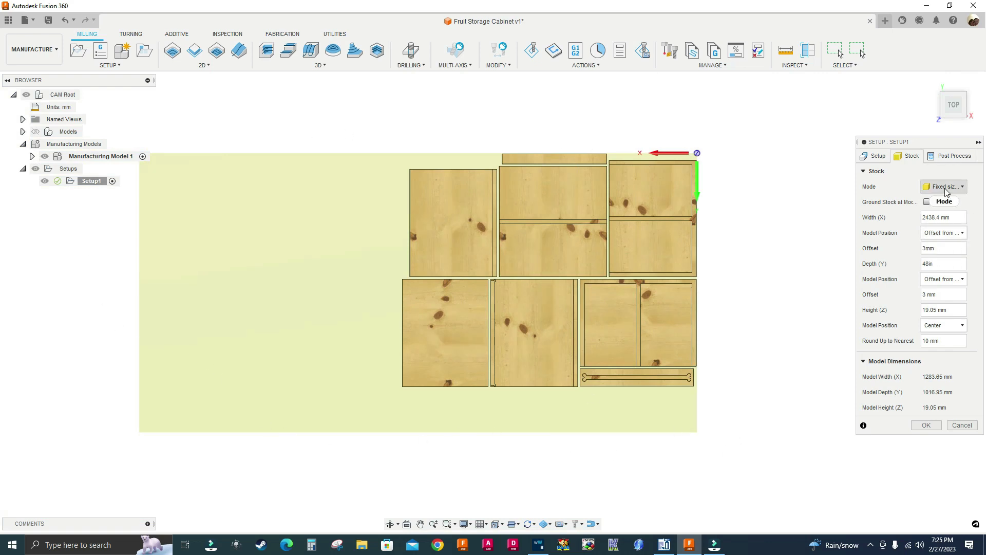
{"action": "left_click", "coordinate": [950, 155]}
{"action": "left_click", "coordinate": [942, 187]}
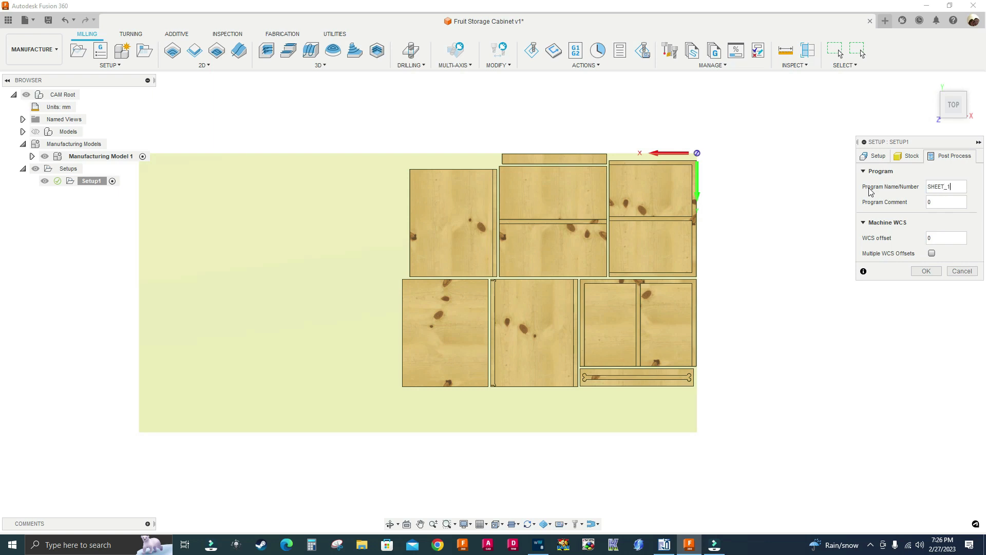
{"action": "left_click", "coordinate": [934, 203]}
{"action": "type", "text": "COMPRESS"}
{"action": "type", "text": "ION ENDMILL"}
{"action": "left_click", "coordinate": [926, 271]}
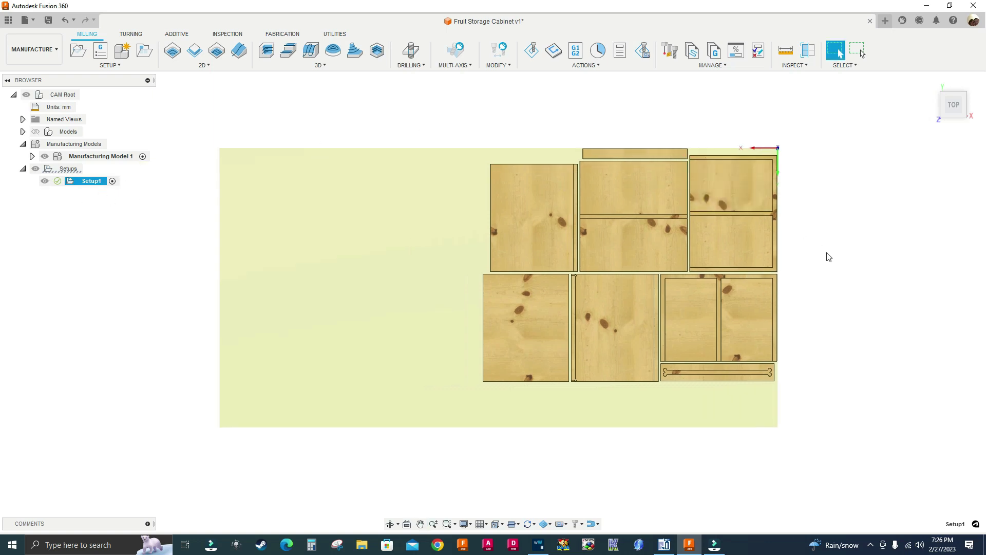
- Start a 2D Pocket operation with the 9 mm 46367-K compression spiral from the WEEKE CNC WOOD FLAT ENDMILLS library
{"action": "middle_click_drag", "start_coordinate": [825, 252], "coordinate": [803, 260]}
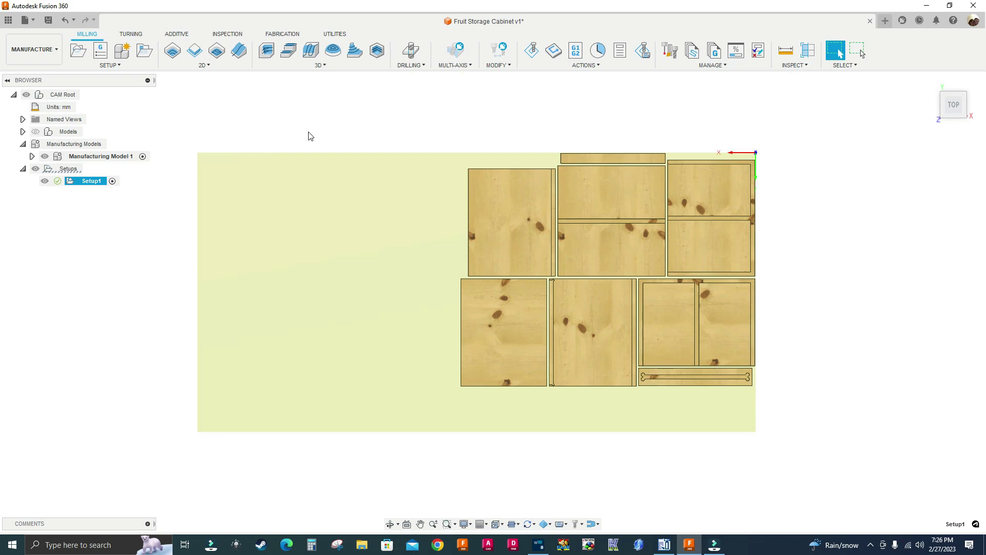
{"action": "scroll", "coordinate": [738, 229], "scroll_direction": "up", "scroll_amount": 5}
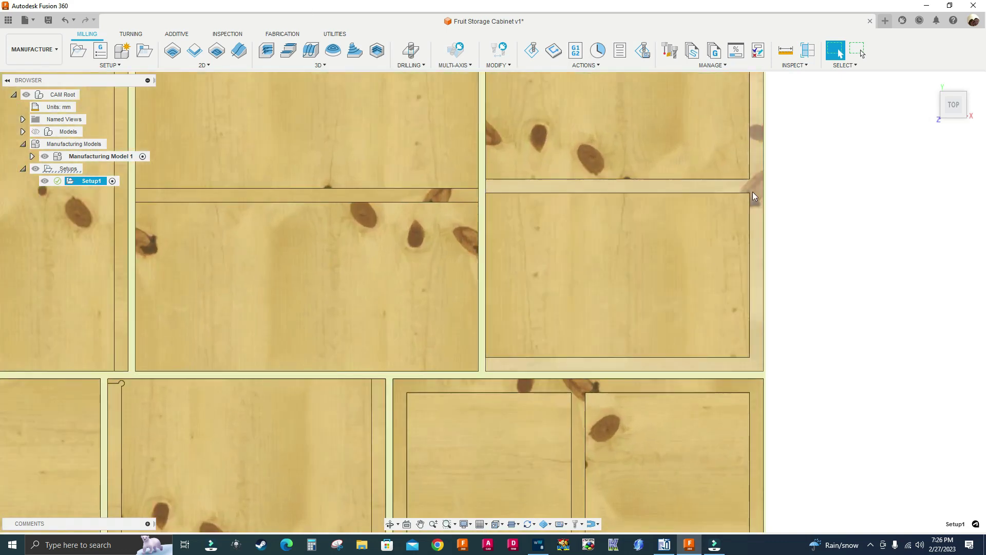
{"action": "scroll", "coordinate": [406, 193], "scroll_direction": "down", "scroll_amount": 4}
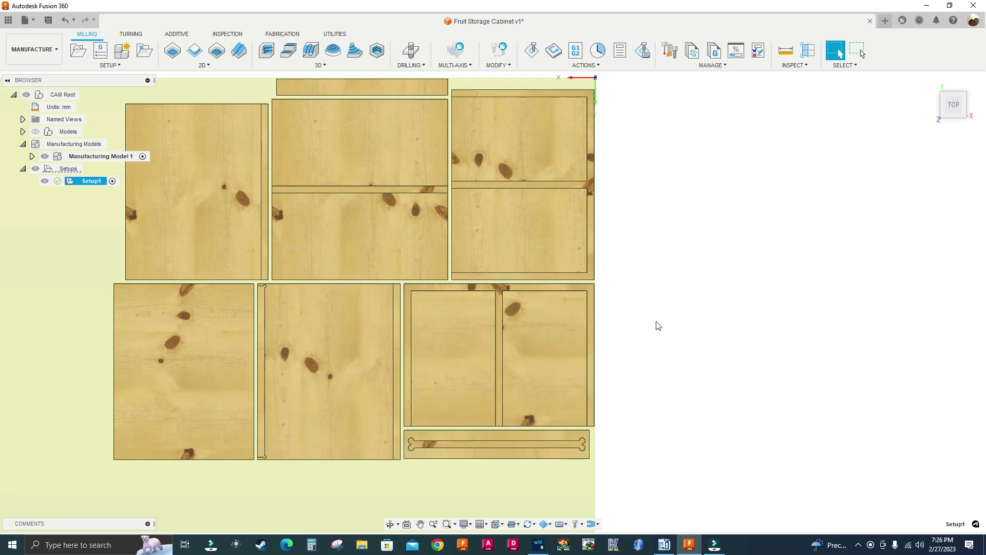
{"action": "scroll", "coordinate": [645, 298], "scroll_direction": "down", "scroll_amount": 2}
{"action": "scroll", "coordinate": [645, 298], "scroll_direction": "down", "scroll_amount": 1}
{"action": "middle_click_drag", "start_coordinate": [282, 134], "coordinate": [352, 126]}
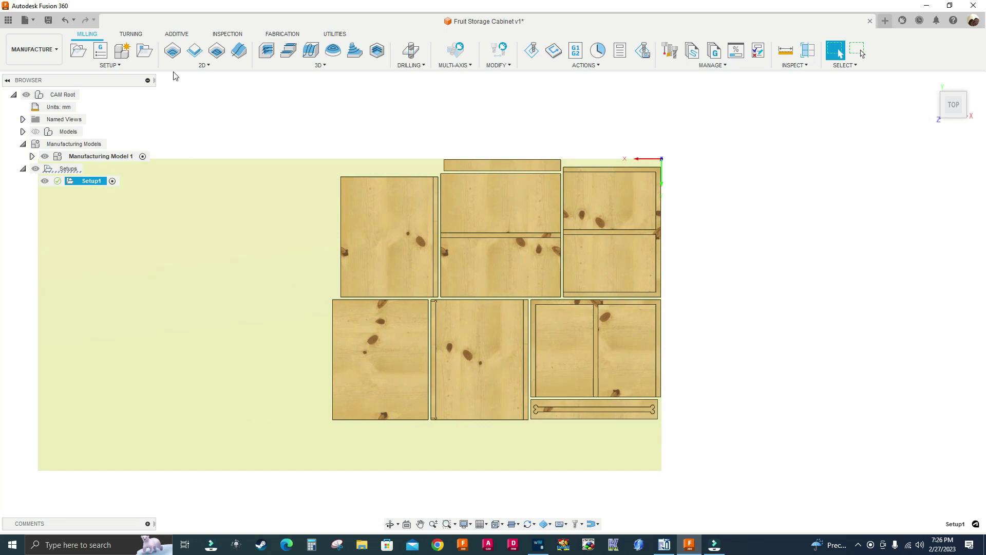
{"action": "left_click", "coordinate": [173, 50]}
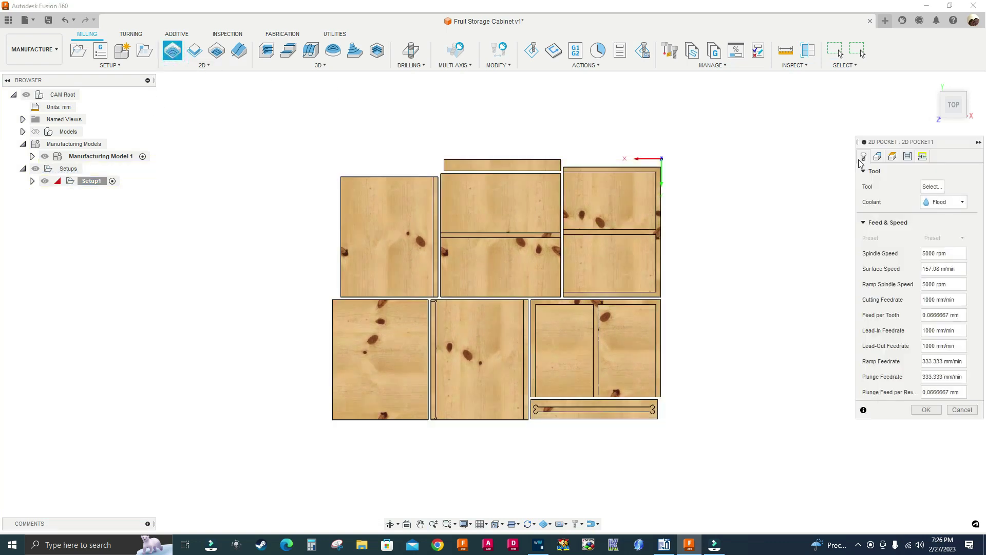
{"action": "left_click", "coordinate": [932, 187]}
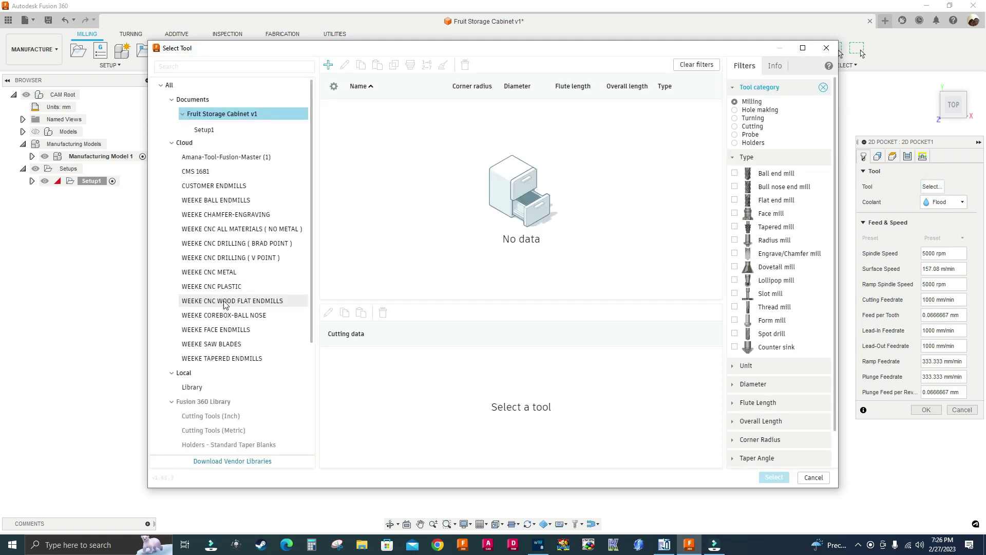
{"action": "left_click", "coordinate": [252, 302]}
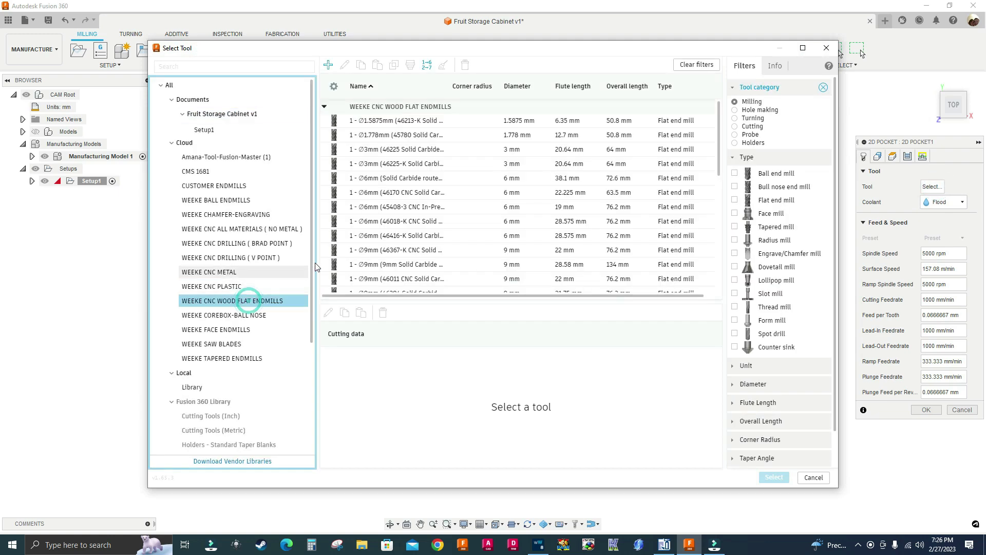
{"action": "left_click", "coordinate": [395, 251]}
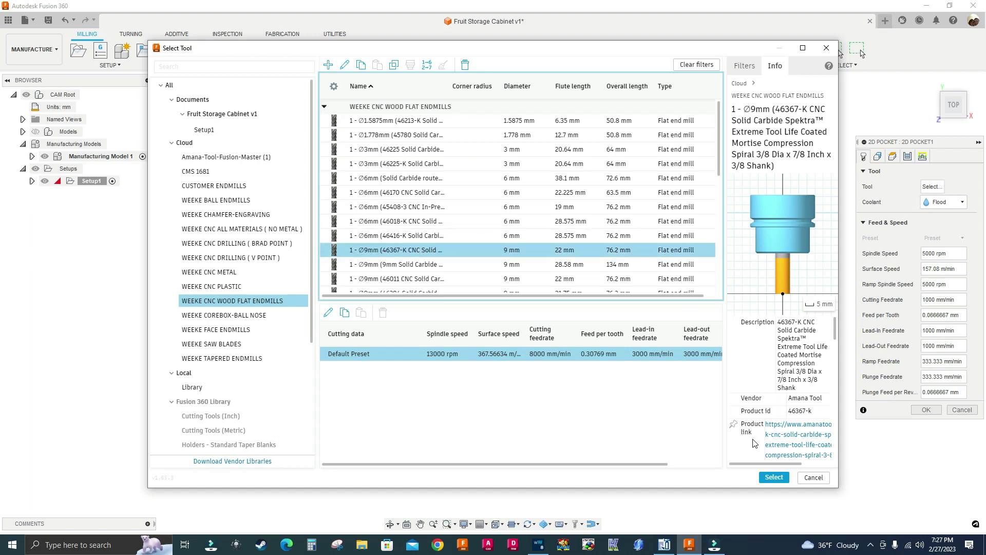
{"action": "left_click", "coordinate": [774, 476]}
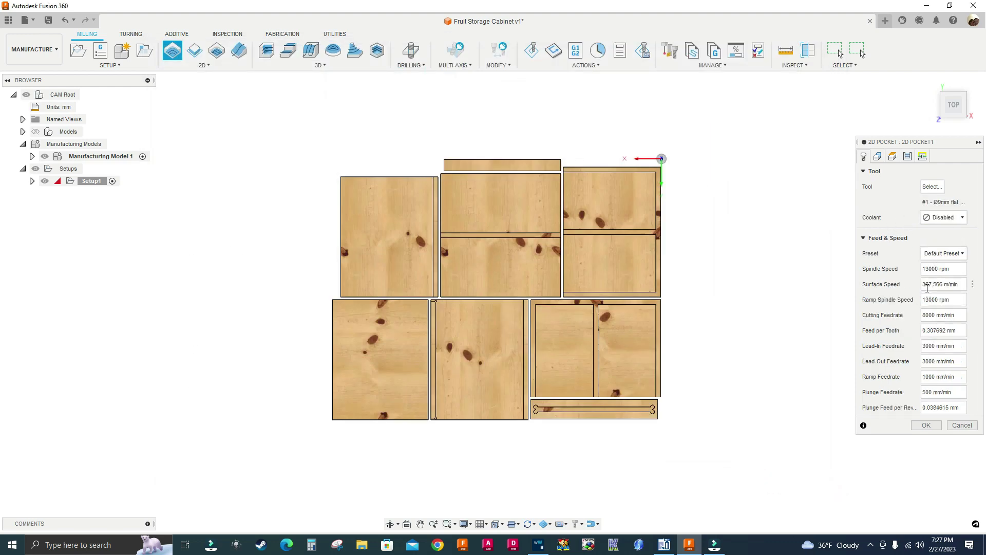
- Use the Pockets selection type and pick the recessed groove face of the panel nearest the origin corner
{"action": "left_click", "coordinate": [875, 158]}
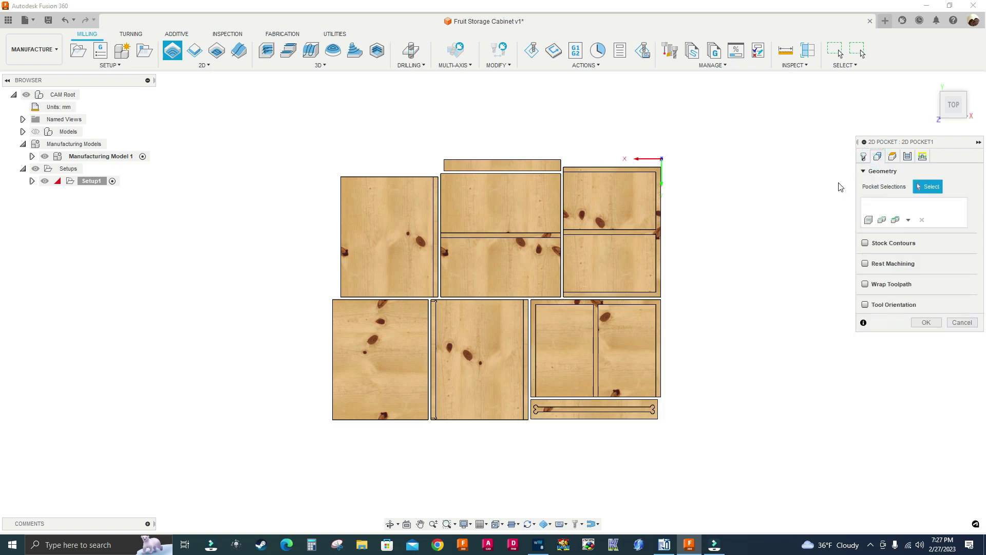
{"action": "left_click", "coordinate": [909, 220]}
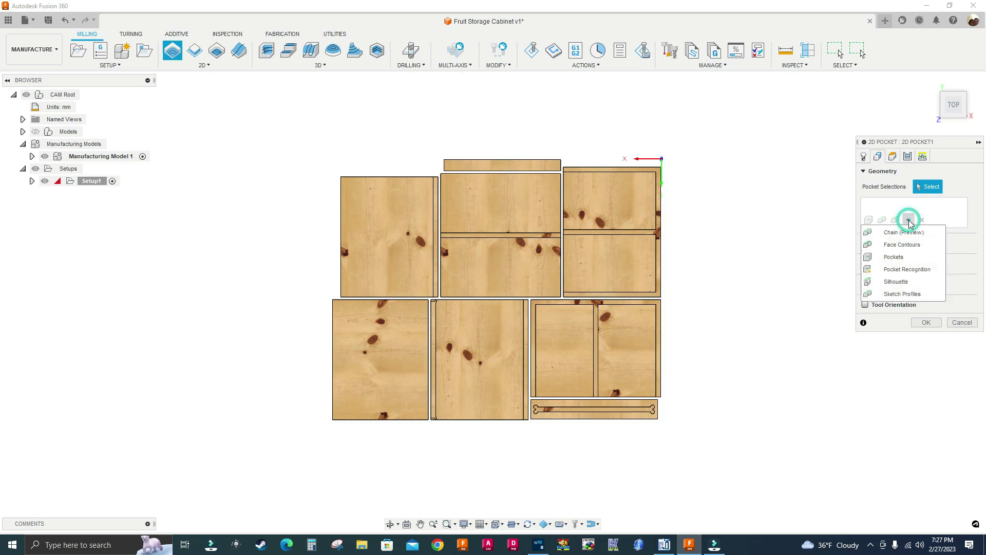
{"action": "left_click", "coordinate": [900, 257]}
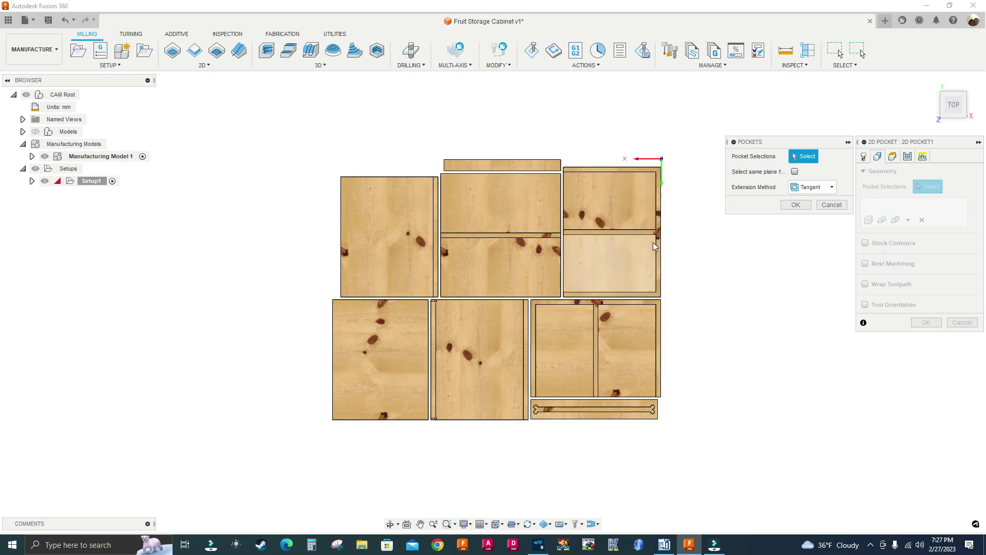
{"action": "scroll", "coordinate": [599, 242], "scroll_direction": "up", "scroll_amount": 2}
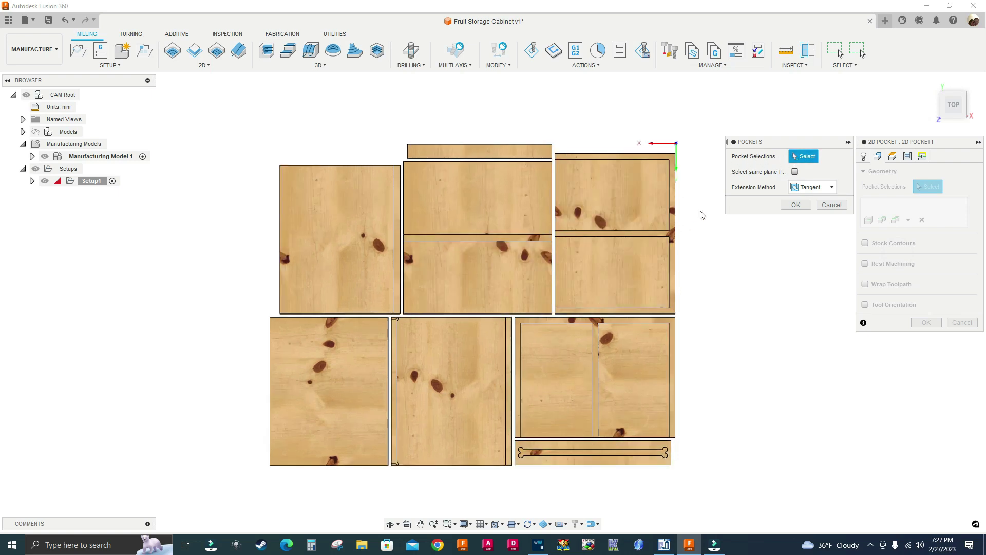
{"action": "scroll", "coordinate": [702, 214], "scroll_direction": "up", "scroll_amount": 1}
{"action": "middle_click_drag", "start_coordinate": [728, 305], "coordinate": [691, 268]}
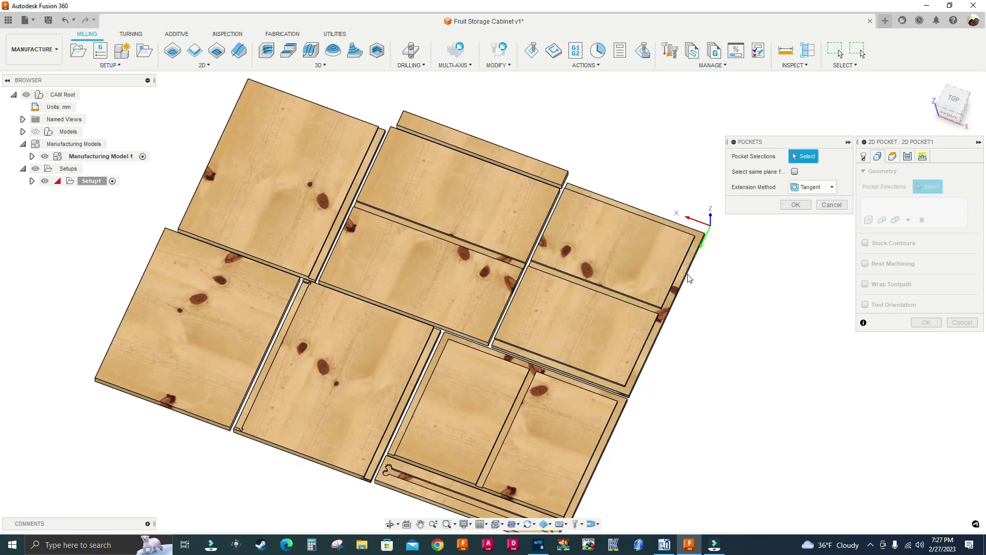
{"action": "scroll", "coordinate": [696, 309], "scroll_direction": "up", "scroll_amount": 3}
{"action": "middle_click_drag", "start_coordinate": [696, 310], "coordinate": [675, 311], "text": "shift"}
{"action": "left_click", "coordinate": [657, 310]}
{"action": "scroll", "coordinate": [739, 241], "scroll_direction": "down", "scroll_amount": 1}
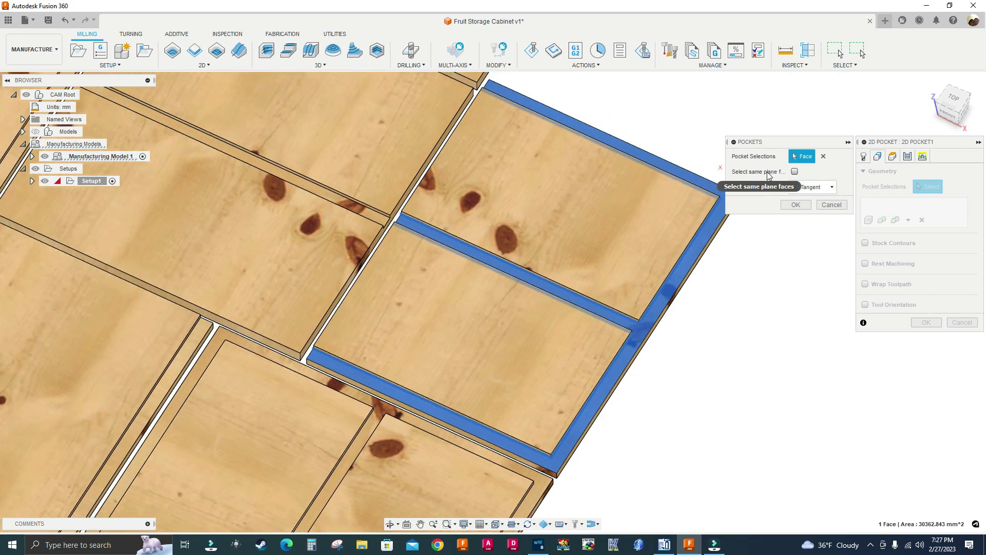
- Extend the pocket selection to all faces on the same plane, check it from the front and top, and accept it
{"action": "mouse_move", "coordinate": [797, 174]}
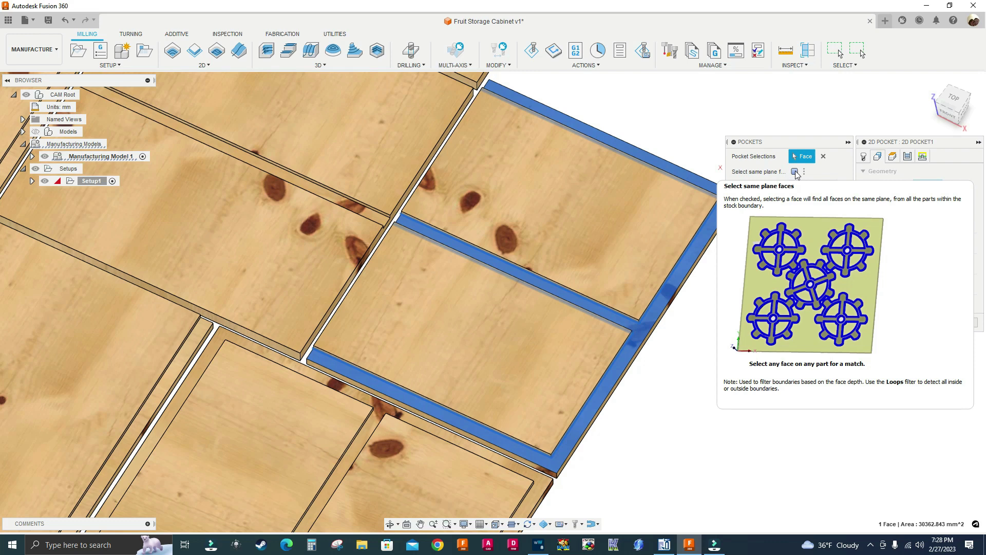
{"action": "left_click", "coordinate": [795, 172]}
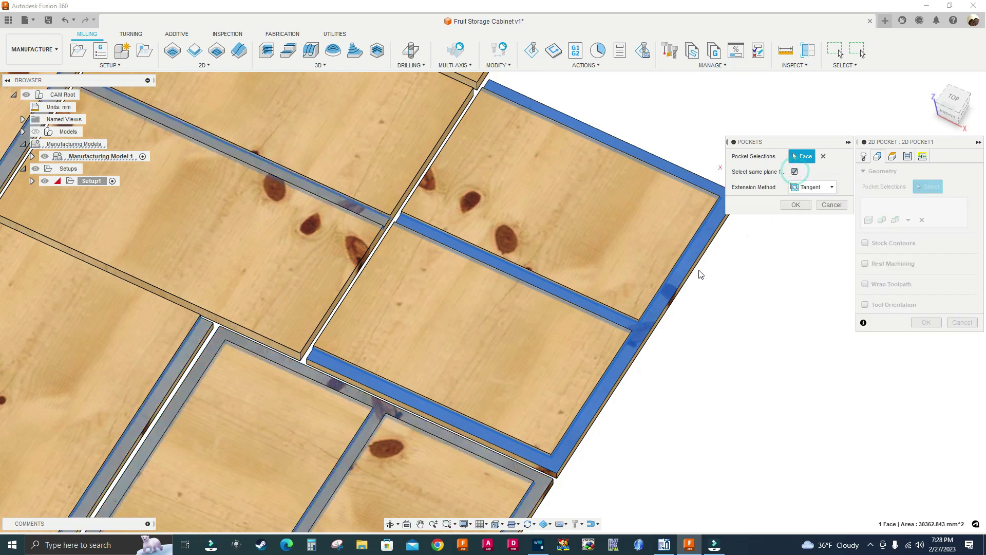
{"action": "scroll", "coordinate": [700, 275], "scroll_direction": "down", "scroll_amount": 2}
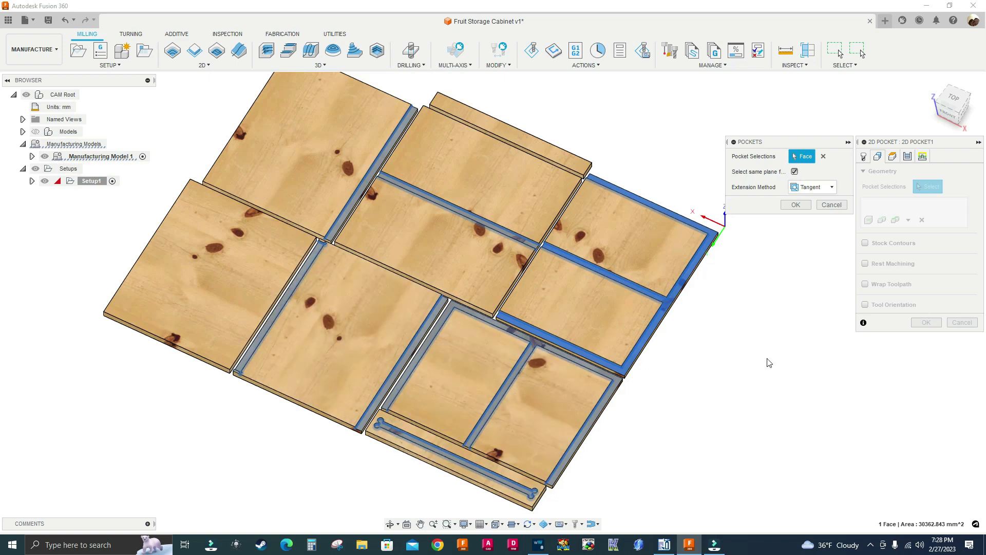
{"action": "middle_click_drag", "start_coordinate": [697, 385], "coordinate": [670, 348]}
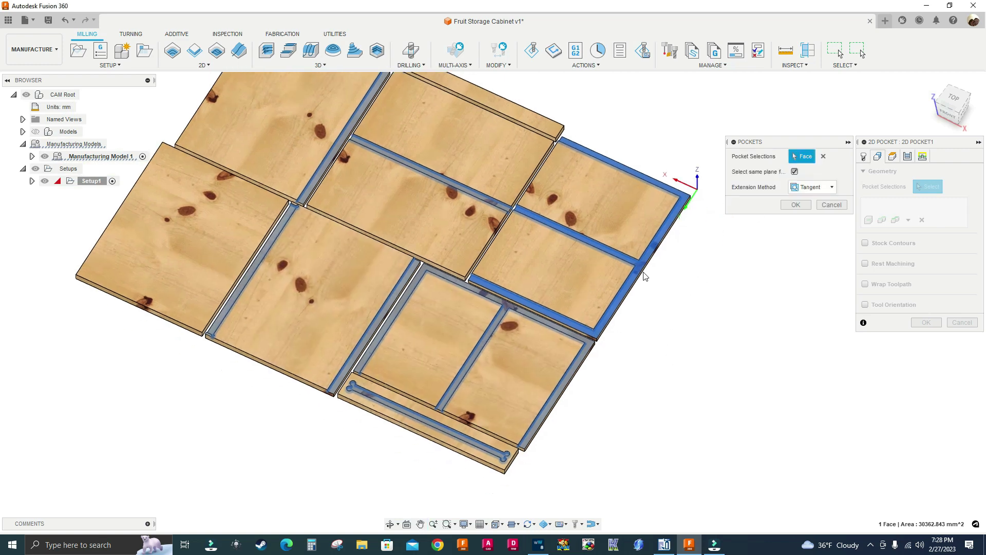
{"action": "left_click", "coordinate": [947, 114]}
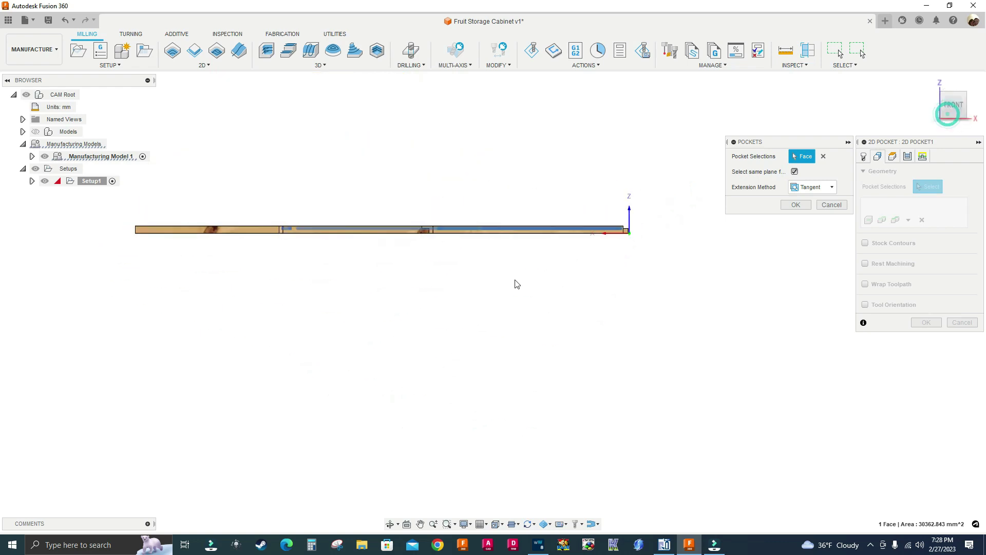
{"action": "scroll", "coordinate": [279, 260], "scroll_direction": "down", "scroll_amount": 3}
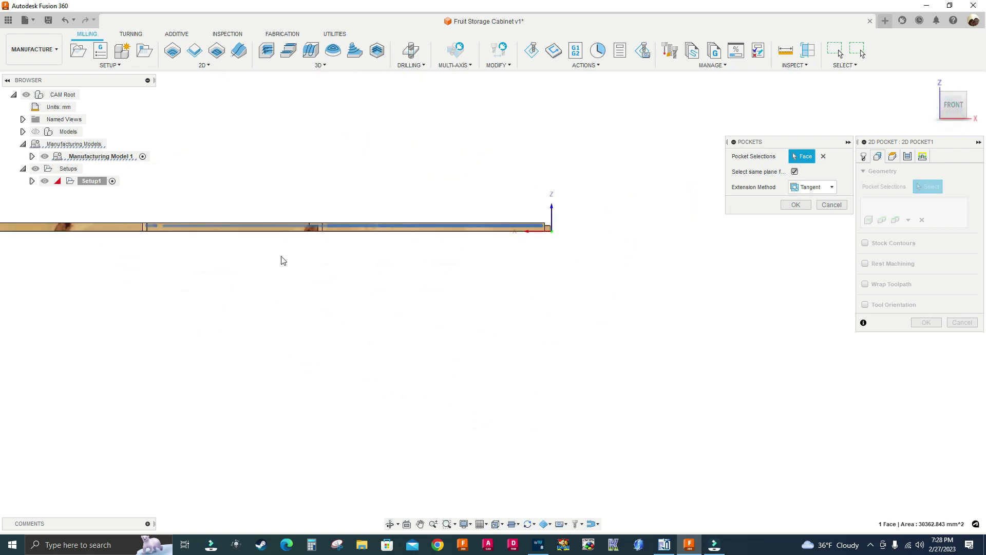
{"action": "left_click", "coordinate": [954, 92]}
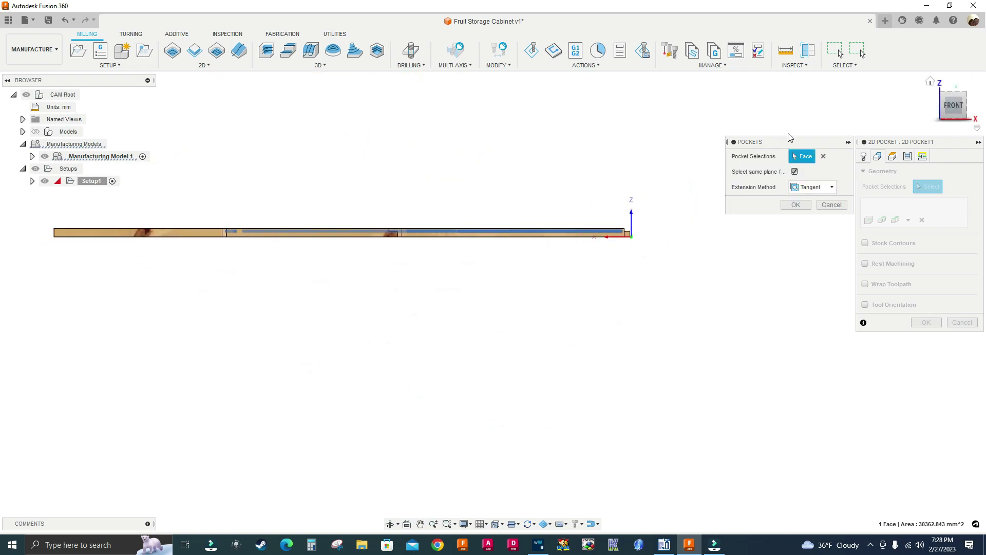
{"action": "scroll", "coordinate": [608, 163], "scroll_direction": "down", "scroll_amount": 2}
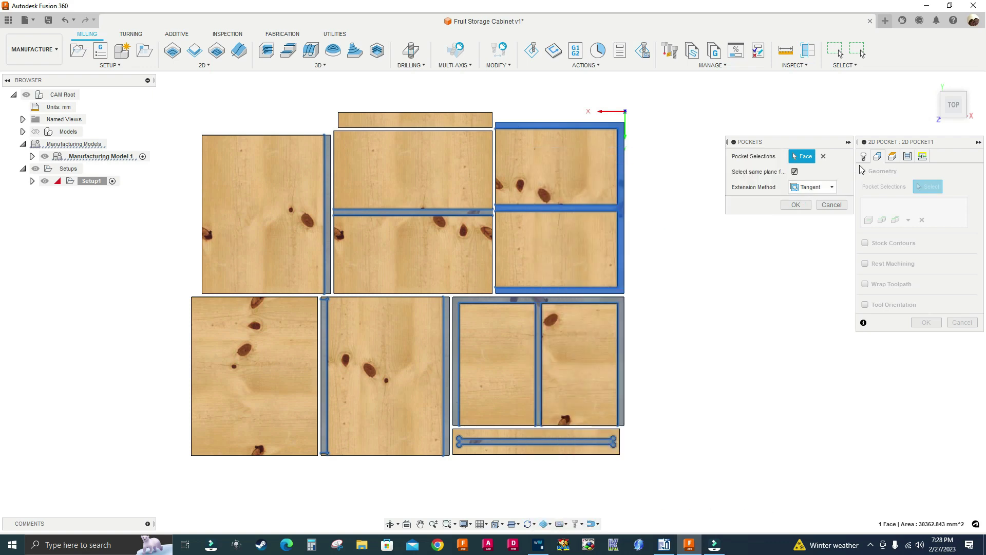
{"action": "left_click", "coordinate": [793, 204]}
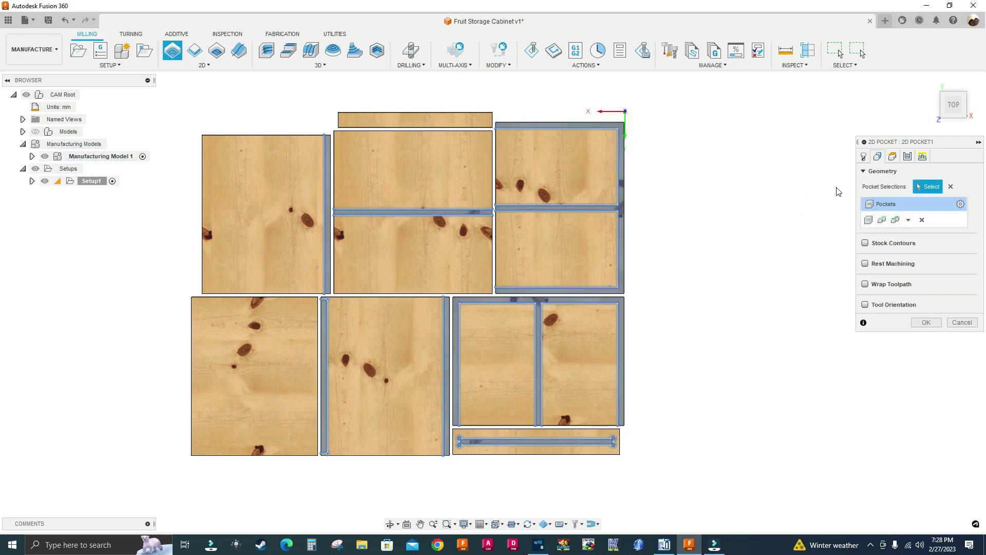
- Disable stock to leave, lead-in and lead-out for the pocket toolpath, and set its ramp type to Plunge
{"action": "left_click", "coordinate": [908, 157]}
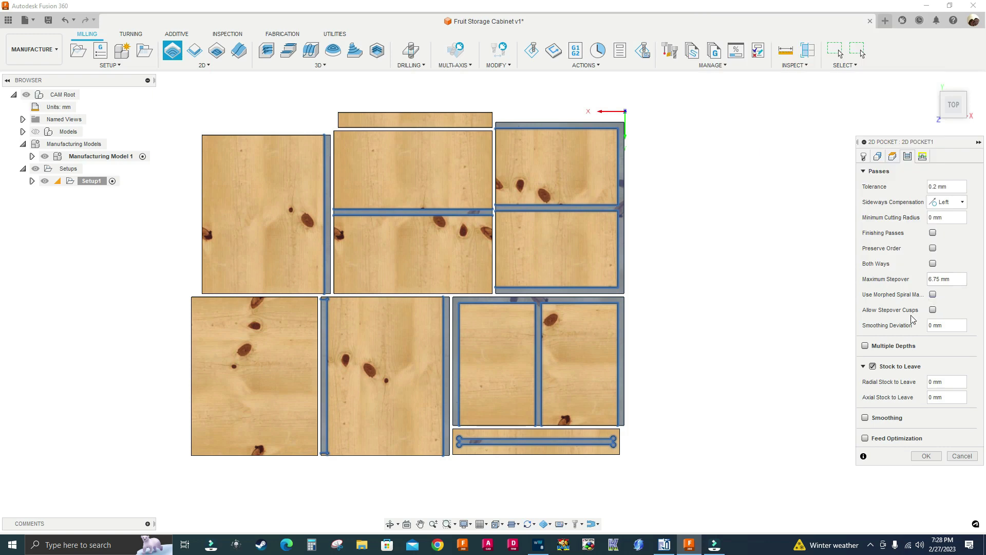
{"action": "left_click", "coordinate": [873, 368]}
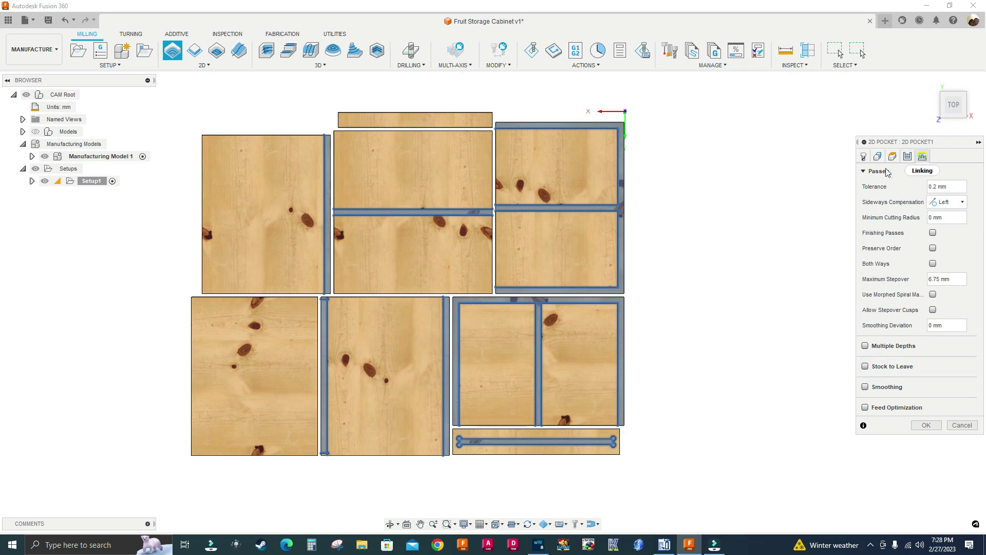
{"action": "left_click", "coordinate": [923, 156]}
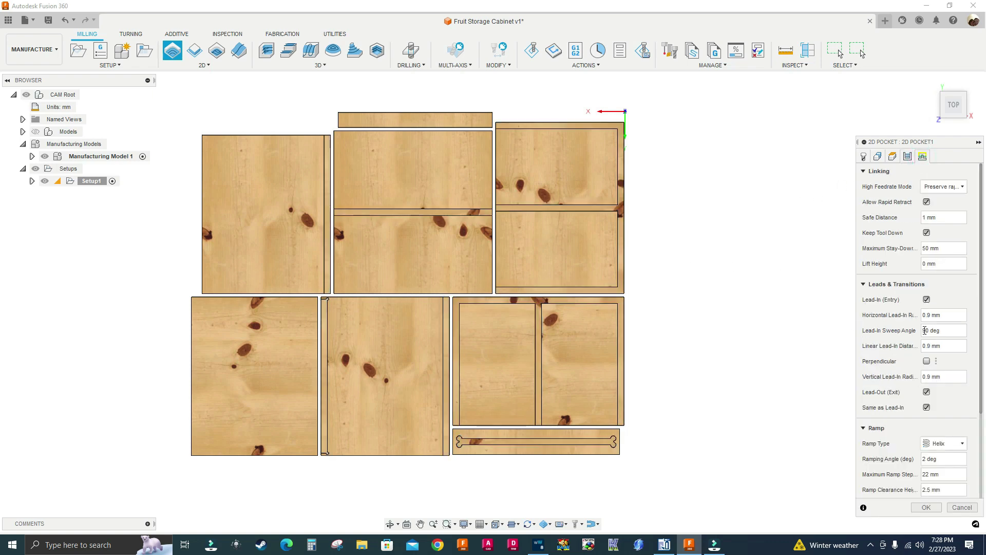
{"action": "left_click", "coordinate": [927, 300]}
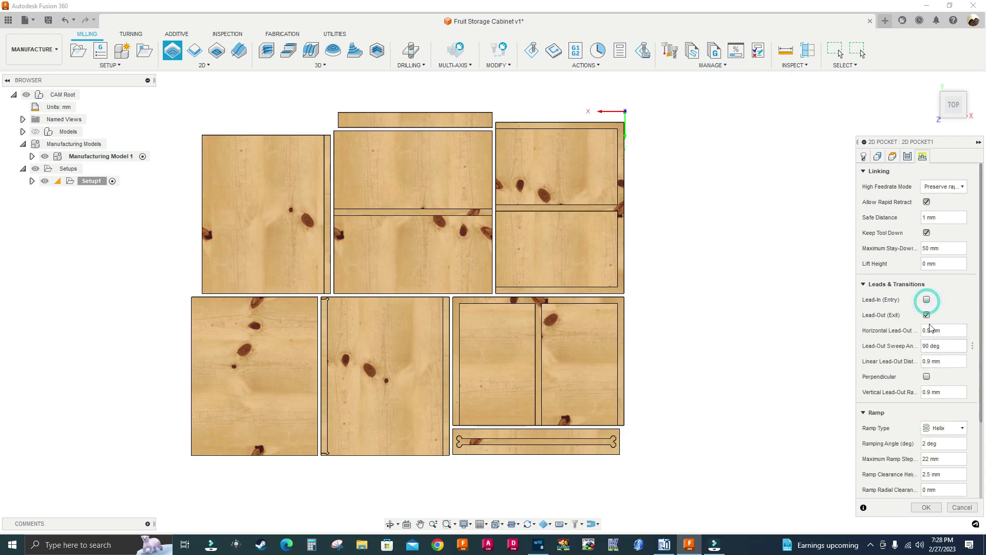
{"action": "left_click", "coordinate": [927, 315]}
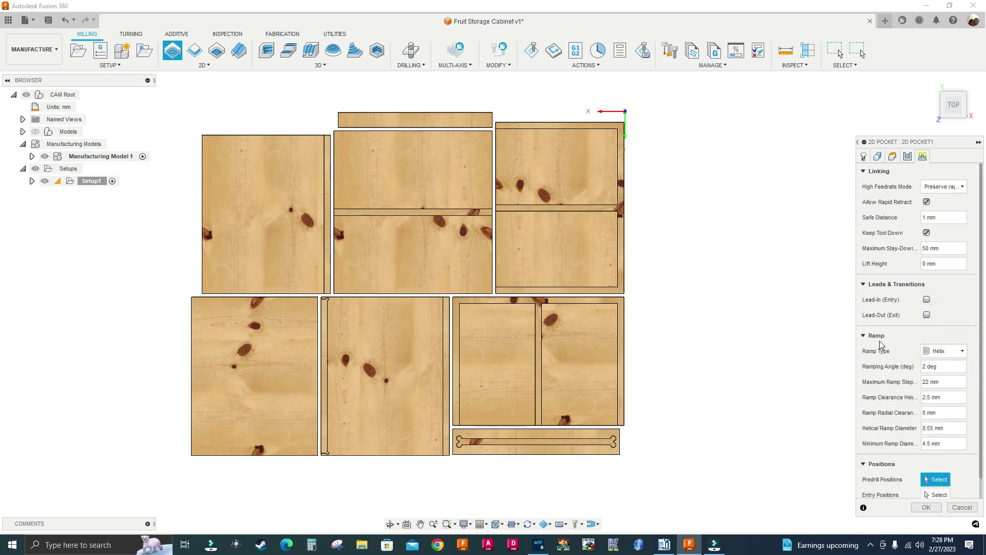
{"action": "left_click", "coordinate": [940, 352]}
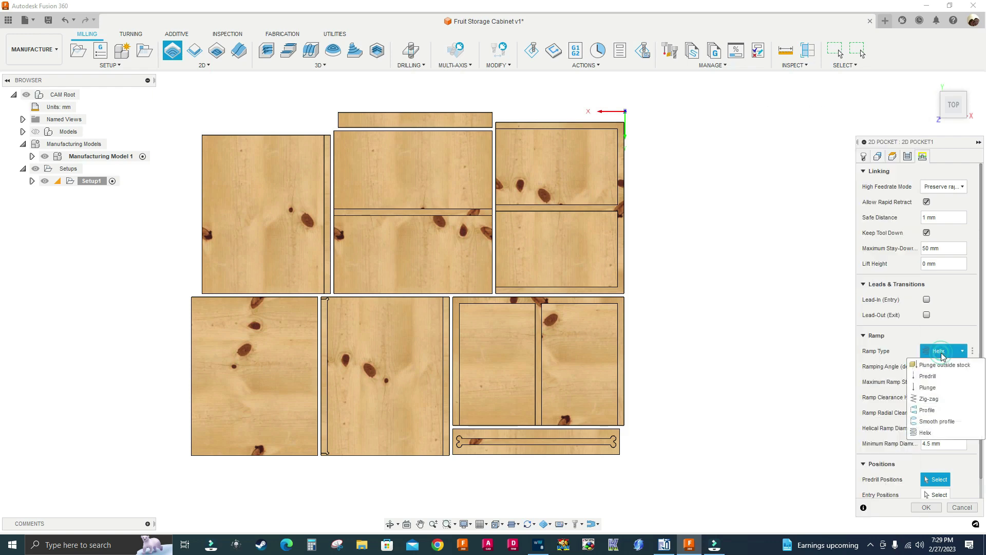
{"action": "left_click", "coordinate": [927, 387]}
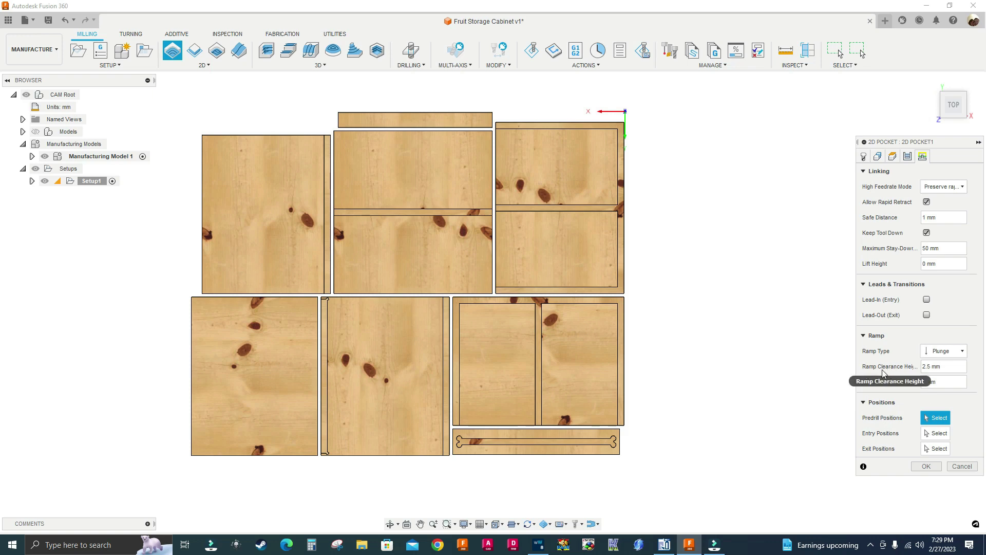
- Set the pocket toolpath's ramp clearance height to 1 mm and accept the operation to generate it
{"action": "left_click", "coordinate": [931, 367]}
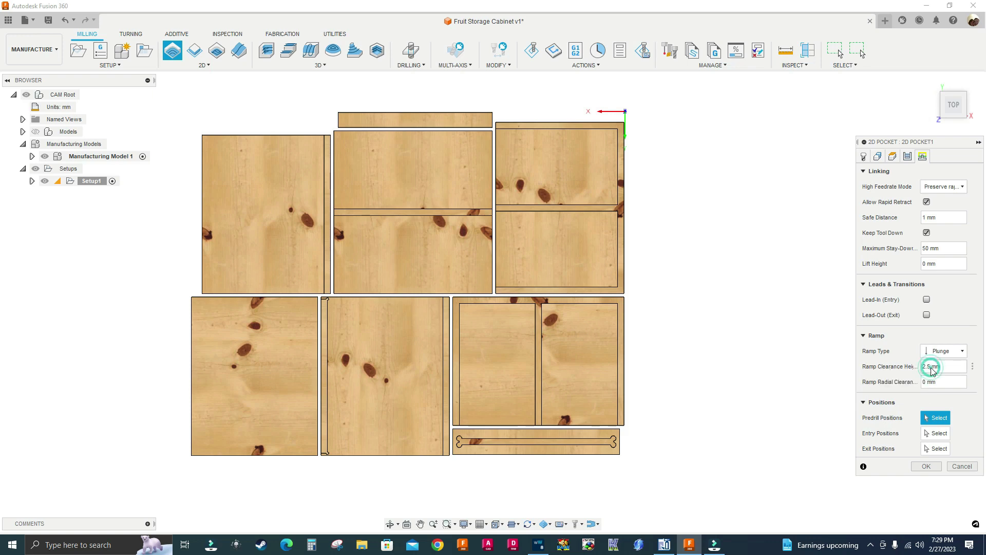
{"action": "left_click_drag", "start_coordinate": [931, 368], "coordinate": [879, 359]}
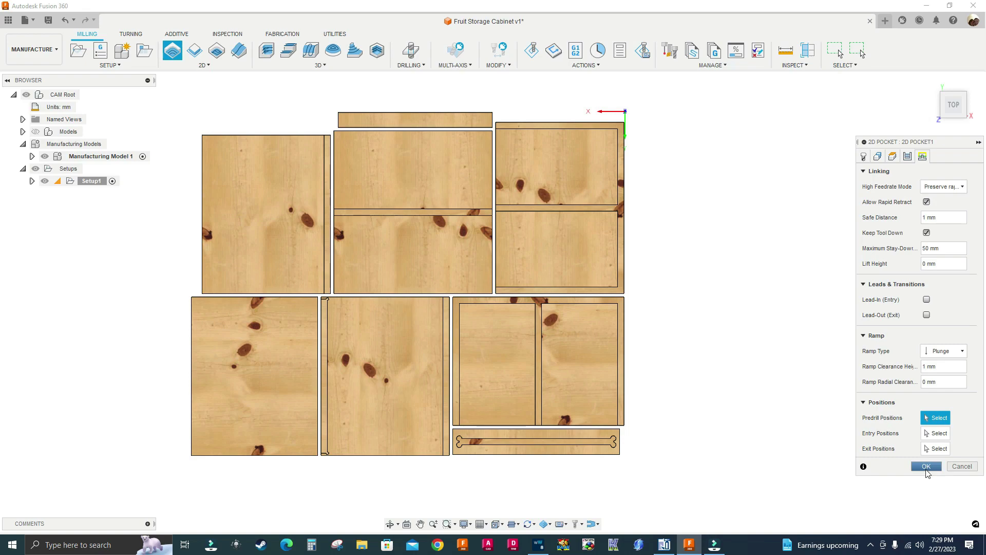
{"action": "left_click", "coordinate": [926, 467]}
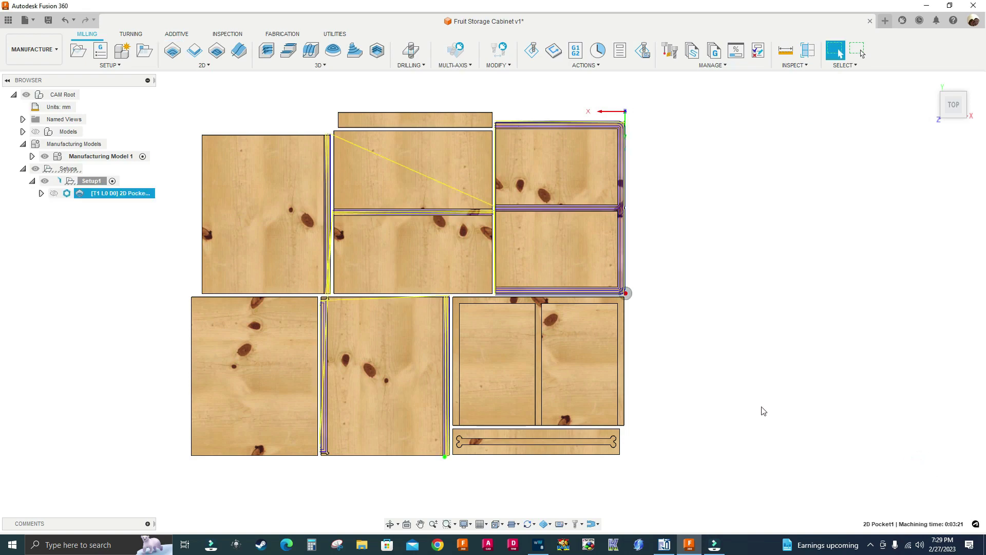
- Examine the pocket toolpath along the panel grooves and at the rounded corner relief of the lower middle panel
{"action": "middle_click_drag", "start_coordinate": [739, 411], "coordinate": [599, 326], "text": "shift"}
{"action": "scroll", "coordinate": [611, 360], "scroll_direction": "up", "scroll_amount": 6}
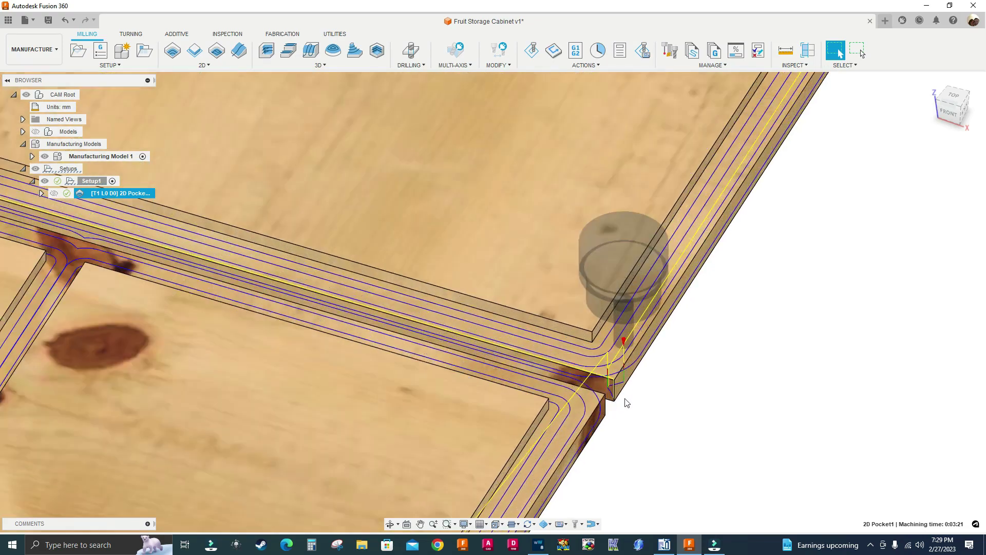
{"action": "scroll", "coordinate": [629, 394], "scroll_direction": "down", "scroll_amount": 10}
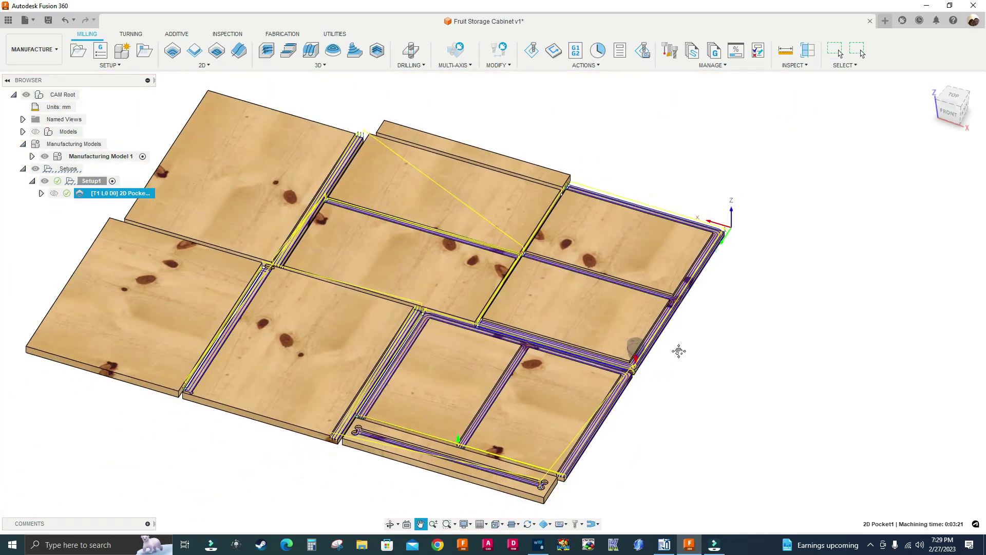
{"action": "scroll", "coordinate": [377, 419], "scroll_direction": "up", "scroll_amount": 8}
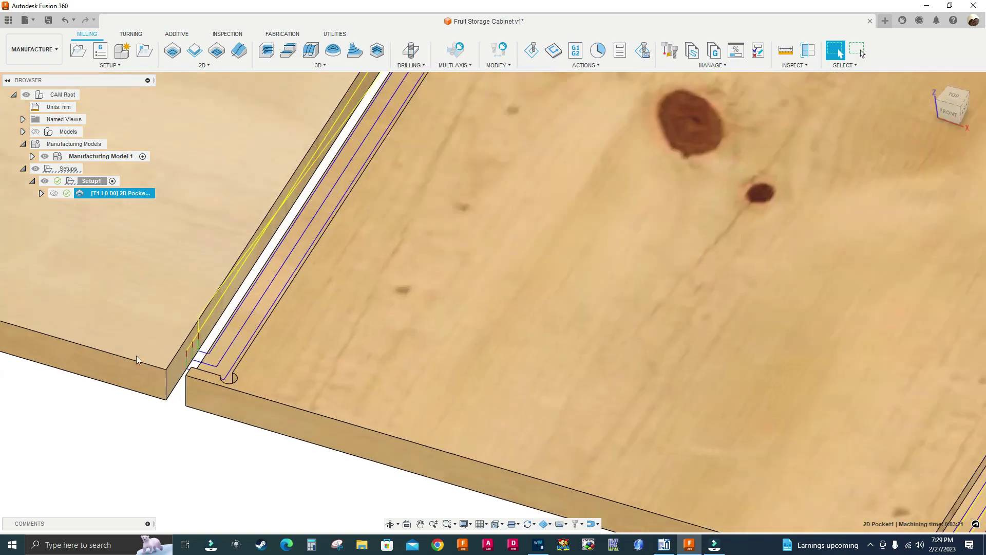
{"action": "middle_click_drag", "start_coordinate": [136, 356], "coordinate": [232, 388], "text": "shift"}
{"action": "scroll", "coordinate": [494, 487], "scroll_direction": "down", "scroll_amount": 3}
{"action": "scroll", "coordinate": [327, 224], "scroll_direction": "down", "scroll_amount": 3}
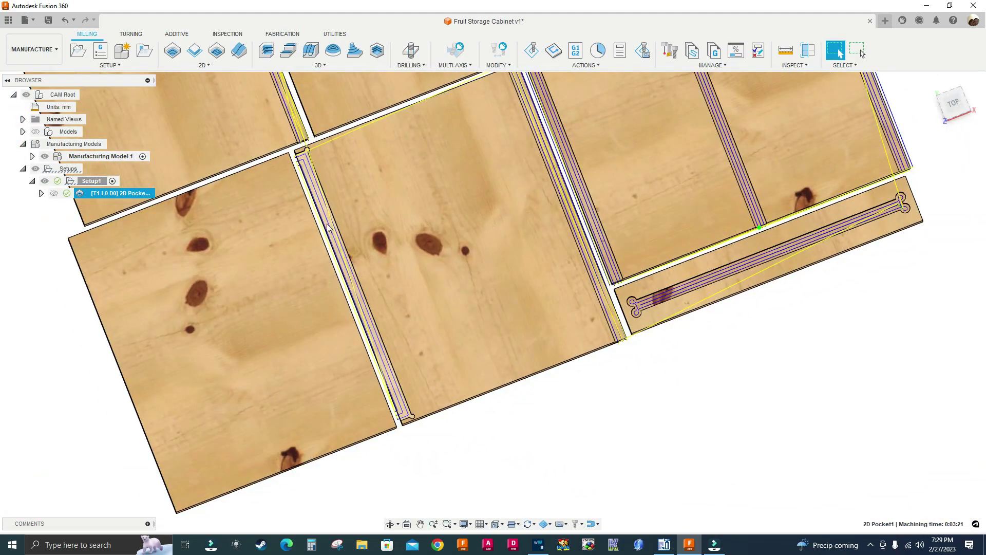
{"action": "scroll", "coordinate": [289, 163], "scroll_direction": "up", "scroll_amount": 8}
{"action": "scroll", "coordinate": [289, 162], "scroll_direction": "up", "scroll_amount": 6}
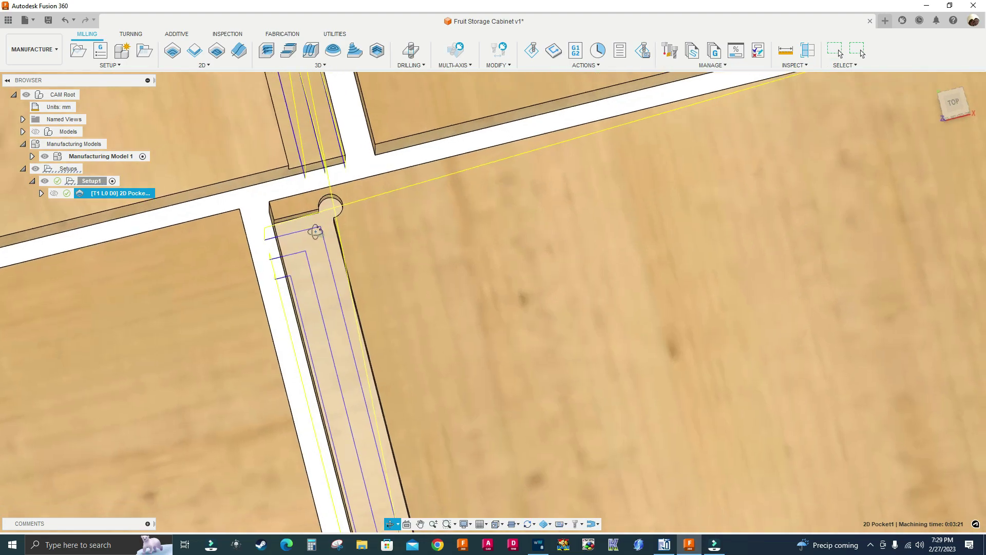
{"action": "scroll", "coordinate": [326, 196], "scroll_direction": "up", "scroll_amount": 2}
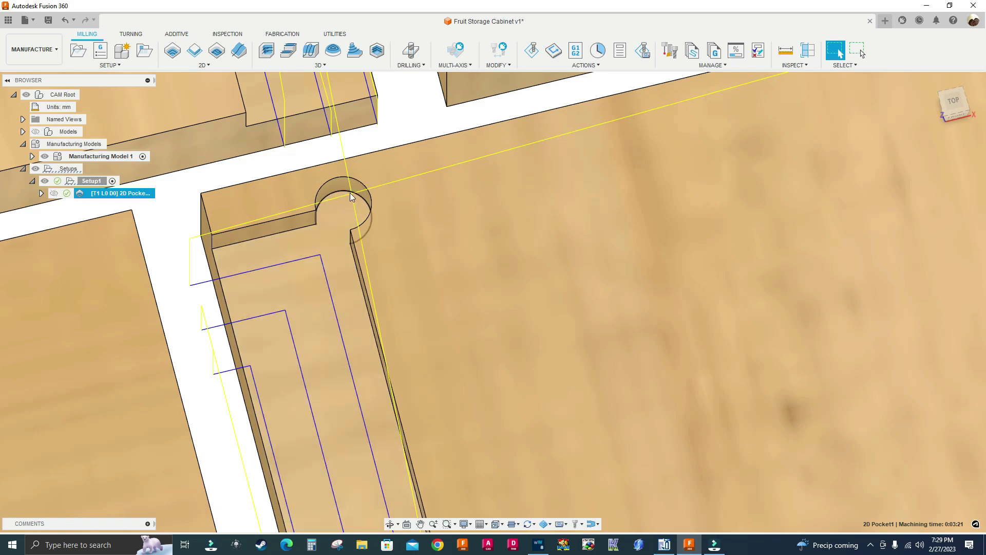
- Check the radius of the corner relief arc at the end of the lower middle panel's groove
{"action": "left_click", "coordinate": [350, 193]}
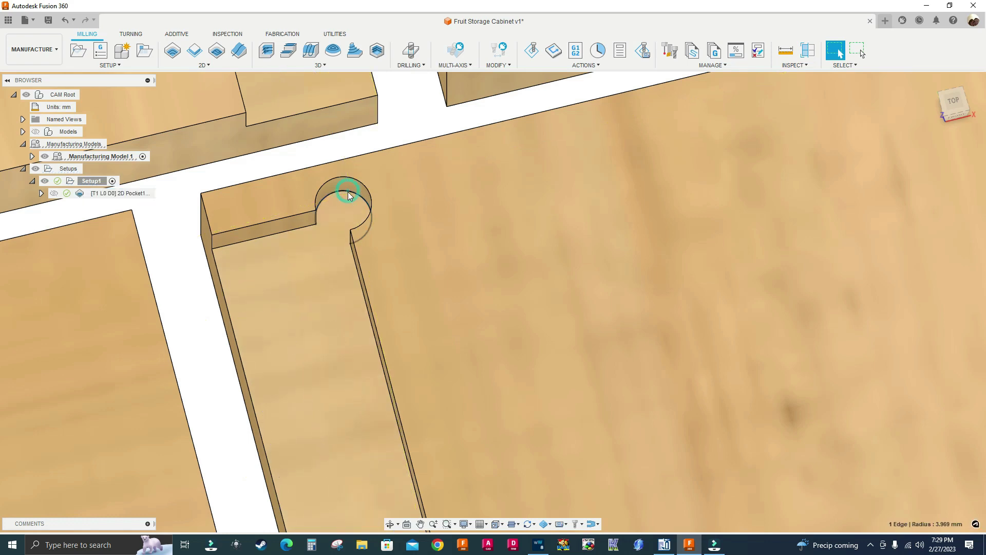
{"action": "scroll", "coordinate": [394, 227], "scroll_direction": "down", "scroll_amount": 5}
{"action": "scroll", "coordinate": [573, 351], "scroll_direction": "down", "scroll_amount": 5}
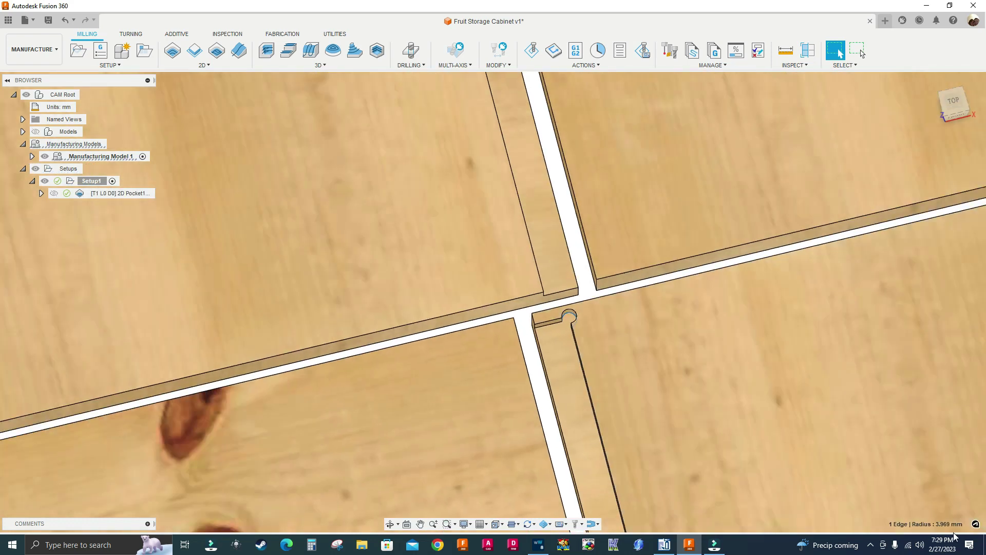
{"action": "scroll", "coordinate": [574, 350], "scroll_direction": "down", "scroll_amount": 5}
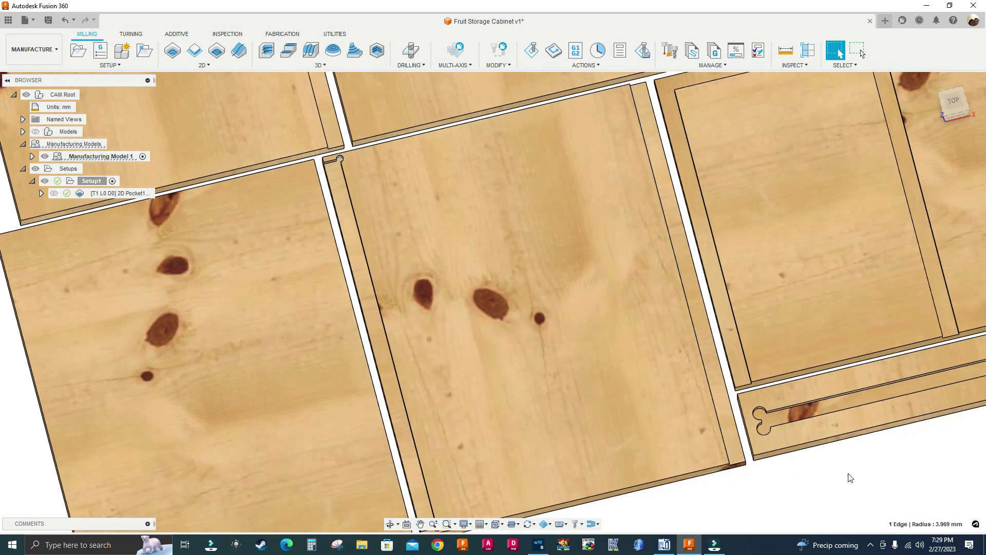
{"action": "scroll", "coordinate": [342, 164], "scroll_direction": "up", "scroll_amount": 8}
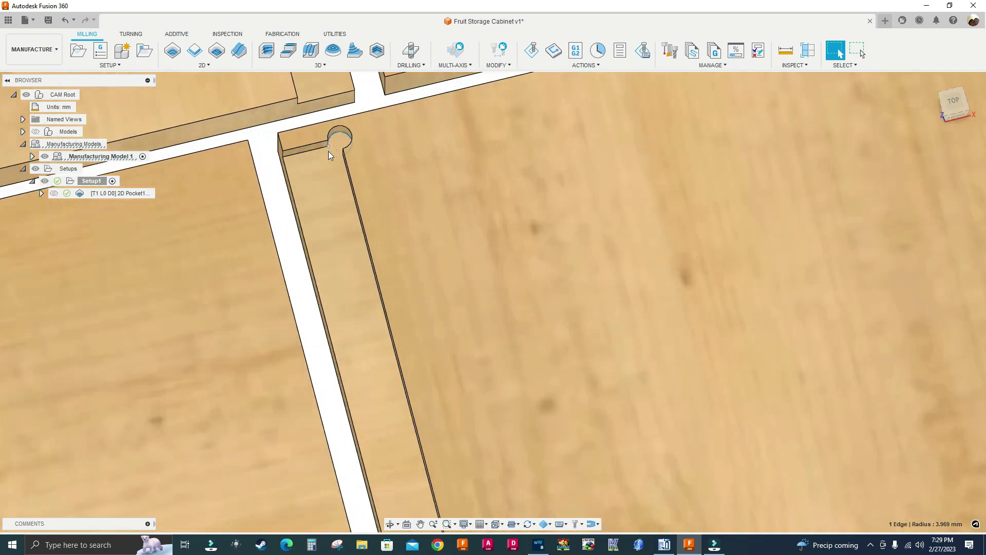
{"action": "scroll", "coordinate": [349, 134], "scroll_direction": "down", "scroll_amount": 1}
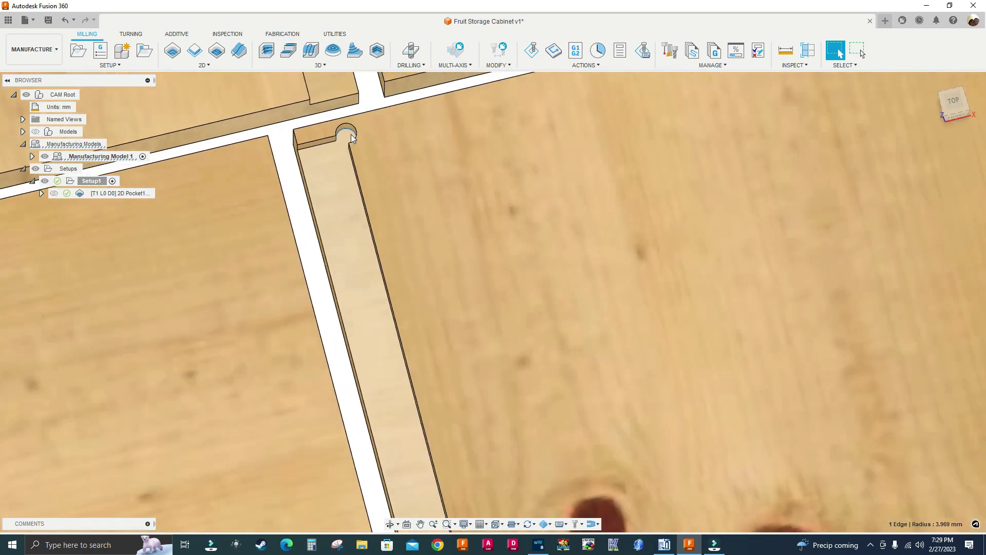
{"action": "scroll", "coordinate": [360, 134], "scroll_direction": "down", "scroll_amount": 6}
{"action": "scroll", "coordinate": [452, 170], "scroll_direction": "up", "scroll_amount": 3}
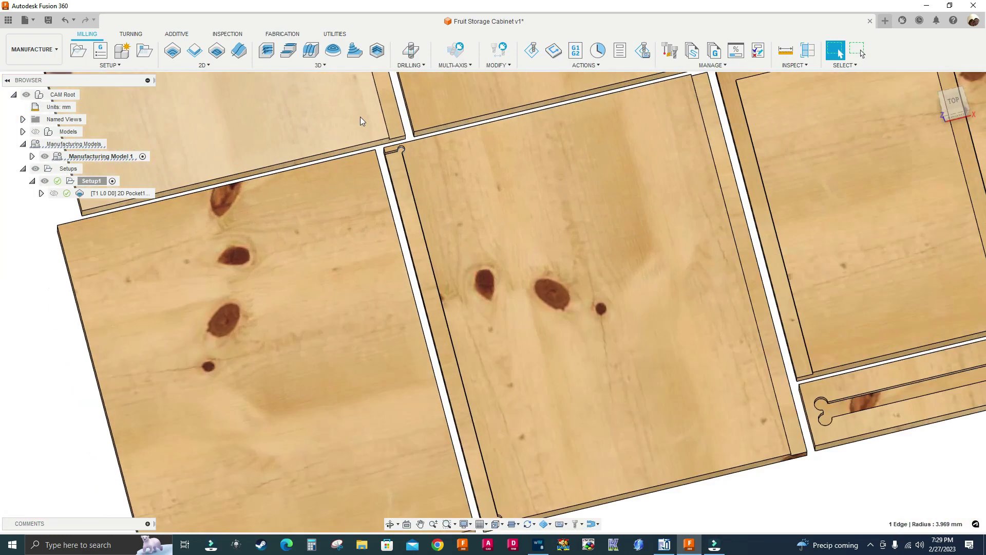
{"action": "scroll", "coordinate": [406, 154], "scroll_direction": "up", "scroll_amount": 6}
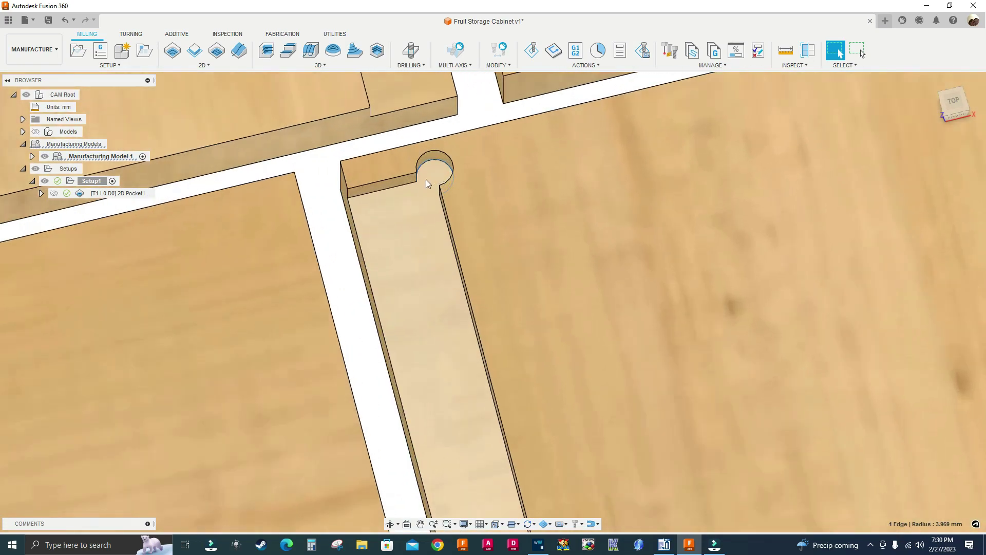
{"action": "scroll", "coordinate": [427, 178], "scroll_direction": "down", "scroll_amount": 2}
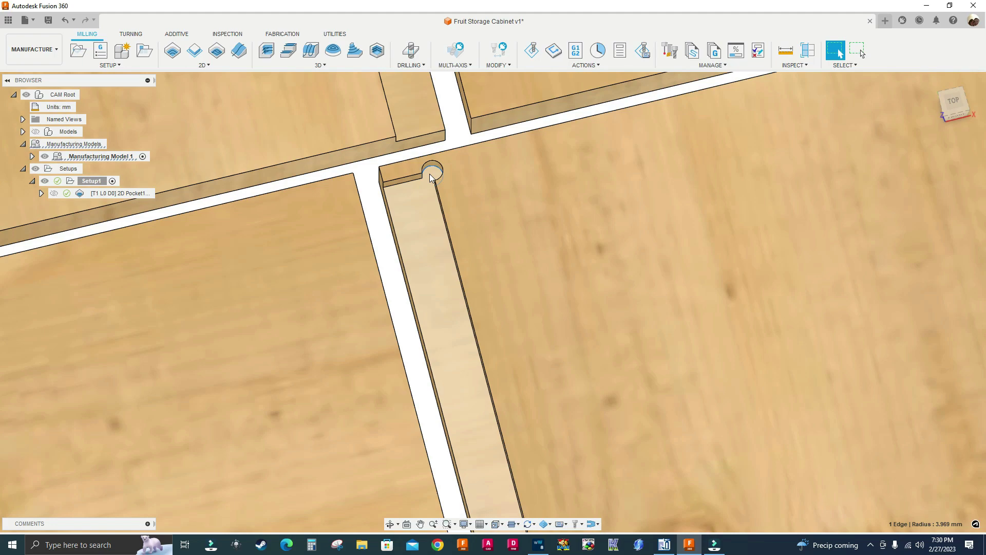
{"action": "scroll", "coordinate": [431, 176], "scroll_direction": "down", "scroll_amount": 8}
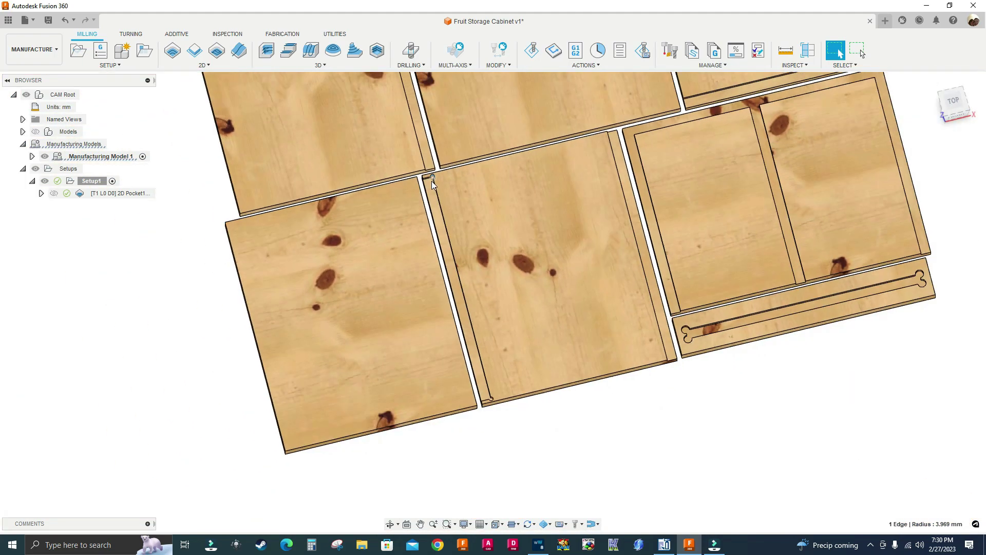
- Display the 2D Pocket toolpath again and compare its passes with the relieved groove corners
{"action": "scroll", "coordinate": [432, 181], "scroll_direction": "down", "scroll_amount": 3}
{"action": "scroll", "coordinate": [750, 206], "scroll_direction": "down", "scroll_amount": 2}
{"action": "left_click", "coordinate": [120, 194]}
{"action": "scroll", "coordinate": [421, 244], "scroll_direction": "up", "scroll_amount": 5}
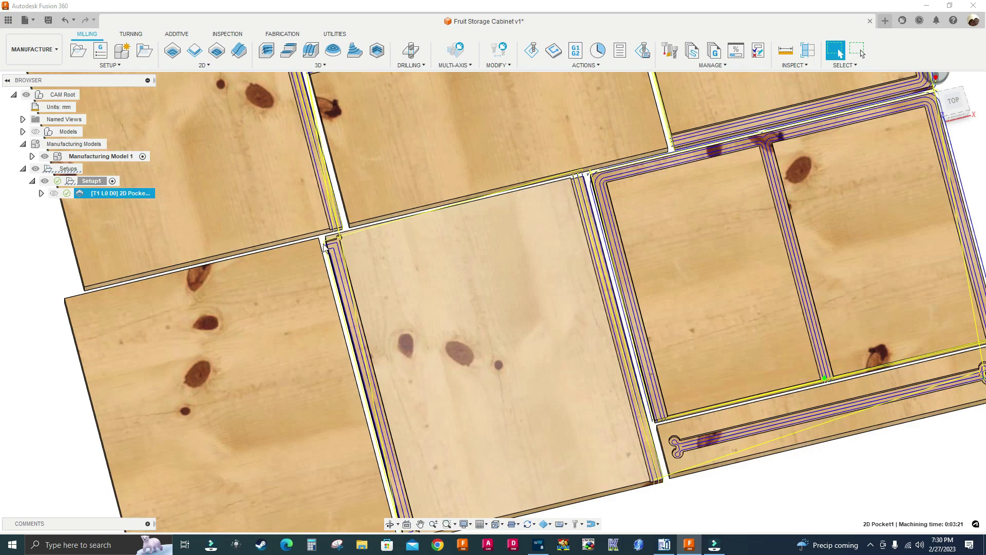
{"action": "scroll", "coordinate": [401, 241], "scroll_direction": "down", "scroll_amount": 5}
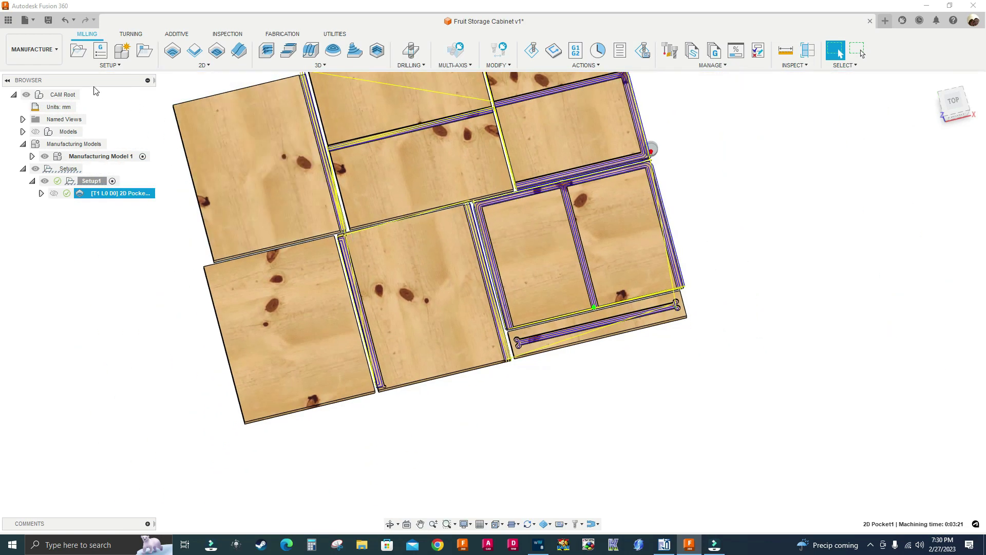
- Switch to the Design workspace and show the assembled cabinet in the home view
{"action": "left_click", "coordinate": [41, 57]}
{"action": "left_click", "coordinate": [33, 74]}
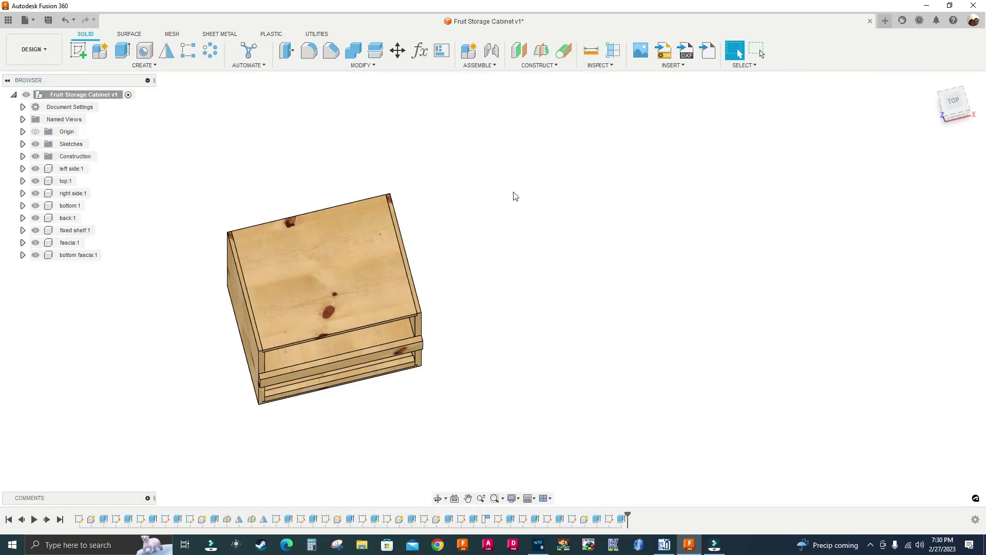
{"action": "left_click", "coordinate": [930, 82]}
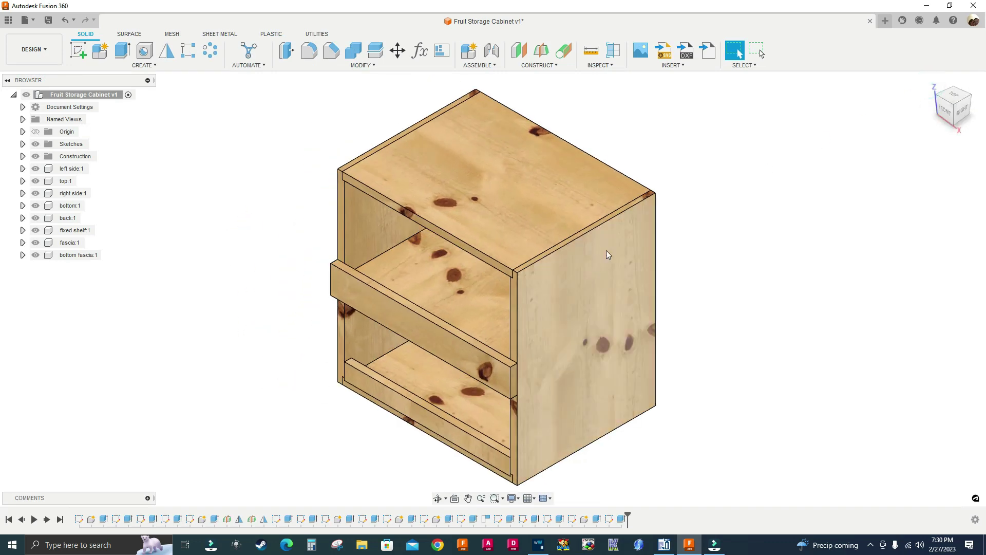
{"action": "scroll", "coordinate": [565, 200], "scroll_direction": "up", "scroll_amount": 3}
{"action": "scroll", "coordinate": [408, 152], "scroll_direction": "down", "scroll_amount": 3}
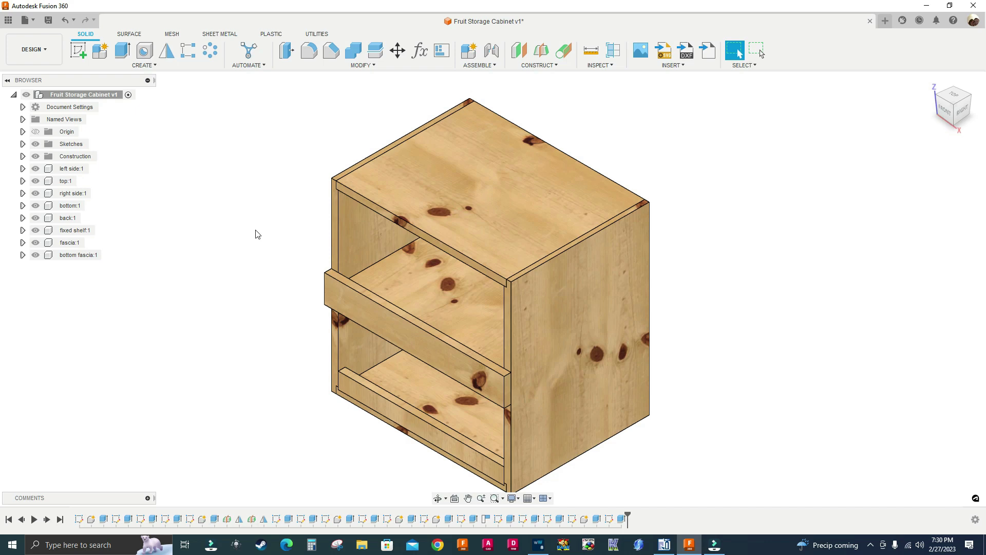
- List the design's sketches and open Sketch18, which holds the corner relief circles, for editing
{"action": "left_click", "coordinate": [23, 144]}
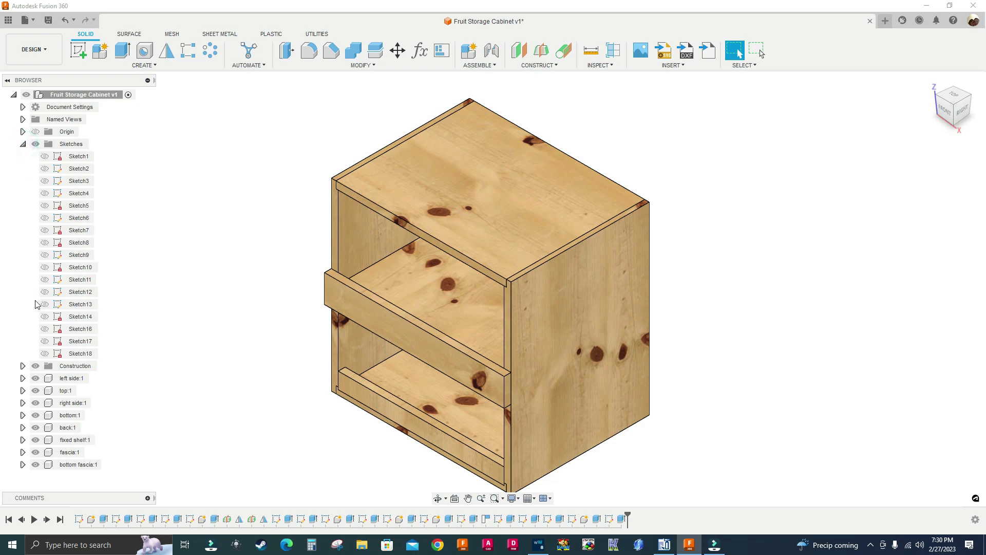
{"action": "left_click", "coordinate": [48, 341]}
{"action": "left_click", "coordinate": [47, 354]}
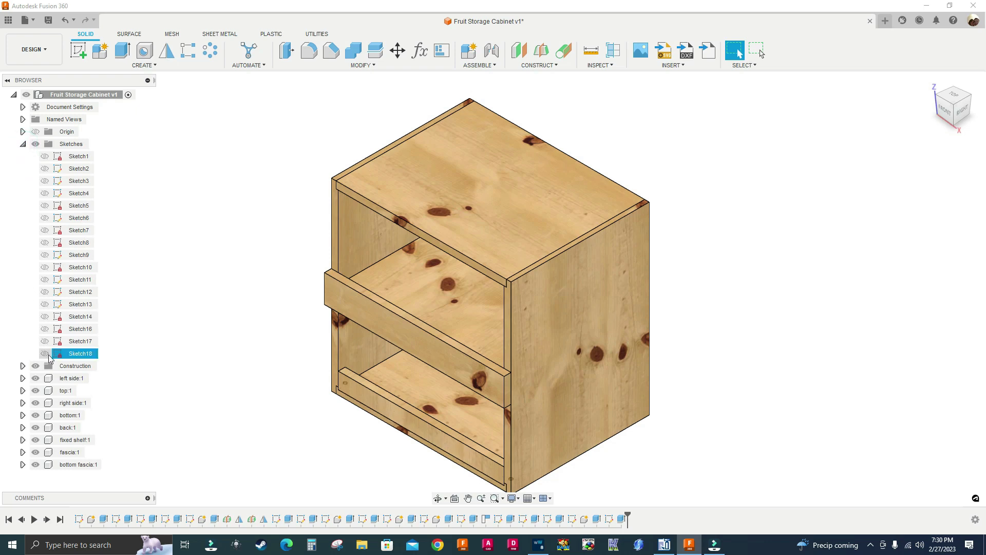
{"action": "key", "text": "Escape"}
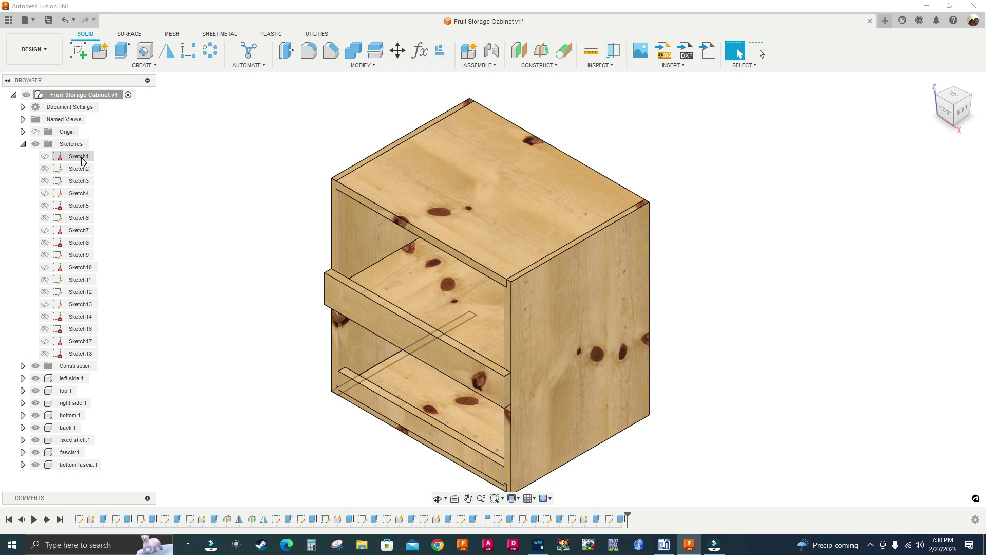
{"action": "right_click", "coordinate": [62, 356]}
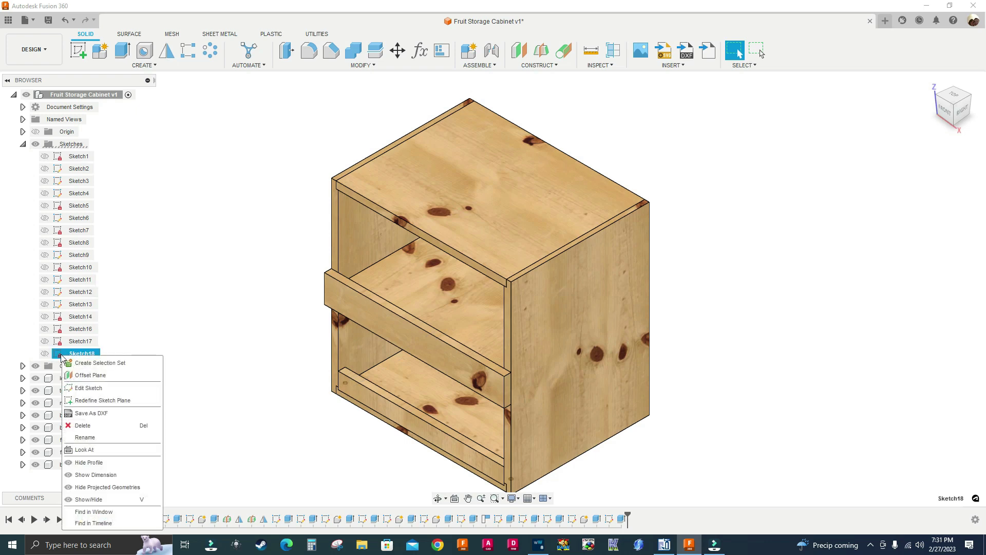
{"action": "left_click", "coordinate": [85, 388]}
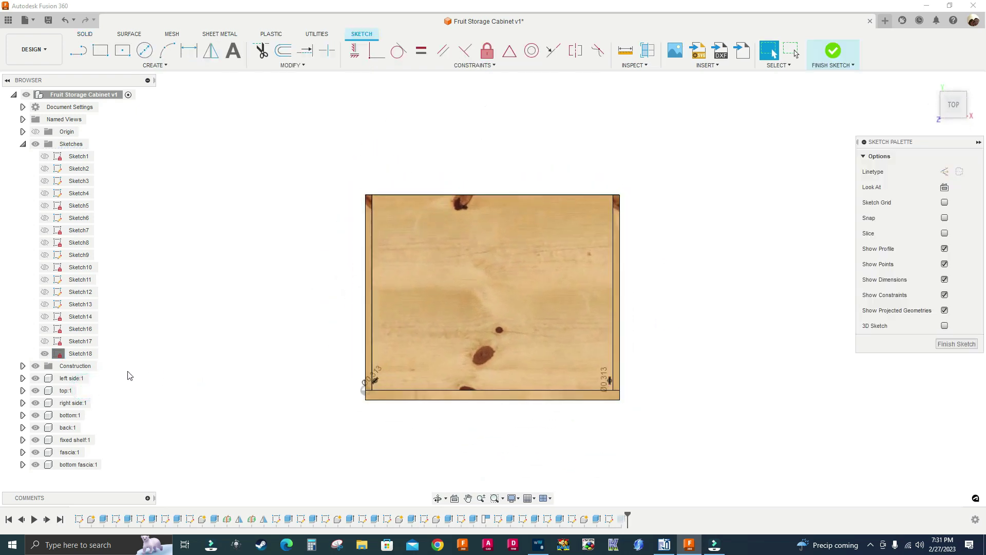
- Hide the left side, top, right side, back, fixed shelf, fascia and bottom fascia, leaving only the bottom panel shown
{"action": "left_click", "coordinate": [36, 378]}
{"action": "left_click", "coordinate": [35, 390]}
{"action": "left_click", "coordinate": [36, 403]}
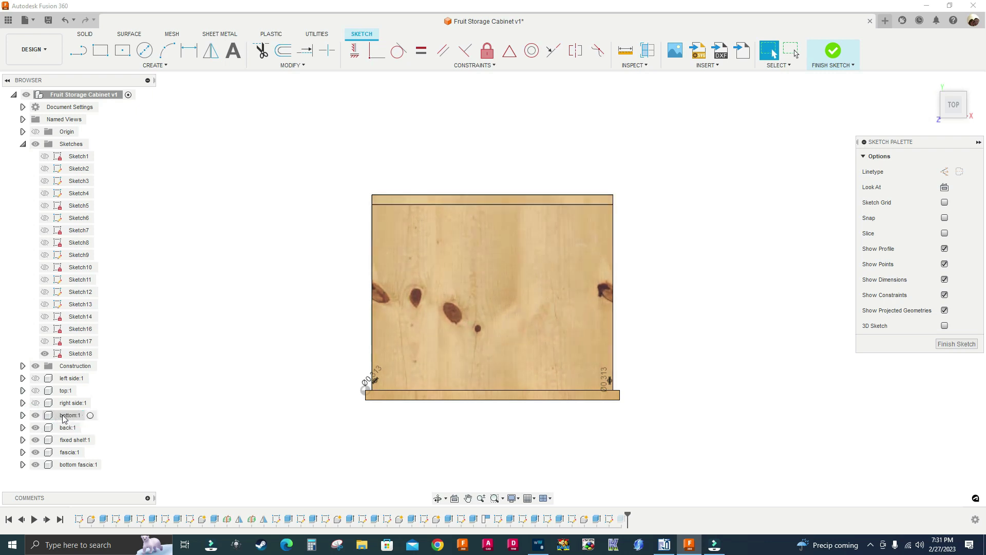
{"action": "left_click", "coordinate": [36, 427]}
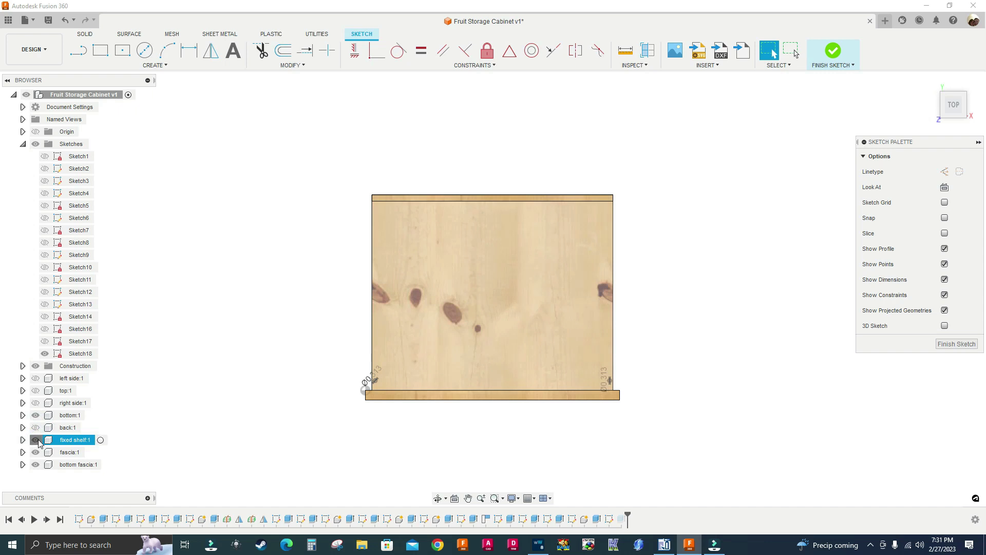
{"action": "left_click", "coordinate": [35, 440]}
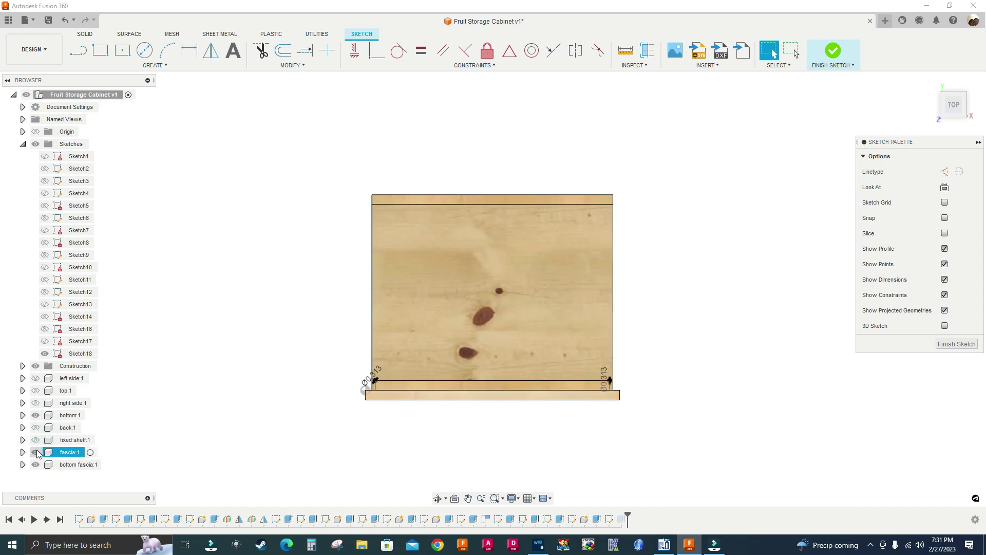
{"action": "left_click", "coordinate": [35, 453]}
{"action": "left_click", "coordinate": [35, 464]}
{"action": "left_click", "coordinate": [35, 465]}
- Set the diameter of the relief circle at the groove's right corner on the bottom panel to .375 in
{"action": "scroll", "coordinate": [616, 406], "scroll_direction": "up", "scroll_amount": 5}
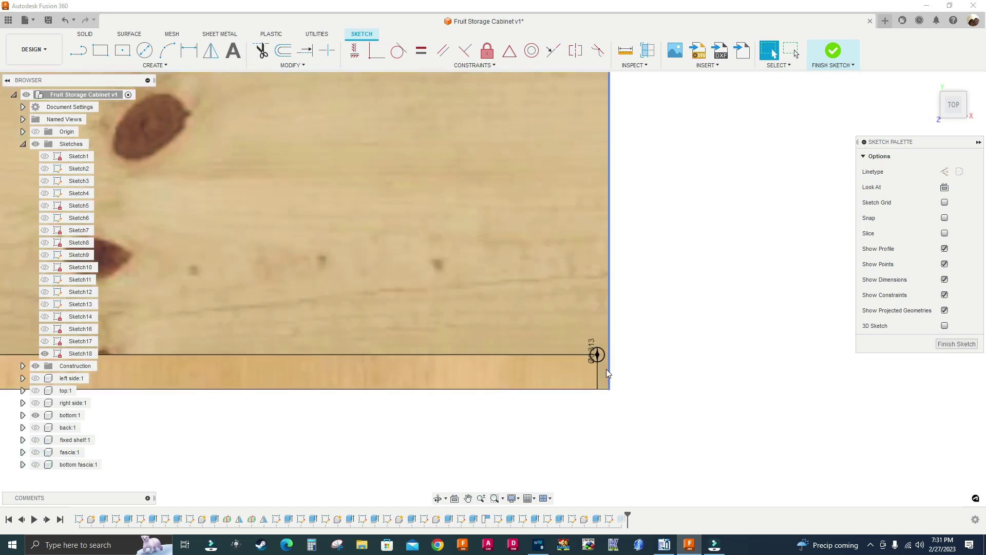
{"action": "scroll", "coordinate": [663, 378], "scroll_direction": "down", "scroll_amount": 2}
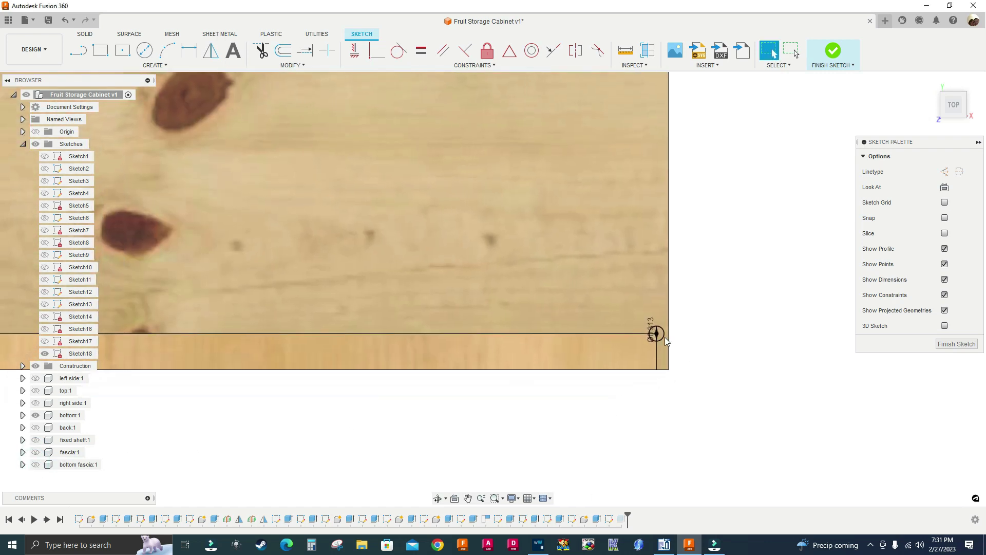
{"action": "scroll", "coordinate": [652, 334], "scroll_direction": "up", "scroll_amount": 3}
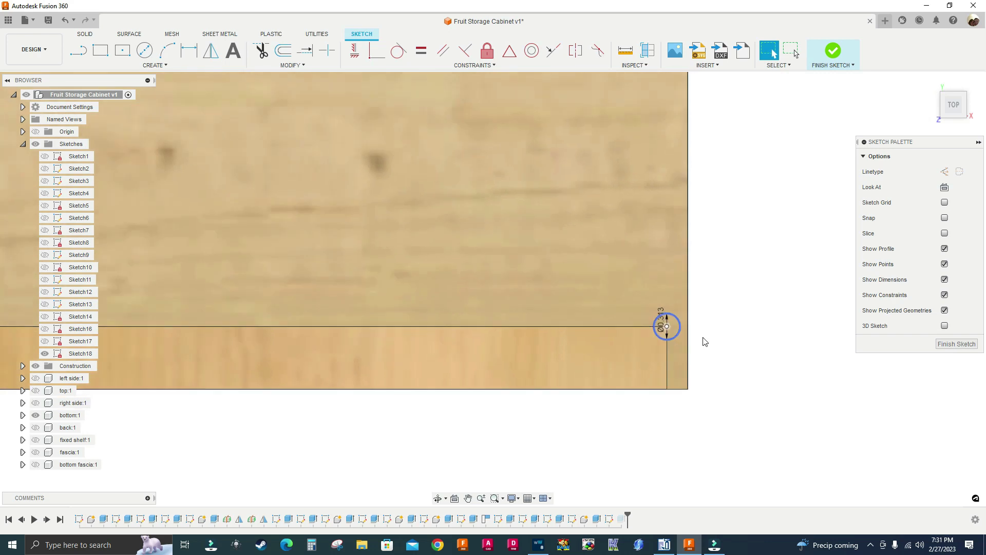
{"action": "scroll", "coordinate": [691, 343], "scroll_direction": "up", "scroll_amount": 3}
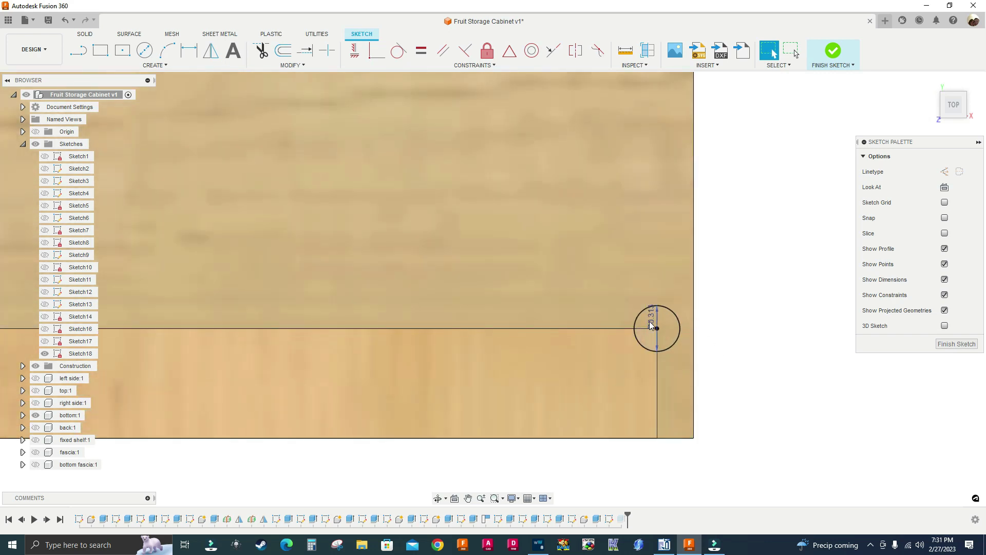
{"action": "double_click", "coordinate": [649, 322]}
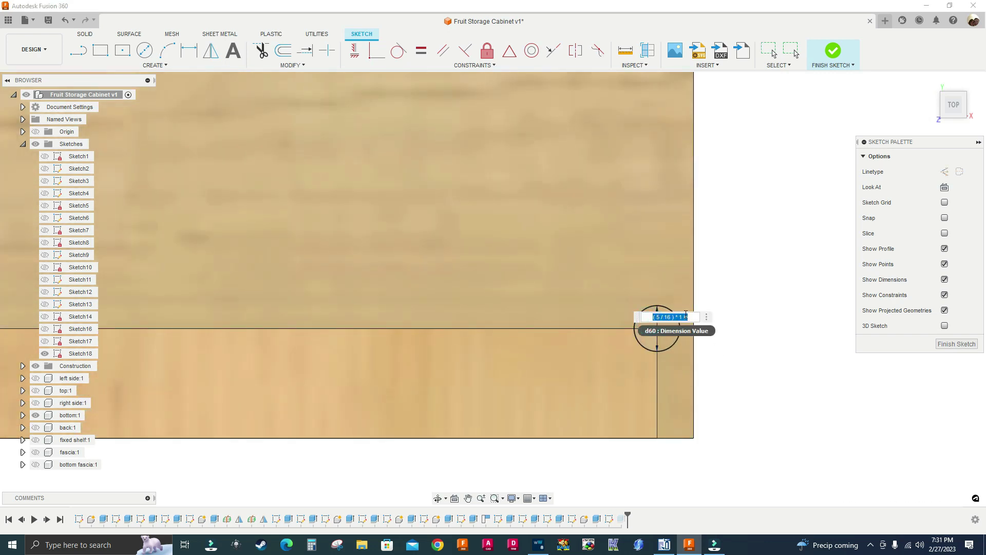
{"action": "type", "text": ".375"}
{"action": "key", "text": "Return"}
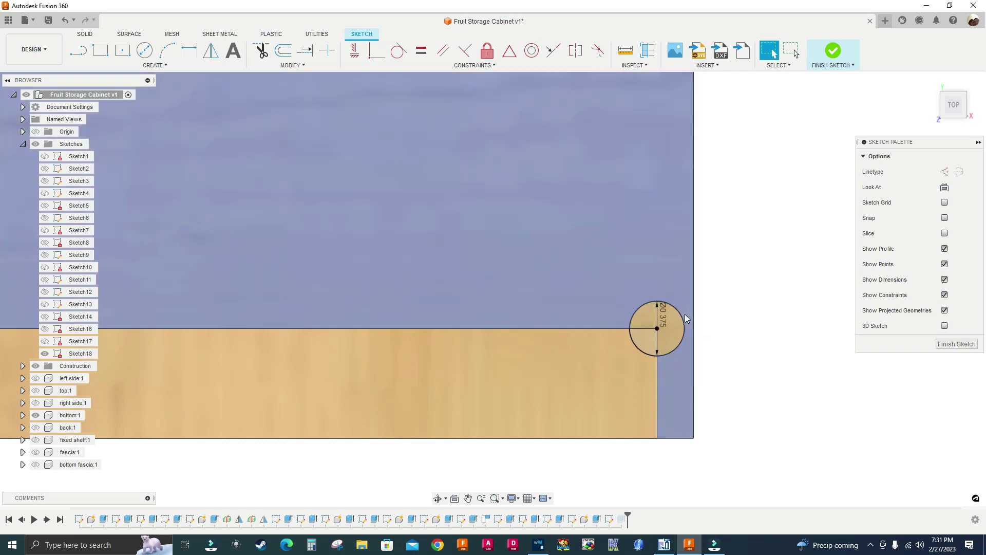
- Link the left corner relief circle's diameter to the right circle's diameter dimension, d60
{"action": "scroll", "coordinate": [735, 312], "scroll_direction": "down", "scroll_amount": 5}
{"action": "scroll", "coordinate": [740, 314], "scroll_direction": "down", "scroll_amount": 4}
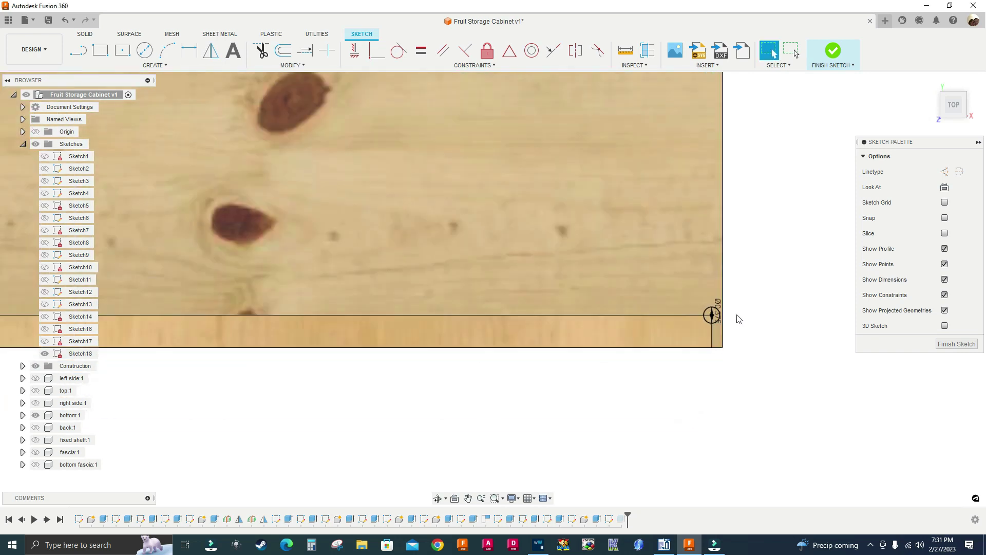
{"action": "scroll", "coordinate": [418, 319], "scroll_direction": "up", "scroll_amount": 8}
{"action": "scroll", "coordinate": [296, 317], "scroll_direction": "up", "scroll_amount": 4}
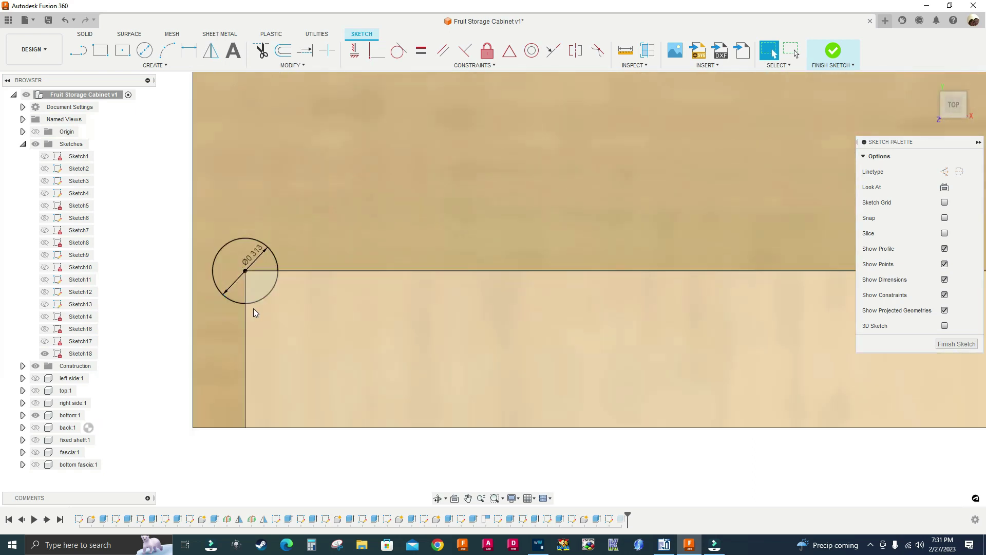
{"action": "double_click", "coordinate": [245, 261]}
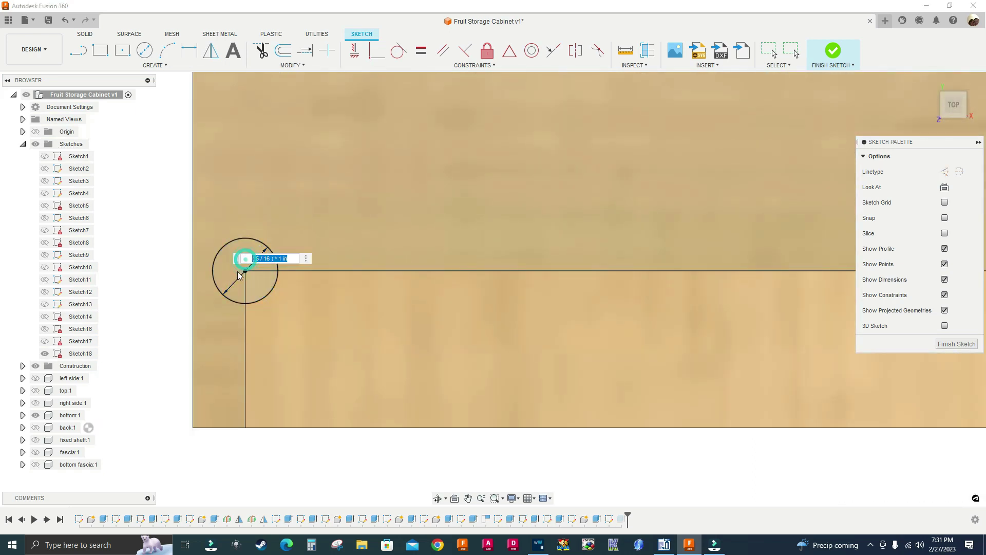
{"action": "scroll", "coordinate": [264, 297], "scroll_direction": "down", "scroll_amount": 8}
{"action": "middle_click_drag", "start_coordinate": [566, 385], "coordinate": [509, 379]}
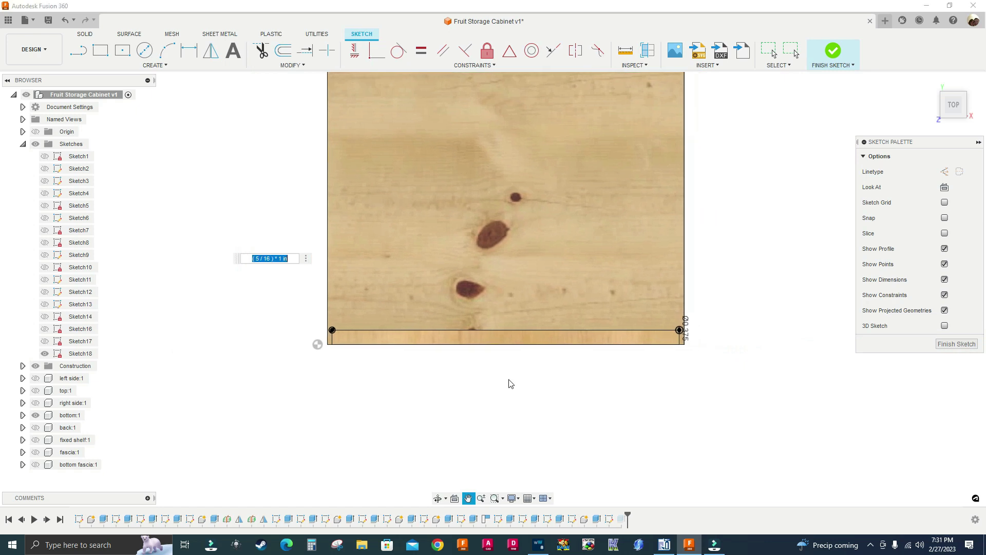
{"action": "left_click", "coordinate": [686, 329]}
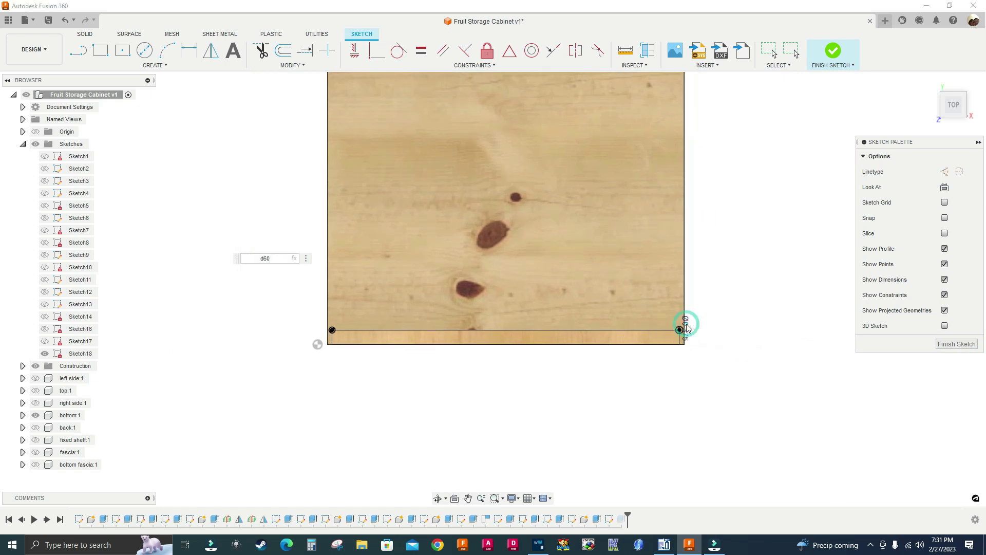
{"action": "key", "text": "Return"}
{"action": "key", "text": "Escape"}
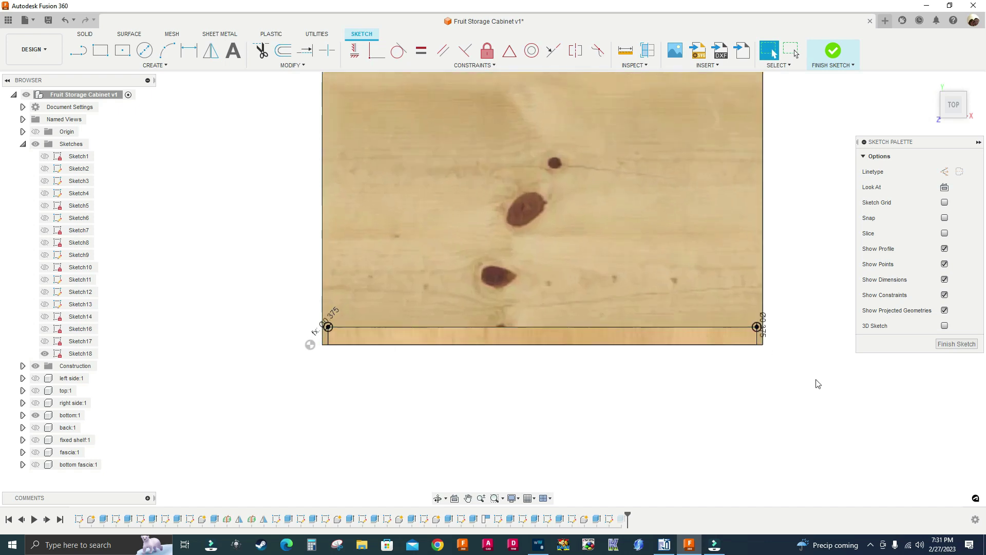
- Check both resized corner relief circles up close and finish editing the sketch
{"action": "scroll", "coordinate": [753, 327], "scroll_direction": "up", "scroll_amount": 10}
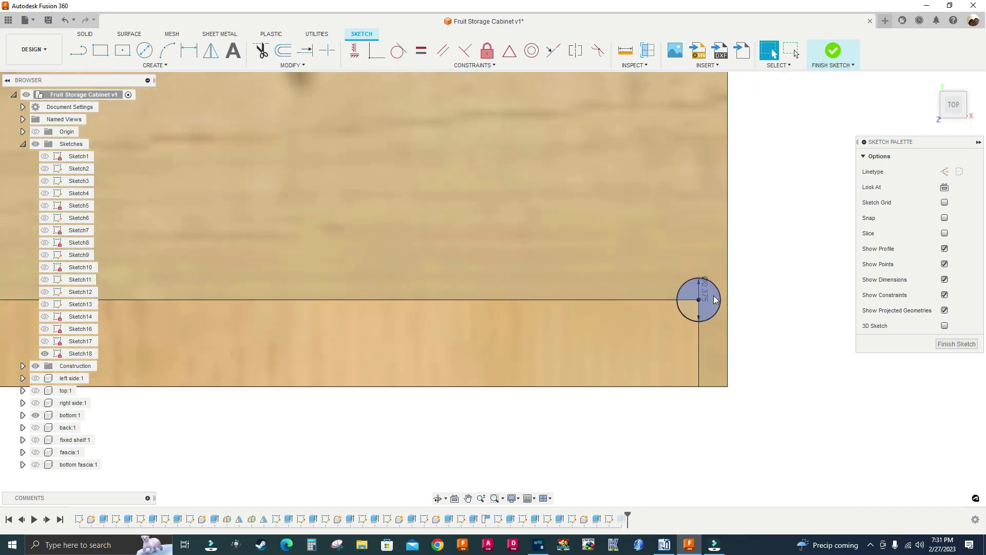
{"action": "scroll", "coordinate": [709, 293], "scroll_direction": "down", "scroll_amount": 3}
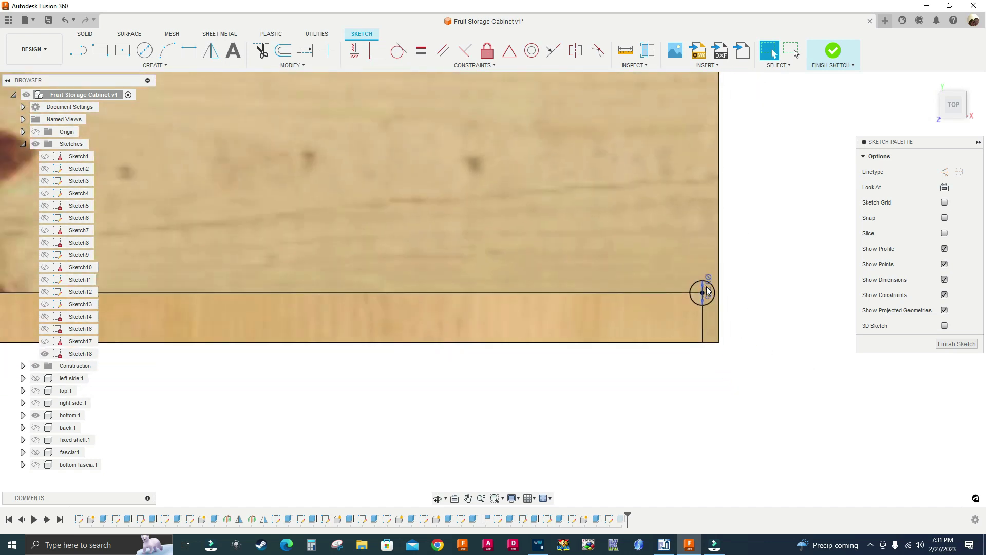
{"action": "scroll", "coordinate": [708, 290], "scroll_direction": "down", "scroll_amount": 4}
{"action": "scroll", "coordinate": [328, 292], "scroll_direction": "up", "scroll_amount": 5}
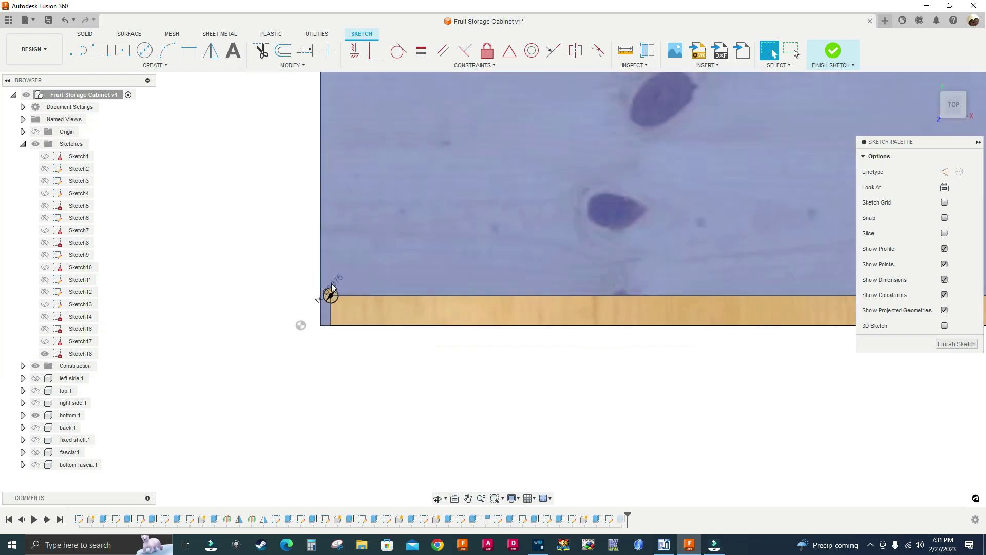
{"action": "scroll", "coordinate": [332, 290], "scroll_direction": "up", "scroll_amount": 2}
{"action": "scroll", "coordinate": [278, 286], "scroll_direction": "down", "scroll_amount": 4}
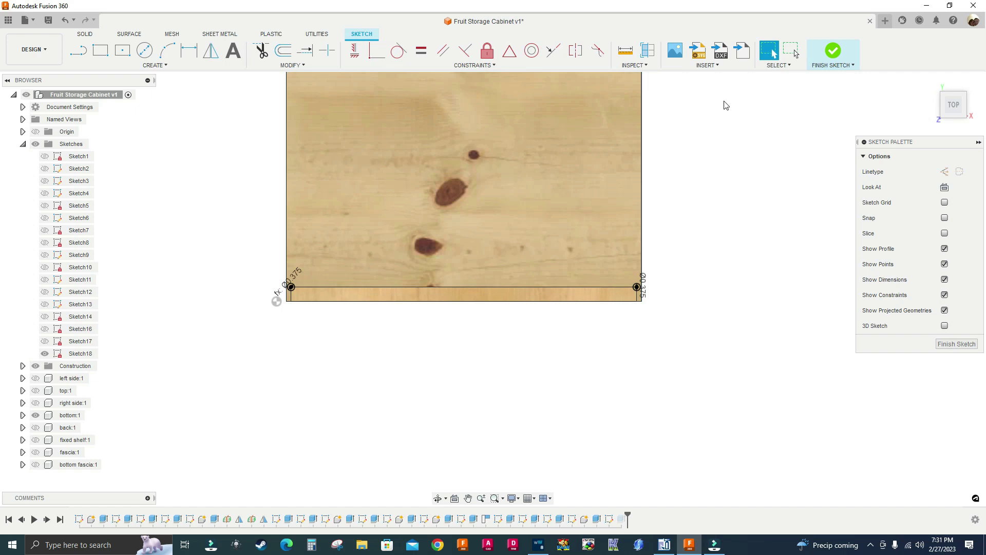
{"action": "left_click", "coordinate": [833, 51]}
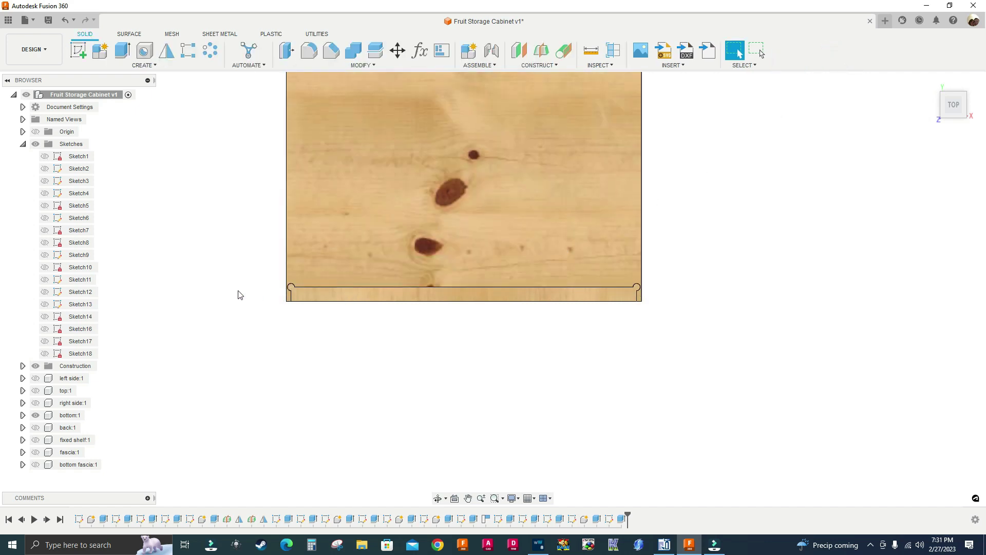
- Show all the hidden cabinet parts again, collapse the sketch list and return to the home view
{"action": "left_click", "coordinate": [36, 378]}
{"action": "left_click", "coordinate": [35, 390]}
{"action": "left_click", "coordinate": [35, 402]}
{"action": "left_click", "coordinate": [35, 427]}
{"action": "left_click", "coordinate": [36, 439]}
{"action": "left_click", "coordinate": [35, 452]}
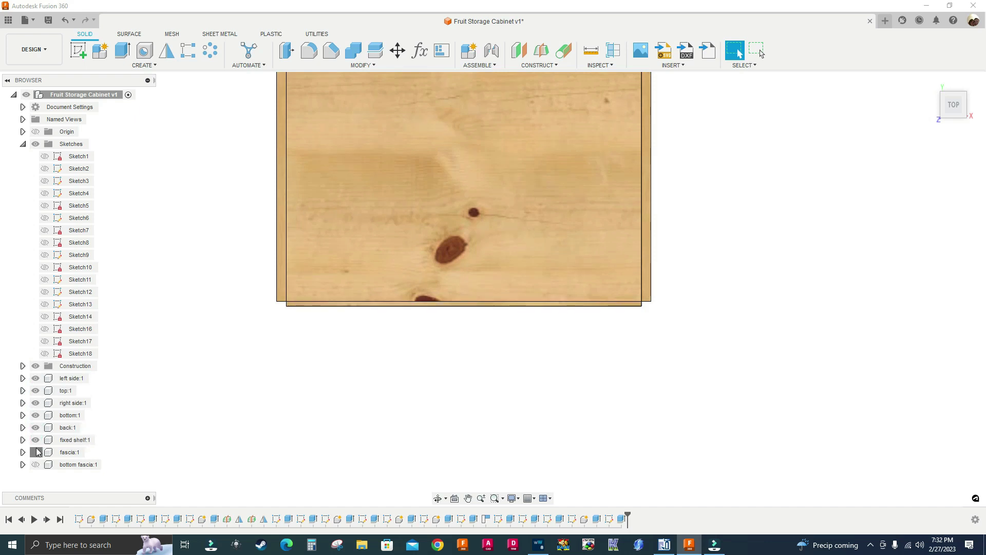
{"action": "left_click", "coordinate": [36, 465]}
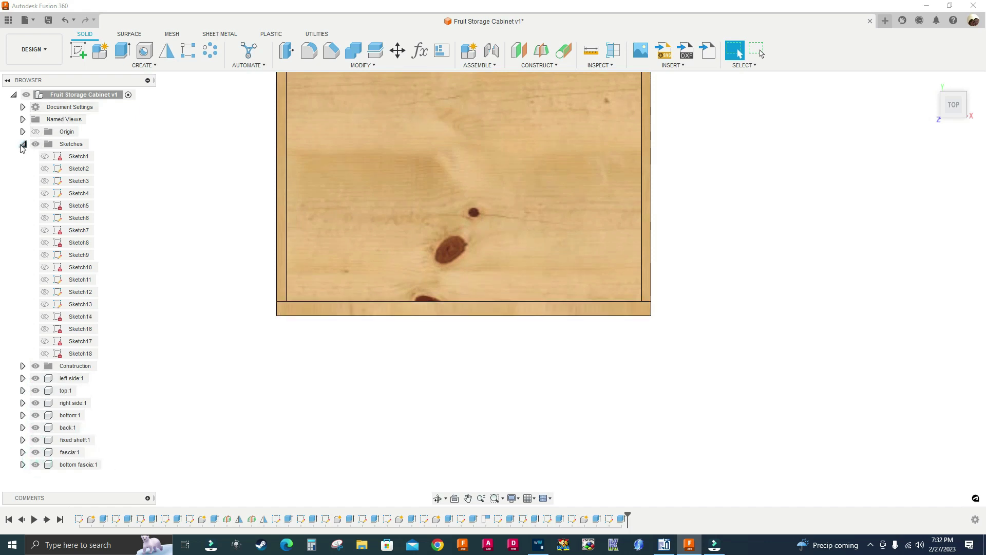
{"action": "left_click", "coordinate": [24, 145]}
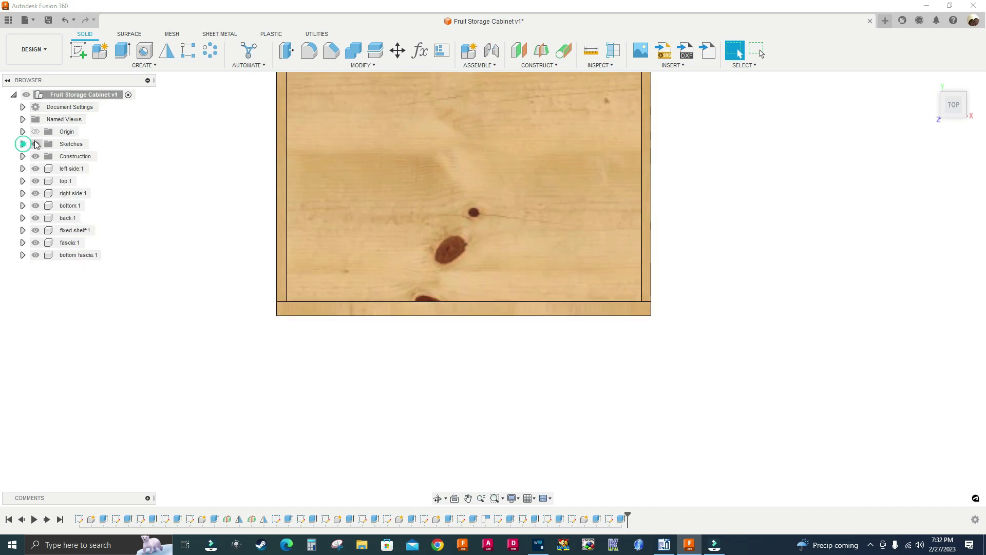
{"action": "left_click", "coordinate": [934, 80]}
- Switch to the Manufacture workspace and select the outdated 2D Pocket operation in Setup1
{"action": "left_click", "coordinate": [31, 49]}
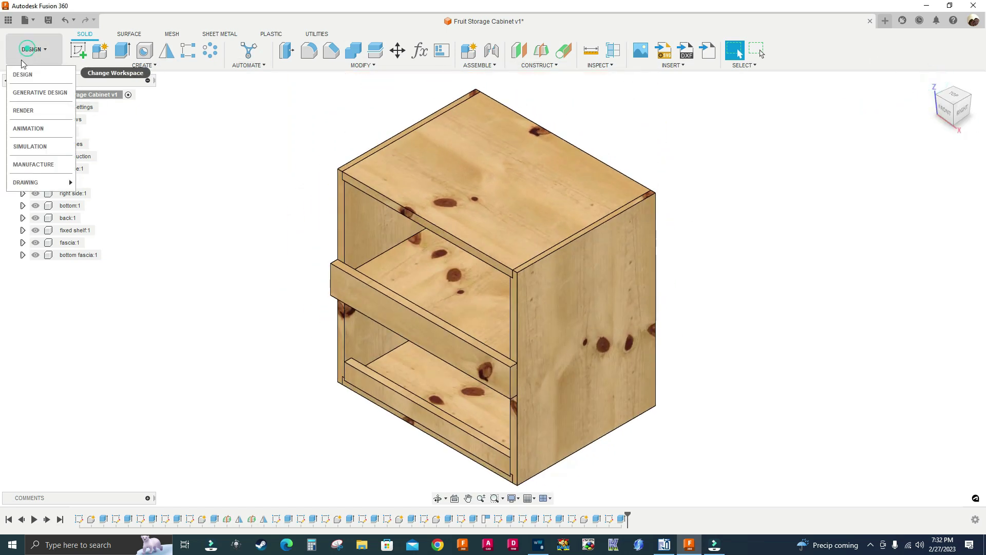
{"action": "left_click", "coordinate": [28, 164]}
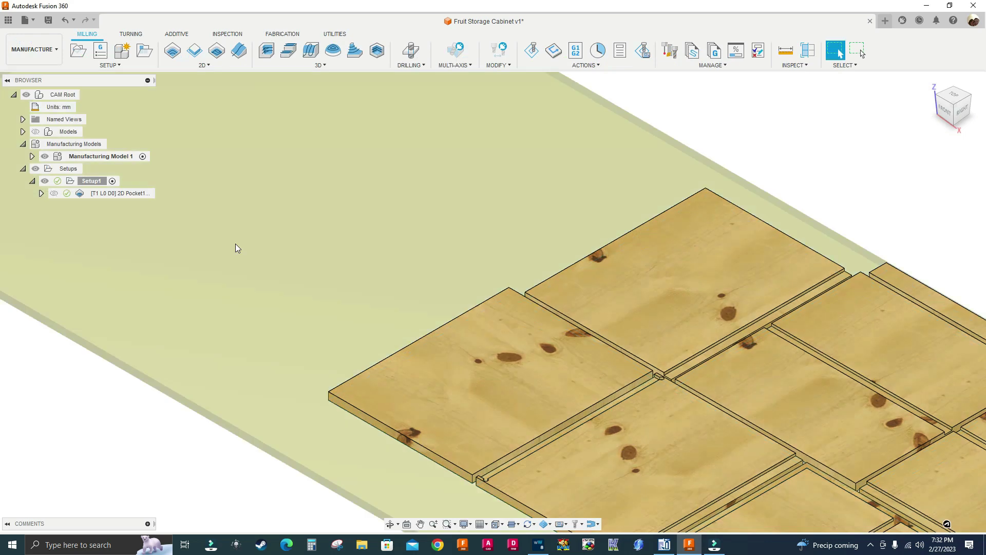
{"action": "scroll", "coordinate": [324, 214], "scroll_direction": "down", "scroll_amount": 5}
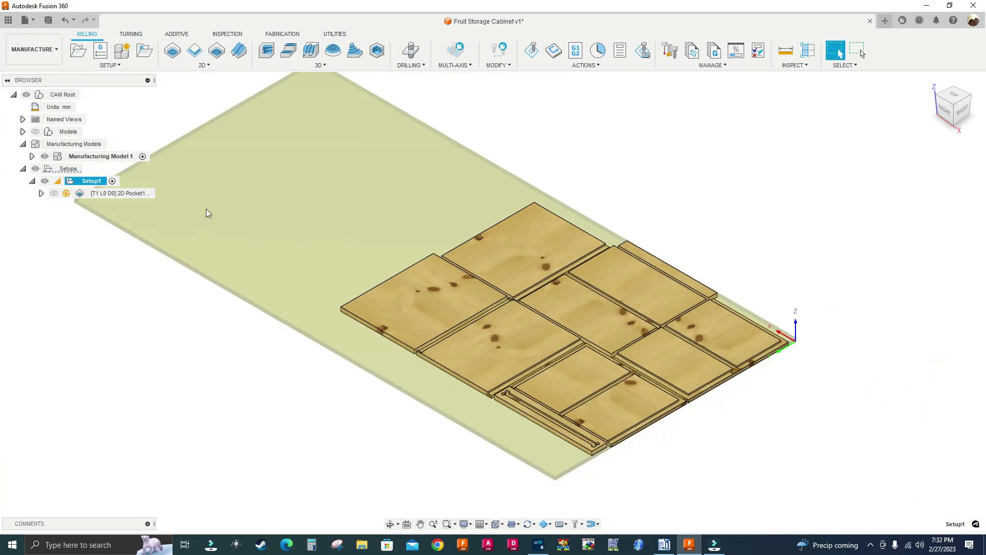
{"action": "left_click", "coordinate": [93, 195]}
{"action": "mouse_move", "coordinate": [67, 198]}
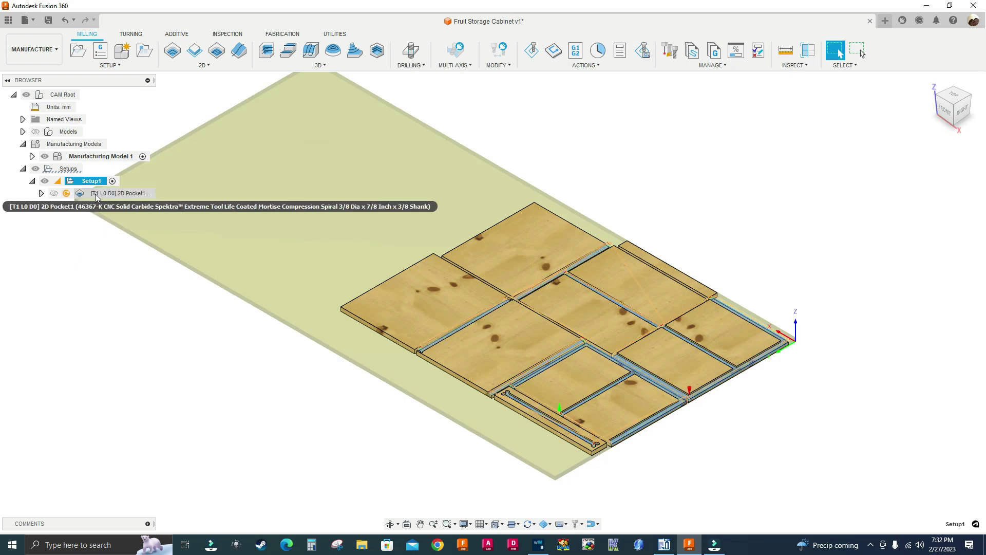
{"action": "right_click", "coordinate": [103, 195]}
{"action": "left_click", "coordinate": [107, 201]}
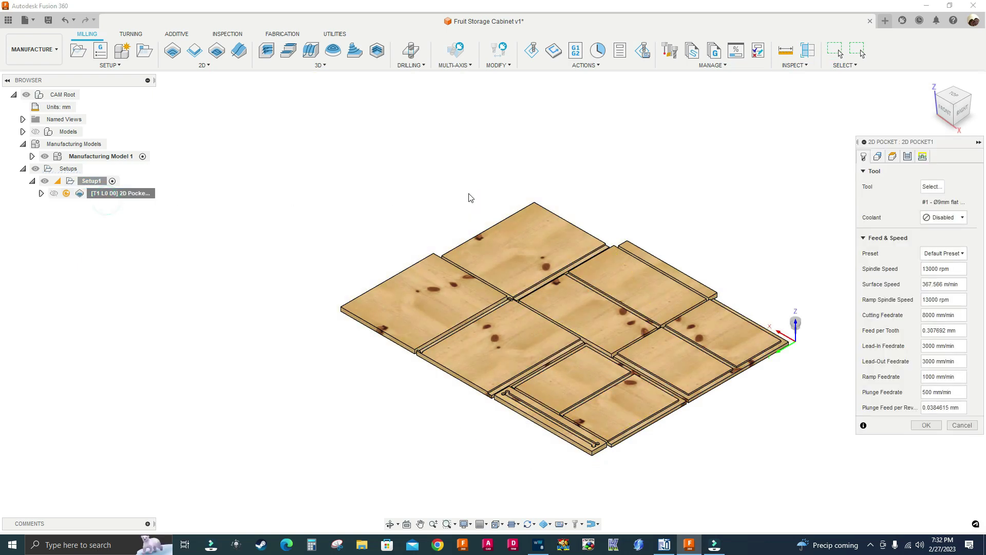
{"action": "left_click", "coordinate": [958, 429]}
- Regenerate the 2D Pocket toolpath and inspect its passes at the enlarged corner reliefs
{"action": "right_click", "coordinate": [129, 193]}
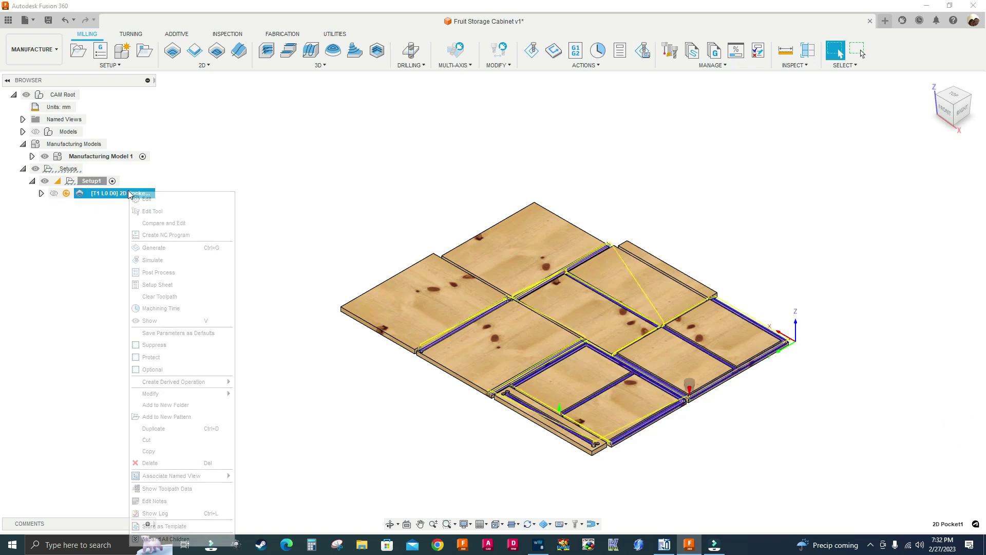
{"action": "left_click", "coordinate": [156, 251]}
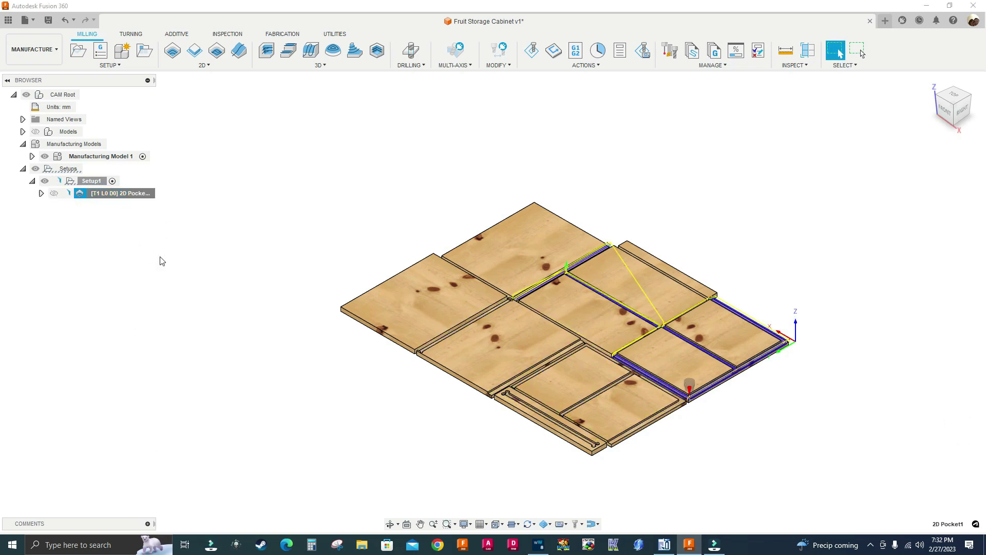
{"action": "scroll", "coordinate": [409, 380], "scroll_direction": "up", "scroll_amount": 5}
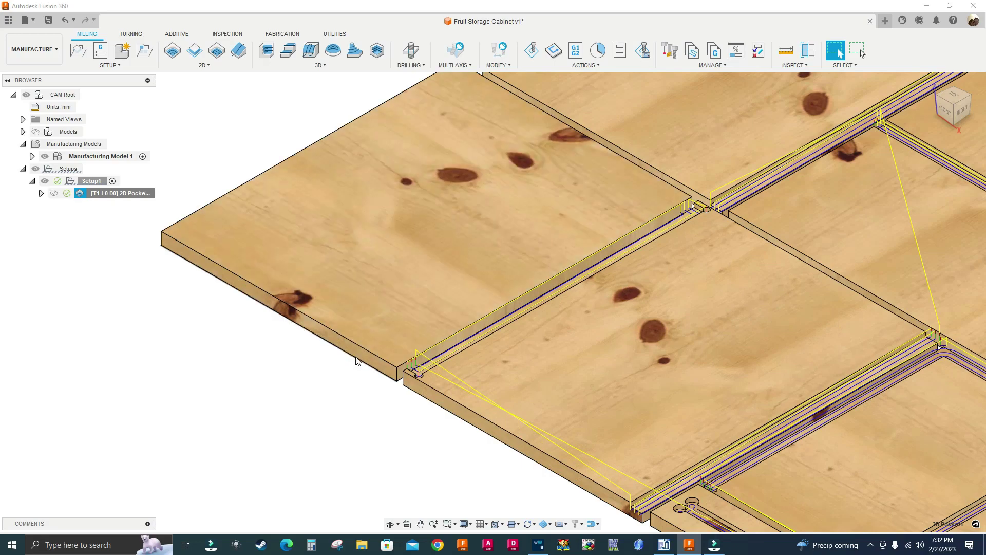
{"action": "scroll", "coordinate": [343, 373], "scroll_direction": "up", "scroll_amount": 6}
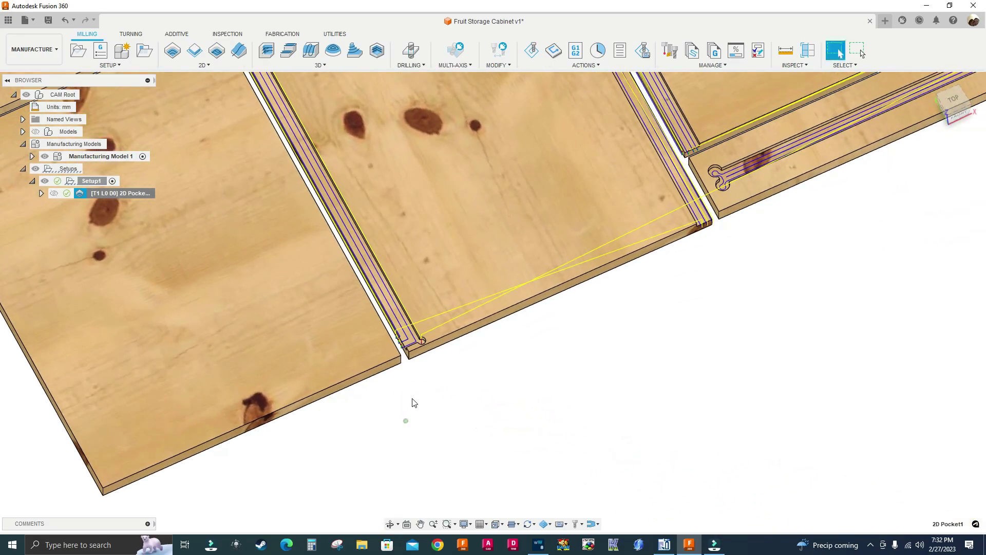
{"action": "scroll", "coordinate": [429, 364], "scroll_direction": "down", "scroll_amount": 5}
{"action": "middle_click_drag", "start_coordinate": [421, 431], "coordinate": [417, 381]}
{"action": "scroll", "coordinate": [417, 382], "scroll_direction": "down", "scroll_amount": 8}
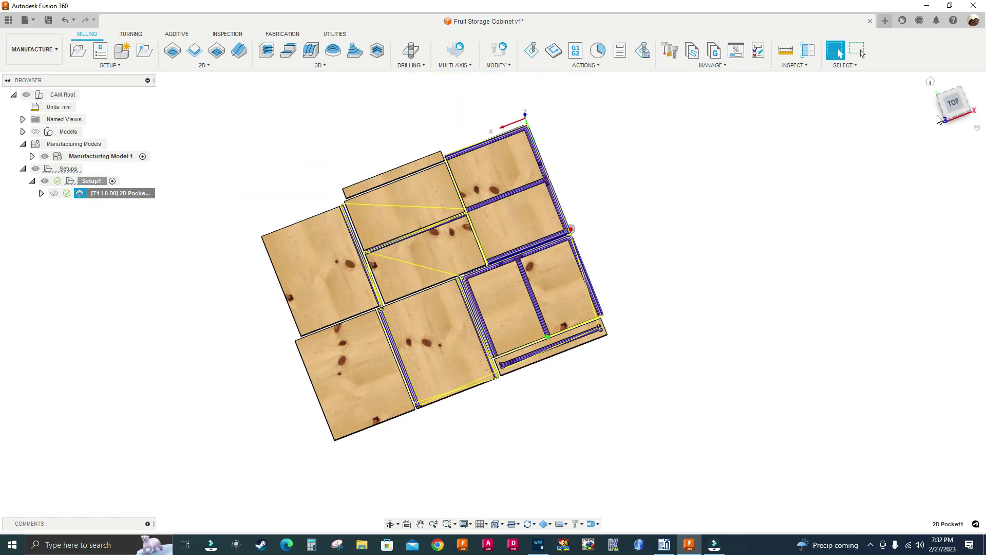
- Simulate the 2D Pocket operation from the top view at a faster playback speed and examine the cut corner reliefs up close
{"action": "left_click", "coordinate": [957, 107]}
{"action": "right_click", "coordinate": [126, 195]}
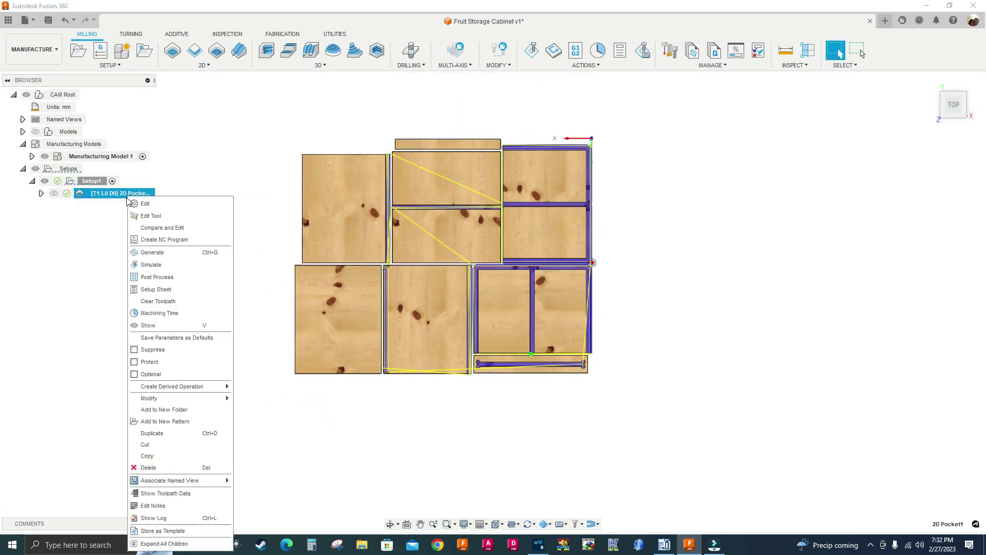
{"action": "left_click", "coordinate": [150, 264]}
{"action": "left_click", "coordinate": [493, 483]}
{"action": "left_click_drag", "start_coordinate": [525, 500], "coordinate": [543, 498]}
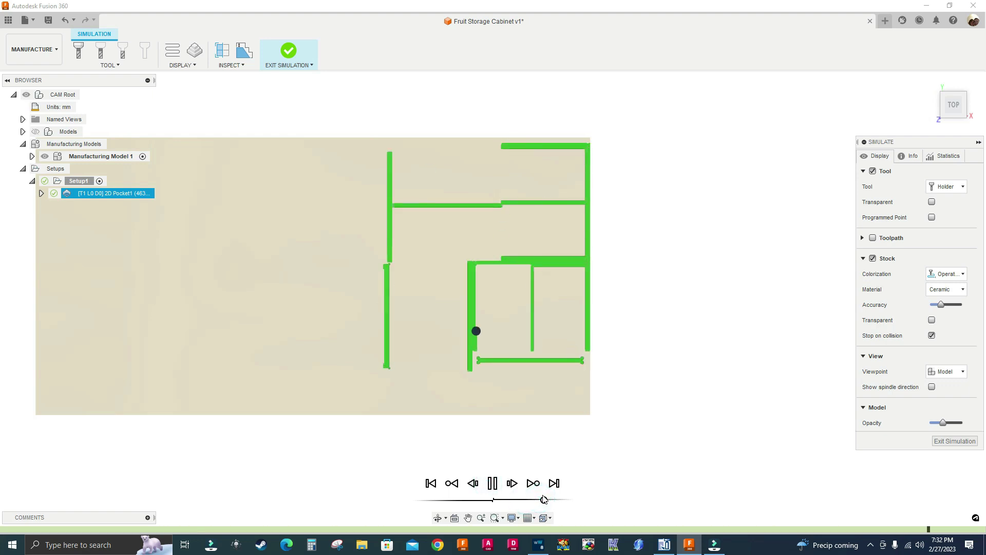
{"action": "scroll", "coordinate": [387, 372], "scroll_direction": "up", "scroll_amount": 4}
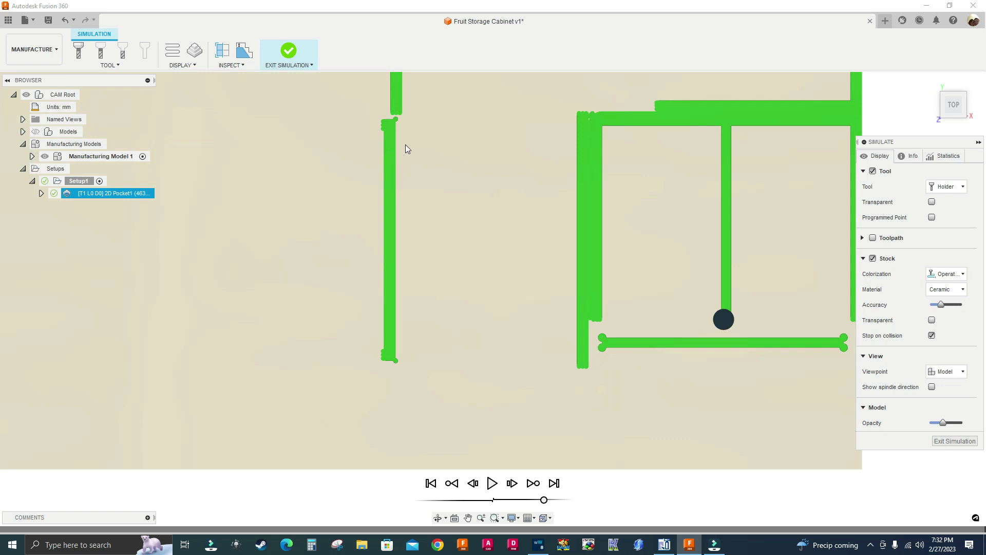
{"action": "scroll", "coordinate": [406, 149], "scroll_direction": "up", "scroll_amount": 8}
{"action": "middle_click_drag", "start_coordinate": [379, 162], "coordinate": [413, 311], "text": "shift"}
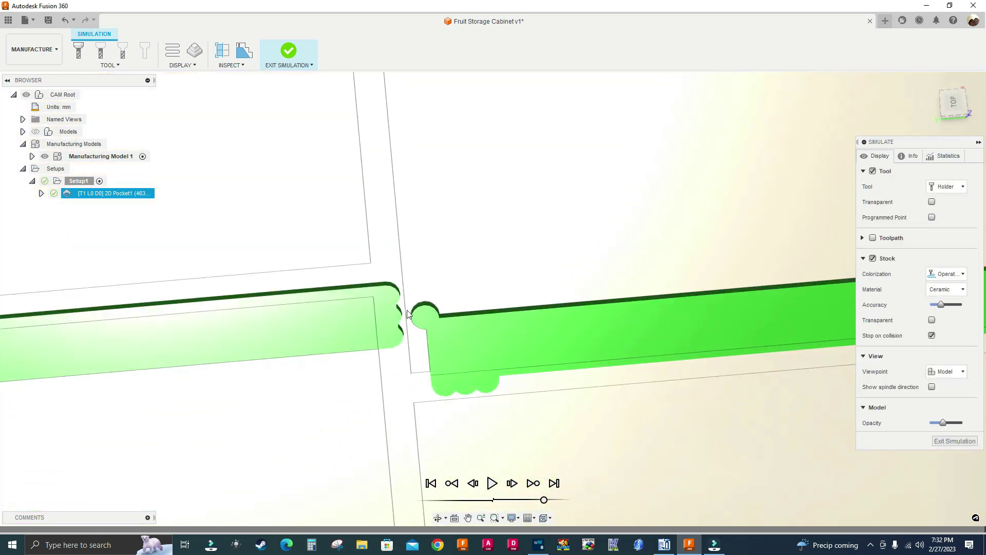
{"action": "scroll", "coordinate": [365, 298], "scroll_direction": "down", "scroll_amount": 10}
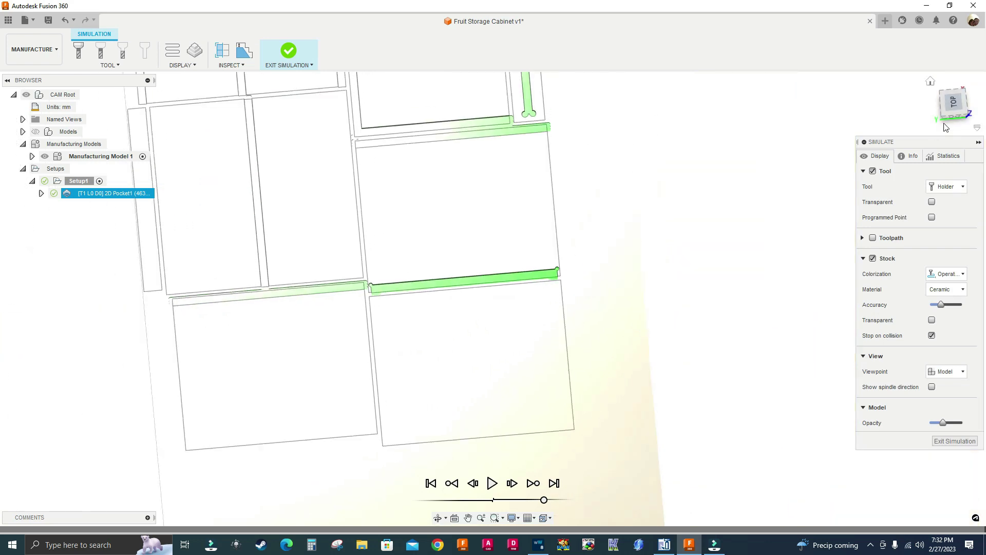
- Exit the 2D Pocket simulation and view the toolpath over the nested cabinet parts at an angle
{"action": "left_click", "coordinate": [954, 103]}
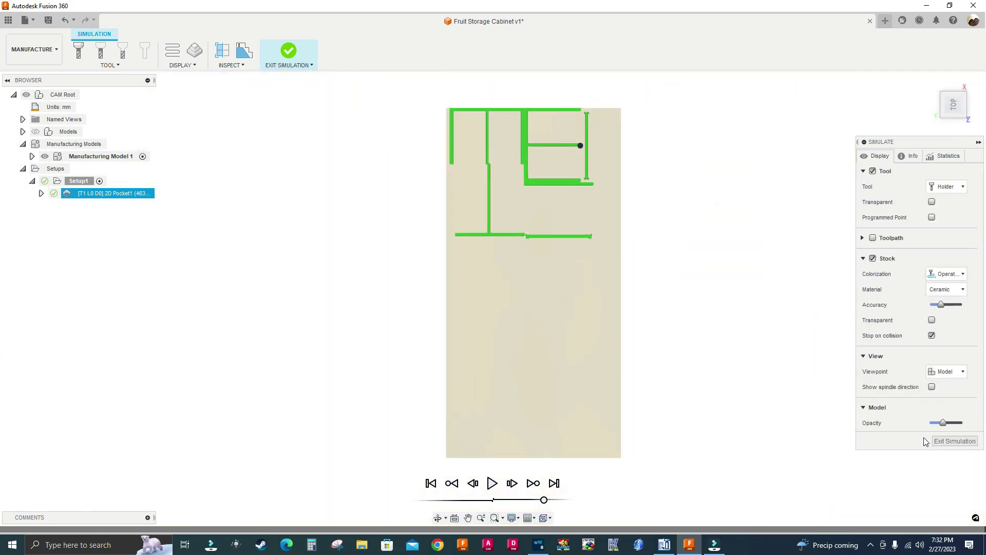
{"action": "left_click", "coordinate": [955, 442]}
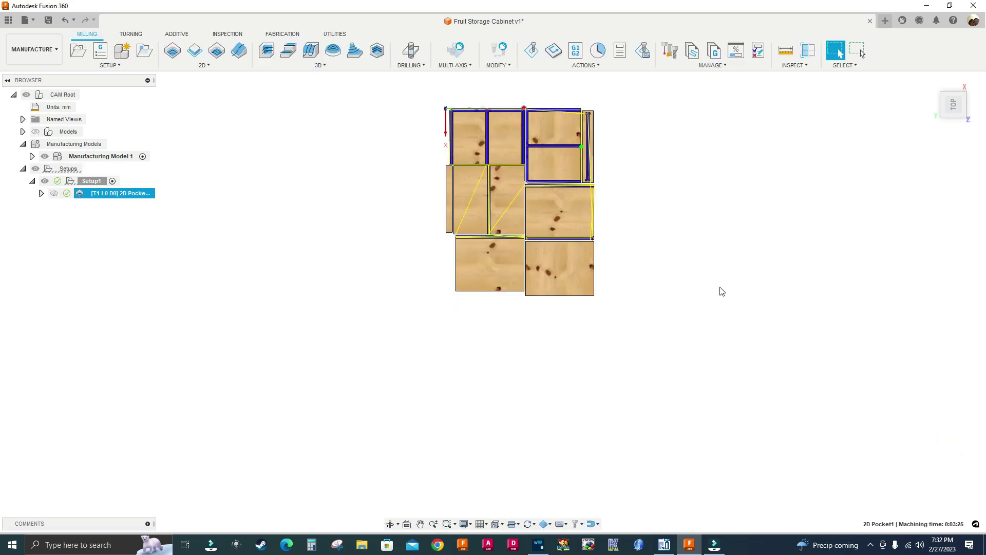
{"action": "middle_click_drag", "start_coordinate": [694, 337], "coordinate": [645, 286], "text": "shift"}
{"action": "scroll", "coordinate": [491, 148], "scroll_direction": "up", "scroll_amount": 2}
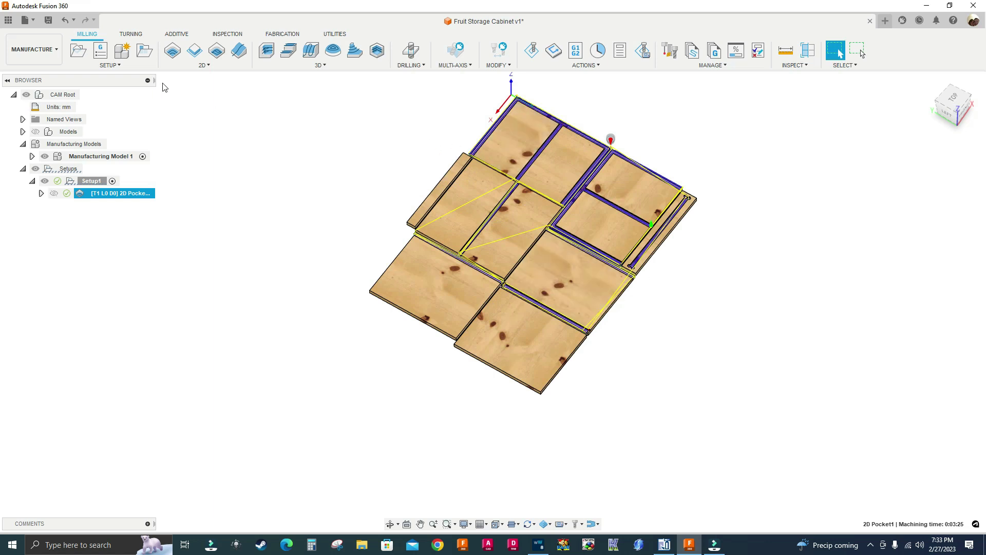
{"action": "middle_click_drag", "start_coordinate": [375, 133], "coordinate": [352, 189]}
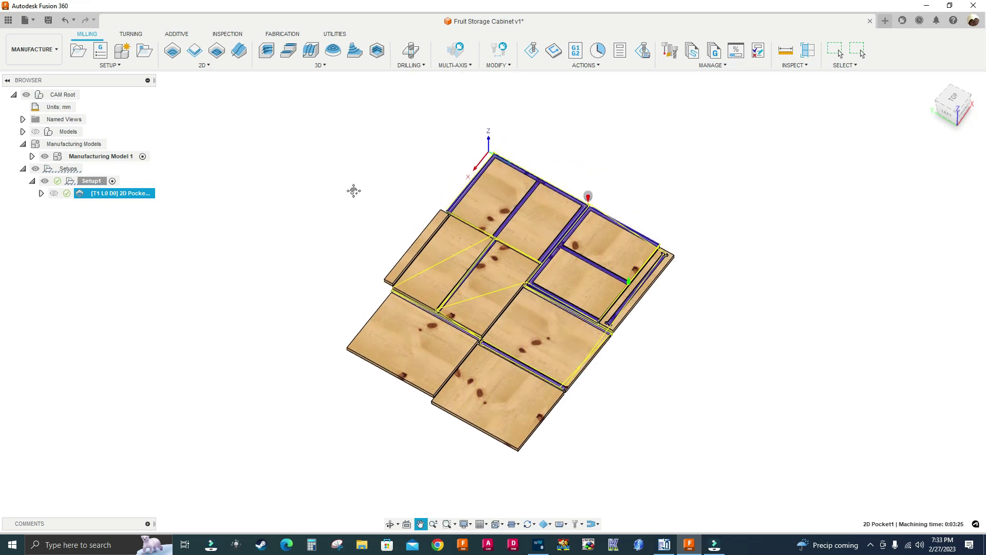
- Switch to the Design workspace and sketch a 3 in diameter circle near the middle of the cabinet's top panel
{"action": "left_click", "coordinate": [51, 59]}
{"action": "left_click", "coordinate": [38, 71]}
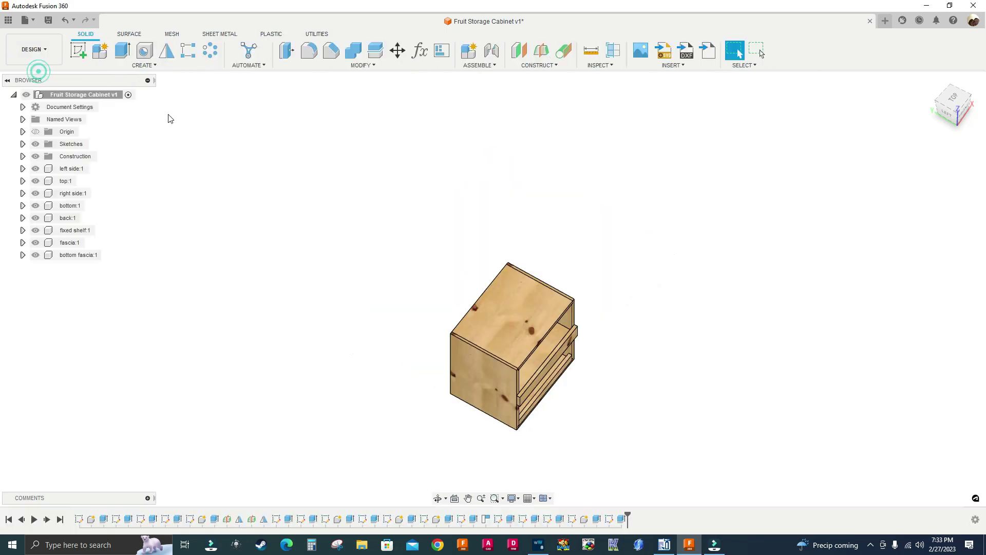
{"action": "scroll", "coordinate": [598, 366], "scroll_direction": "up", "scroll_amount": 4}
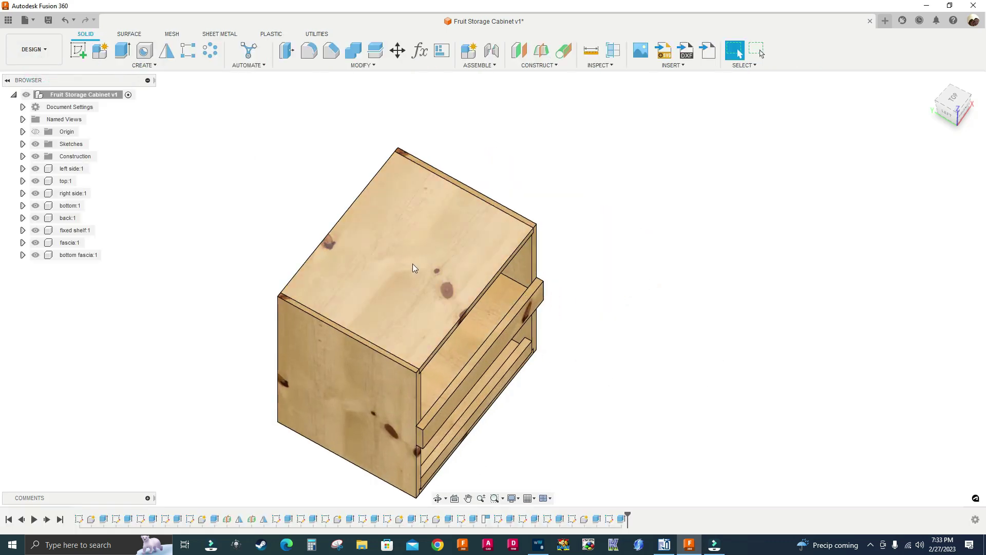
{"action": "middle_click_drag", "start_coordinate": [460, 230], "coordinate": [704, 324], "text": "shift"}
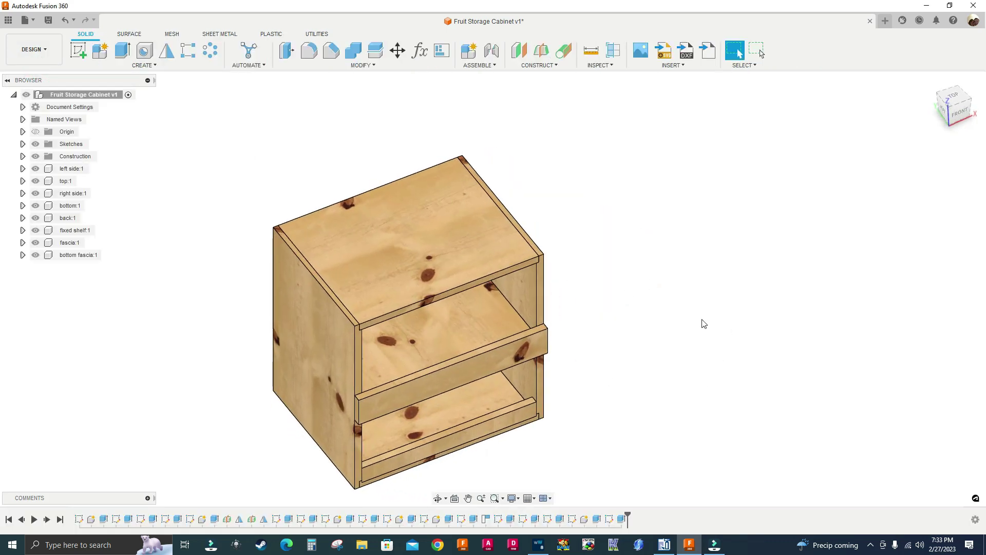
{"action": "key", "text": "s"}
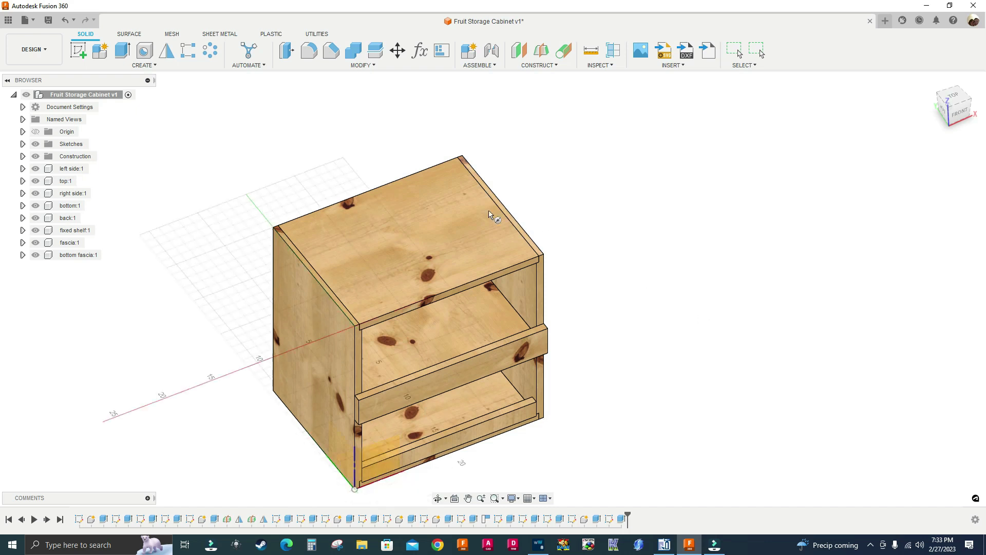
{"action": "left_click", "coordinate": [425, 246]}
{"action": "left_click", "coordinate": [597, 213]}
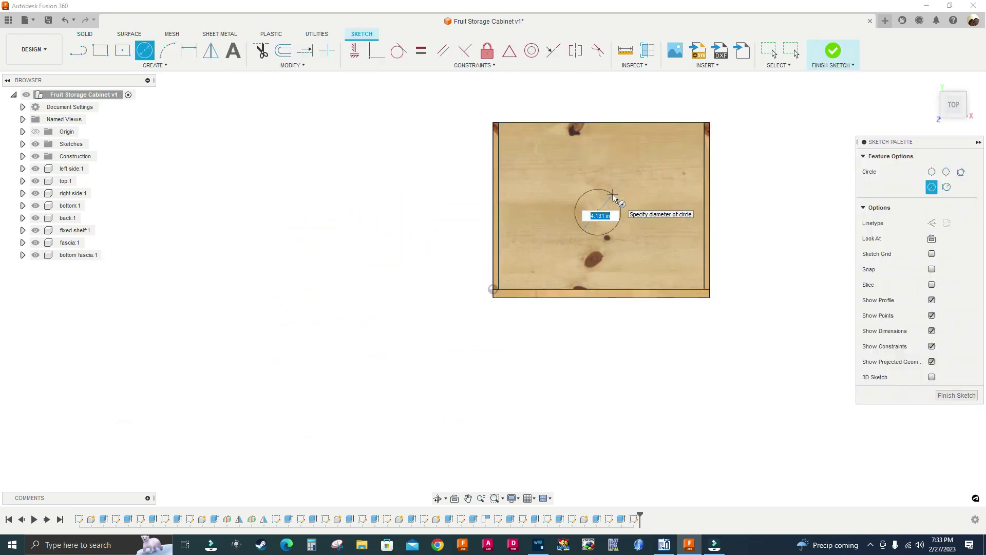
{"action": "type", "text": "3"}
{"action": "key", "text": "Return"}
{"action": "key", "text": "Escape"}
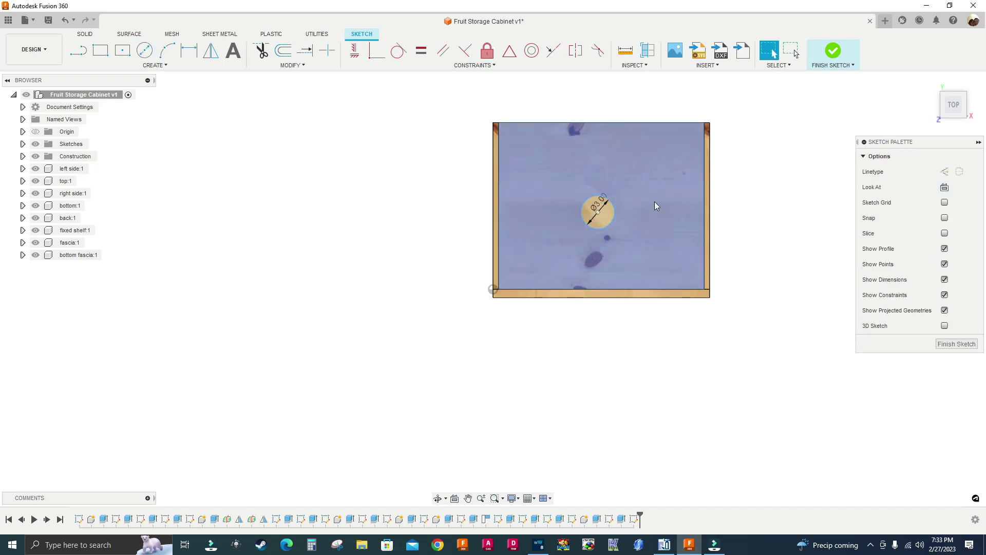
{"action": "left_click", "coordinate": [834, 54]}
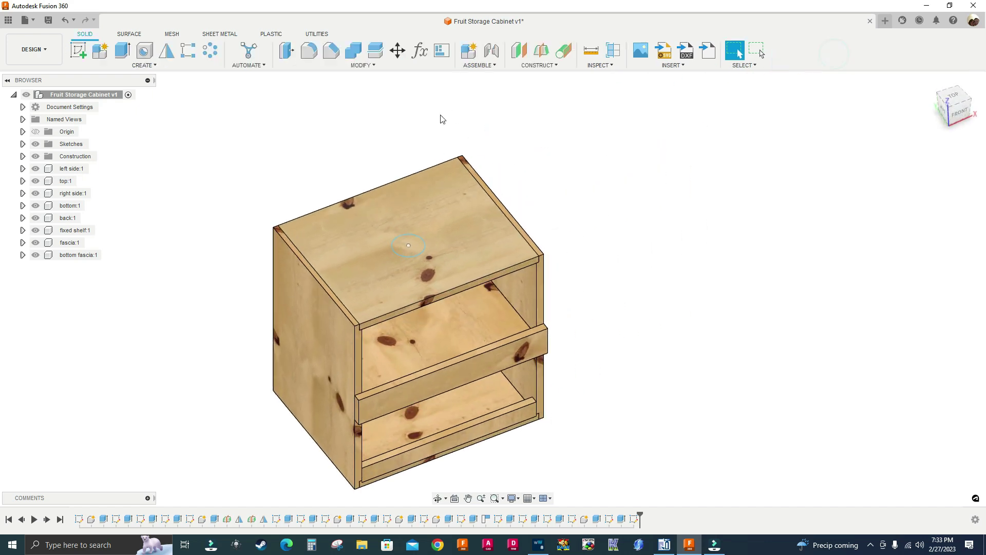
- Extrude the circle 2.50 in downward as a cut through the top panel
{"action": "left_click", "coordinate": [124, 51]}
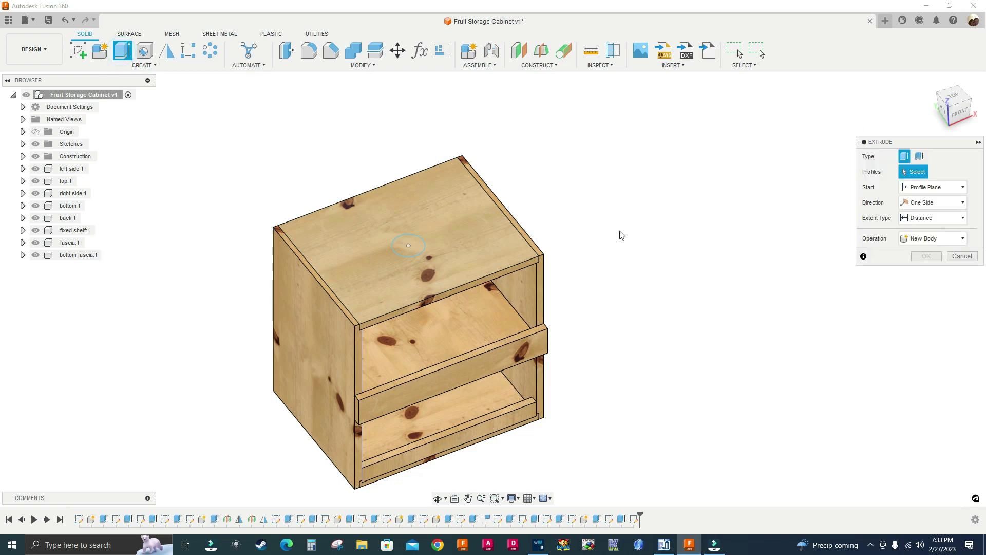
{"action": "scroll", "coordinate": [431, 235], "scroll_direction": "up", "scroll_amount": 3}
{"action": "scroll", "coordinate": [431, 234], "scroll_direction": "up", "scroll_amount": 2}
{"action": "left_click", "coordinate": [392, 280]}
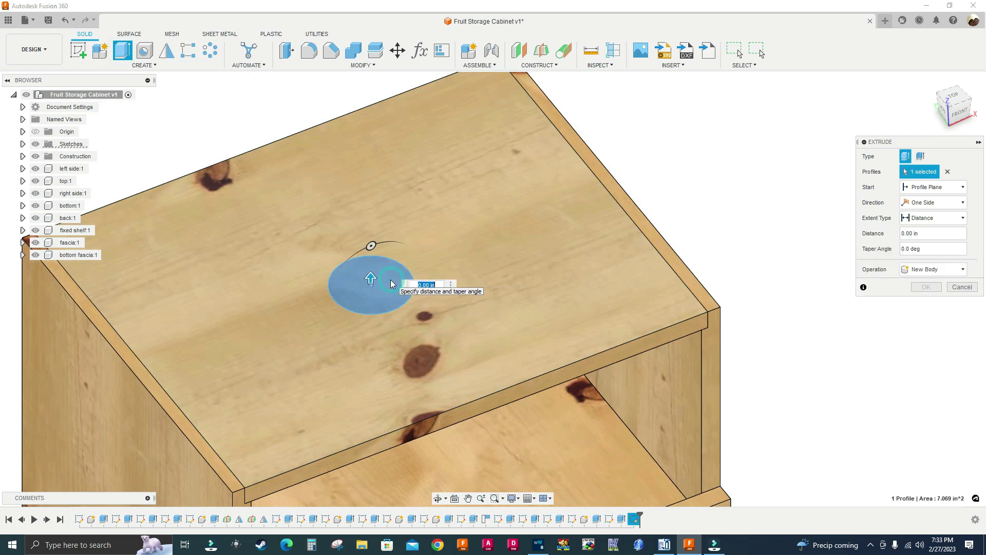
{"action": "left_click_drag", "start_coordinate": [370, 278], "coordinate": [371, 334]}
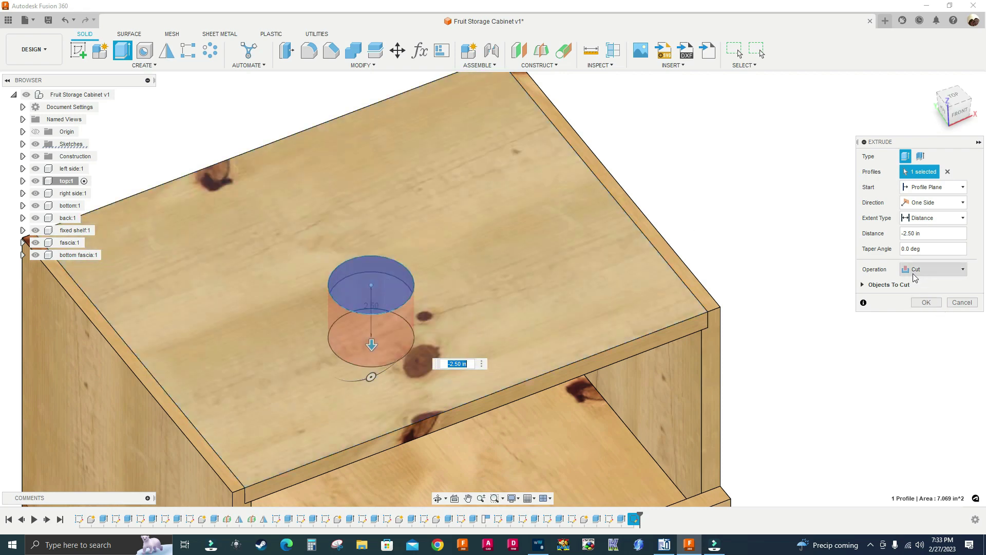
{"action": "left_click", "coordinate": [925, 302]}
- Switch to the Manufacture workspace and examine the nested top panel for the new round hole
{"action": "scroll", "coordinate": [876, 282], "scroll_direction": "down", "scroll_amount": 2}
{"action": "scroll", "coordinate": [876, 282], "scroll_direction": "down", "scroll_amount": 1}
{"action": "left_click", "coordinate": [44, 51]}
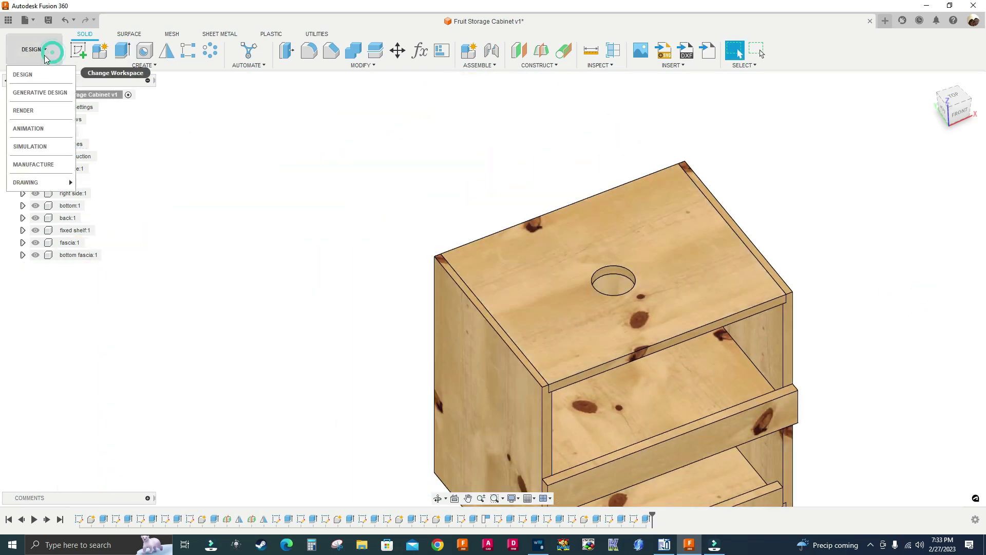
{"action": "left_click", "coordinate": [38, 163]}
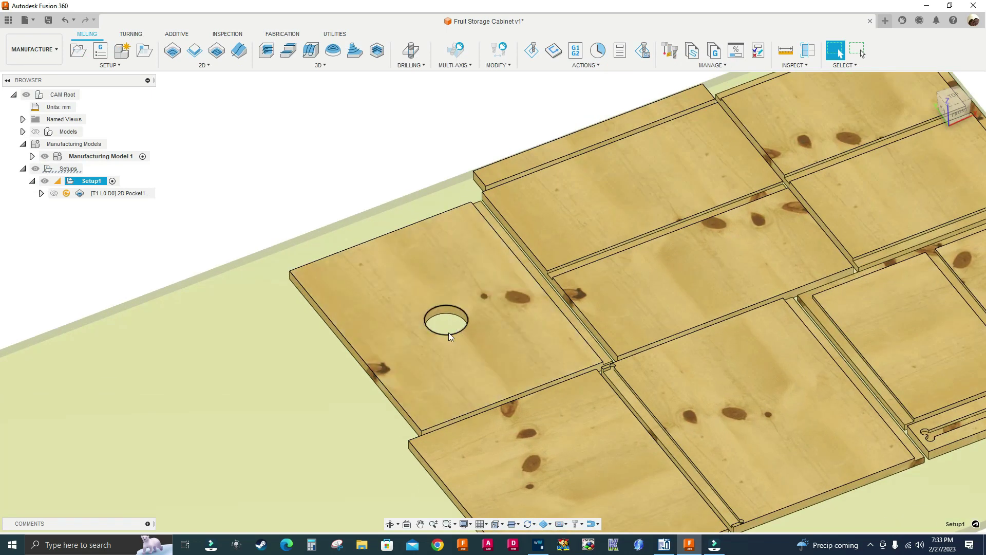
{"action": "scroll", "coordinate": [446, 332], "scroll_direction": "down", "scroll_amount": 5}
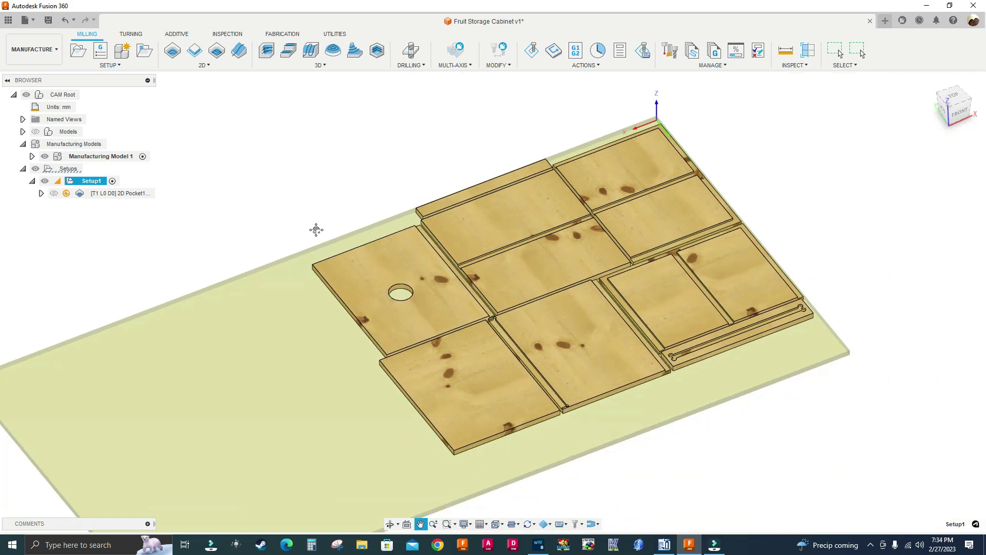
{"action": "middle_click_drag", "start_coordinate": [279, 213], "coordinate": [318, 199]}
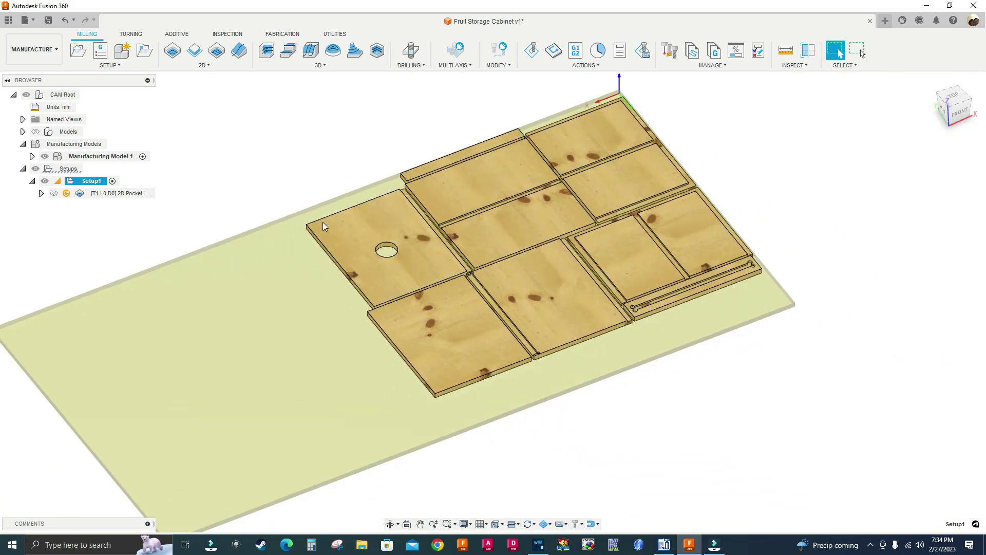
{"action": "scroll", "coordinate": [322, 222], "scroll_direction": "up", "scroll_amount": 3}
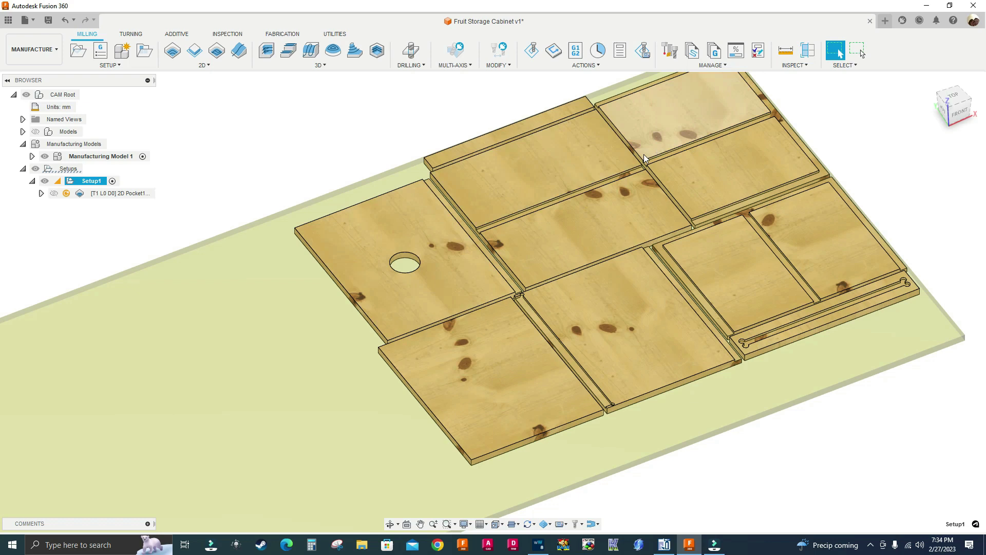
{"action": "scroll", "coordinate": [495, 279], "scroll_direction": "down", "scroll_amount": 5}
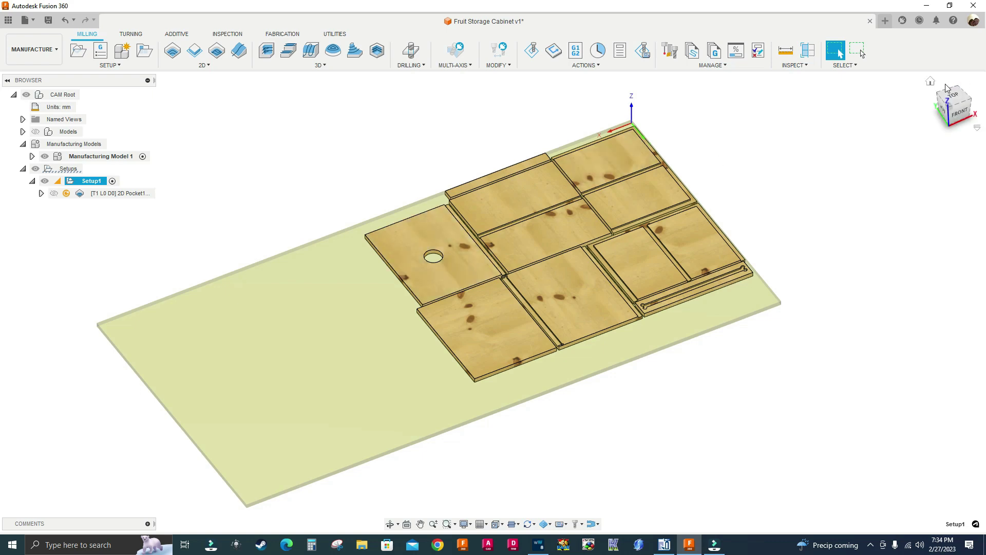
{"action": "left_click", "coordinate": [932, 82]}
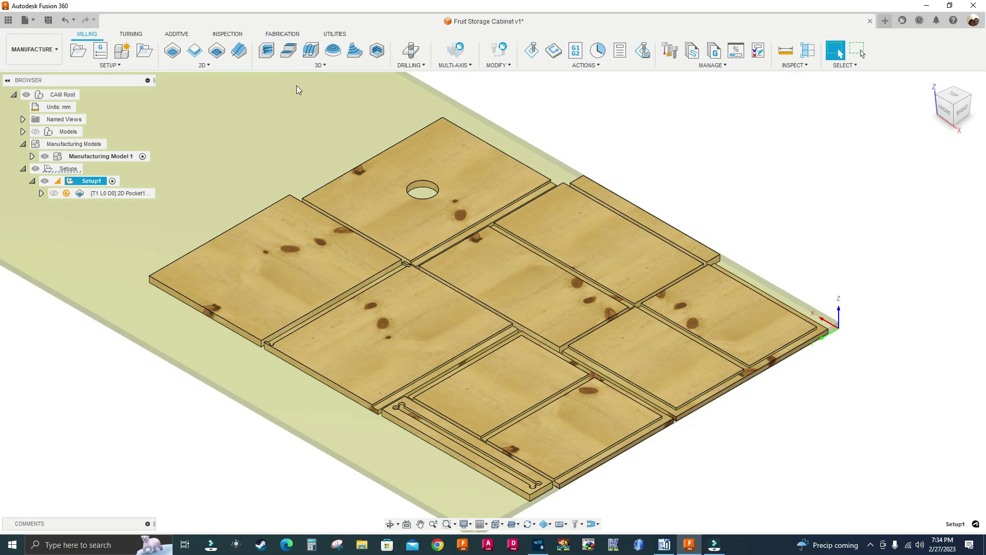
- Return to the Design workspace, undo the hole's extrude and circle sketch, and close the leftover sketch palette
{"action": "left_click", "coordinate": [32, 49]}
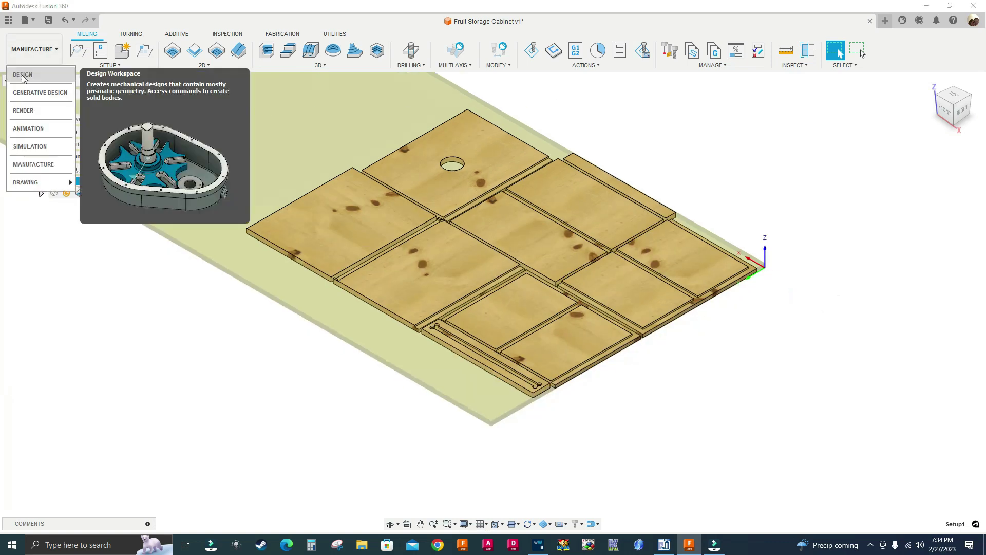
{"action": "left_click", "coordinate": [23, 75]}
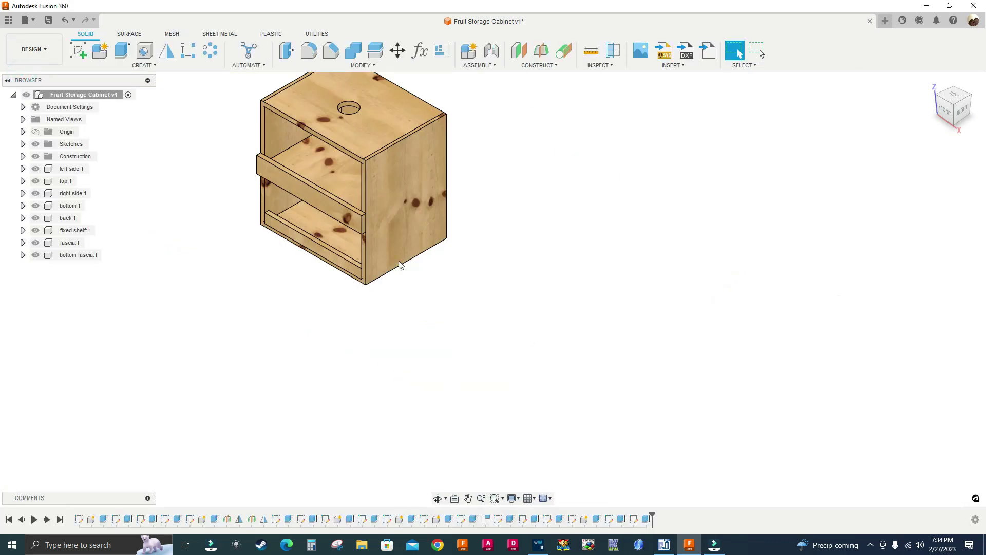
{"action": "left_click", "coordinate": [65, 23]}
{"action": "left_click", "coordinate": [65, 23]}
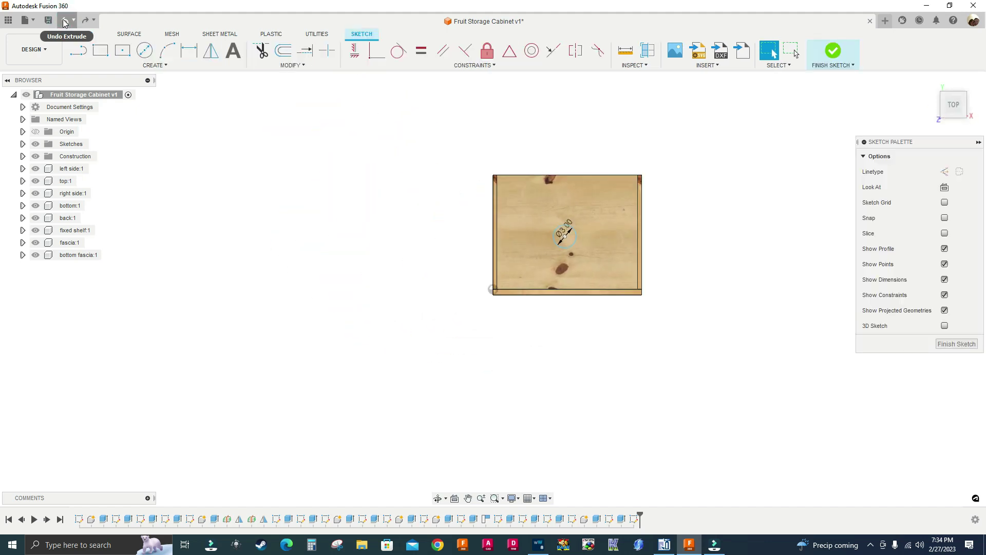
{"action": "left_click", "coordinate": [65, 22]}
{"action": "left_click", "coordinate": [65, 21]}
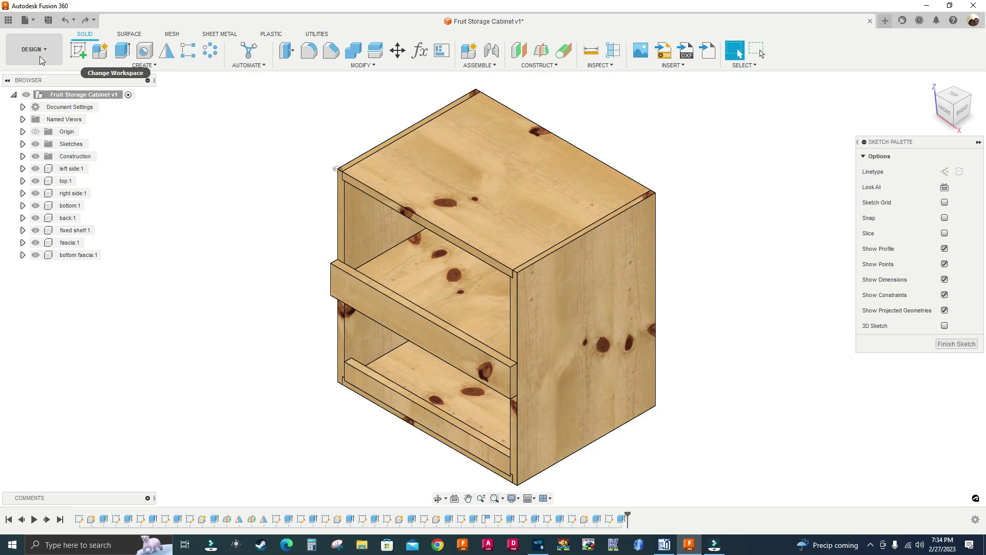
{"action": "left_click", "coordinate": [957, 344]}
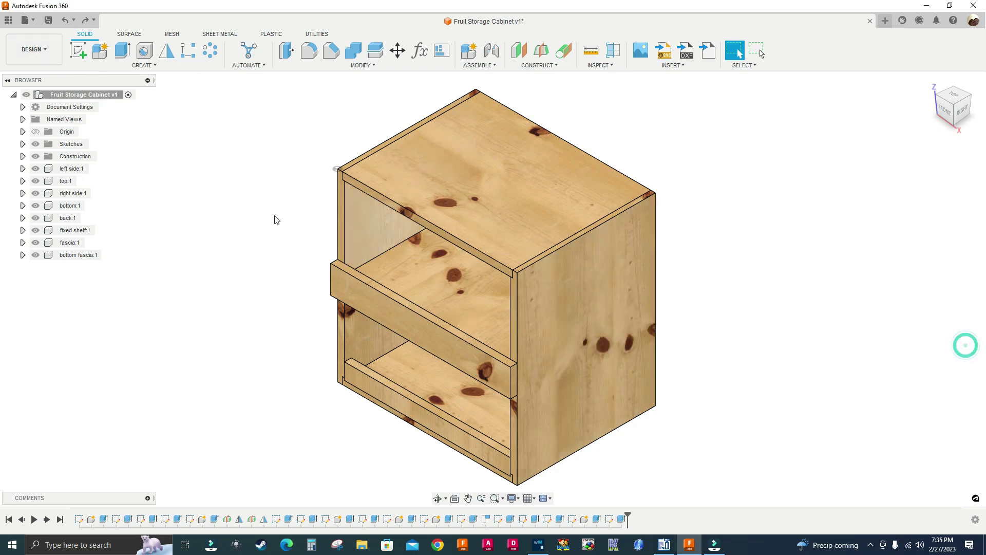
- Switch to the Manufacture workspace and regenerate the outdated 2D Pocket toolpath in Setup1
{"action": "left_click", "coordinate": [37, 49]}
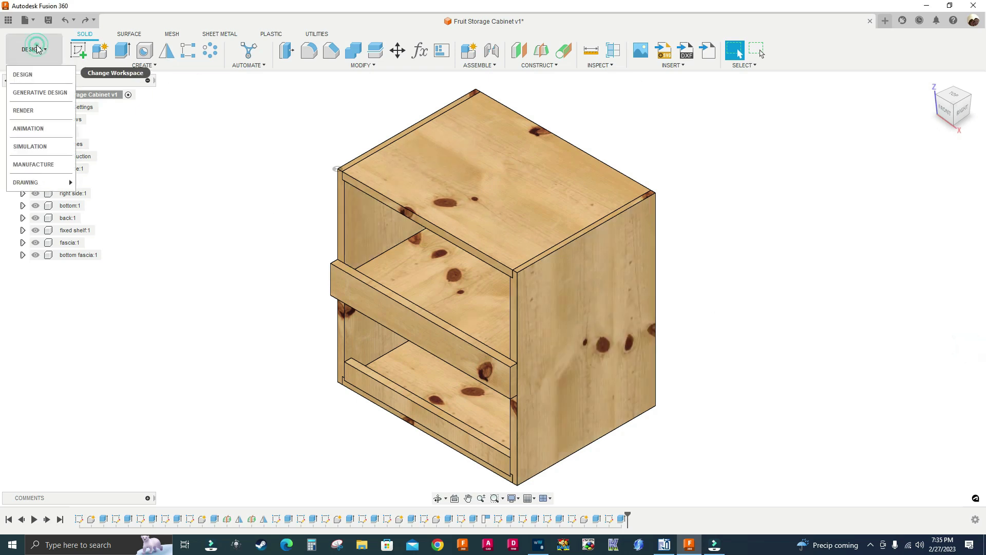
{"action": "left_click", "coordinate": [45, 164]}
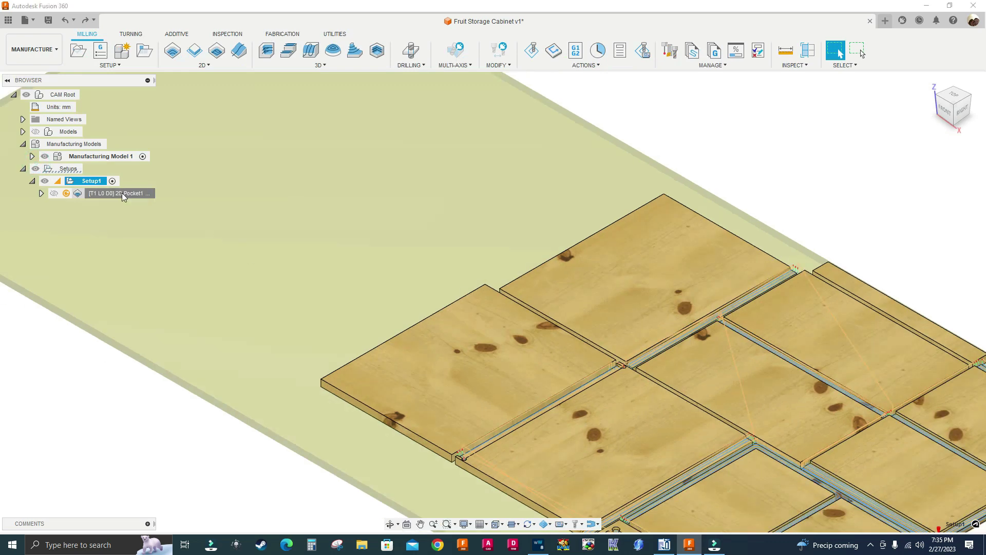
{"action": "left_click", "coordinate": [119, 194]}
{"action": "right_click", "coordinate": [123, 195]}
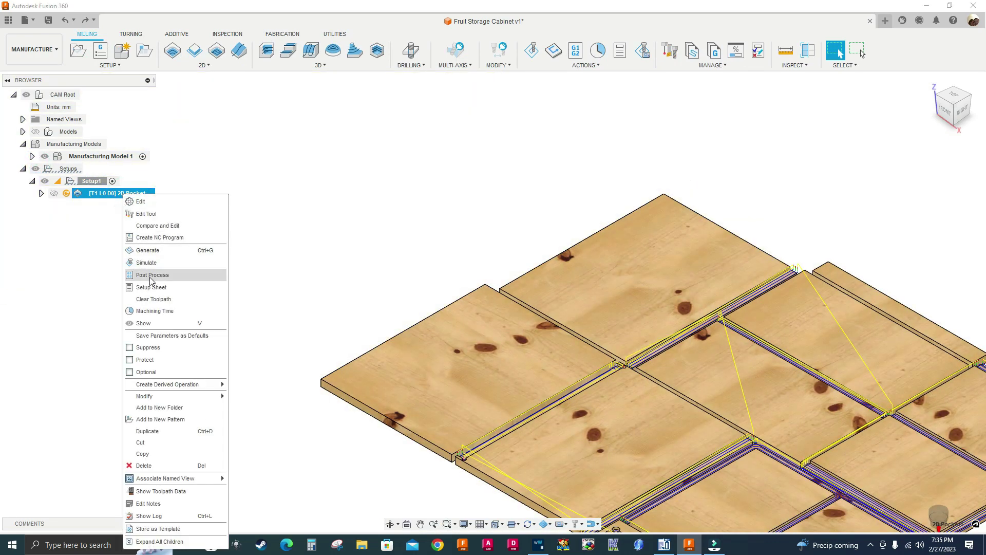
{"action": "left_click", "coordinate": [149, 251]}
{"action": "scroll", "coordinate": [206, 250], "scroll_direction": "down", "scroll_amount": 4}
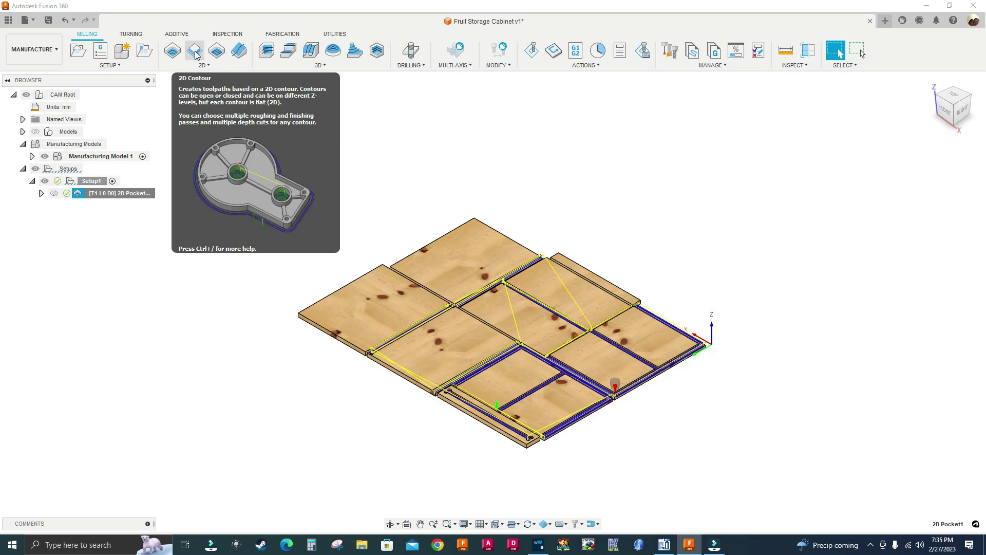
- Create a derived 2D Contour operation from the 2D Pocket and clear its inherited pocket selection
{"action": "right_click", "coordinate": [119, 193]}
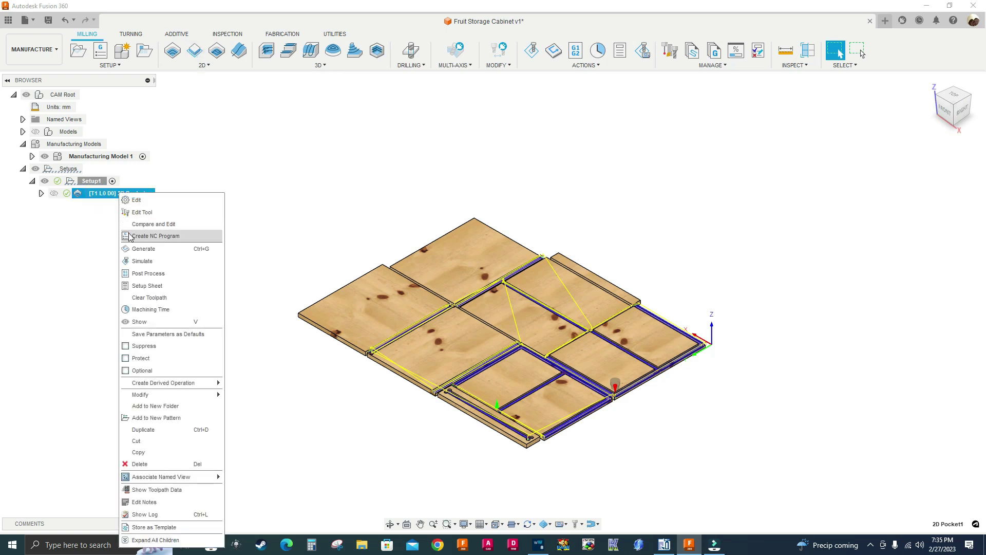
{"action": "mouse_move", "coordinate": [165, 384]}
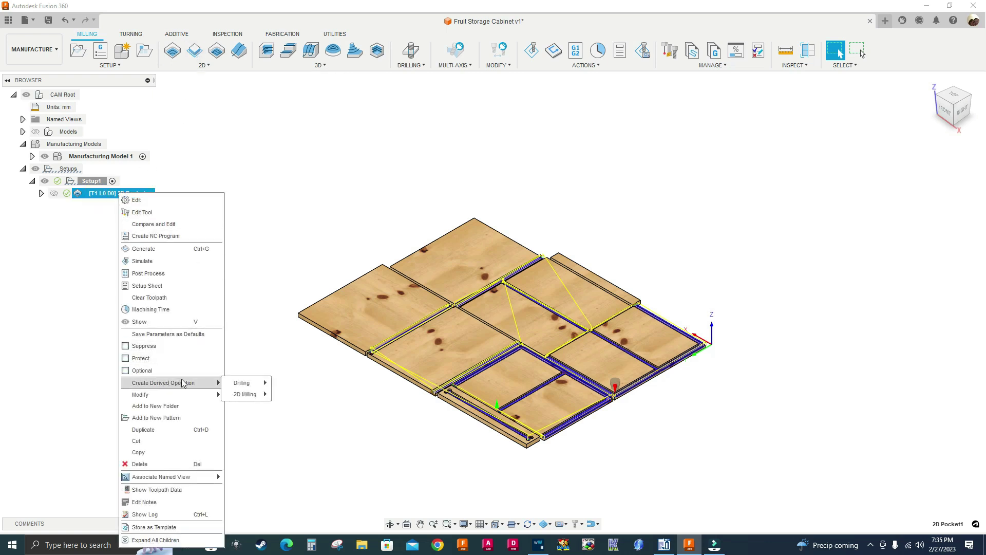
{"action": "mouse_move", "coordinate": [250, 399]}
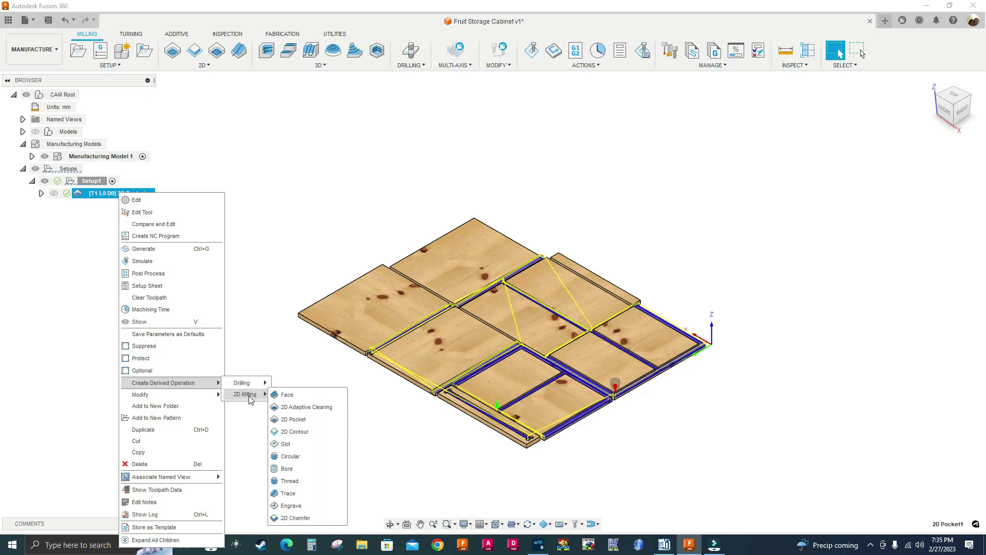
{"action": "left_click", "coordinate": [296, 430]}
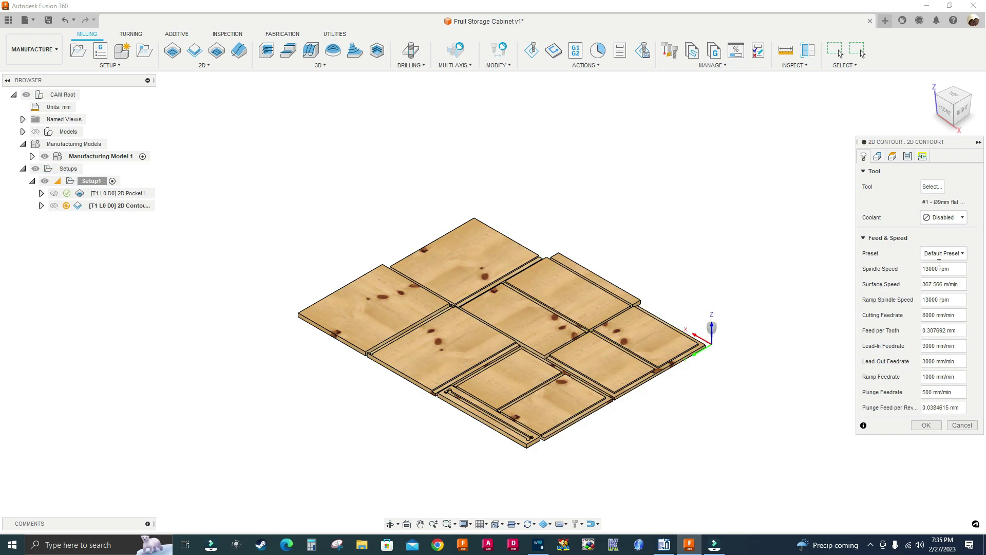
{"action": "left_click", "coordinate": [878, 156]}
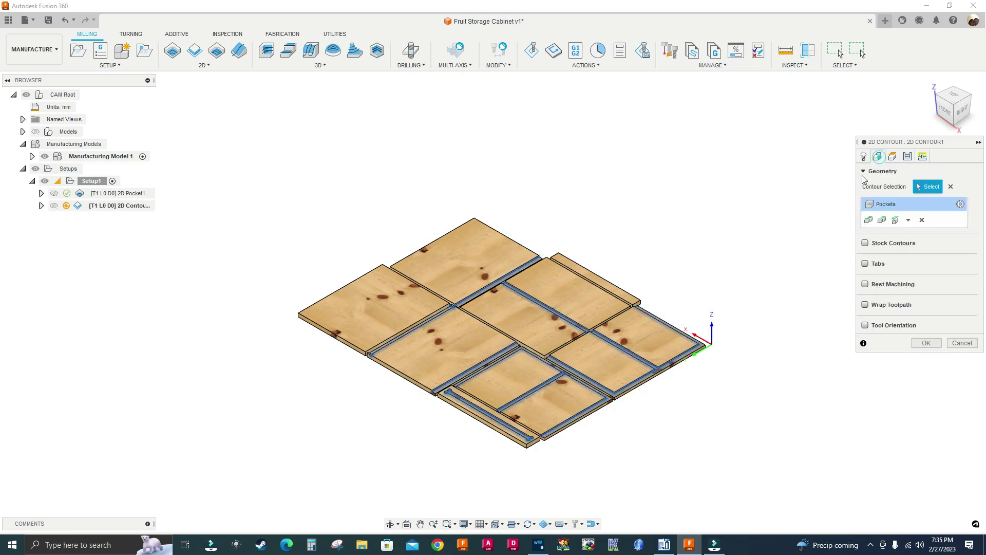
{"action": "left_click", "coordinate": [951, 189]}
{"action": "scroll", "coordinate": [623, 409], "scroll_direction": "up", "scroll_amount": 4}
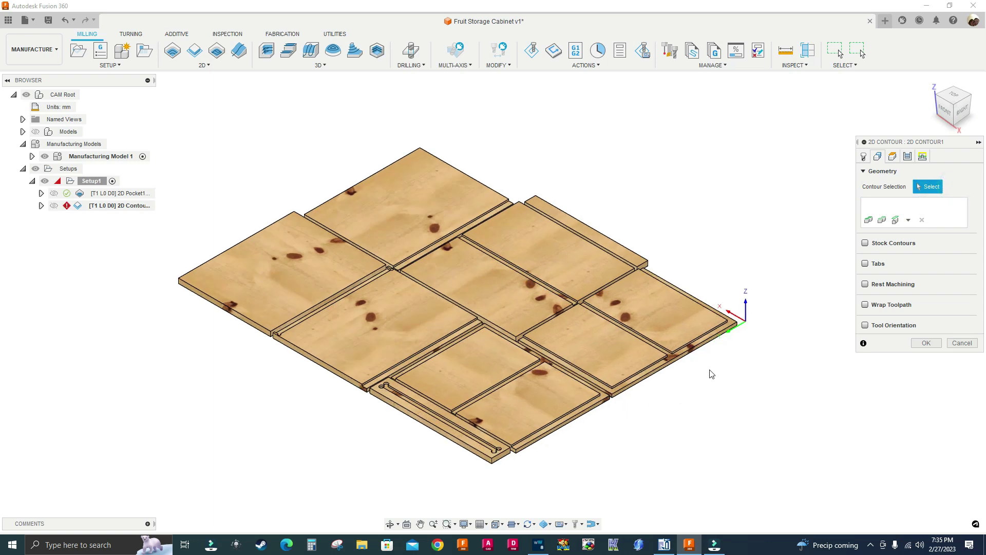
- Add a Face Contours selection using the corner panel's bottom face, extended to all faces on the same plane
{"action": "left_click", "coordinate": [908, 220]}
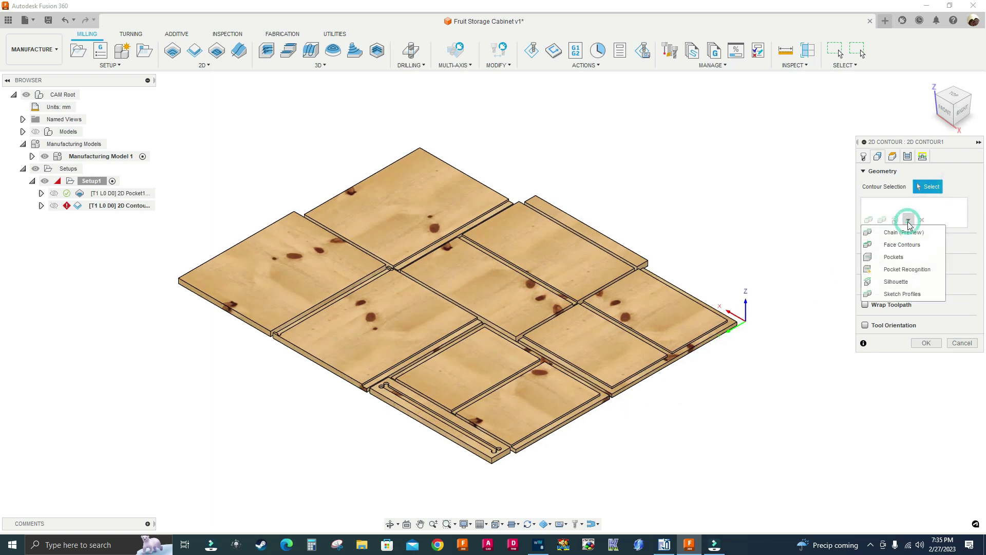
{"action": "left_click", "coordinate": [896, 247]}
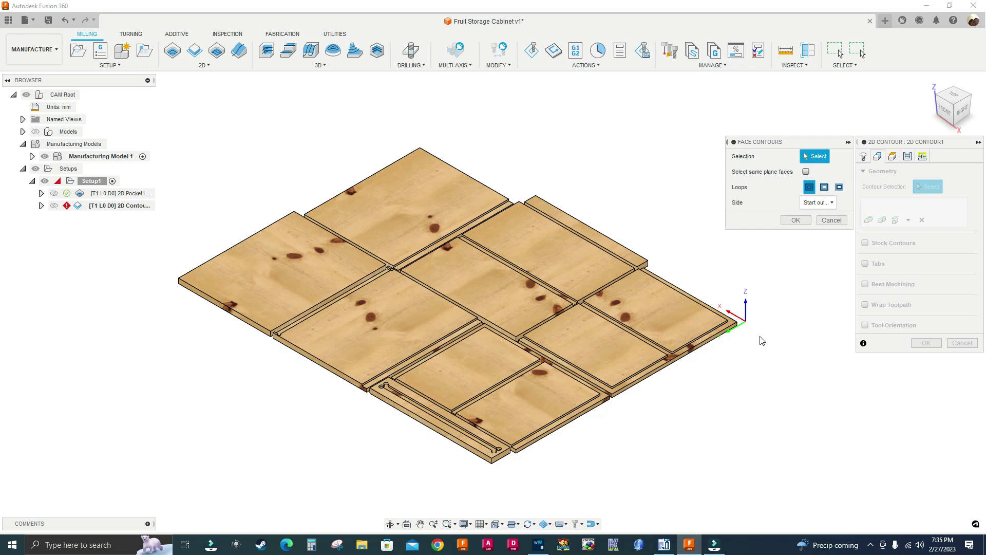
{"action": "middle_click_drag", "start_coordinate": [766, 358], "coordinate": [744, 290], "text": "shift"}
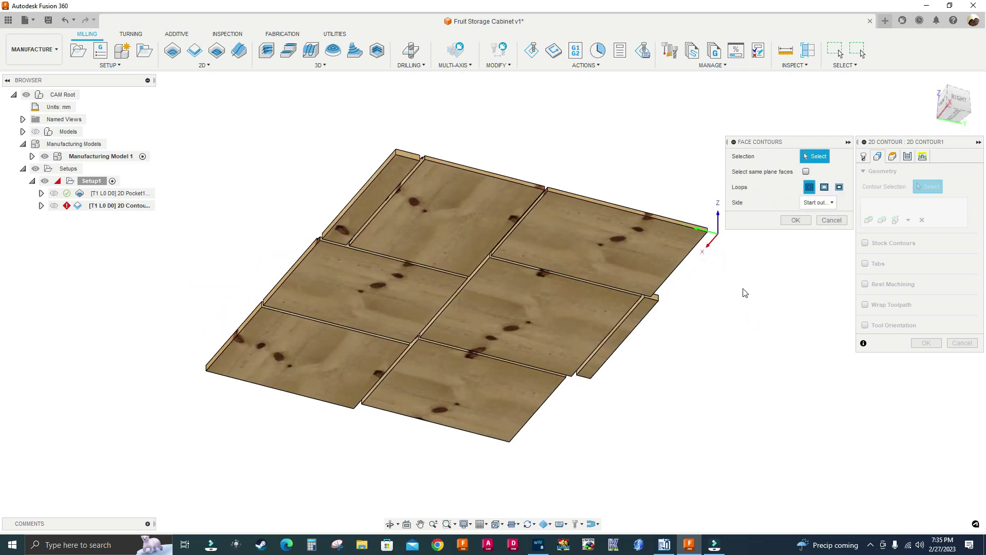
{"action": "scroll", "coordinate": [640, 215], "scroll_direction": "up", "scroll_amount": 3}
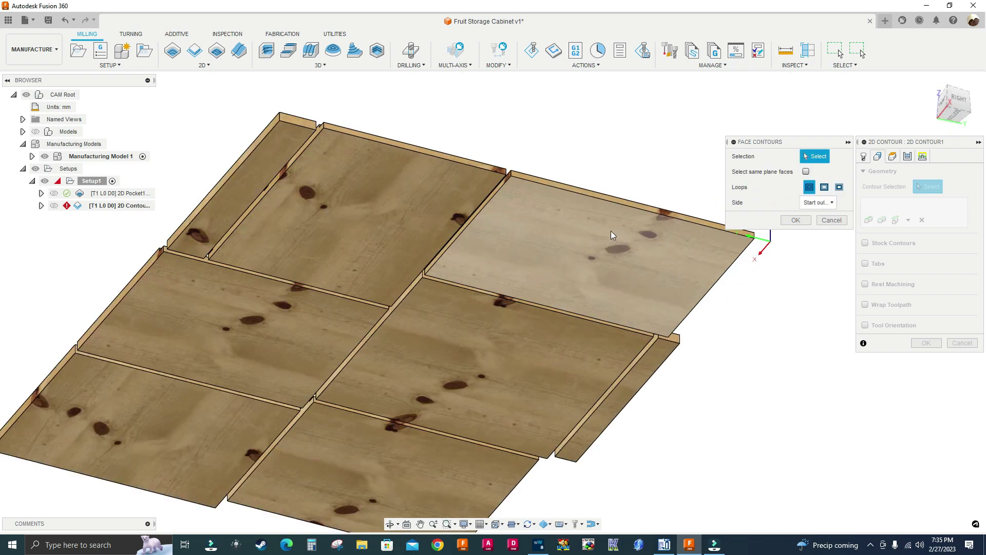
{"action": "left_click", "coordinate": [611, 232]}
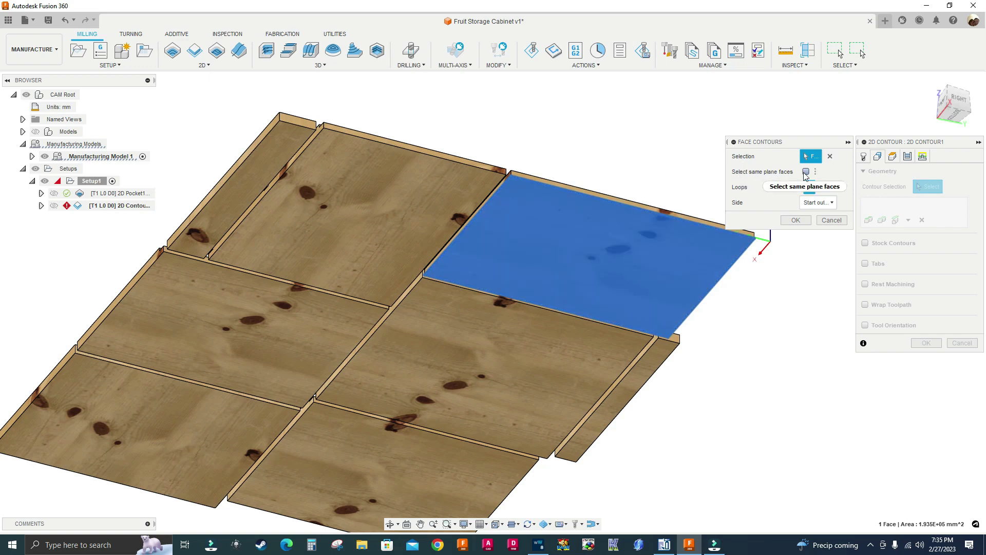
{"action": "mouse_move", "coordinate": [806, 175]}
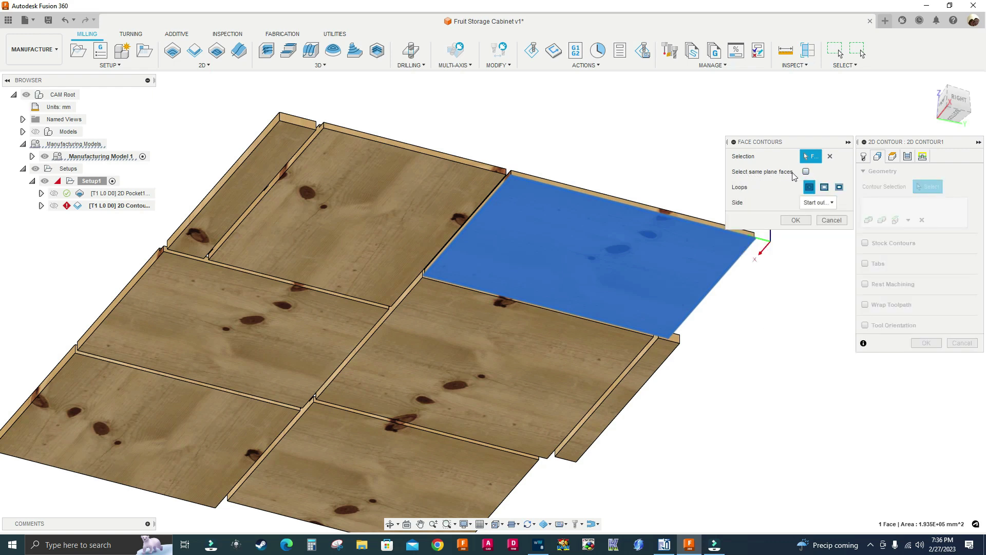
{"action": "left_click", "coordinate": [806, 172]}
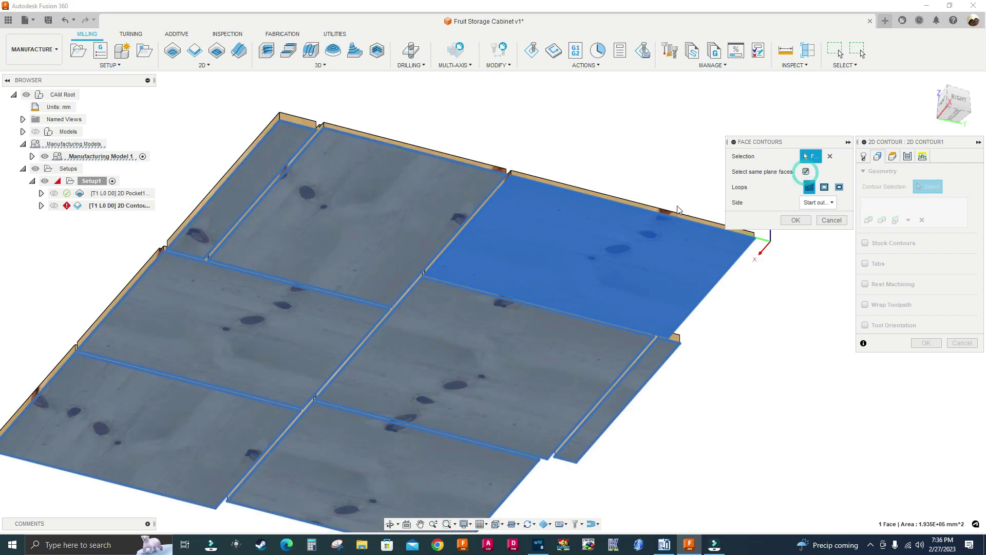
- Try the outer-only and inner-only loop options on the selected bottom faces of the nested panels
{"action": "middle_click_drag", "start_coordinate": [578, 145], "coordinate": [596, 132], "text": "shift"}
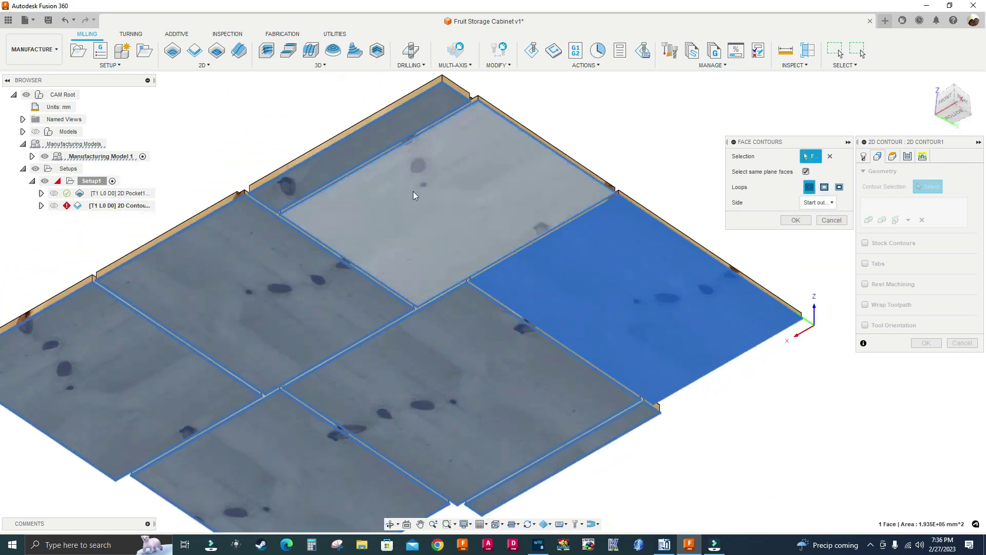
{"action": "scroll", "coordinate": [427, 242], "scroll_direction": "down", "scroll_amount": 1}
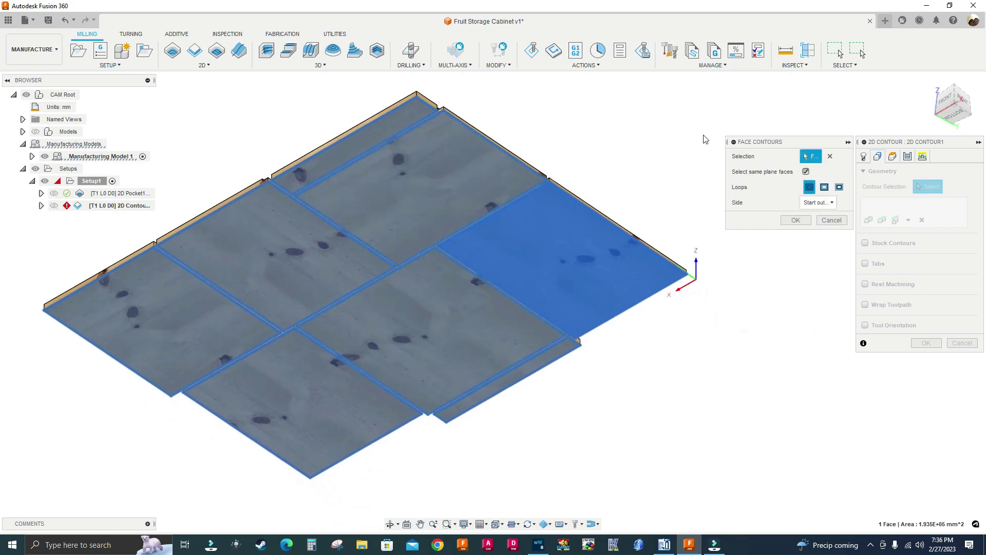
{"action": "middle_click_drag", "start_coordinate": [690, 148], "coordinate": [688, 200], "text": "shift"}
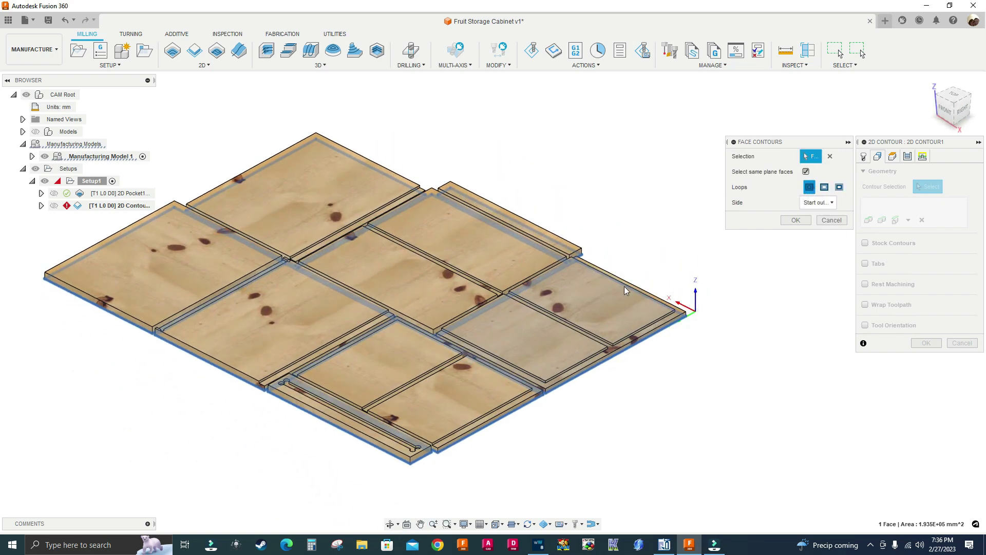
{"action": "scroll", "coordinate": [637, 355], "scroll_direction": "up", "scroll_amount": 2}
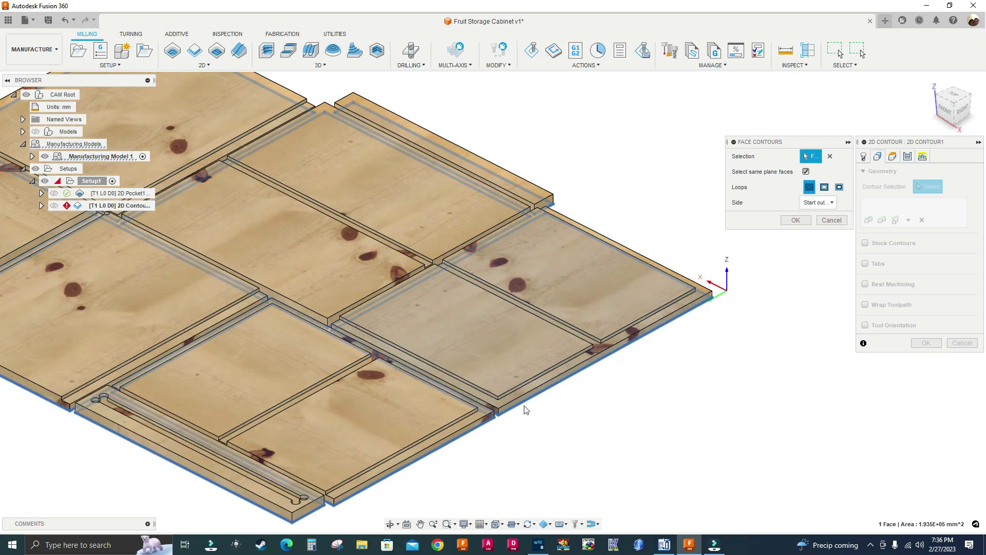
{"action": "middle_click_drag", "start_coordinate": [404, 269], "coordinate": [307, 339], "text": "shift"}
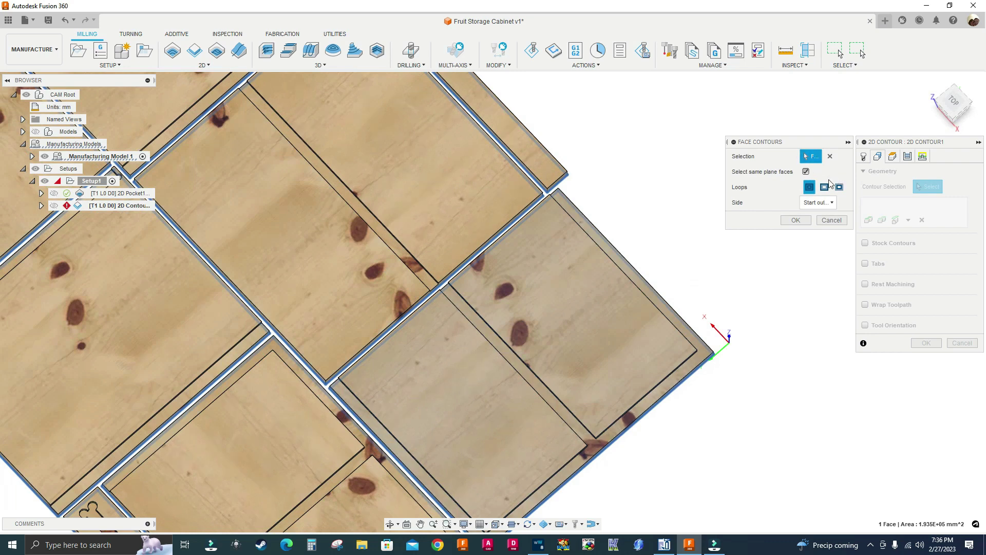
{"action": "left_click", "coordinate": [825, 186]}
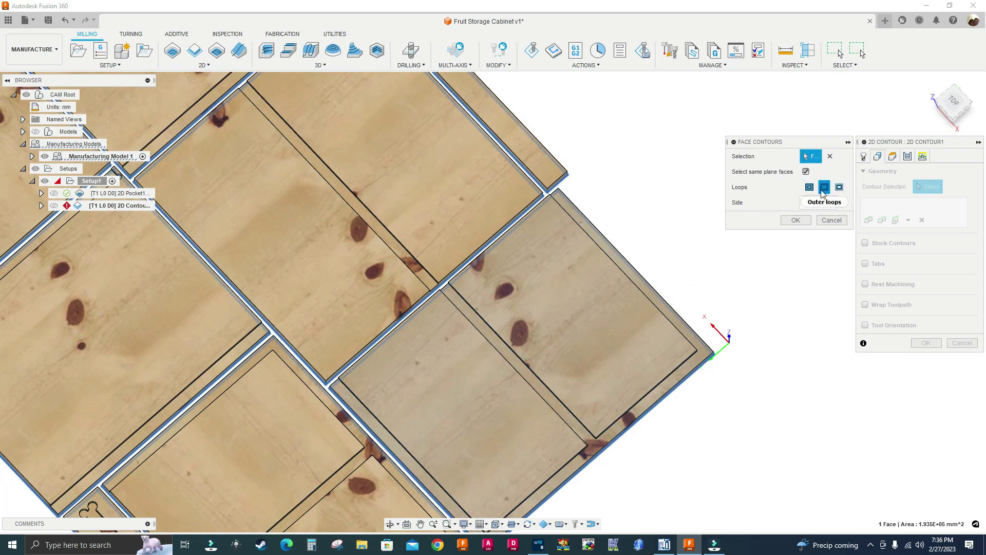
{"action": "left_click", "coordinate": [839, 187]}
{"action": "scroll", "coordinate": [502, 213], "scroll_direction": "down", "scroll_amount": 1}
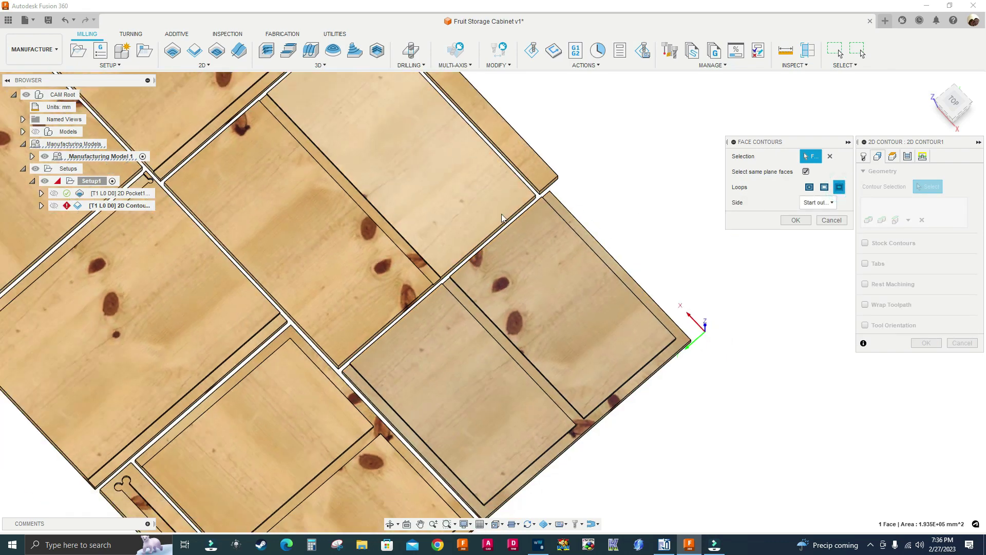
{"action": "scroll", "coordinate": [502, 213], "scroll_direction": "down", "scroll_amount": 4}
{"action": "scroll", "coordinate": [353, 263], "scroll_direction": "up", "scroll_amount": 2}
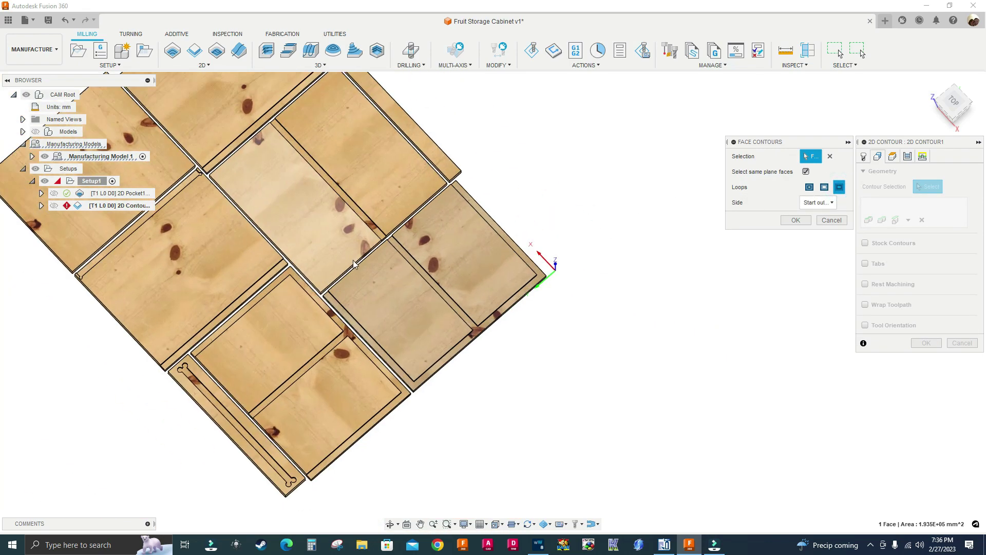
{"action": "middle_click_drag", "start_coordinate": [588, 365], "coordinate": [669, 237], "text": "shift"}
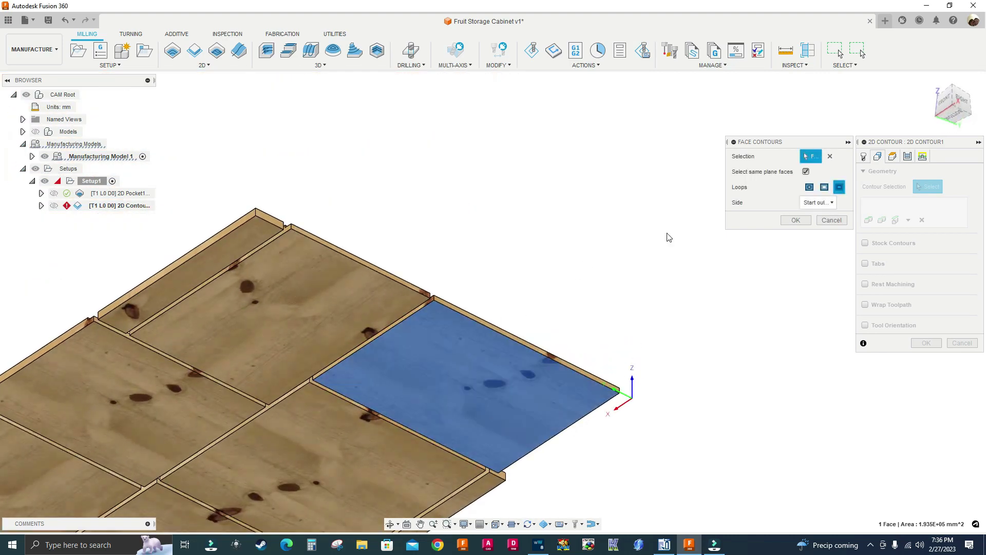
- Set the face contours back to using all loops and accept the selection
{"action": "left_click", "coordinate": [810, 188]}
{"action": "middle_click_drag", "start_coordinate": [533, 214], "coordinate": [728, 253], "text": "shift"}
{"action": "left_click", "coordinate": [786, 221]}
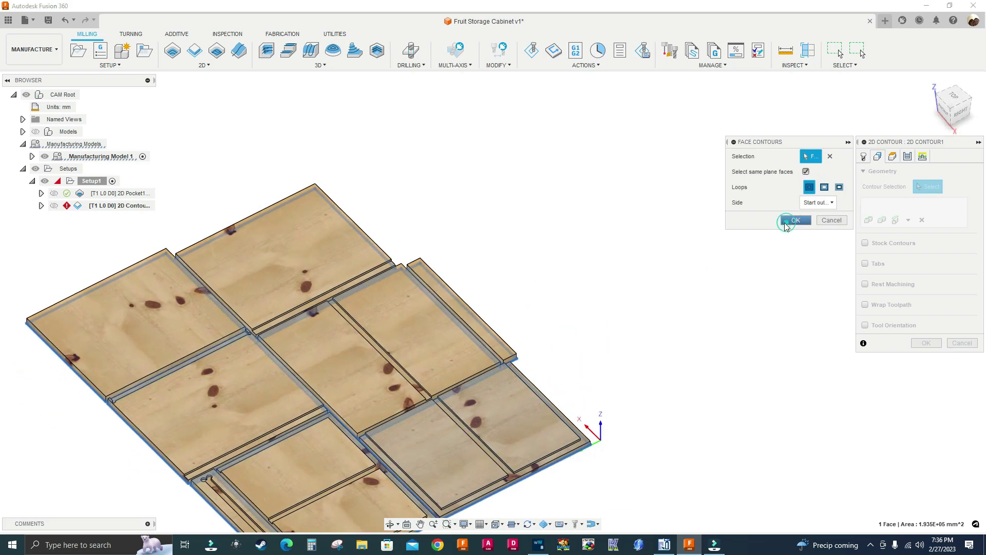
{"action": "scroll", "coordinate": [639, 230], "scroll_direction": "down", "scroll_amount": 2}
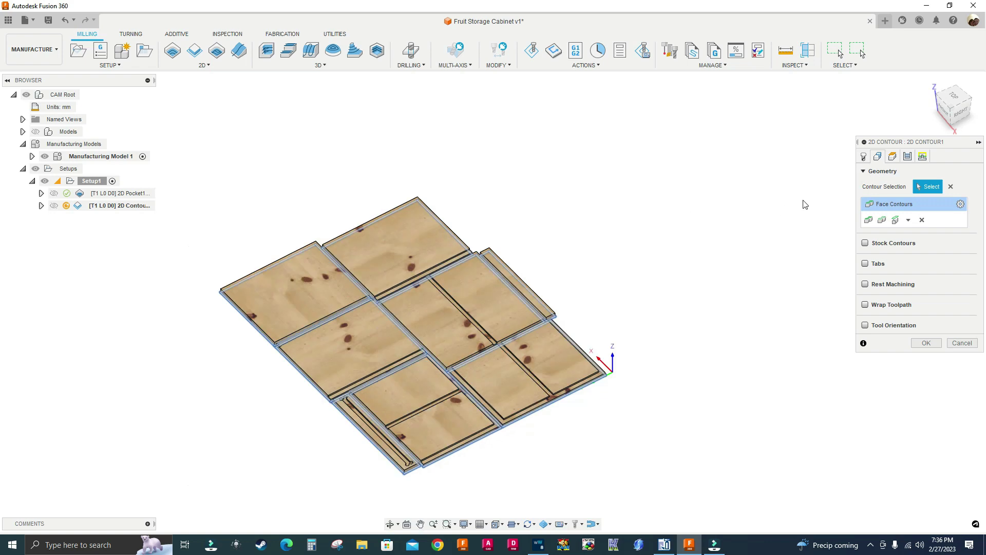
- Set the contour's bottom height offset to -0.5 mm from the selected contours and inspect the panels' lower edges
{"action": "left_click", "coordinate": [892, 156]}
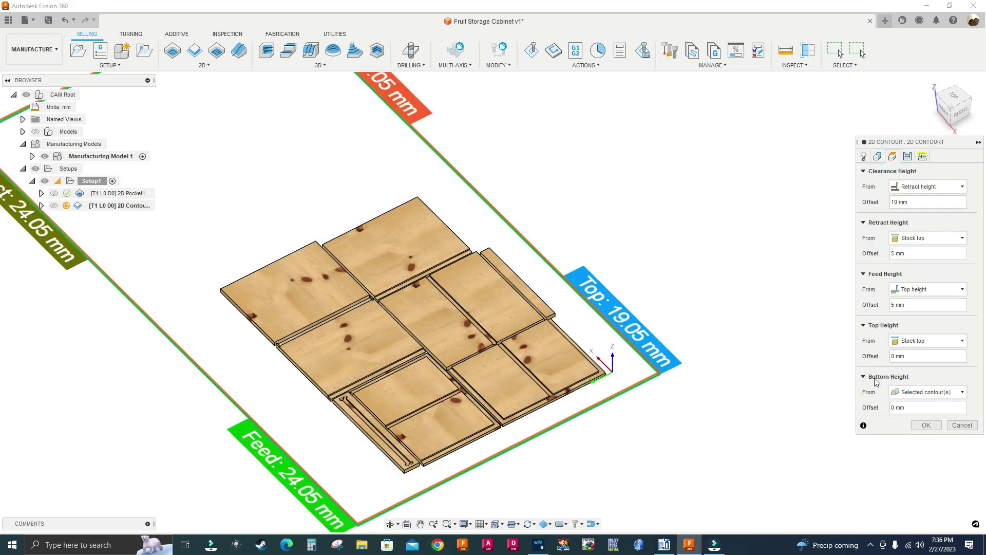
{"action": "double_click", "coordinate": [892, 408]}
{"action": "type", "text": "-.5"}
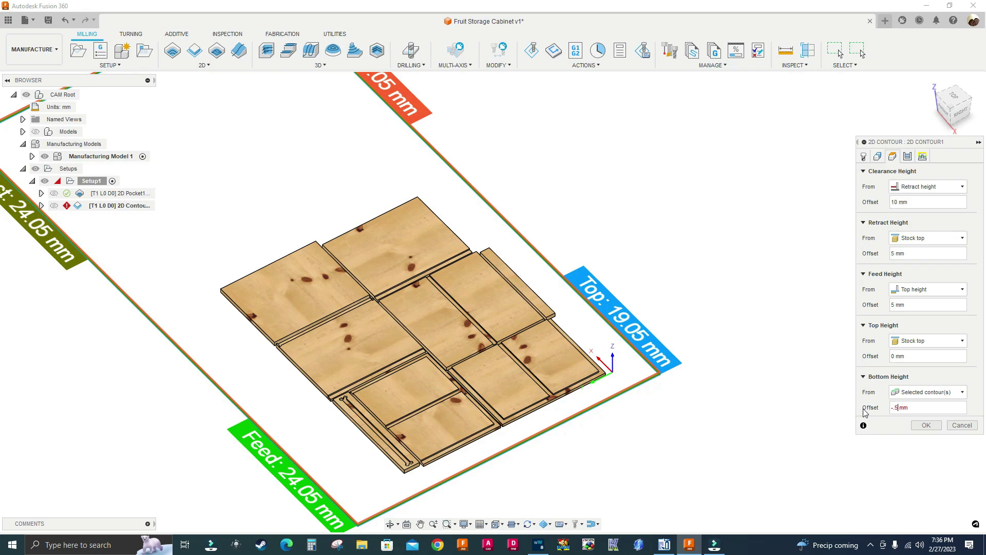
{"action": "middle_click_drag", "start_coordinate": [887, 441], "coordinate": [568, 438], "text": "shift"}
{"action": "scroll", "coordinate": [509, 348], "scroll_direction": "up", "scroll_amount": 8}
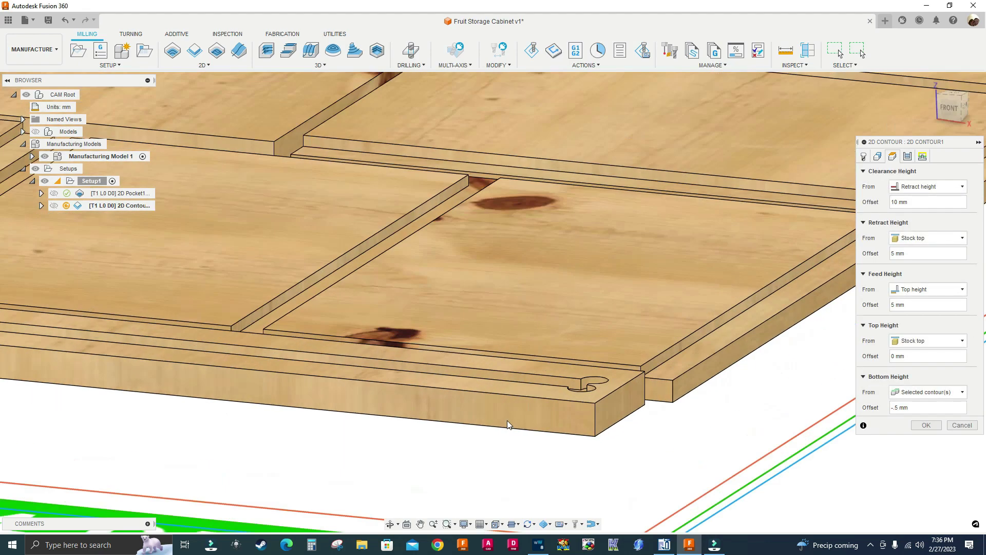
{"action": "scroll", "coordinate": [496, 416], "scroll_direction": "up", "scroll_amount": 3}
{"action": "middle_click_drag", "start_coordinate": [489, 452], "coordinate": [427, 330], "text": "shift"}
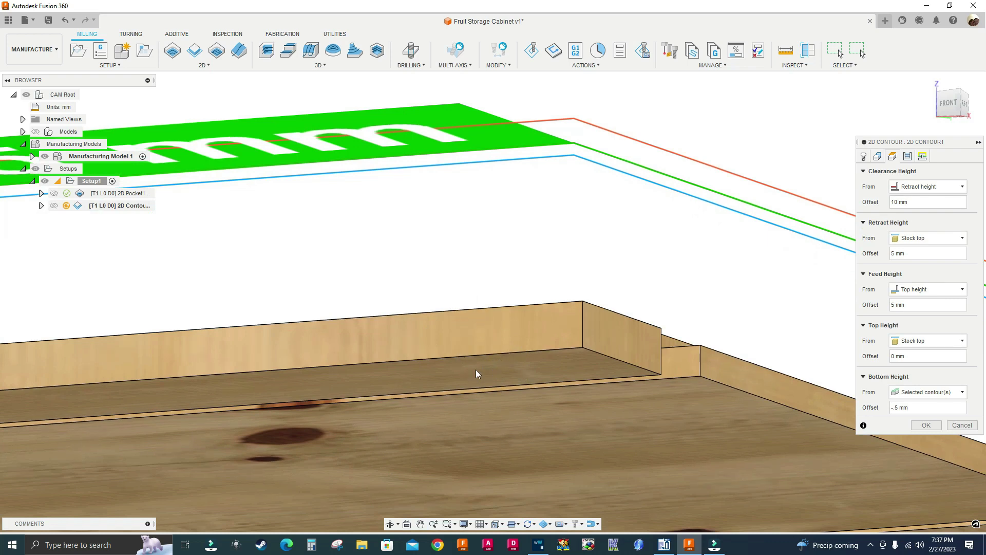
{"action": "middle_click_drag", "start_coordinate": [490, 377], "coordinate": [419, 307], "text": "shift"}
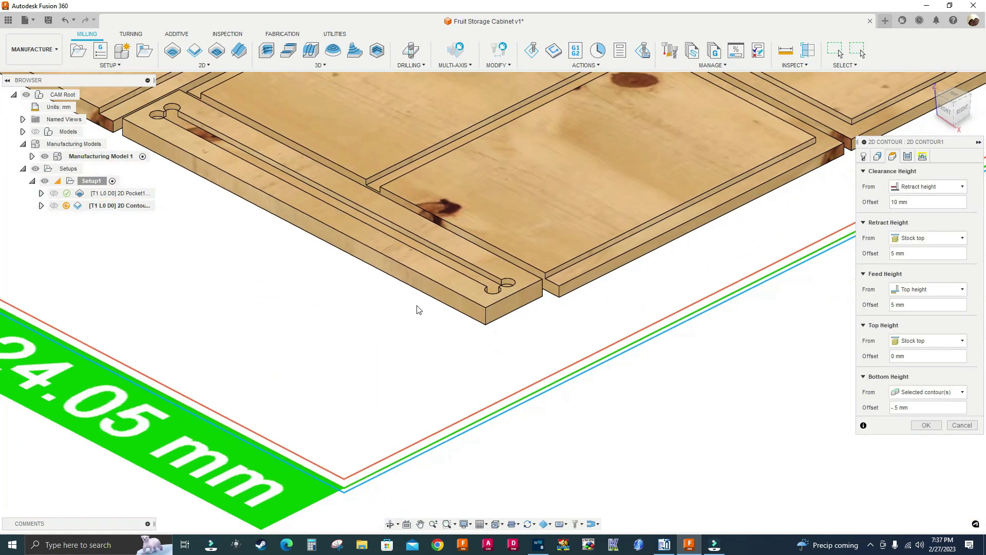
- Enable multiple depths for the 2D Contour passes, keeping the 5.4 mm maximum roughing stepdown
{"action": "left_click", "coordinate": [907, 156]}
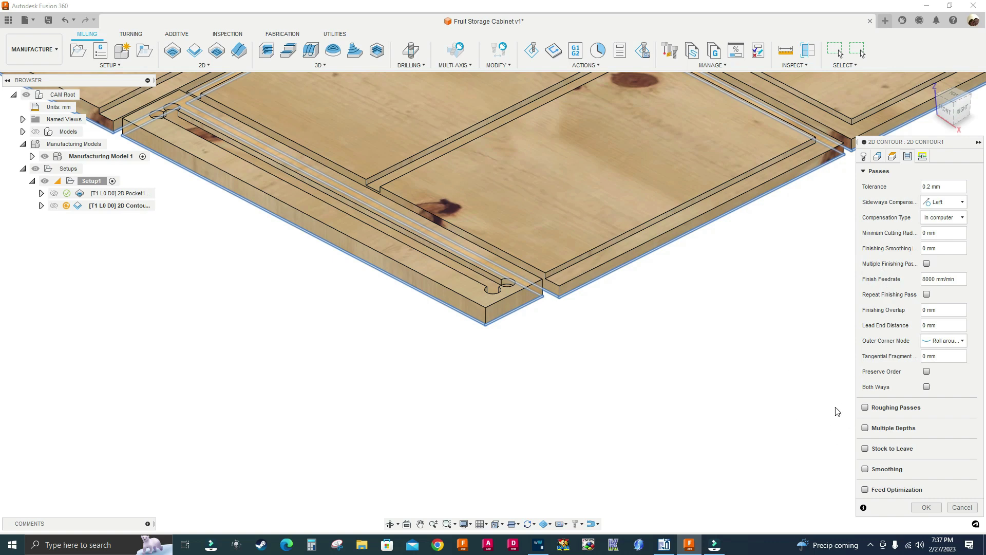
{"action": "left_click", "coordinate": [866, 429]}
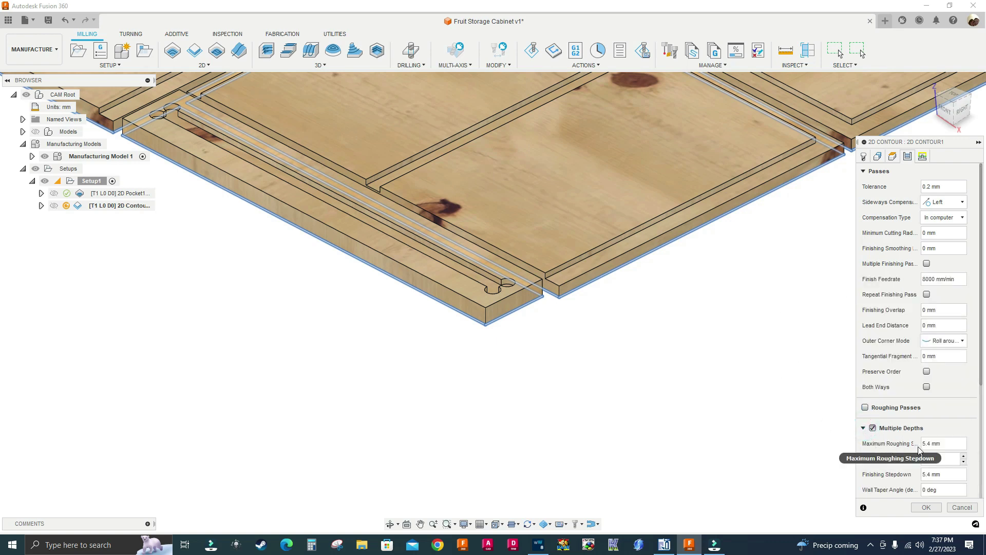
{"action": "mouse_move", "coordinate": [927, 448]}
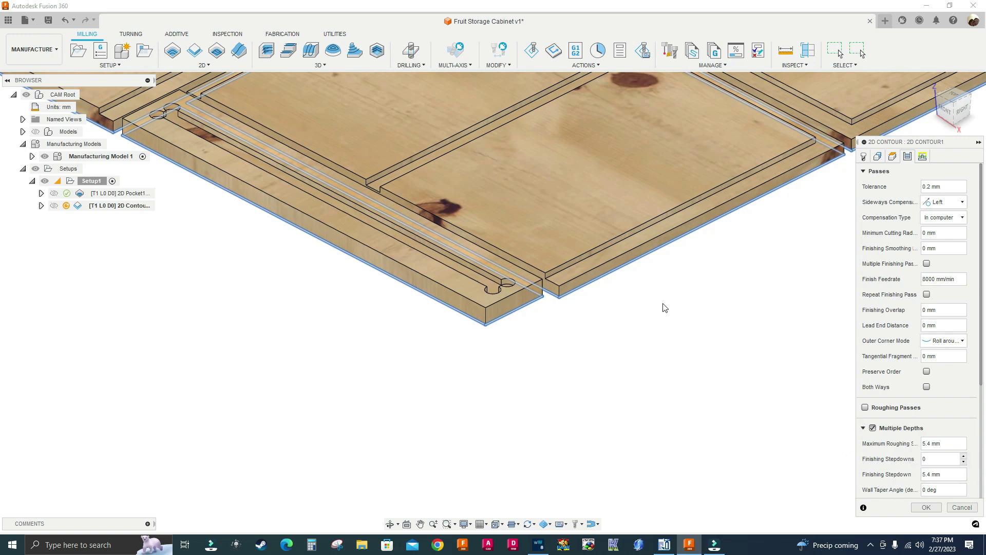
- Turn off Rough Final and Order by Islands for the multiple depths and save both settings as user defaults
{"action": "scroll", "coordinate": [663, 307], "scroll_direction": "down", "scroll_amount": 4}
{"action": "scroll", "coordinate": [943, 405], "scroll_direction": "down", "scroll_amount": 3}
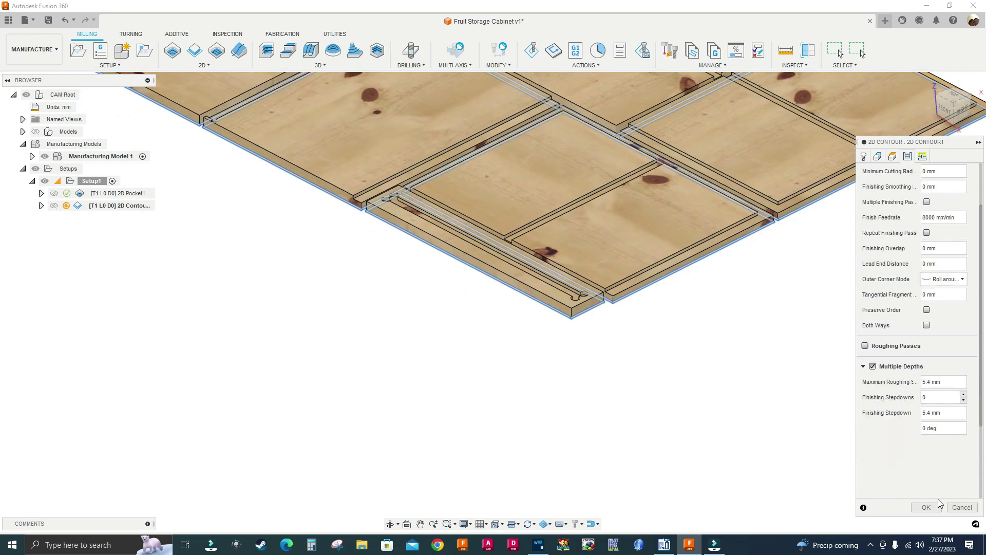
{"action": "scroll", "coordinate": [979, 411], "scroll_direction": "down", "scroll_amount": 5}
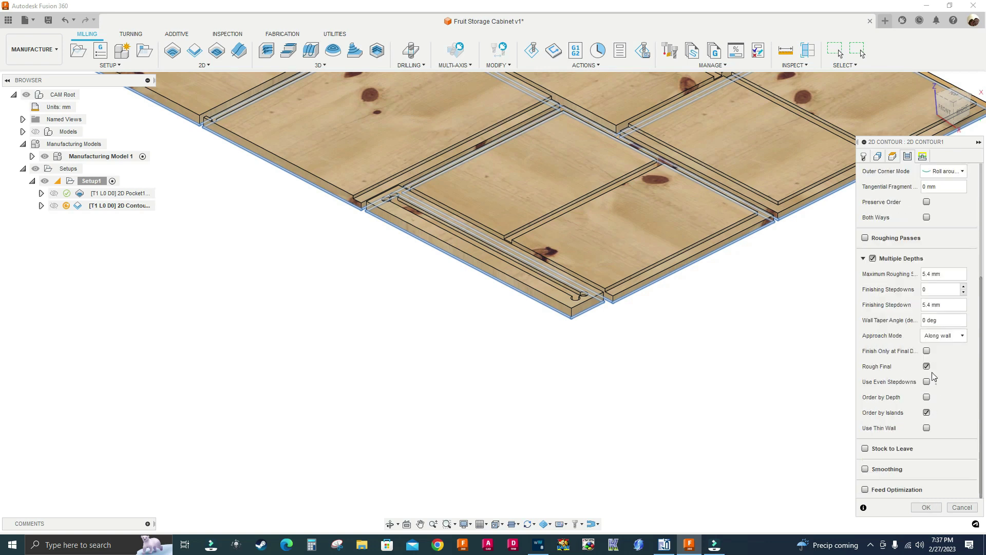
{"action": "left_click", "coordinate": [927, 366]}
{"action": "left_click", "coordinate": [936, 366]}
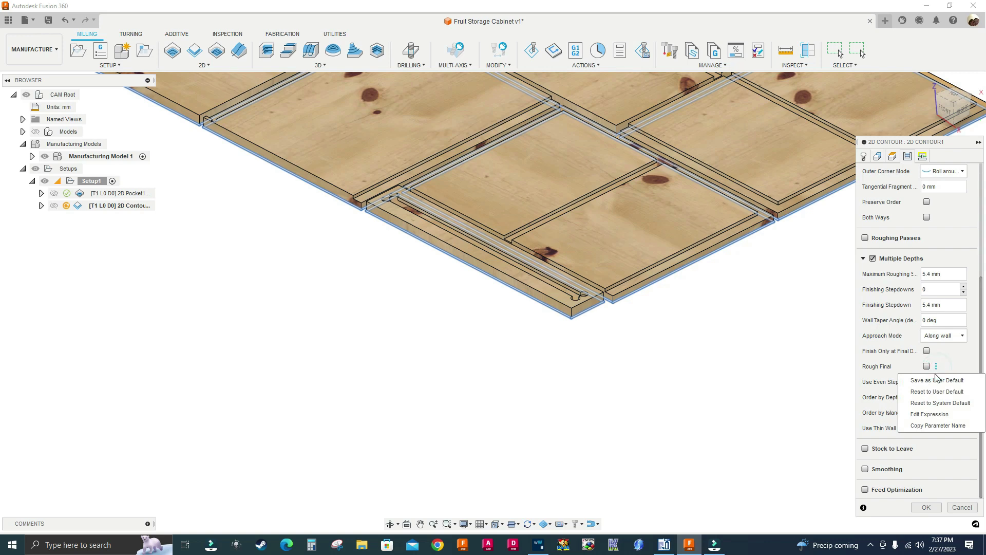
{"action": "left_click", "coordinate": [934, 381]}
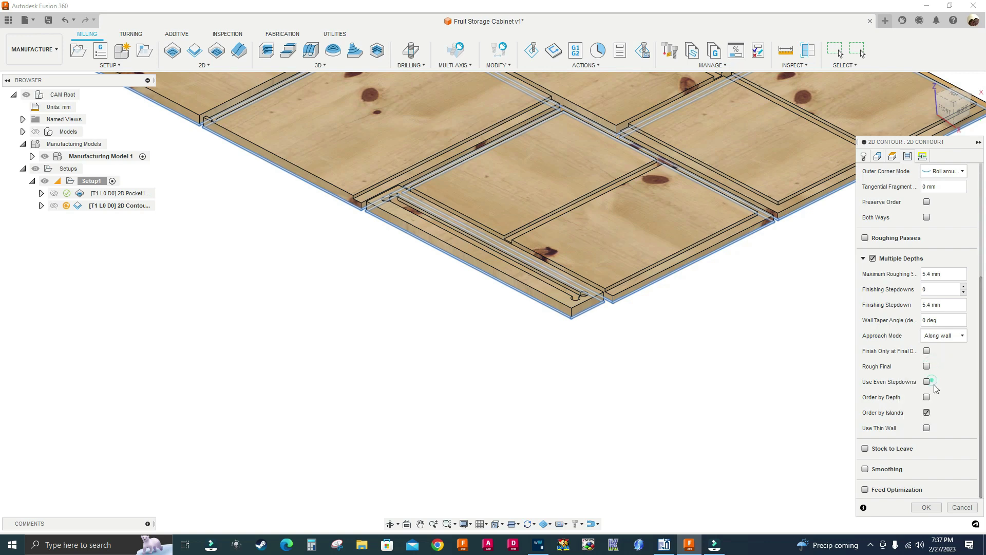
{"action": "left_click", "coordinate": [927, 412]}
{"action": "left_click", "coordinate": [937, 413]}
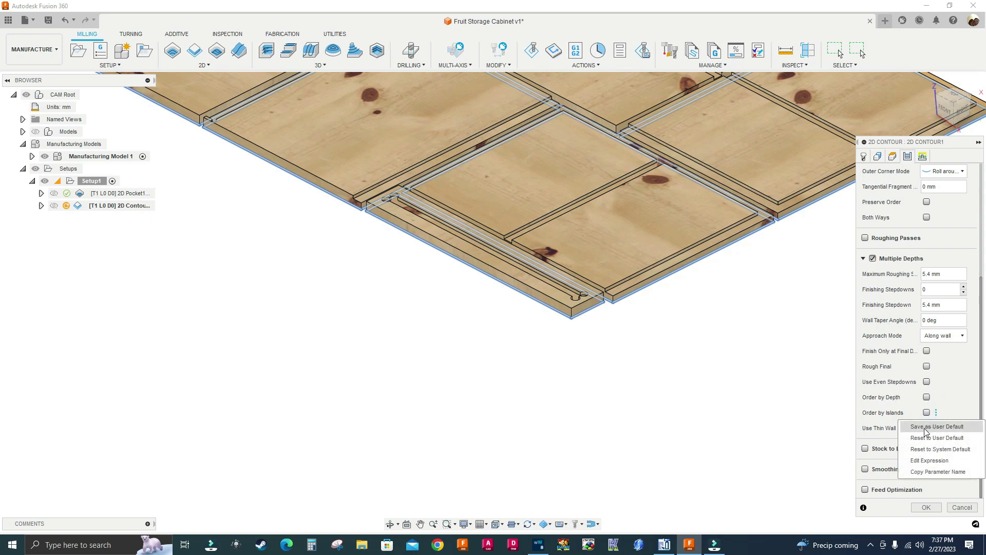
{"action": "left_click", "coordinate": [931, 427]}
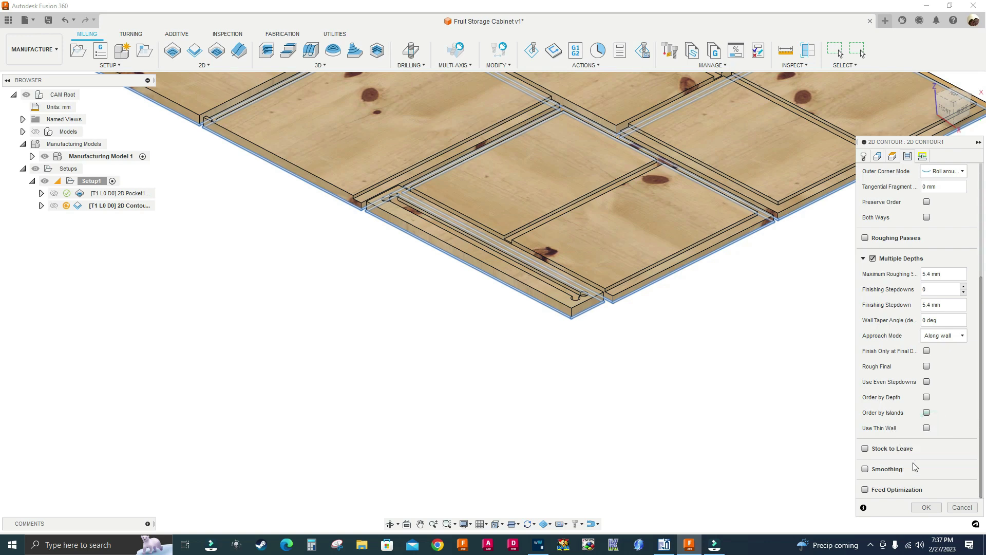
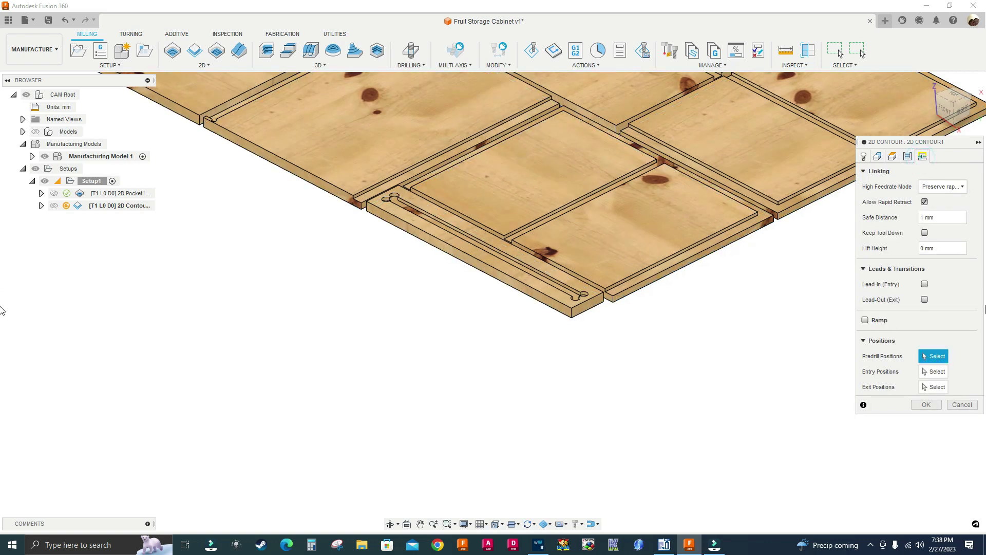
- Enable ramping for the 2D Contour with a 15 deg ramping angle and accept the operation
{"action": "left_click", "coordinate": [865, 321]}
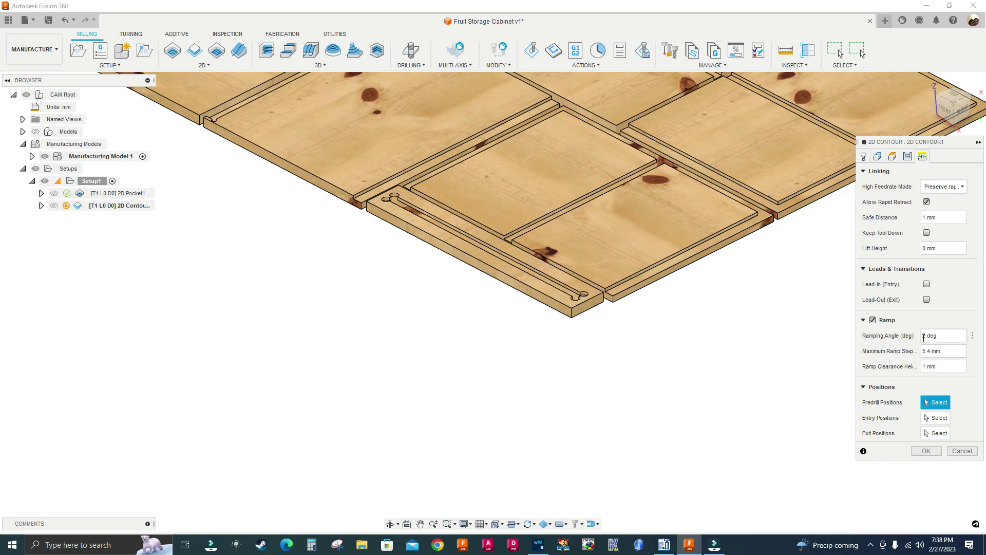
{"action": "type", "text": "15"}
{"action": "left_click", "coordinate": [925, 452]}
- Examine the 2D Contour toolpath around the nested panels in the isometric and top views
{"action": "scroll", "coordinate": [772, 370], "scroll_direction": "down", "scroll_amount": 4}
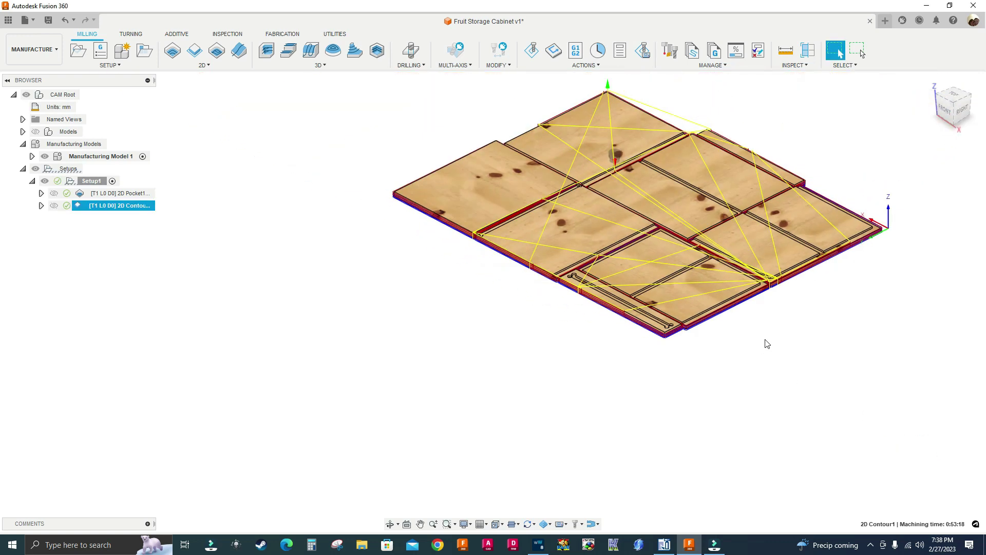
{"action": "middle_click_drag", "start_coordinate": [790, 324], "coordinate": [776, 378], "text": "shift"}
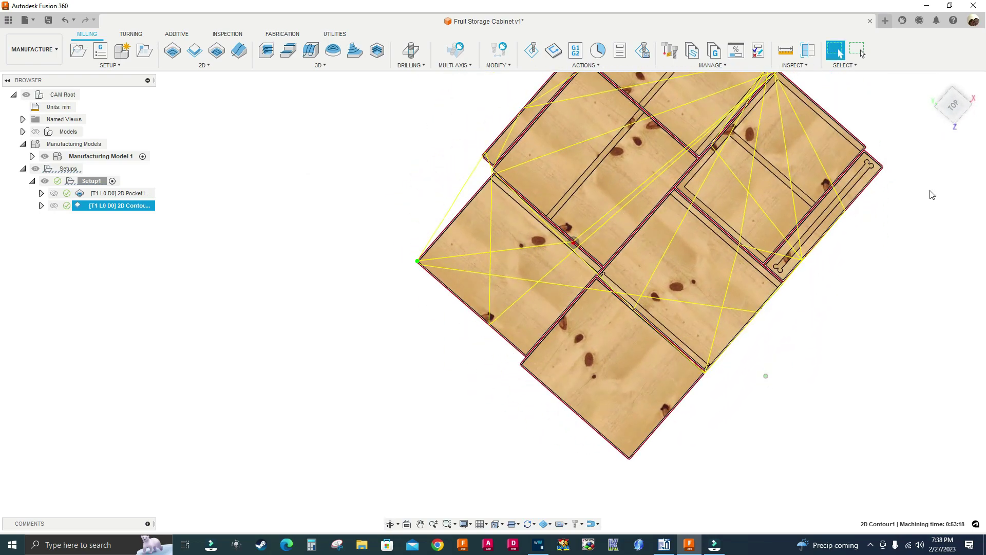
{"action": "left_click", "coordinate": [952, 105]}
{"action": "left_click", "coordinate": [931, 81]}
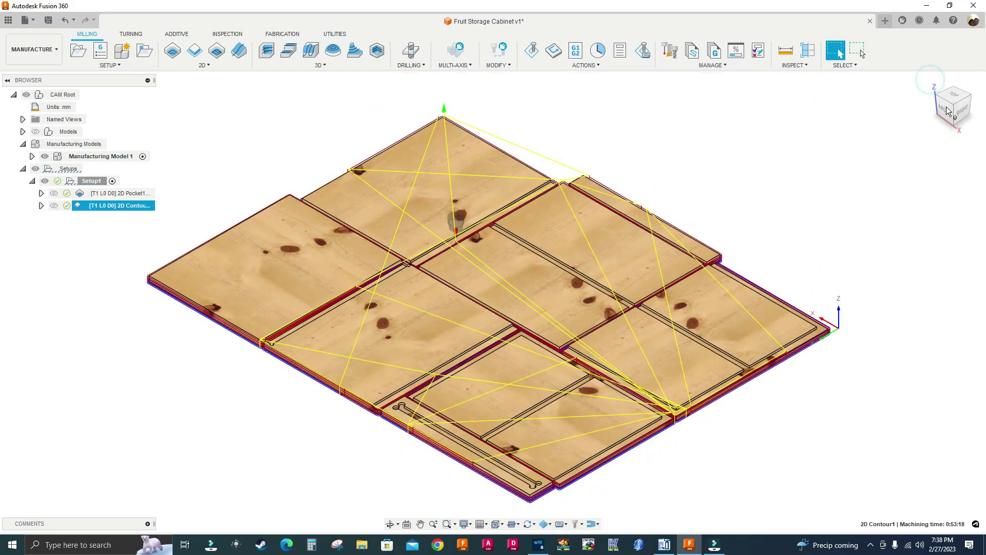
{"action": "left_click", "coordinate": [949, 97]}
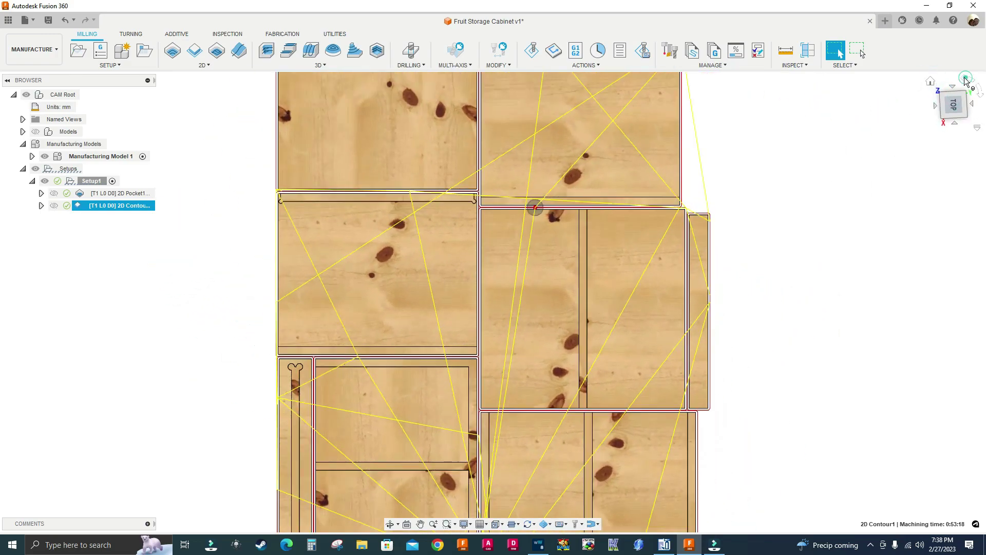
{"action": "left_click", "coordinate": [965, 81]}
{"action": "scroll", "coordinate": [269, 152], "scroll_direction": "down", "scroll_amount": 3}
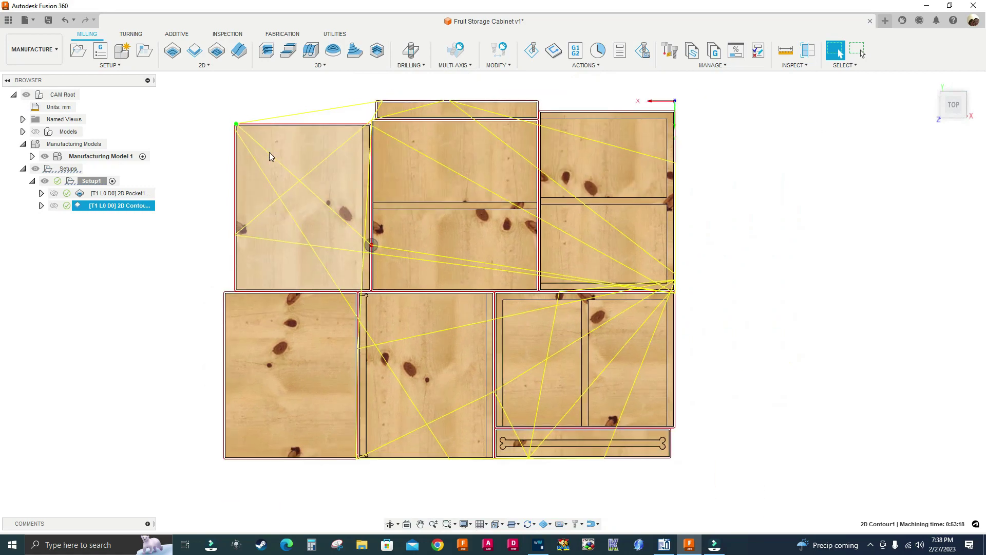
- Simulate the 2D Contour operation and inspect the cuts around the nested panels
{"action": "right_click", "coordinate": [92, 207]}
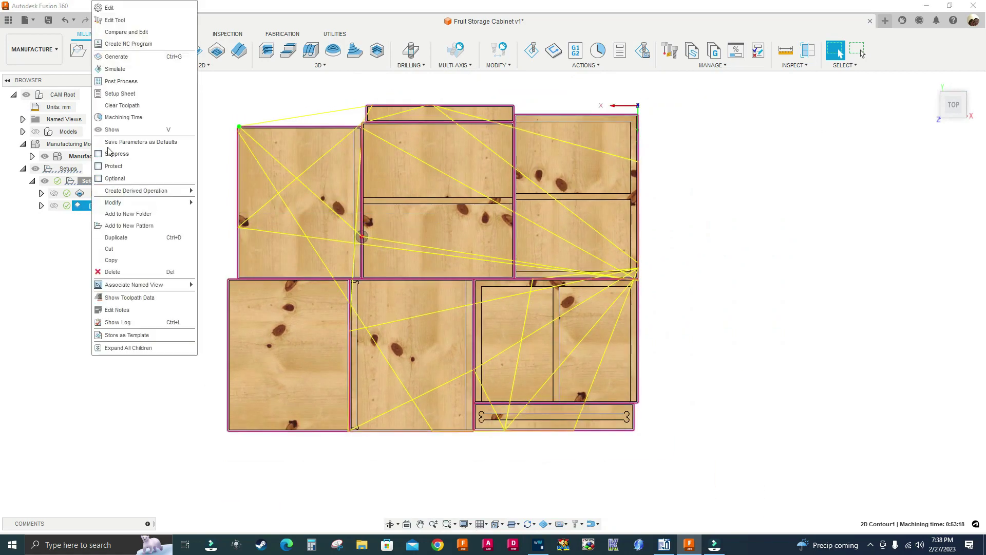
{"action": "left_click", "coordinate": [107, 70]}
{"action": "left_click", "coordinate": [493, 483]}
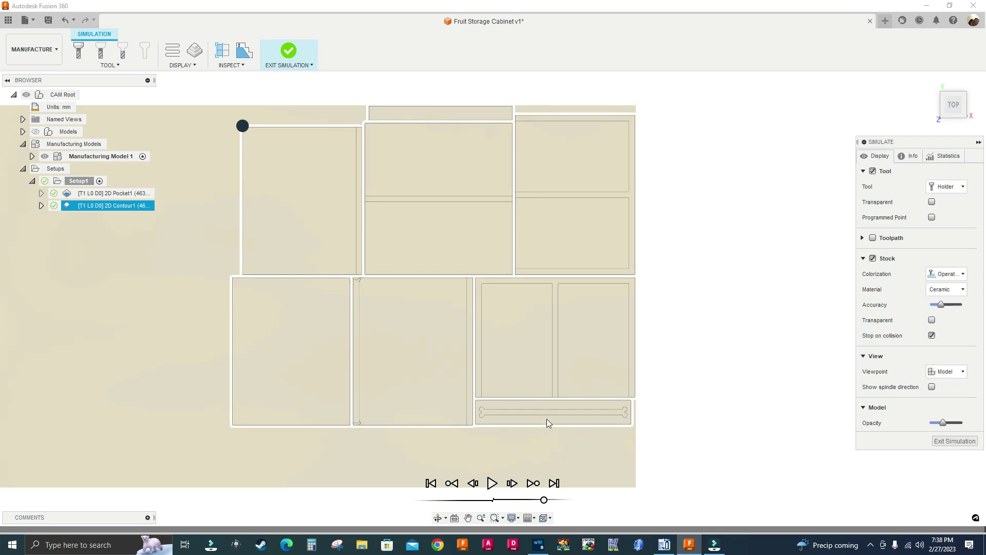
{"action": "middle_click_drag", "start_coordinate": [658, 405], "coordinate": [511, 278], "text": "shift"}
{"action": "scroll", "coordinate": [512, 277], "scroll_direction": "down", "scroll_amount": 2}
{"action": "scroll", "coordinate": [356, 239], "scroll_direction": "up", "scroll_amount": 2}
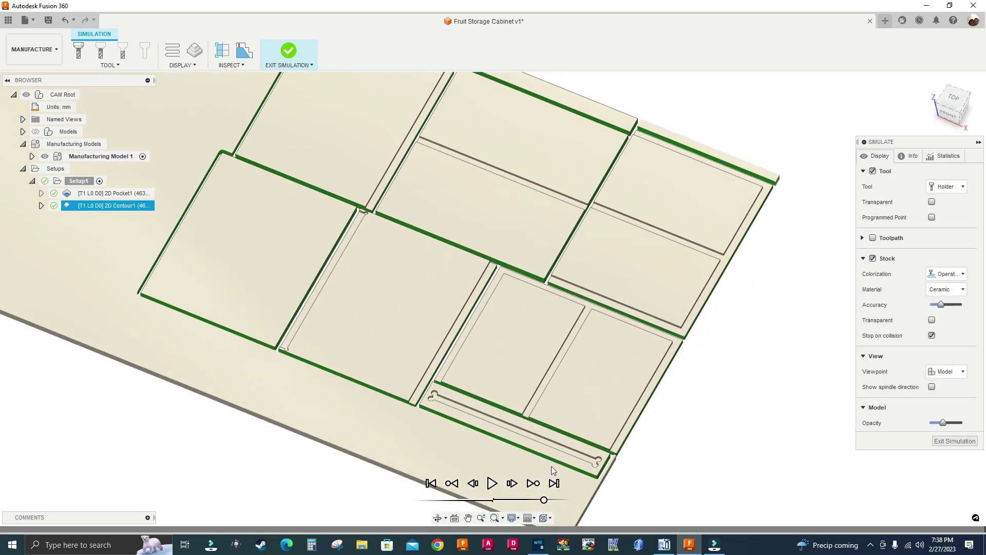
- Run the contour simulation at a slower playback speed and inspect the cutter close up at the panel gaps
{"action": "left_click", "coordinate": [512, 500]}
{"action": "left_click", "coordinate": [492, 483]}
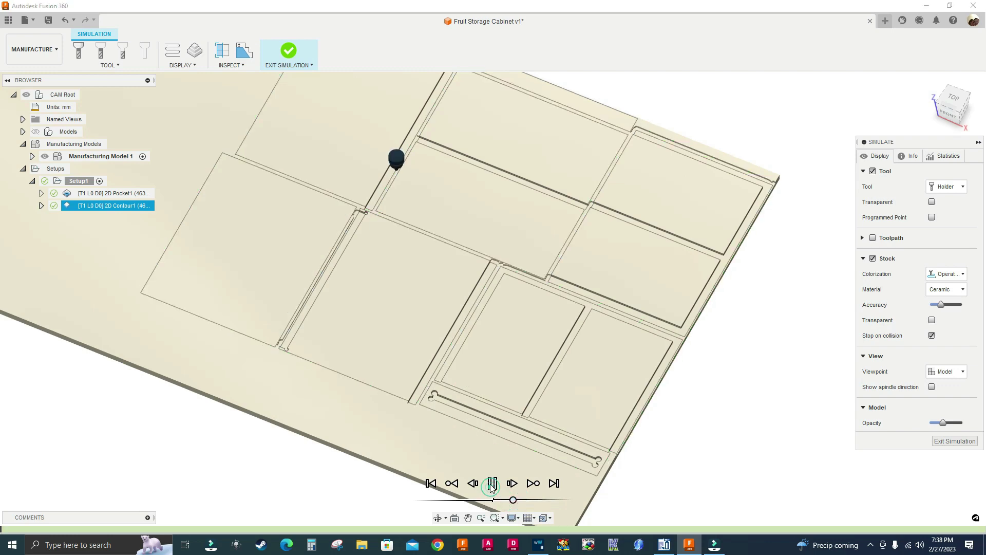
{"action": "middle_click_drag", "start_coordinate": [330, 281], "coordinate": [346, 204], "text": "shift"}
{"action": "scroll", "coordinate": [372, 161], "scroll_direction": "up", "scroll_amount": 5}
{"action": "middle_click_drag", "start_coordinate": [372, 162], "coordinate": [513, 251], "text": "shift"}
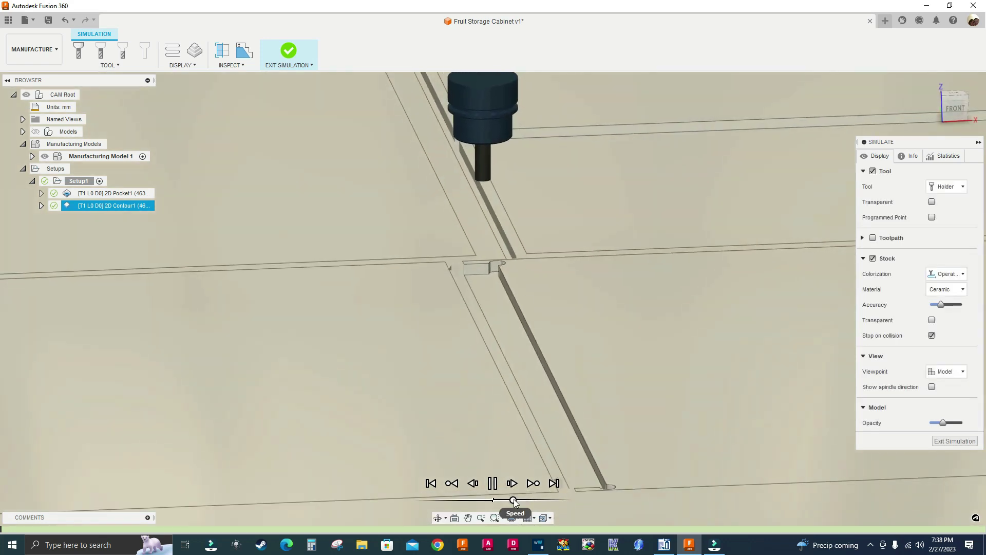
{"action": "left_click_drag", "start_coordinate": [517, 501], "coordinate": [518, 503]}
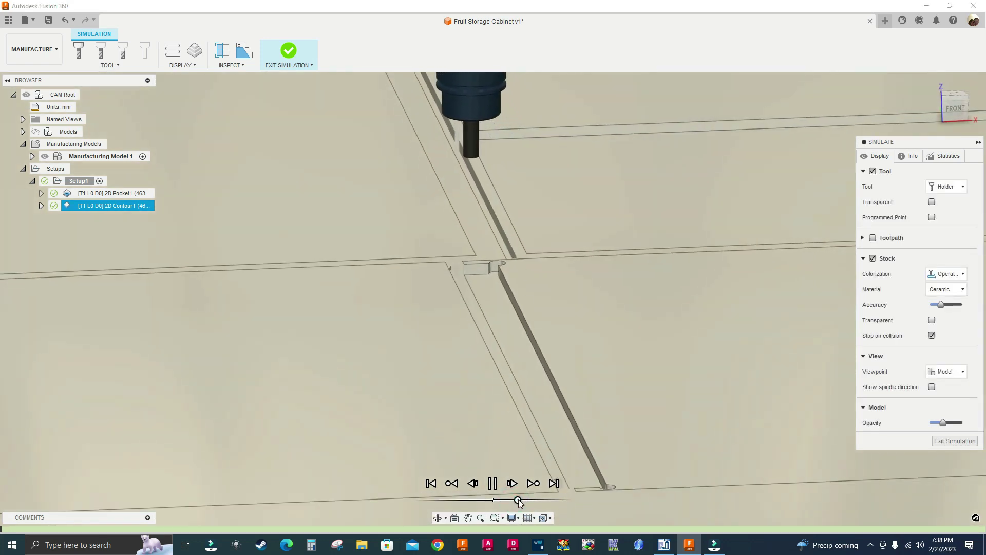
- Follow the simulated cutter along the panel edges, then exit the simulation
{"action": "scroll", "coordinate": [443, 227], "scroll_direction": "down", "scroll_amount": 5}
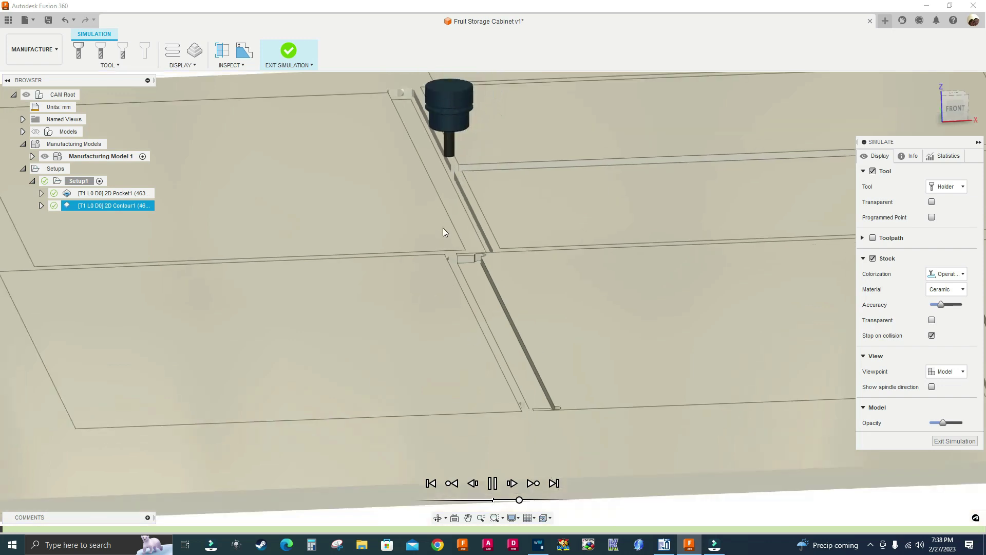
{"action": "scroll", "coordinate": [441, 154], "scroll_direction": "up", "scroll_amount": 5}
{"action": "scroll", "coordinate": [441, 165], "scroll_direction": "down", "scroll_amount": 3}
{"action": "scroll", "coordinate": [438, 184], "scroll_direction": "up", "scroll_amount": 2}
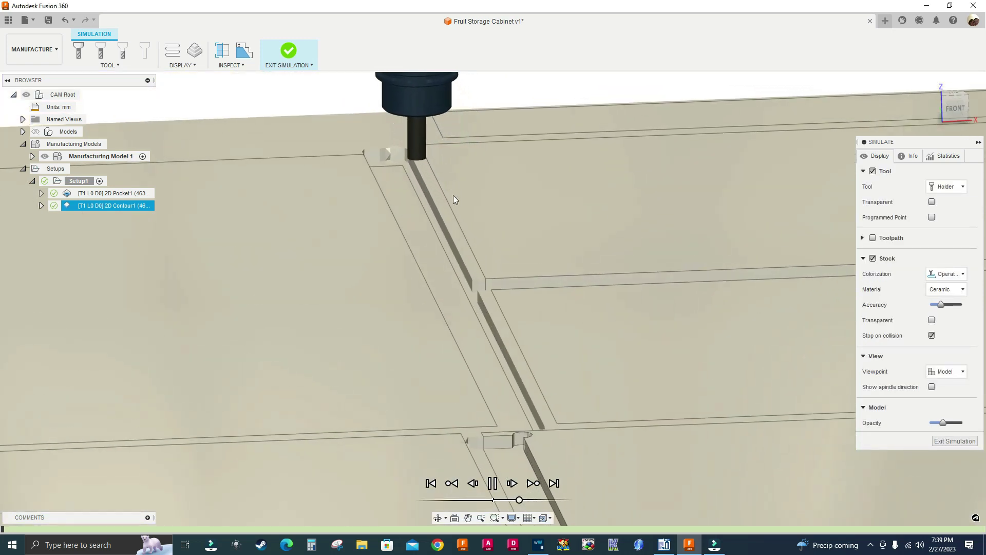
{"action": "middle_click_drag", "start_coordinate": [443, 177], "coordinate": [414, 242], "text": "shift"}
{"action": "scroll", "coordinate": [496, 202], "scroll_direction": "down", "scroll_amount": 3}
{"action": "scroll", "coordinate": [467, 211], "scroll_direction": "up", "scroll_amount": 3}
{"action": "scroll", "coordinate": [475, 174], "scroll_direction": "down", "scroll_amount": 1}
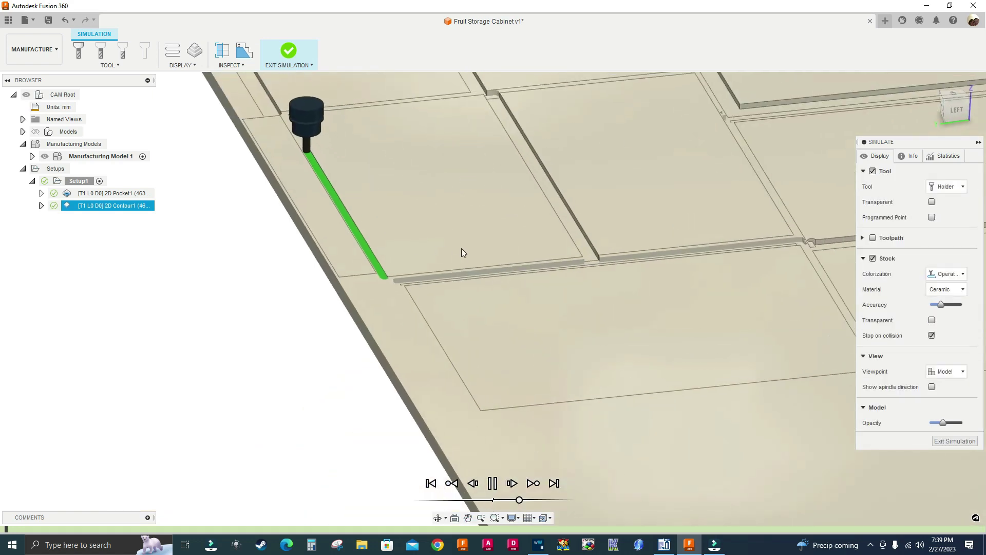
{"action": "left_click", "coordinate": [941, 440]}
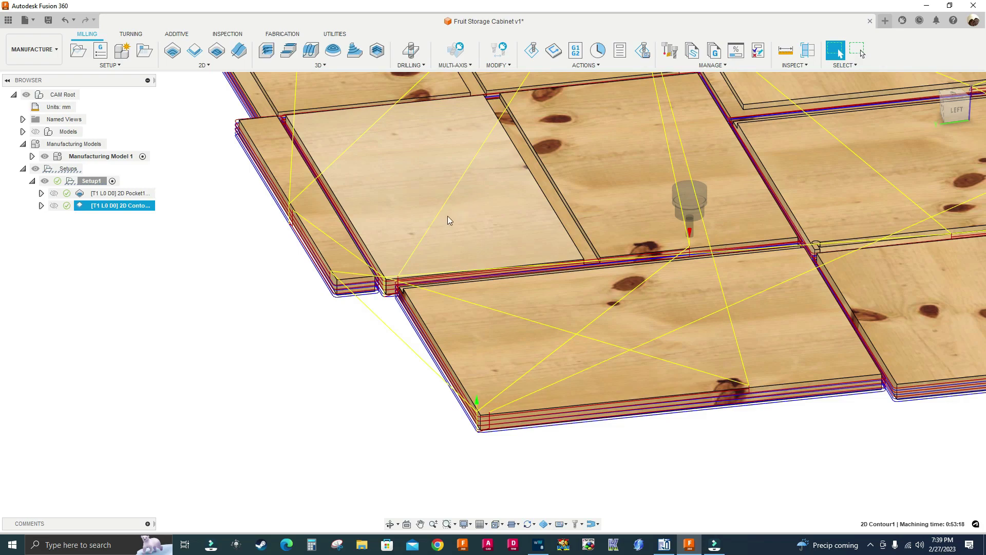
- Examine the contour toolpath in the gaps between the grooved panels
{"action": "middle_click_drag", "start_coordinate": [457, 214], "coordinate": [742, 288], "text": "shift"}
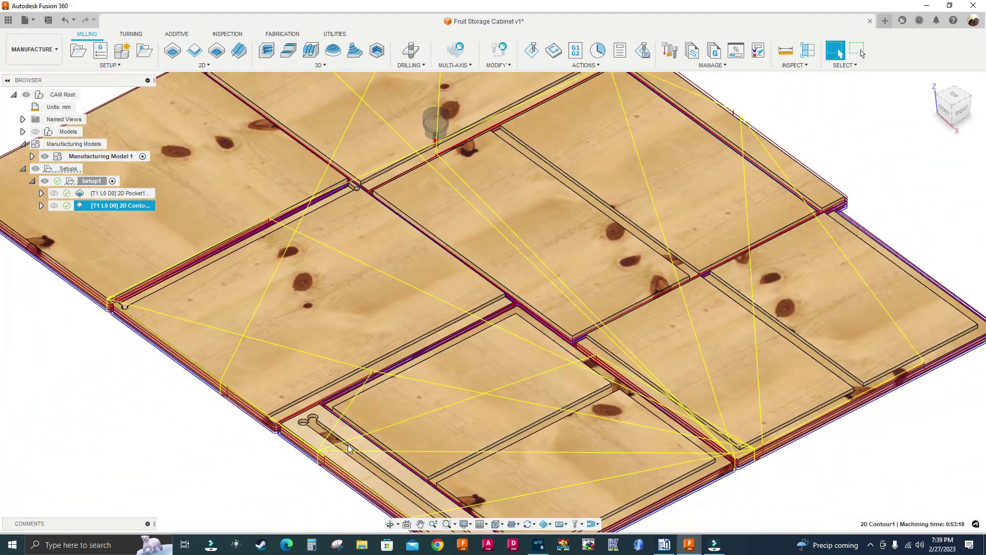
{"action": "scroll", "coordinate": [719, 250], "scroll_direction": "up", "scroll_amount": 5}
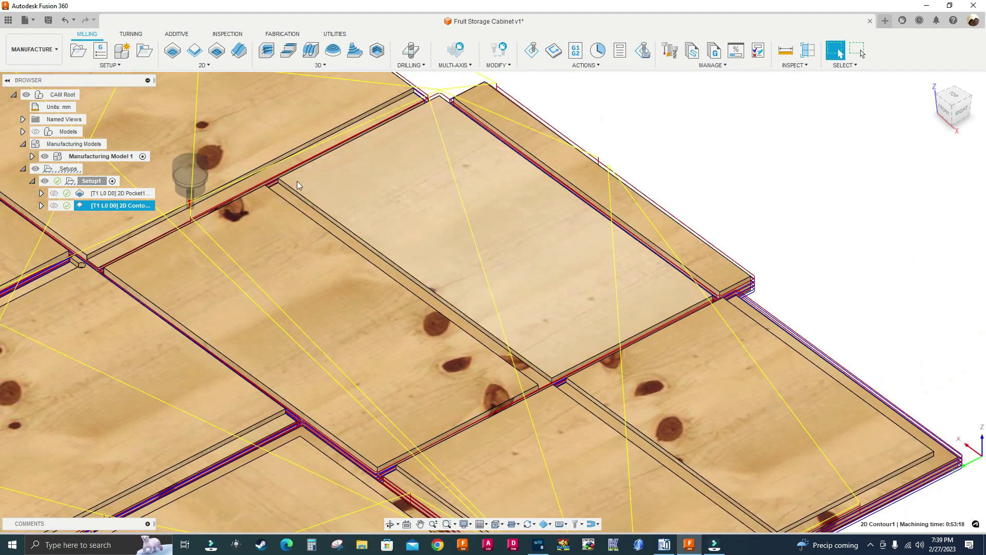
{"action": "scroll", "coordinate": [297, 181], "scroll_direction": "up", "scroll_amount": 2}
{"action": "middle_click_drag", "start_coordinate": [272, 172], "coordinate": [335, 191], "text": "shift"}
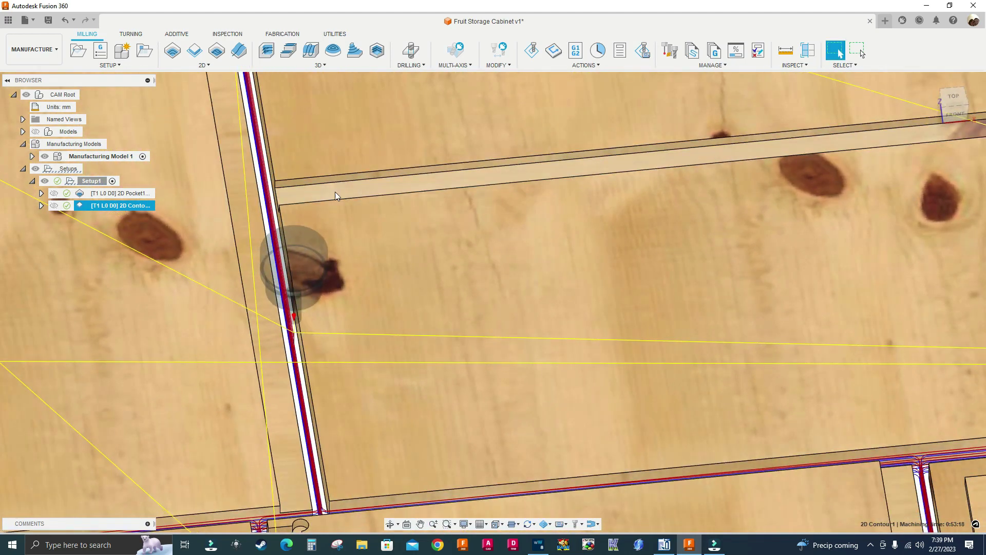
{"action": "scroll", "coordinate": [335, 192], "scroll_direction": "down", "scroll_amount": 10}
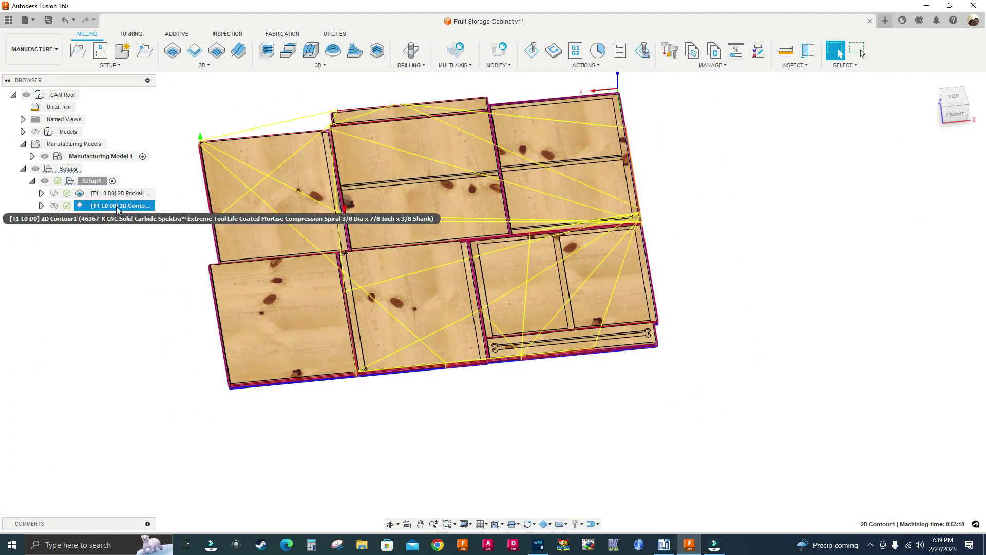
- Edit the 2D Contour operation and reference its clearance height from the recessed border face of the corner panel nearest the origin
{"action": "right_click", "coordinate": [117, 210]}
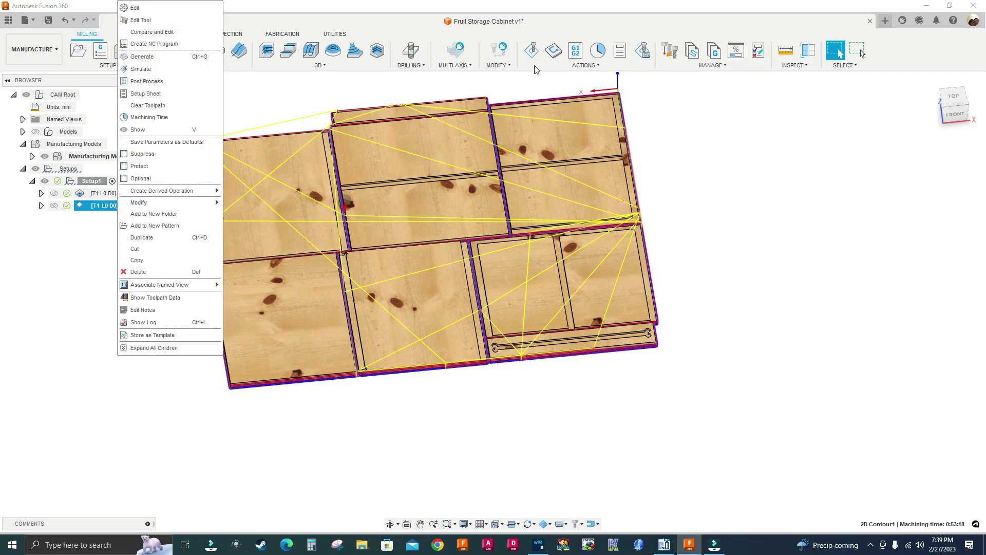
{"action": "left_click", "coordinate": [170, 11]}
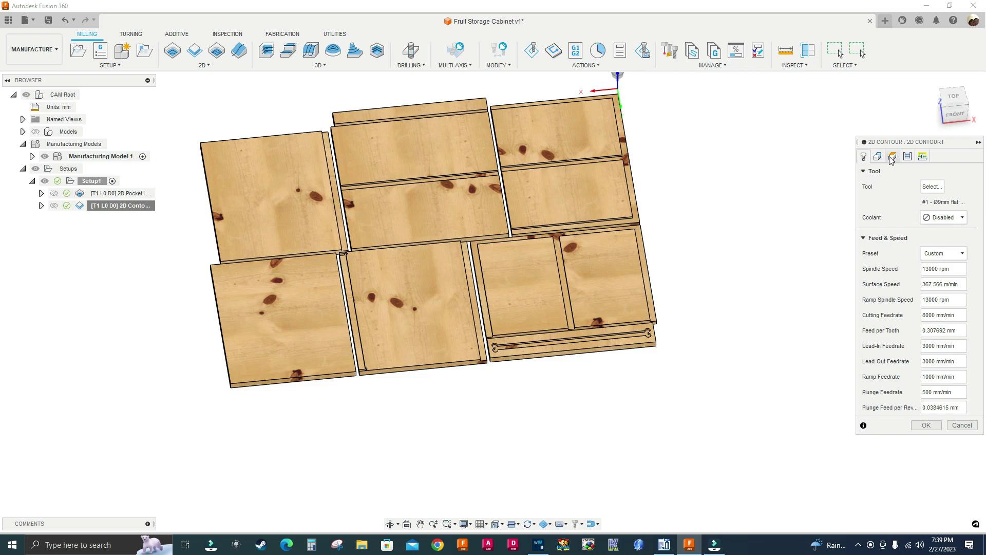
{"action": "left_click", "coordinate": [896, 161]}
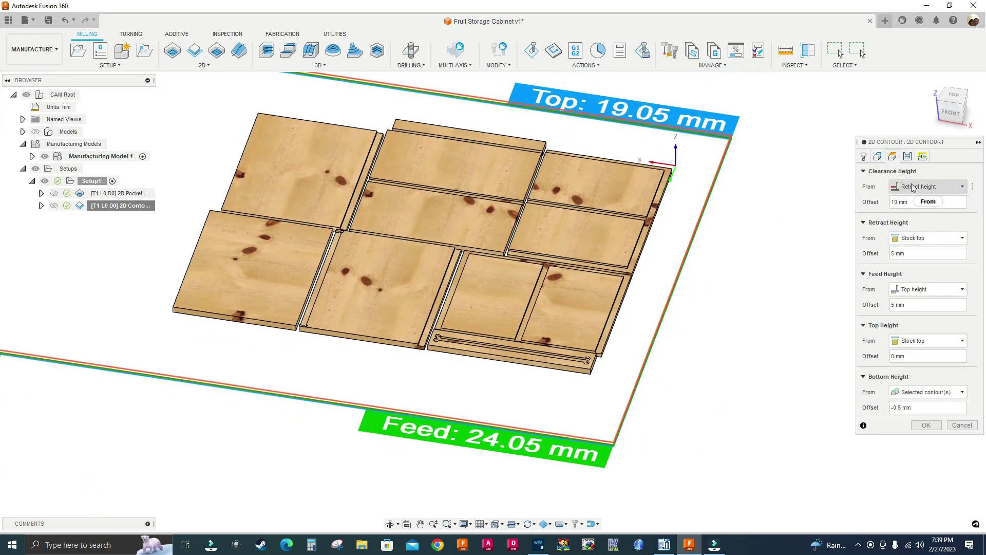
{"action": "left_click", "coordinate": [952, 187]}
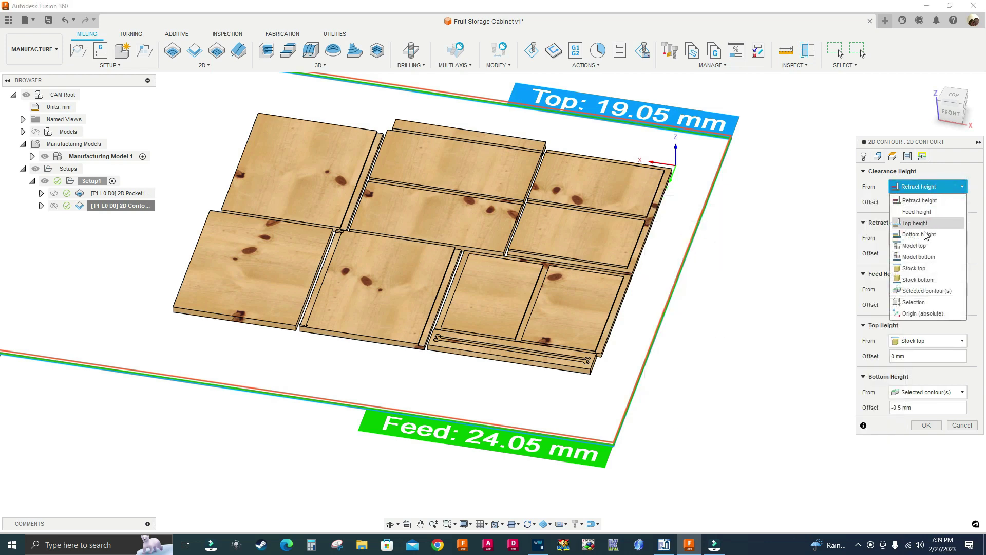
{"action": "left_click", "coordinate": [915, 302]}
{"action": "scroll", "coordinate": [671, 256], "scroll_direction": "up", "scroll_amount": 6}
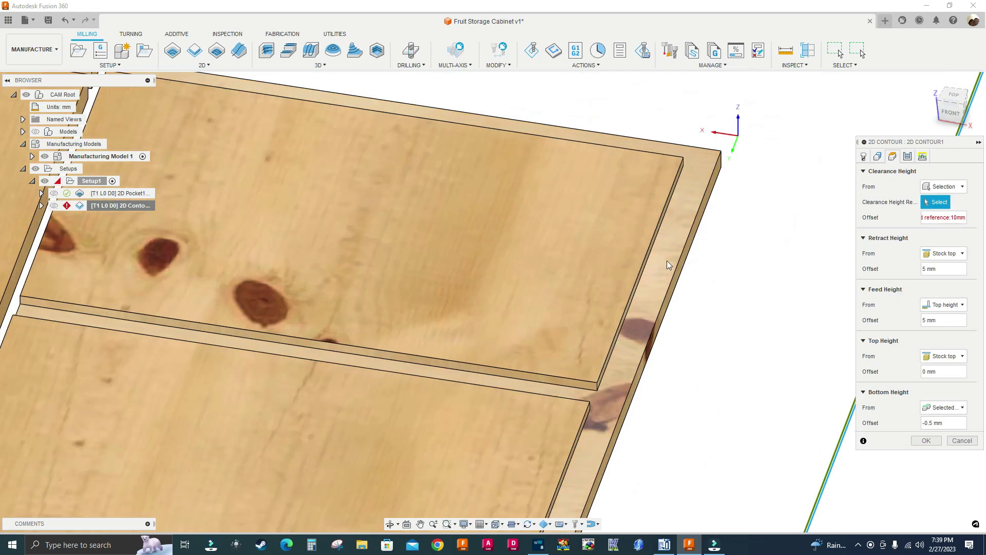
{"action": "left_click", "coordinate": [664, 267]}
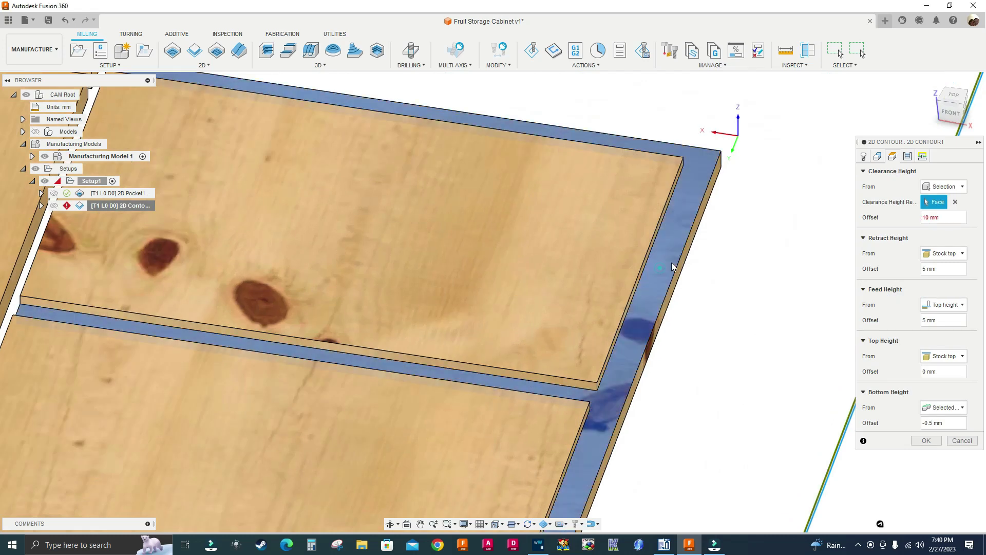
- Reference the contour's retract height and feed height from the same recessed face of the corner panel
{"action": "left_click", "coordinate": [935, 256]}
{"action": "left_click", "coordinate": [932, 369]}
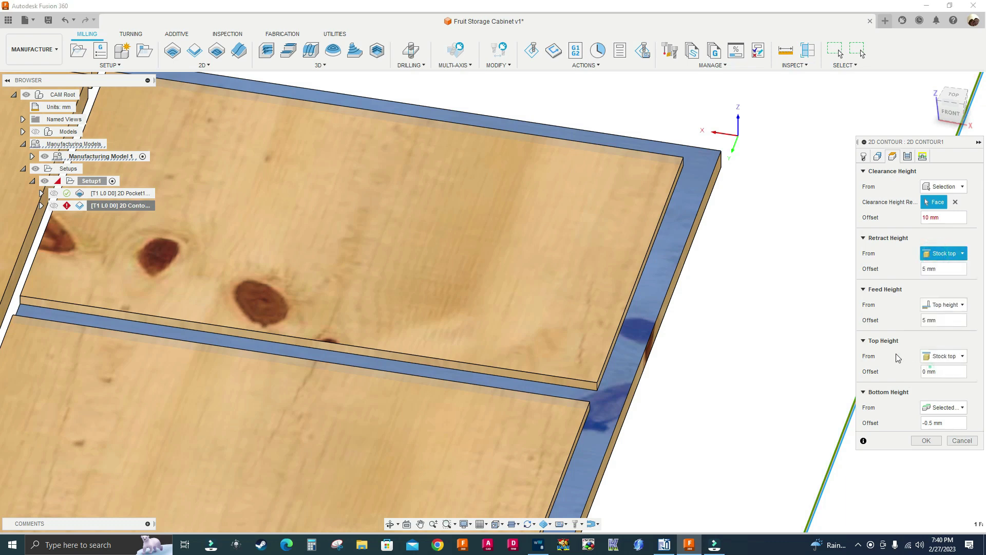
{"action": "scroll", "coordinate": [671, 298], "scroll_direction": "up", "scroll_amount": 3}
{"action": "left_click", "coordinate": [619, 275]}
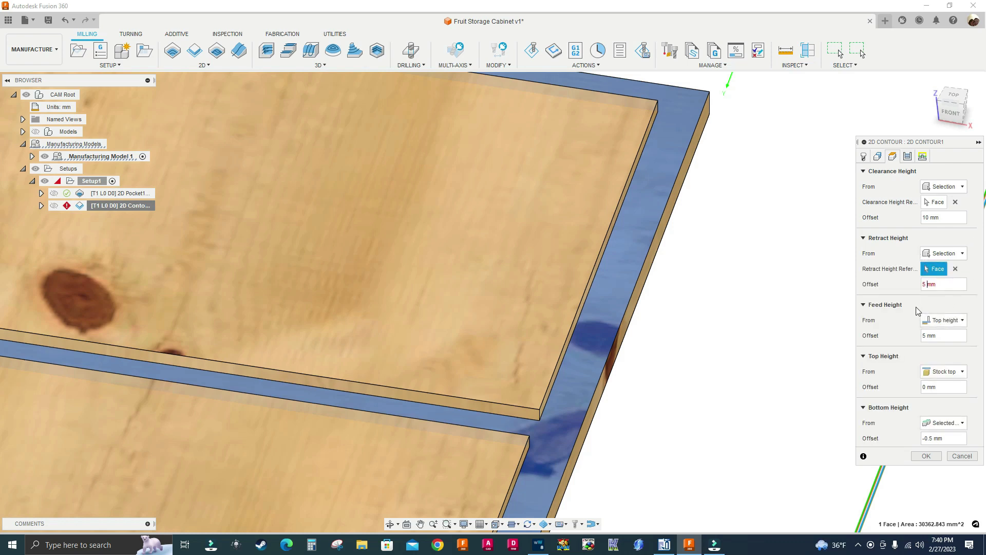
{"action": "left_click", "coordinate": [940, 319]}
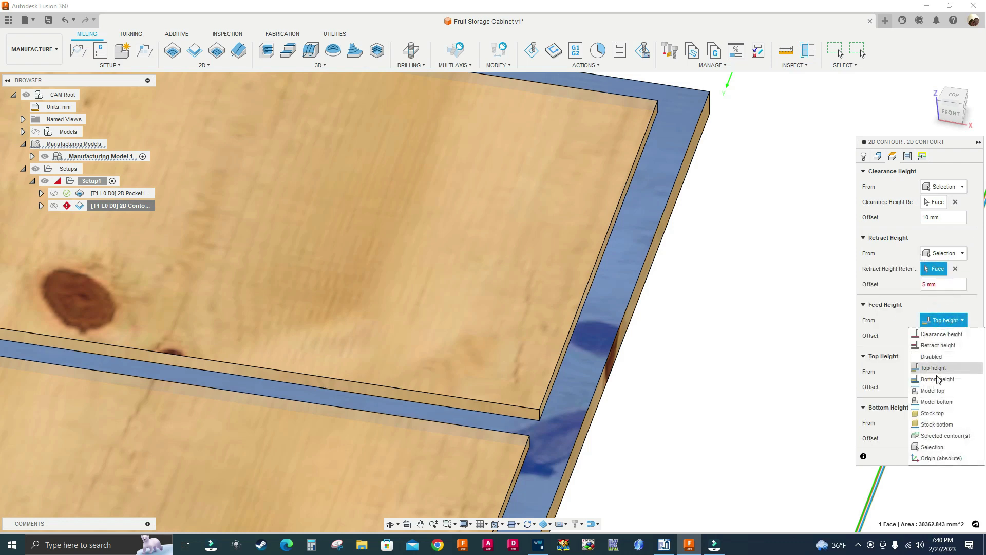
{"action": "left_click", "coordinate": [932, 446]}
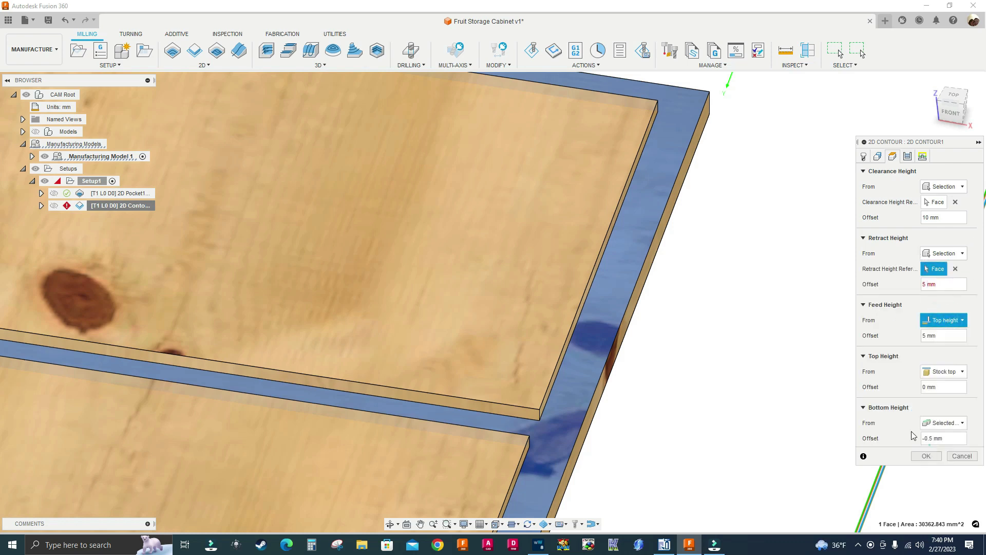
{"action": "left_click", "coordinate": [620, 255]}
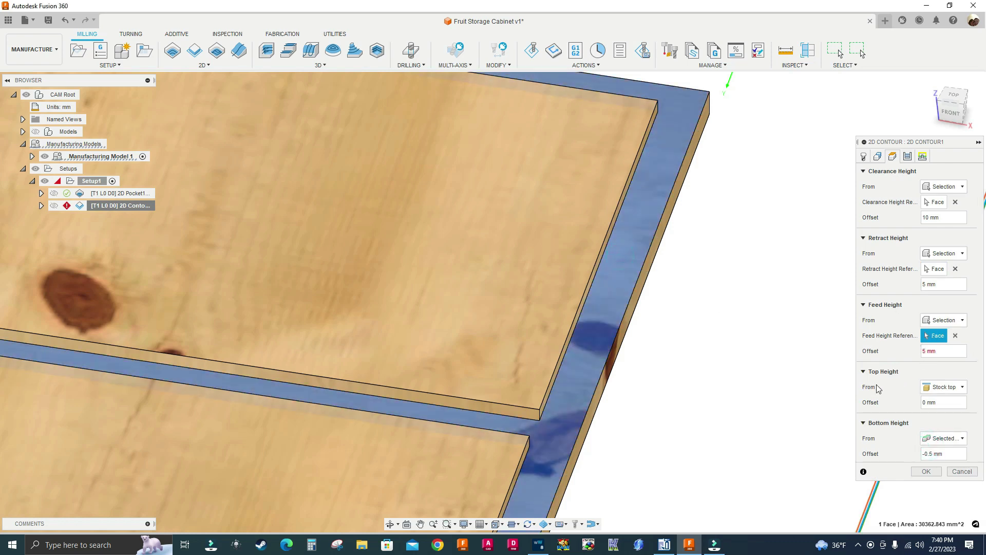
- Reference the contour's top height from the recessed panel face and apply the changes to recalculate the toolpath
{"action": "left_click", "coordinate": [943, 388]}
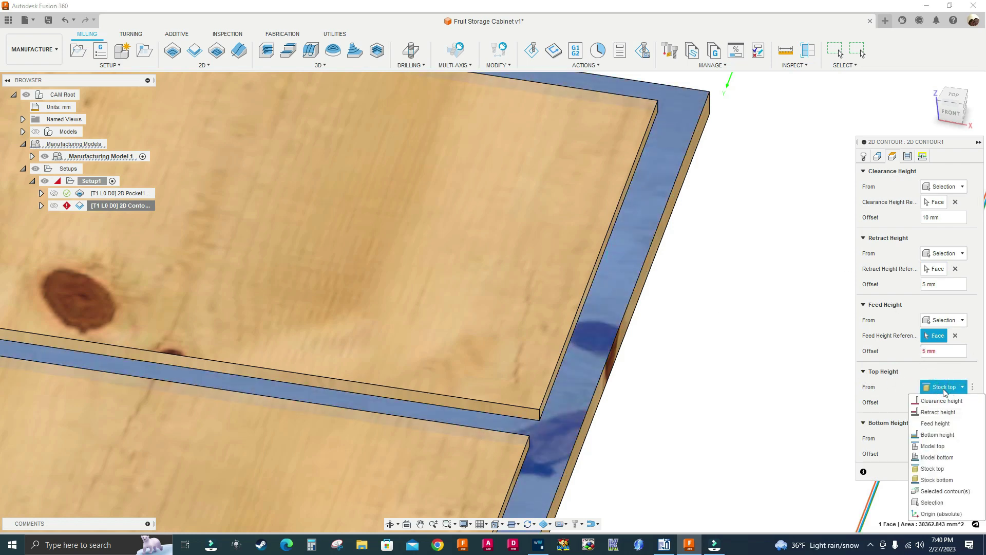
{"action": "left_click", "coordinate": [932, 503]}
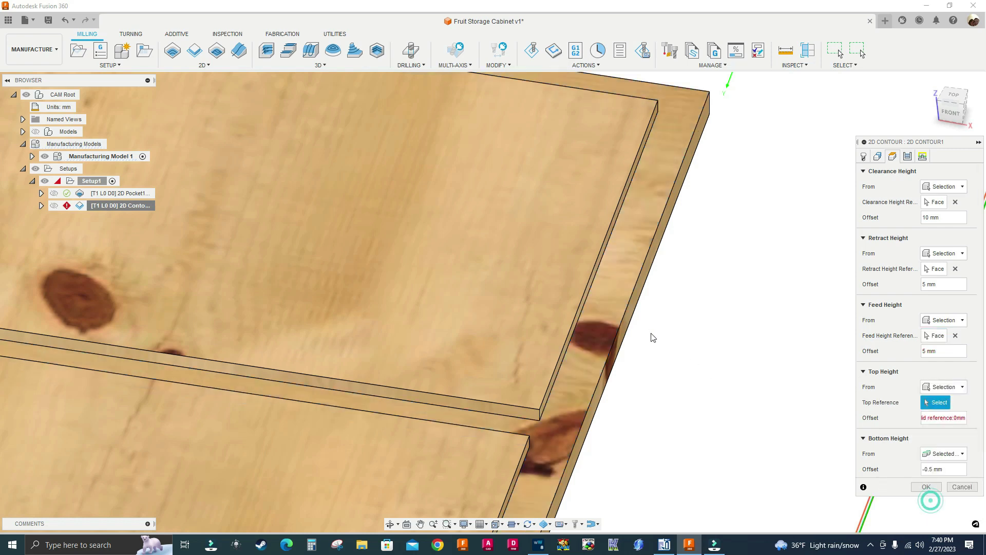
{"action": "left_click", "coordinate": [615, 294]}
{"action": "scroll", "coordinate": [647, 272], "scroll_direction": "down", "scroll_amount": 4}
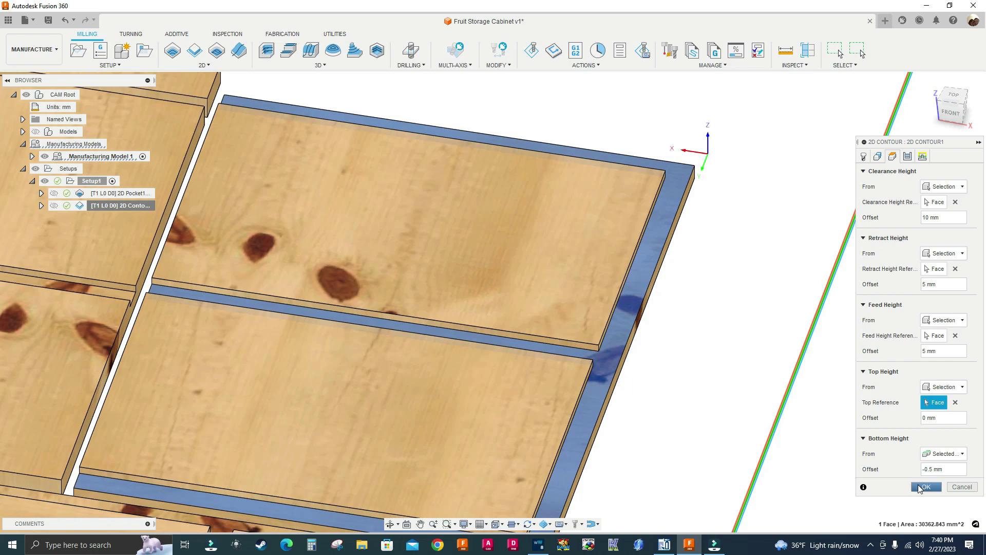
{"action": "left_click", "coordinate": [925, 487]}
- Simulate the revised 2D Contour close up at the panel gap to check for collisions, then exit the simulation
{"action": "scroll", "coordinate": [769, 359], "scroll_direction": "down", "scroll_amount": 2}
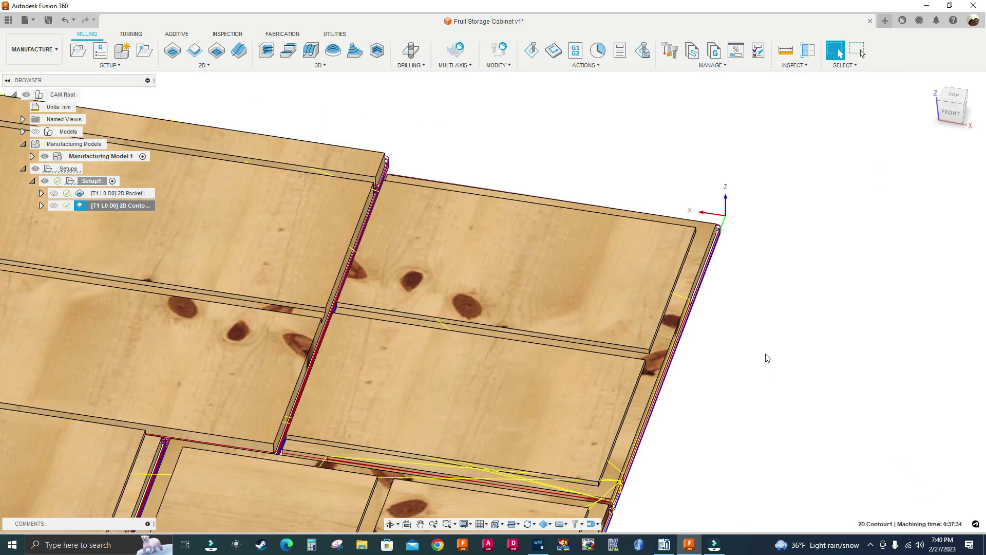
{"action": "scroll", "coordinate": [767, 359], "scroll_direction": "down", "scroll_amount": 5}
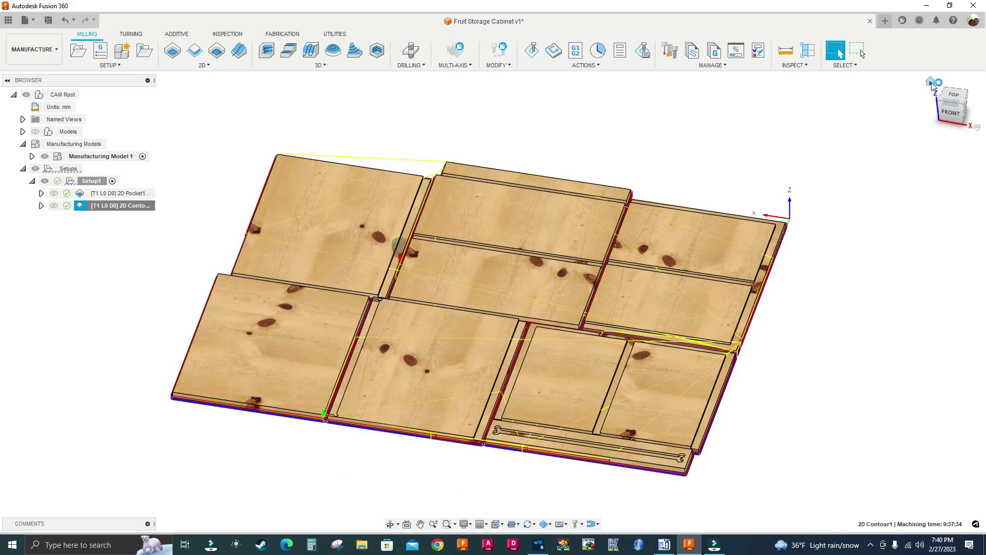
{"action": "left_click", "coordinate": [932, 84]}
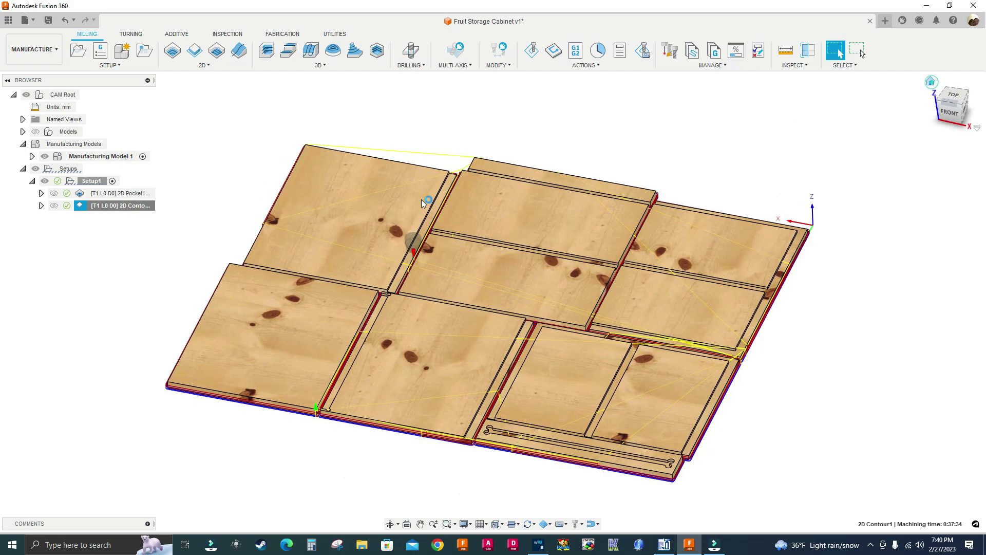
{"action": "right_click", "coordinate": [116, 207]}
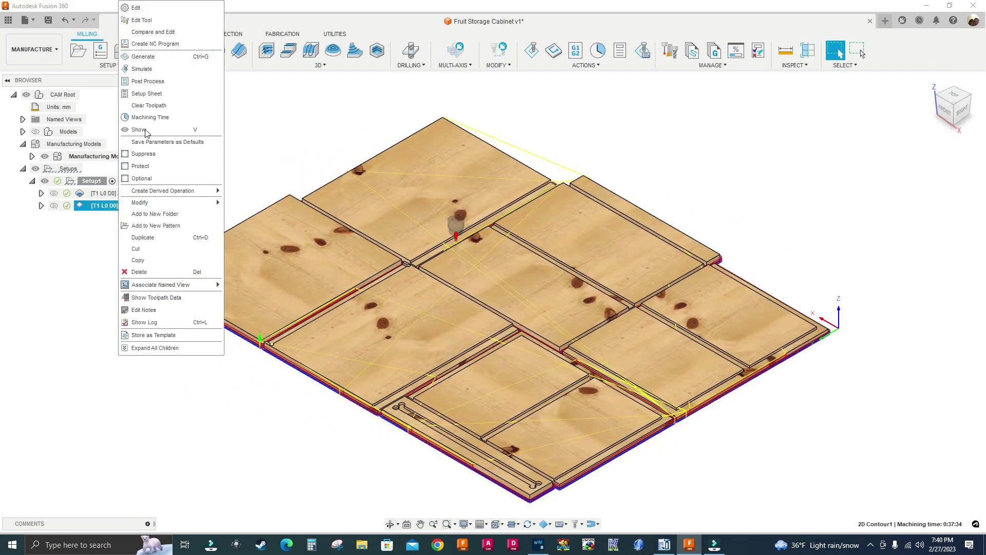
{"action": "left_click", "coordinate": [143, 69]}
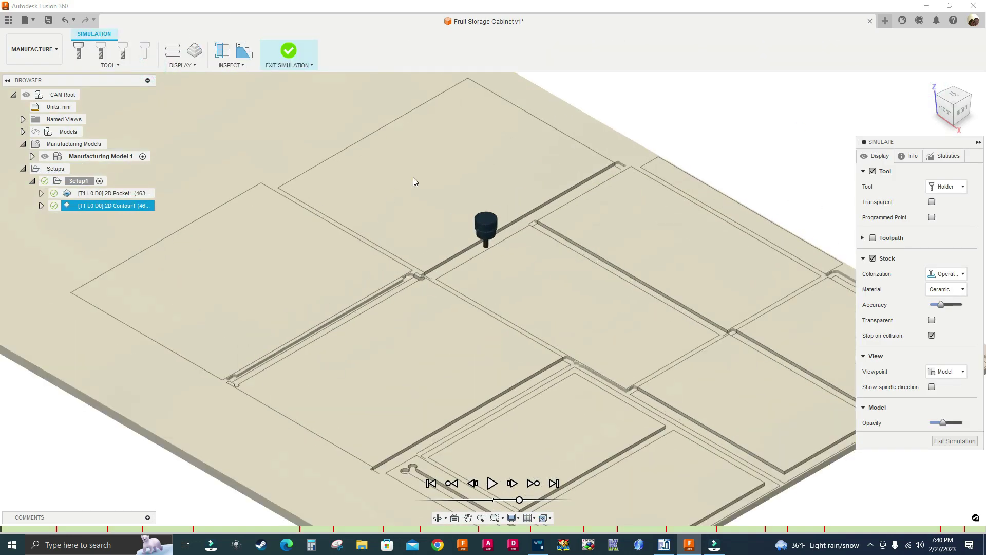
{"action": "scroll", "coordinate": [426, 205], "scroll_direction": "up", "scroll_amount": 5}
{"action": "left_click", "coordinate": [492, 483]}
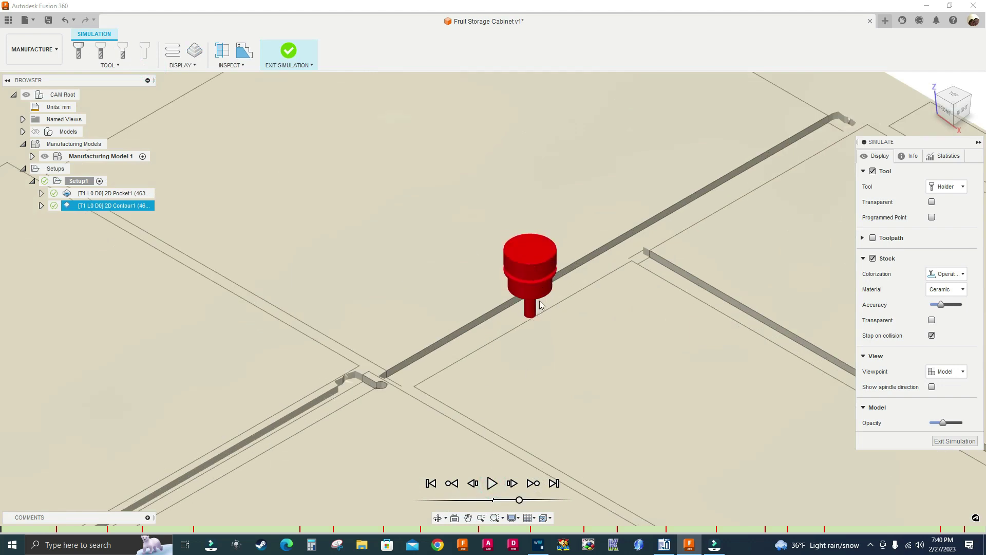
{"action": "mouse_move", "coordinate": [3, 530]}
{"action": "left_click", "coordinate": [951, 441]}
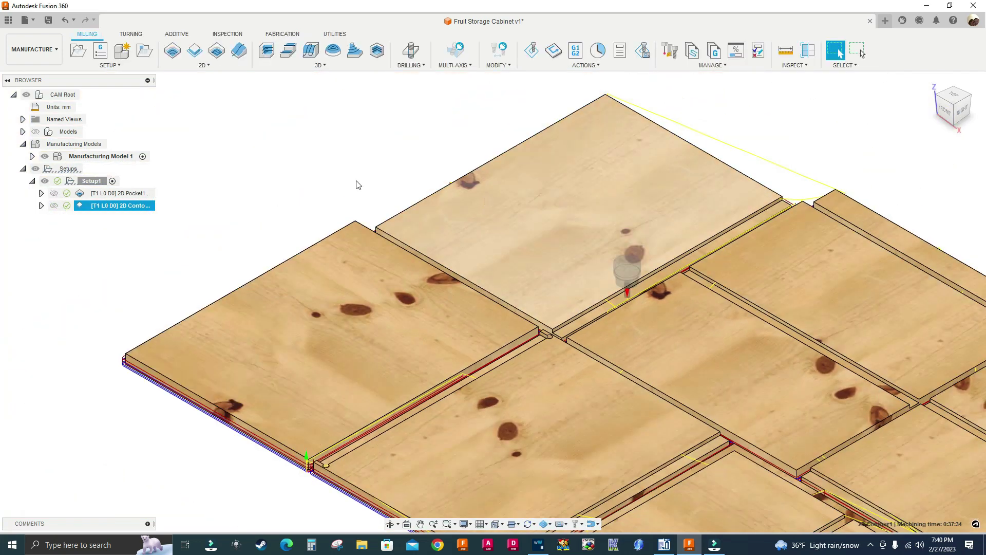
- Set the 2D Contour's retract height offset to 10 mm, adjust its feed height offset and regenerate the toolpath
{"action": "right_click", "coordinate": [101, 208]}
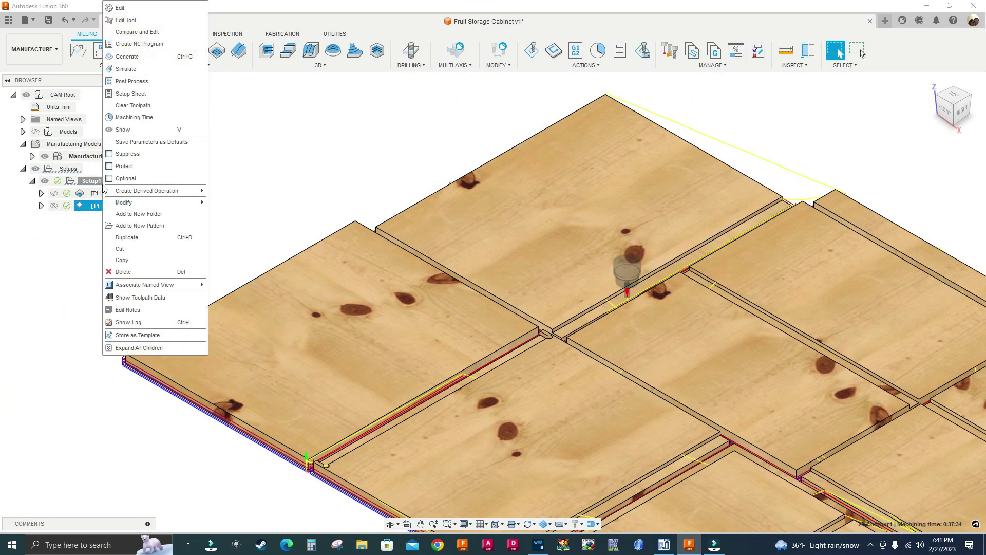
{"action": "left_click", "coordinate": [131, 5]}
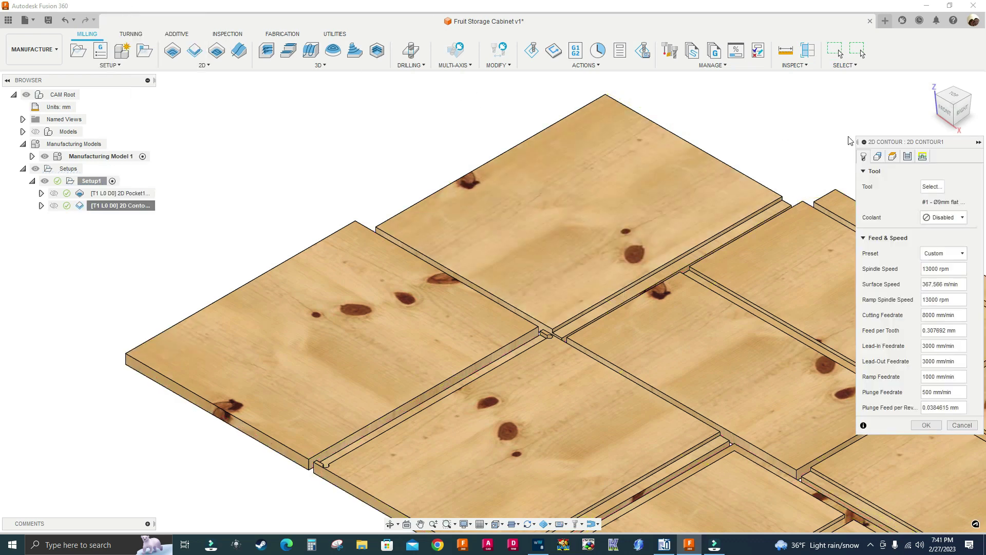
{"action": "left_click", "coordinate": [893, 157]}
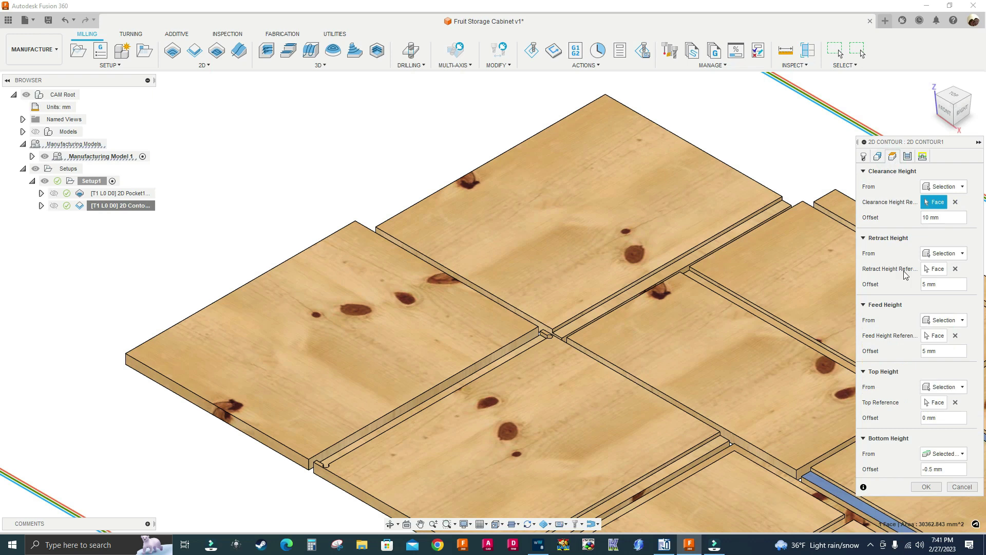
{"action": "double_click", "coordinate": [927, 285]}
{"action": "type", "text": "10"}
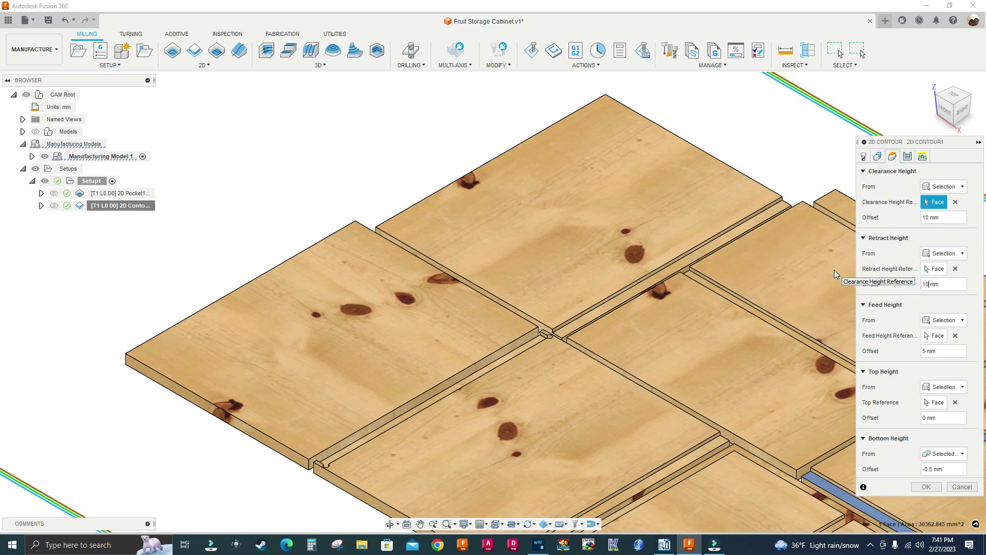
{"action": "double_click", "coordinate": [925, 352]}
{"action": "left_click", "coordinate": [926, 487]}
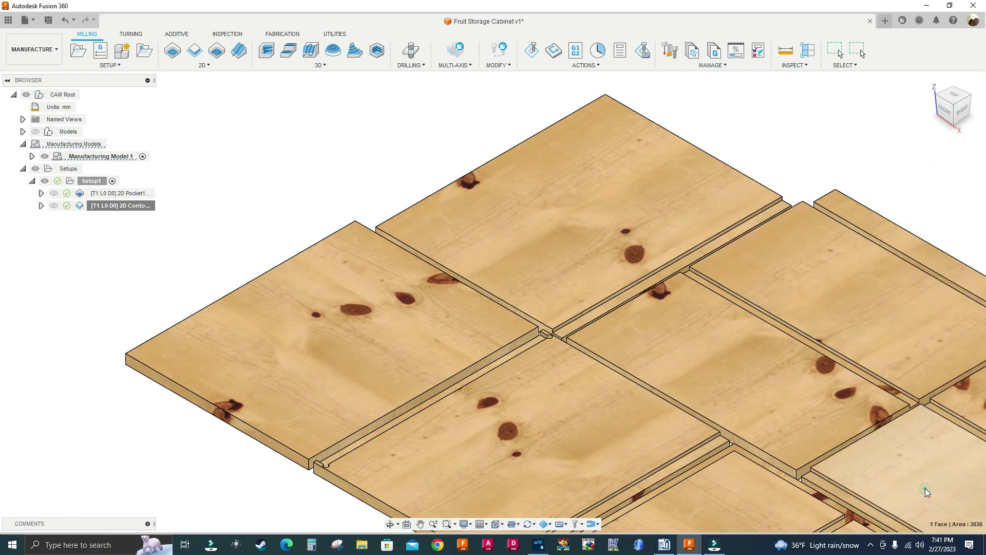
{"action": "scroll", "coordinate": [756, 335], "scroll_direction": "down", "scroll_amount": 4}
- Simulate the regenerated 2D Contour and view the cutter close up from a low angle at the panel gap
{"action": "right_click", "coordinate": [136, 204]}
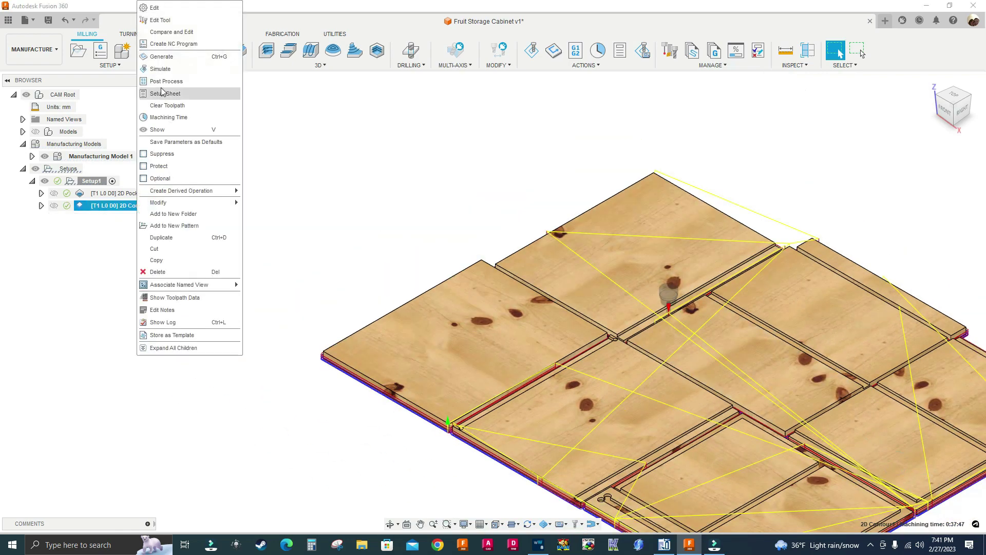
{"action": "left_click", "coordinate": [165, 69]}
{"action": "scroll", "coordinate": [669, 298], "scroll_direction": "up", "scroll_amount": 3}
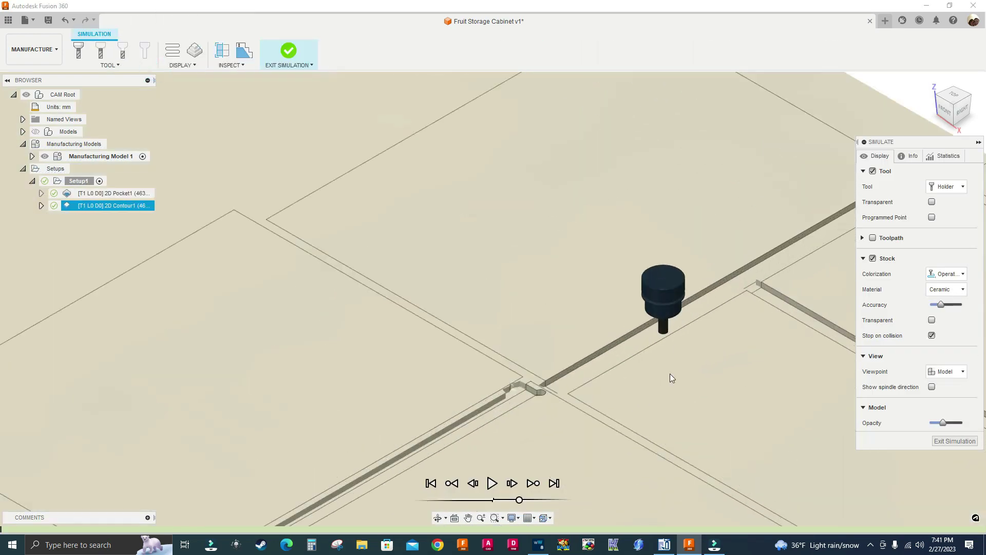
{"action": "left_click", "coordinate": [492, 483]}
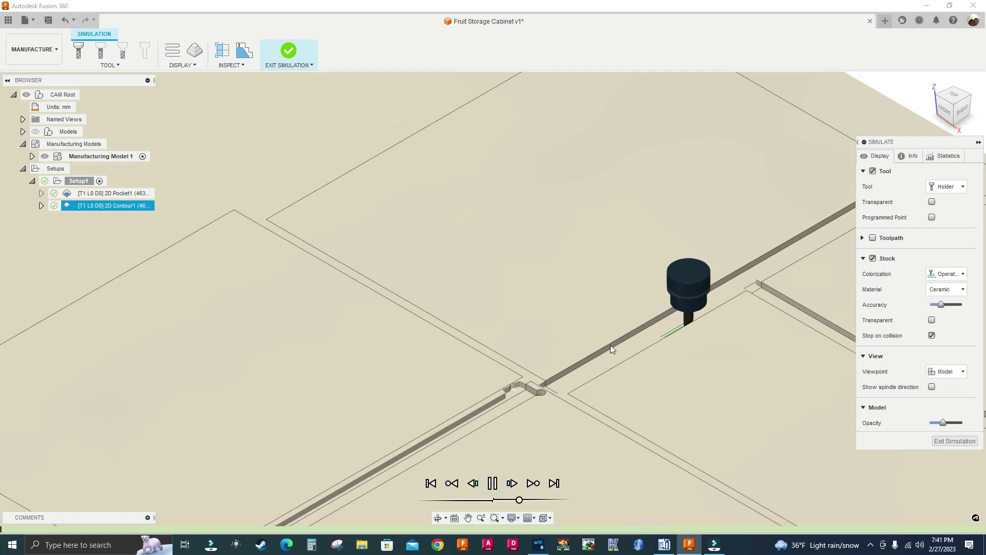
{"action": "scroll", "coordinate": [610, 344], "scroll_direction": "up", "scroll_amount": 1}
{"action": "middle_click_drag", "start_coordinate": [651, 370], "coordinate": [704, 362], "text": "shift"}
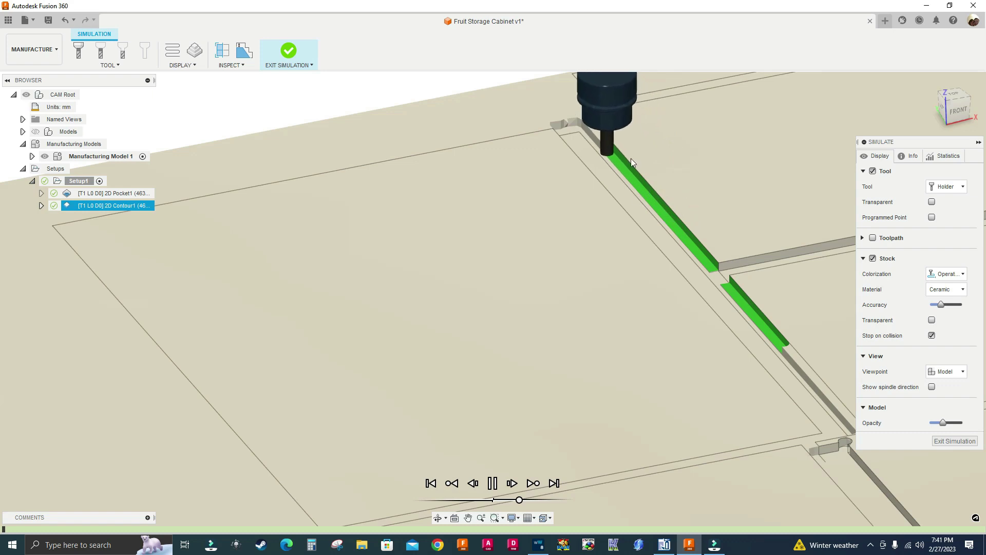
- Follow the simulated cutter along the grooved panels' edges and examine the depth of the contour cut
{"action": "scroll", "coordinate": [630, 155], "scroll_direction": "up", "scroll_amount": 1}
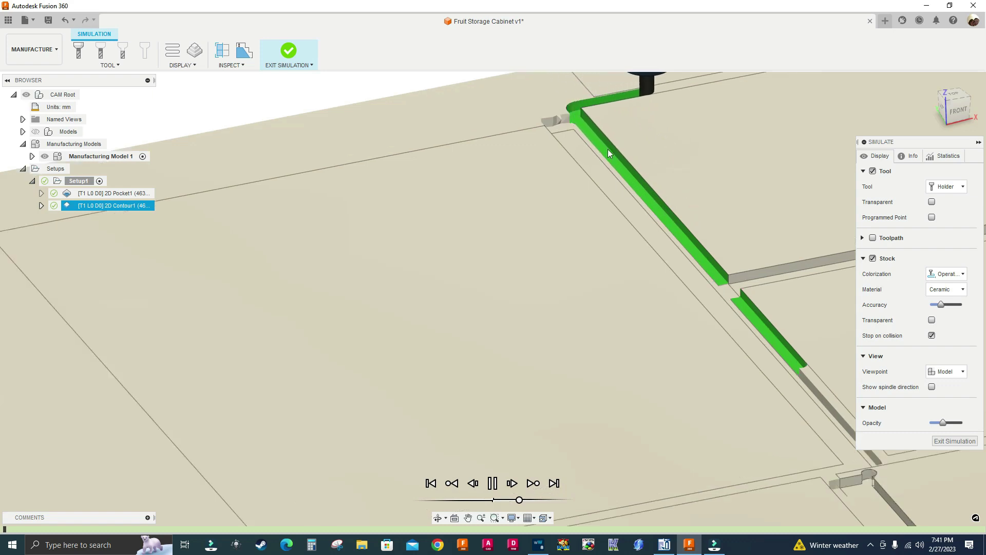
{"action": "middle_click_drag", "start_coordinate": [580, 117], "coordinate": [495, 202]}
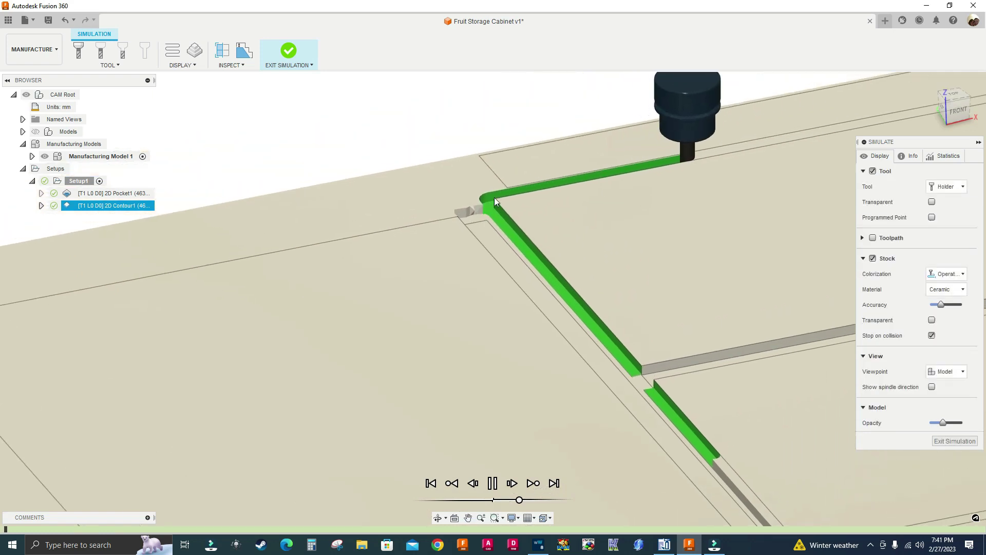
{"action": "scroll", "coordinate": [501, 202], "scroll_direction": "down", "scroll_amount": 2}
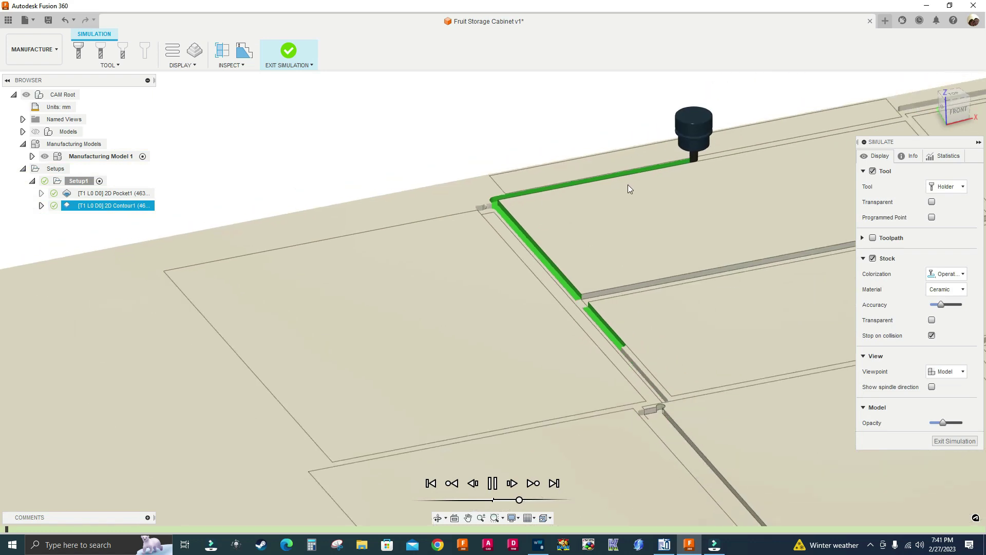
{"action": "scroll", "coordinate": [519, 206], "scroll_direction": "up", "scroll_amount": 2}
{"action": "middle_click_drag", "start_coordinate": [665, 370], "coordinate": [546, 370]}
{"action": "scroll", "coordinate": [539, 361], "scroll_direction": "down", "scroll_amount": 2}
{"action": "scroll", "coordinate": [538, 357], "scroll_direction": "up", "scroll_amount": 2}
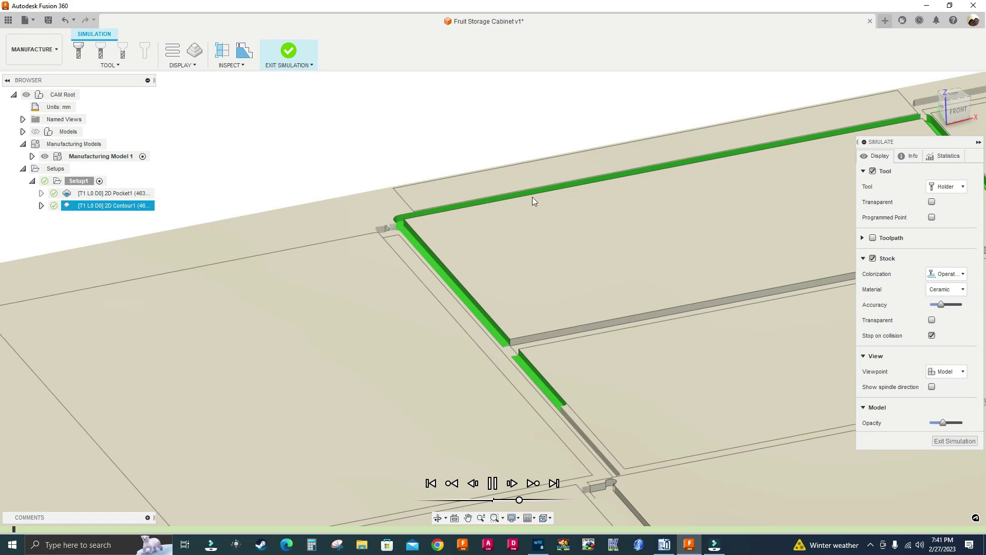
{"action": "scroll", "coordinate": [535, 210], "scroll_direction": "down", "scroll_amount": 4}
{"action": "scroll", "coordinate": [624, 258], "scroll_direction": "up", "scroll_amount": 2}
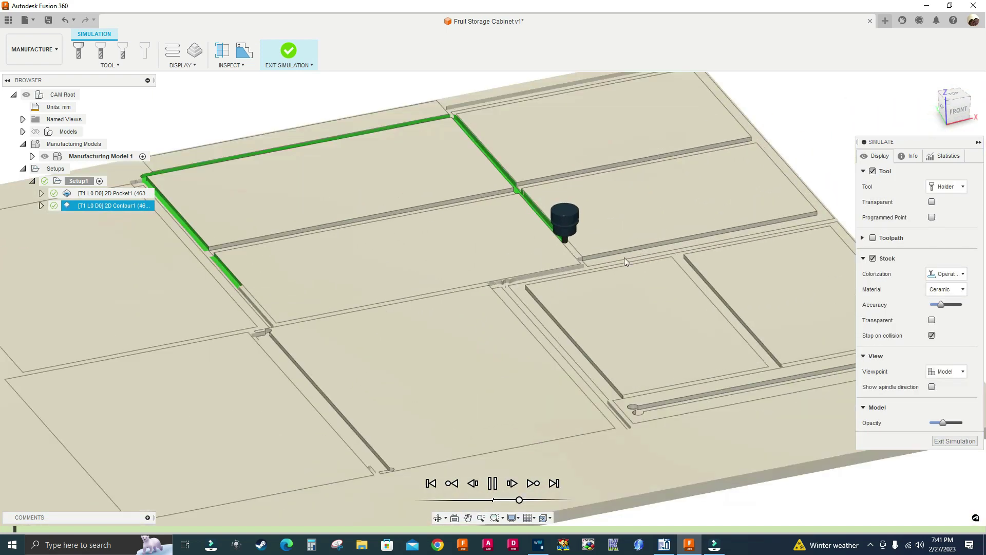
- Follow the simulated cutter around the grooved panels and examine the contour cut at their shared edges
{"action": "scroll", "coordinate": [567, 272], "scroll_direction": "up", "scroll_amount": 2}
{"action": "scroll", "coordinate": [566, 266], "scroll_direction": "up", "scroll_amount": 3}
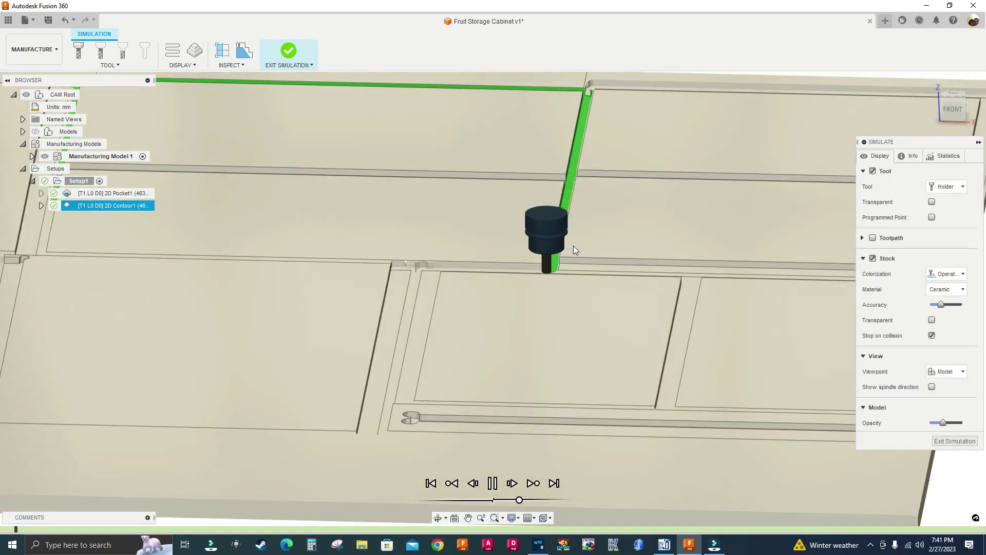
{"action": "scroll", "coordinate": [493, 271], "scroll_direction": "down", "scroll_amount": 1}
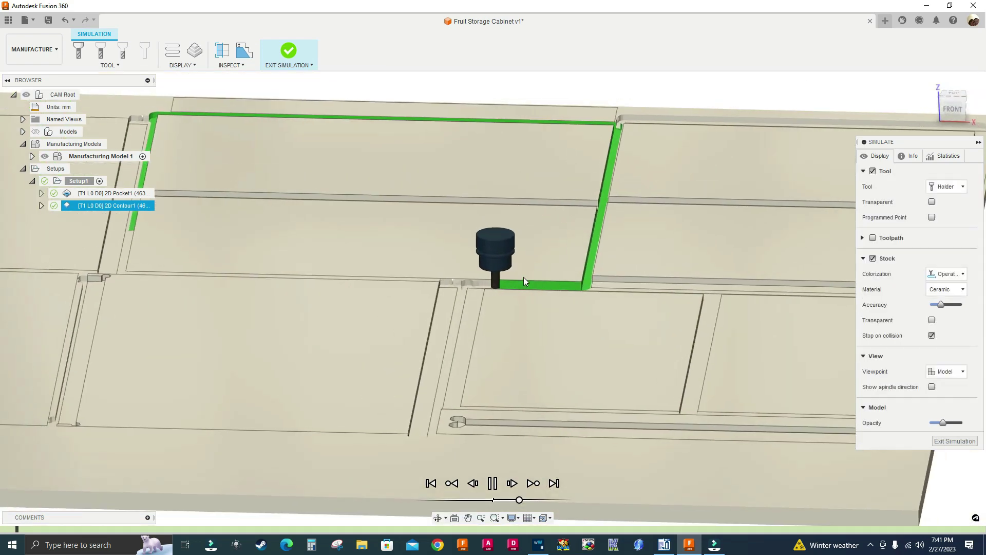
{"action": "scroll", "coordinate": [523, 276], "scroll_direction": "down", "scroll_amount": 1}
{"action": "middle_click_drag", "start_coordinate": [524, 280], "coordinate": [538, 298], "text": "shift"}
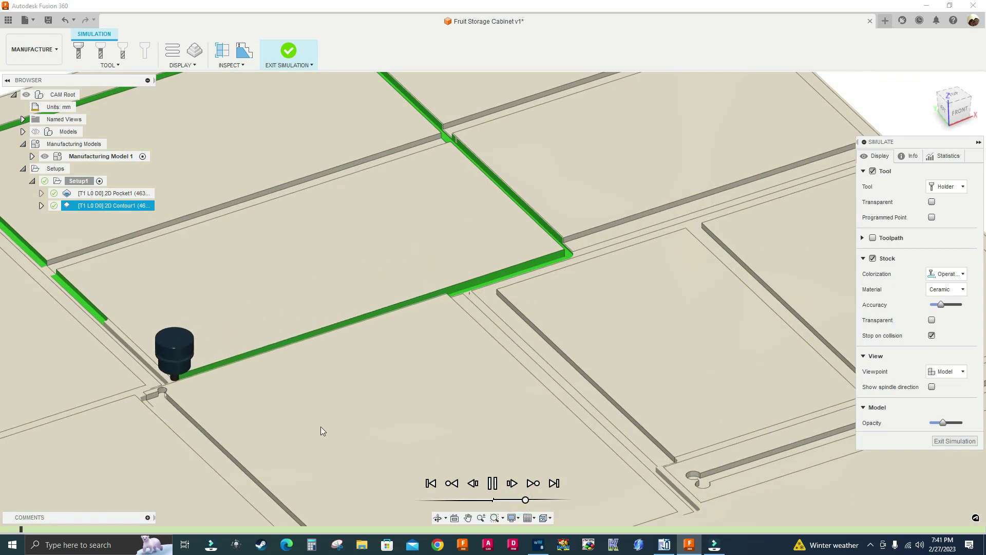
{"action": "scroll", "coordinate": [322, 413], "scroll_direction": "down", "scroll_amount": 2}
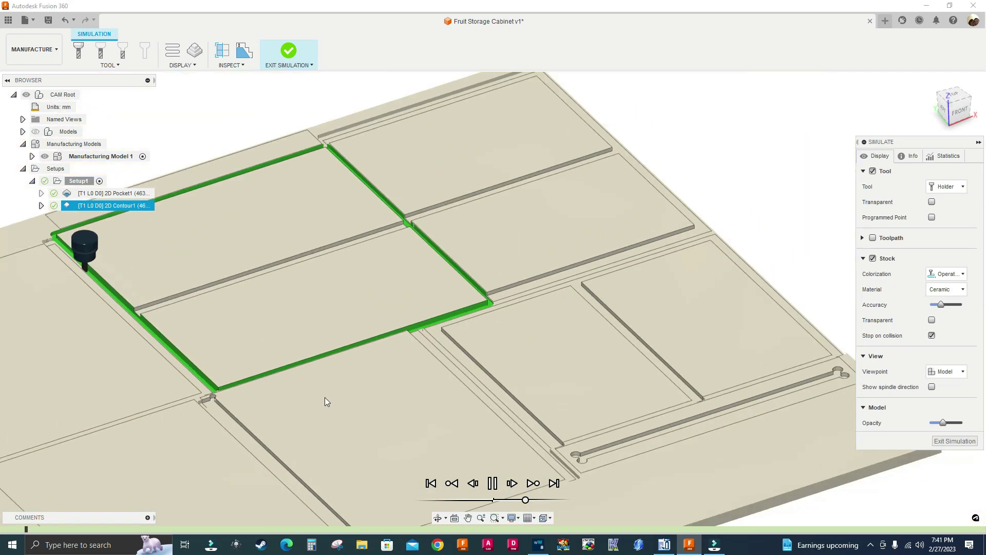
{"action": "scroll", "coordinate": [313, 143], "scroll_direction": "up", "scroll_amount": 2}
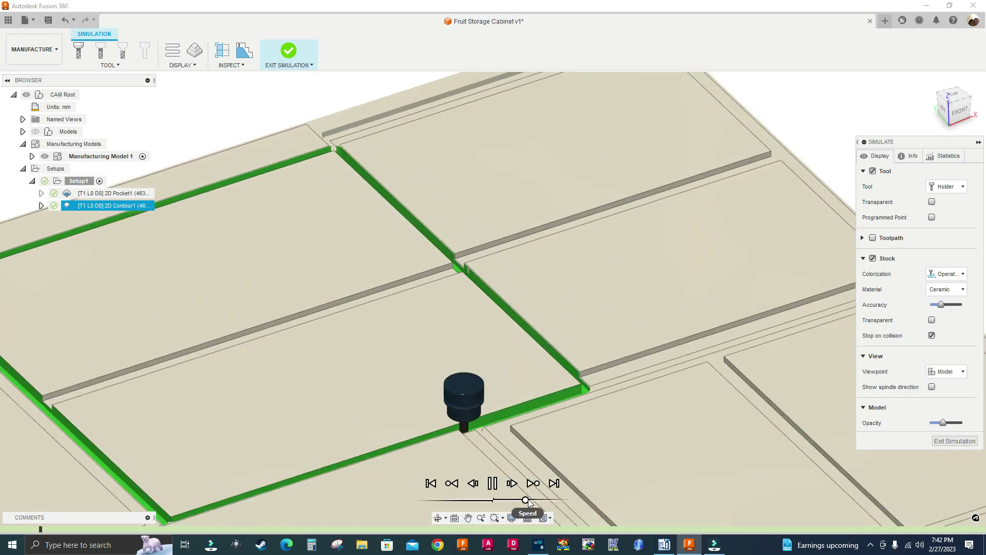
- Speed up the 2D Contour simulation, watch it finish around all nested parts, check the sheet from above and exit the simulation
{"action": "left_click_drag", "start_coordinate": [526, 500], "coordinate": [536, 499]}
{"action": "scroll", "coordinate": [532, 370], "scroll_direction": "down", "scroll_amount": 2}
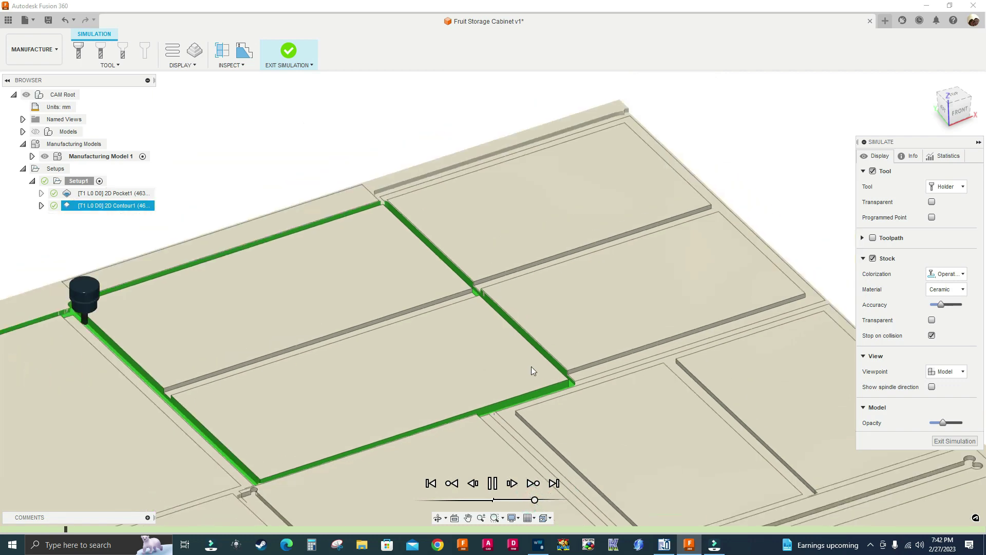
{"action": "scroll", "coordinate": [522, 437], "scroll_direction": "down", "scroll_amount": 3}
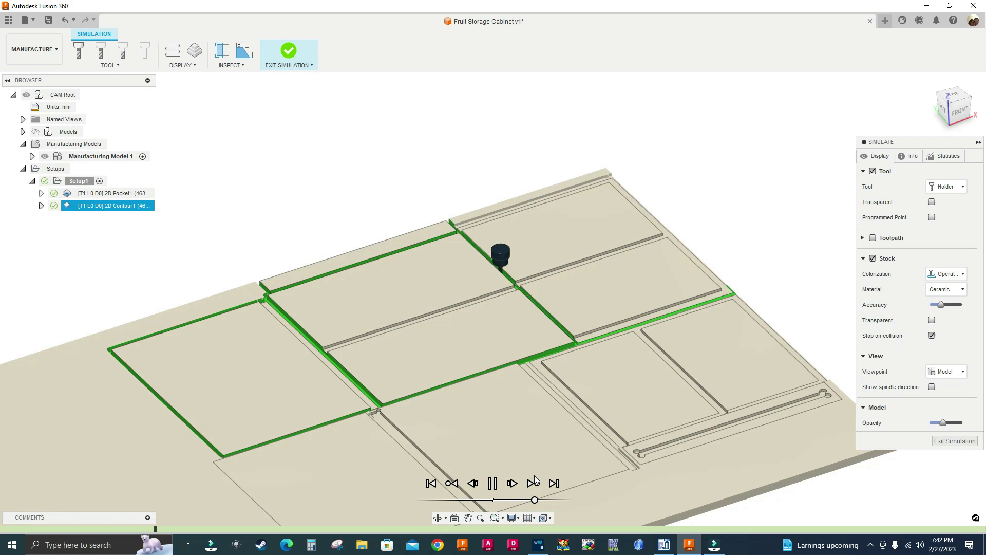
{"action": "middle_click_drag", "start_coordinate": [609, 379], "coordinate": [513, 293]}
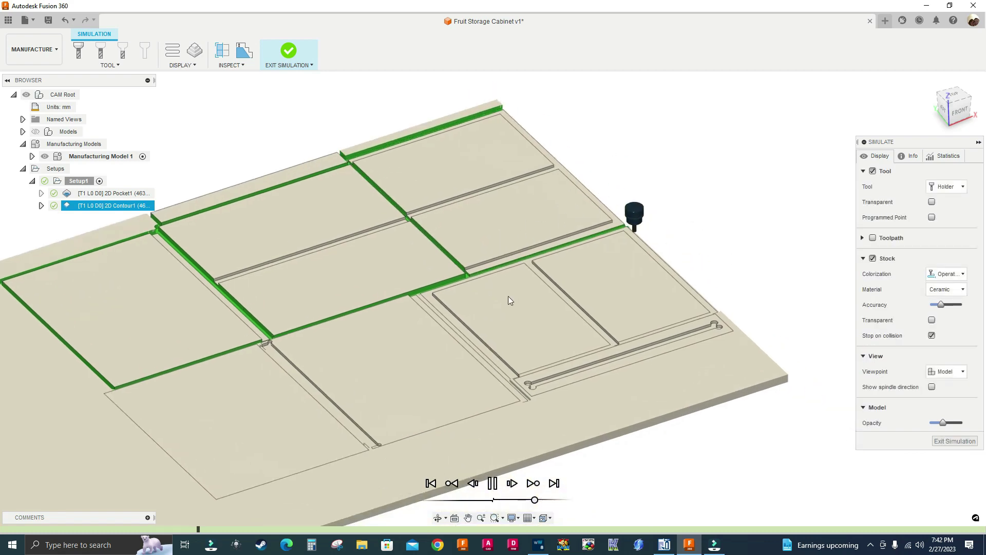
{"action": "scroll", "coordinate": [514, 300], "scroll_direction": "up", "scroll_amount": 2}
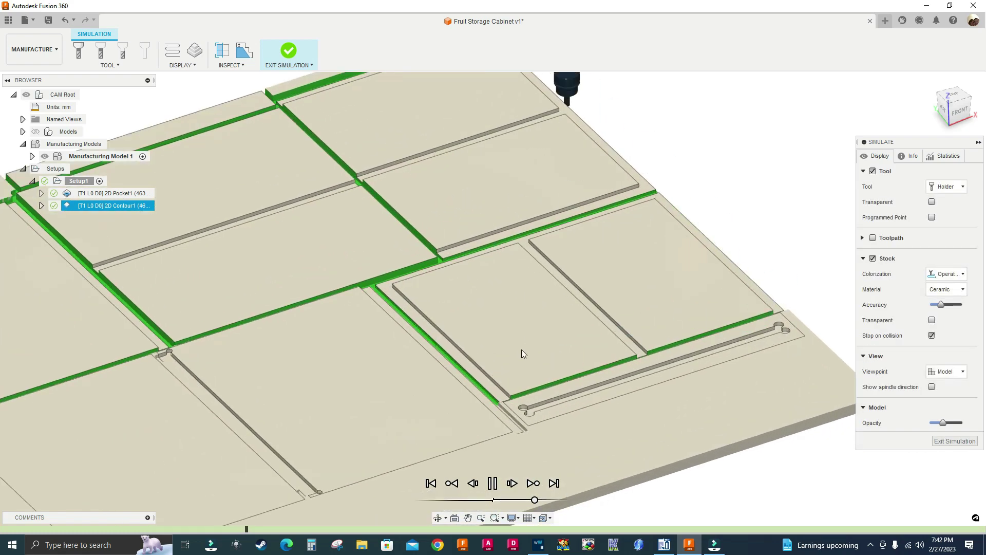
{"action": "scroll", "coordinate": [497, 348], "scroll_direction": "down", "scroll_amount": 2}
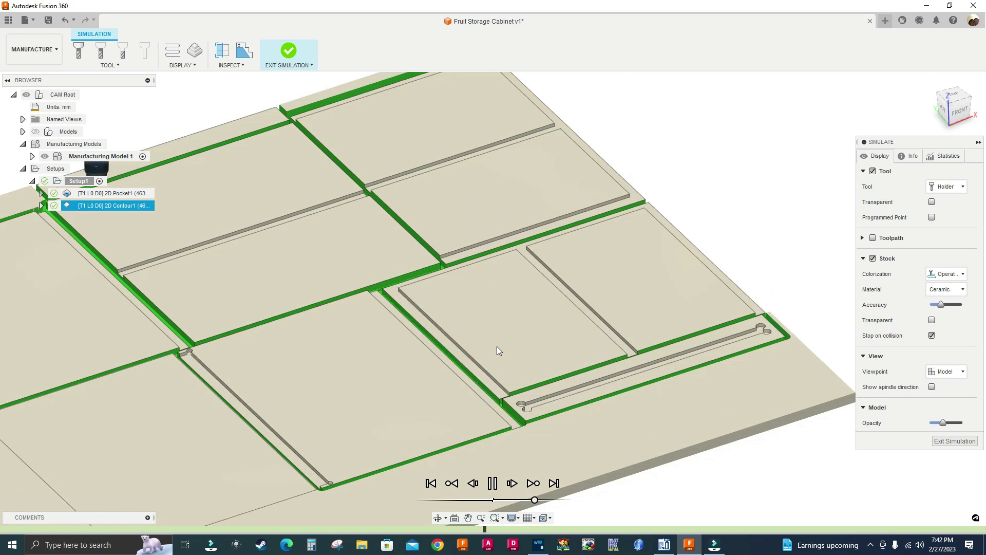
{"action": "left_click", "coordinate": [541, 501]}
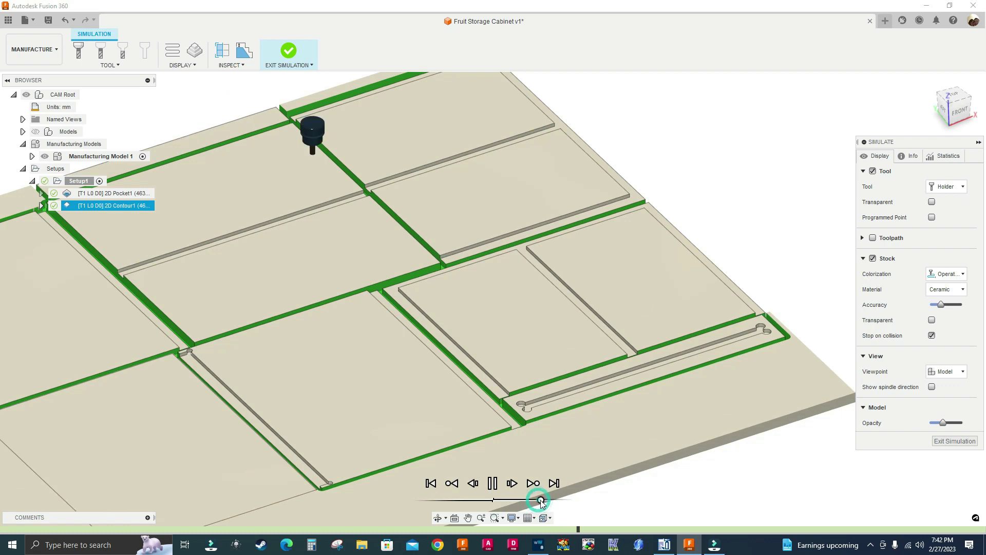
{"action": "scroll", "coordinate": [502, 447], "scroll_direction": "down", "scroll_amount": 3}
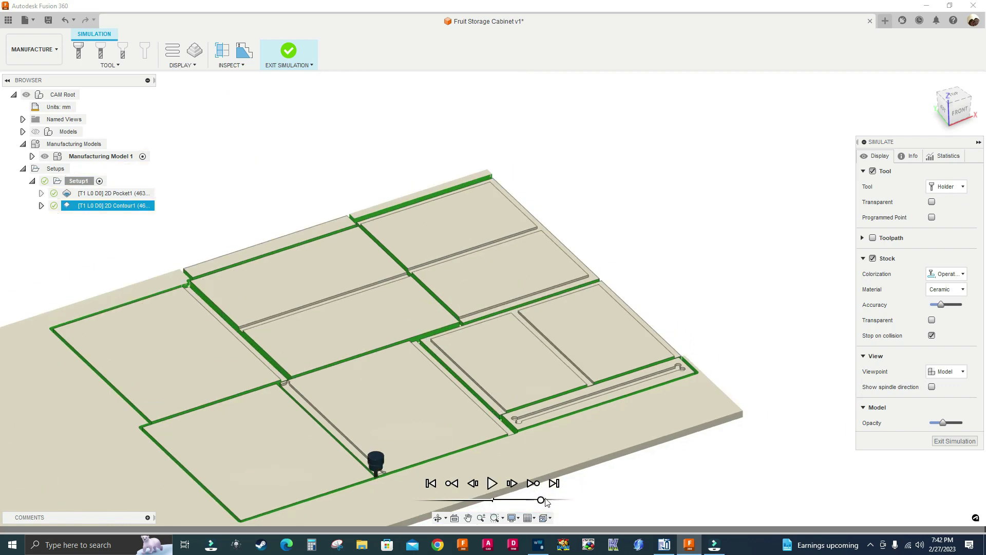
{"action": "left_click", "coordinate": [952, 97]}
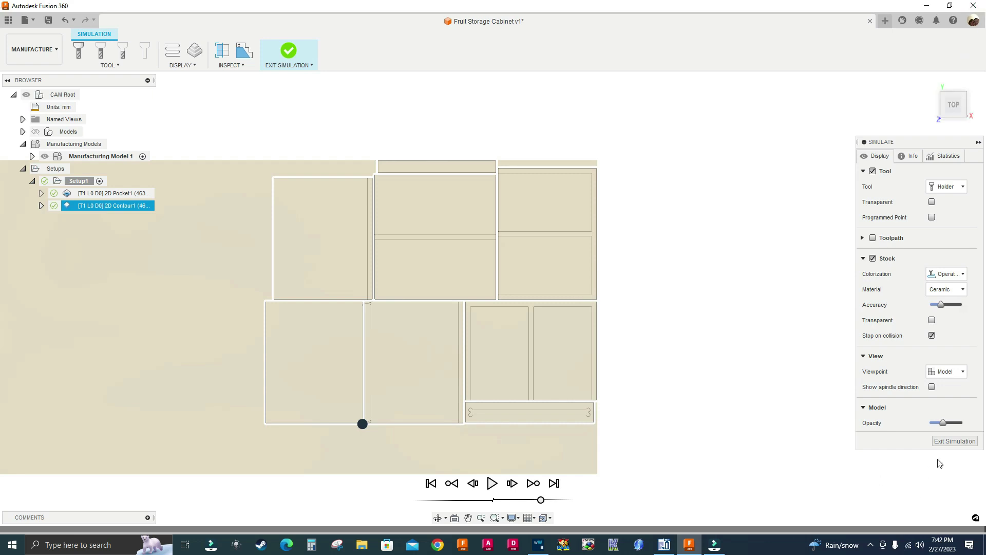
{"action": "left_click", "coordinate": [954, 442]}
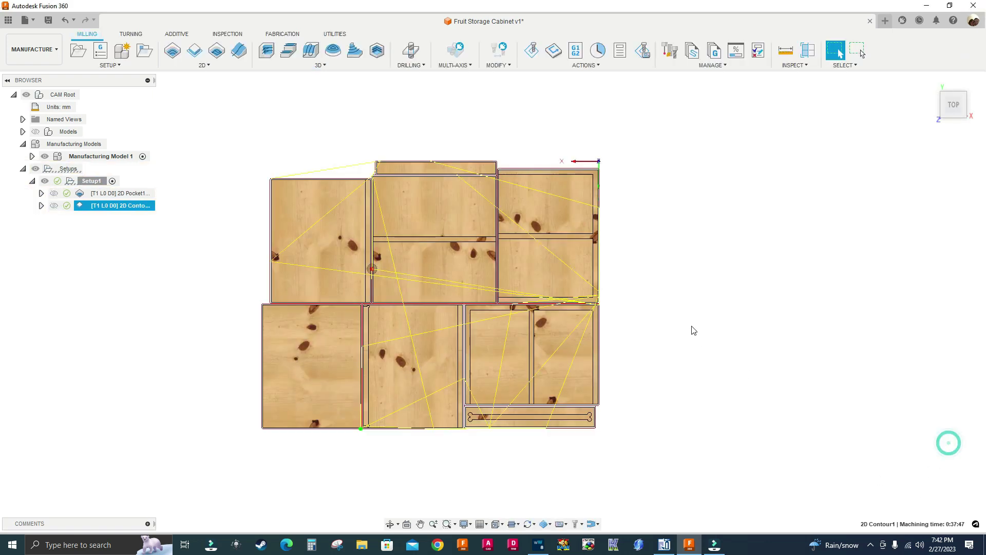
- Post-process Setup1 as NC program SHEET_1 with the woodWOP post and WEEKE machine type, output to the TUTORIALS folder
{"action": "left_click", "coordinate": [91, 181]}
{"action": "right_click", "coordinate": [94, 184]}
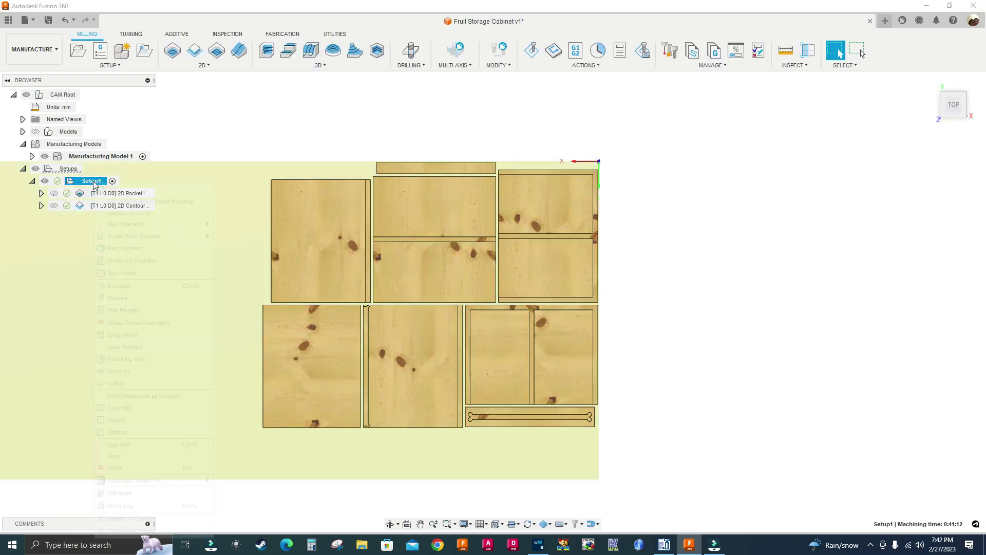
{"action": "left_click", "coordinate": [122, 310]}
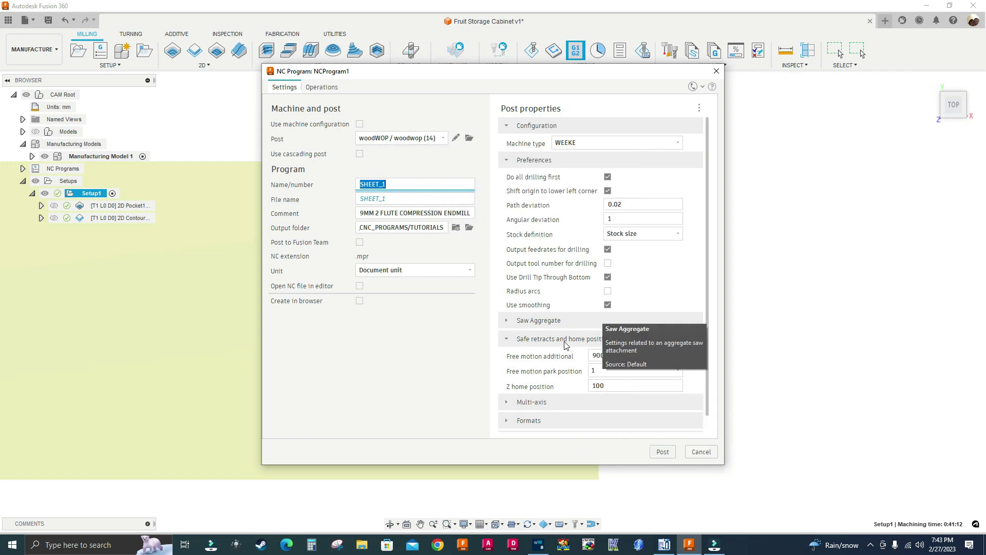
{"action": "left_click", "coordinate": [663, 453]}
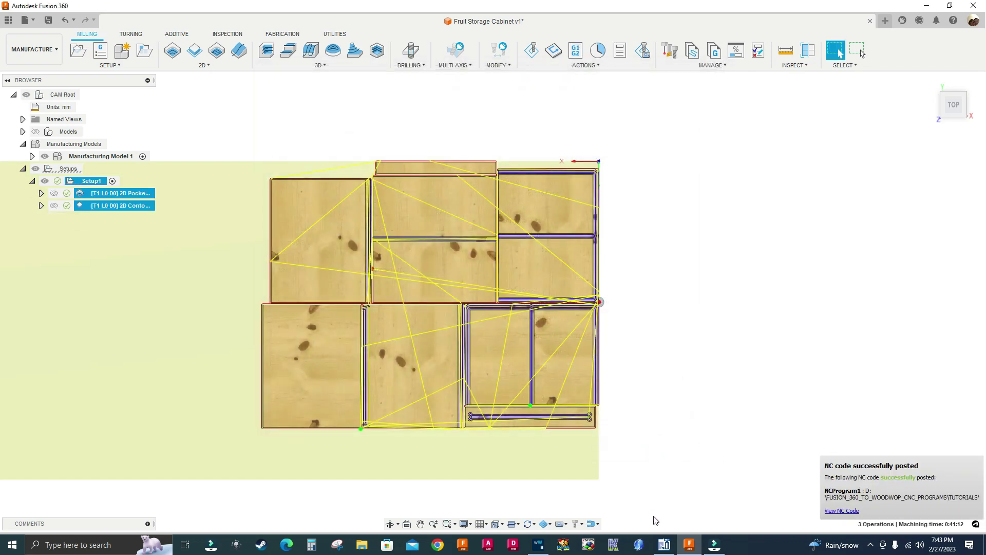
- Switch to woodWOP and open SHEET_1.mpr from the D: drive's FUSION_360_TO_WOODWOP_CNC_PROGRAMS TUTORIALS folder, discarding changes to the untitled document
{"action": "left_click", "coordinate": [665, 546]}
{"action": "left_click", "coordinate": [8, 16]}
{"action": "left_click", "coordinate": [25, 51]}
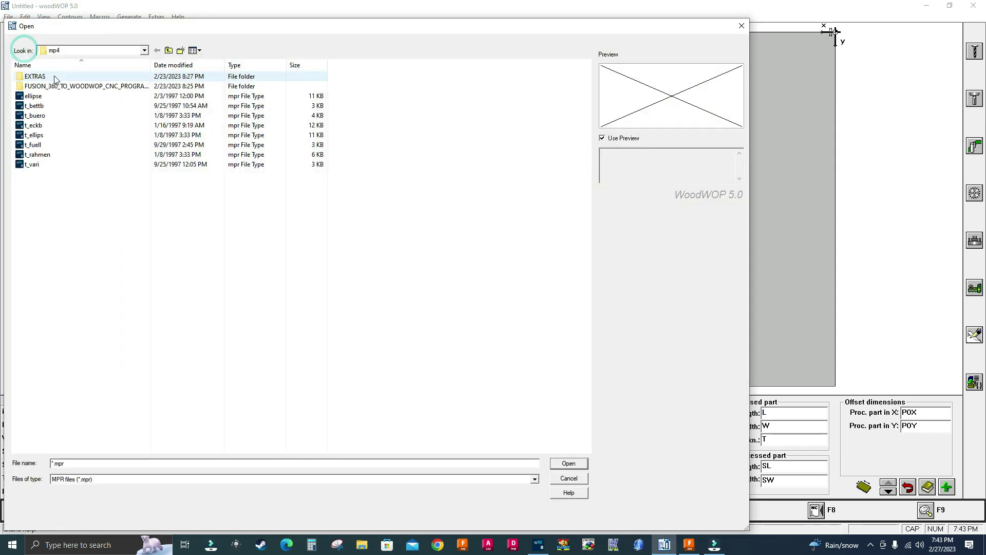
{"action": "double_click", "coordinate": [63, 86]}
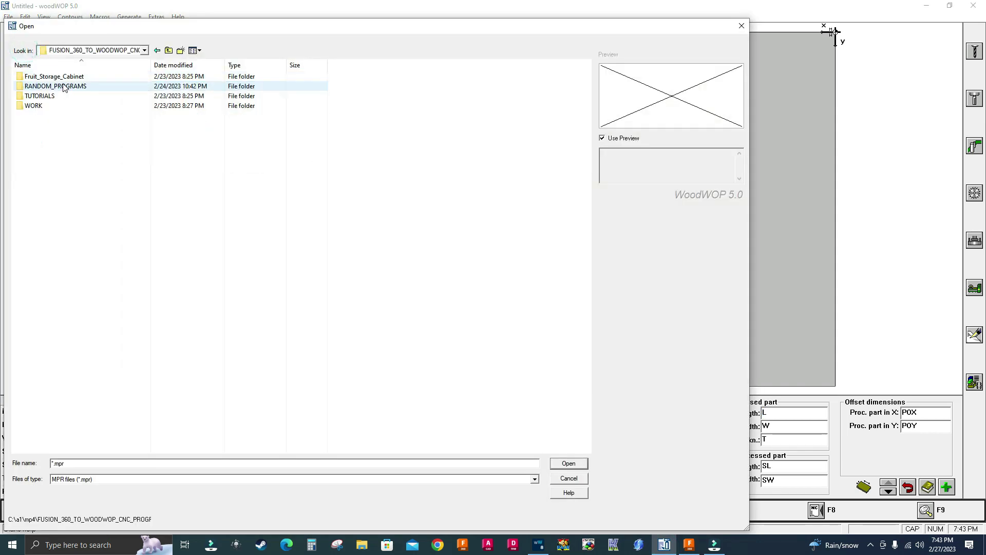
{"action": "double_click", "coordinate": [50, 97]}
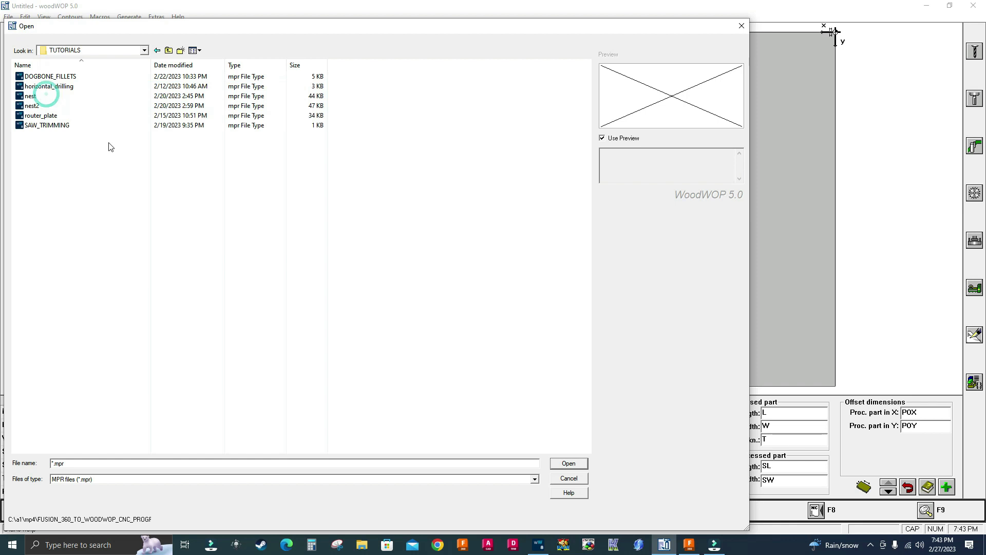
{"action": "left_click", "coordinate": [145, 51]}
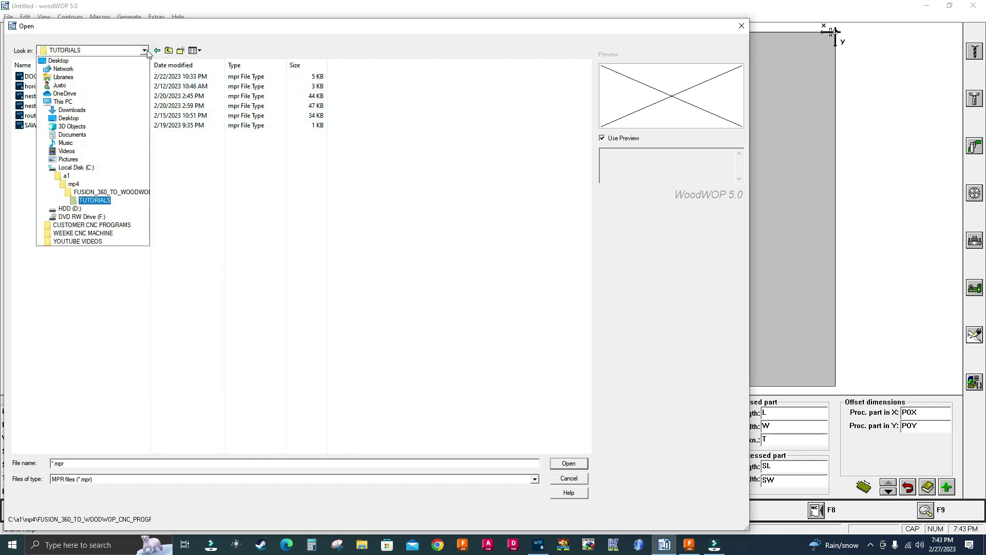
{"action": "left_click", "coordinate": [70, 208]}
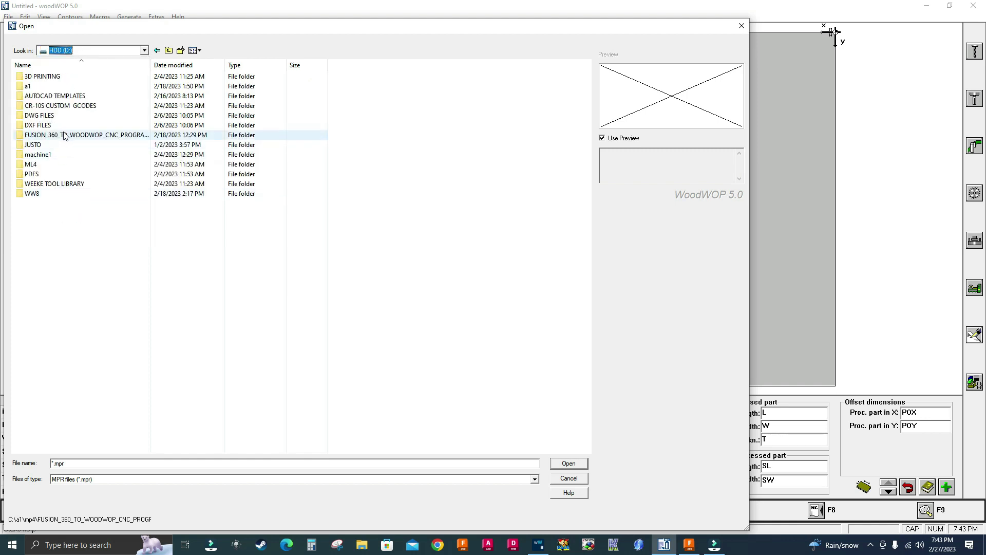
{"action": "double_click", "coordinate": [63, 135]}
{"action": "double_click", "coordinate": [46, 96]}
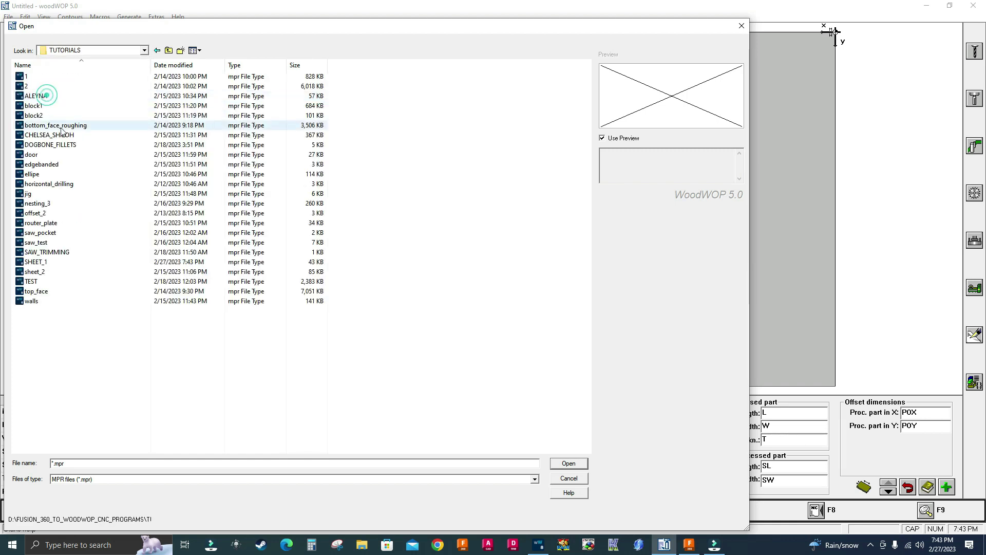
{"action": "left_click", "coordinate": [41, 263]}
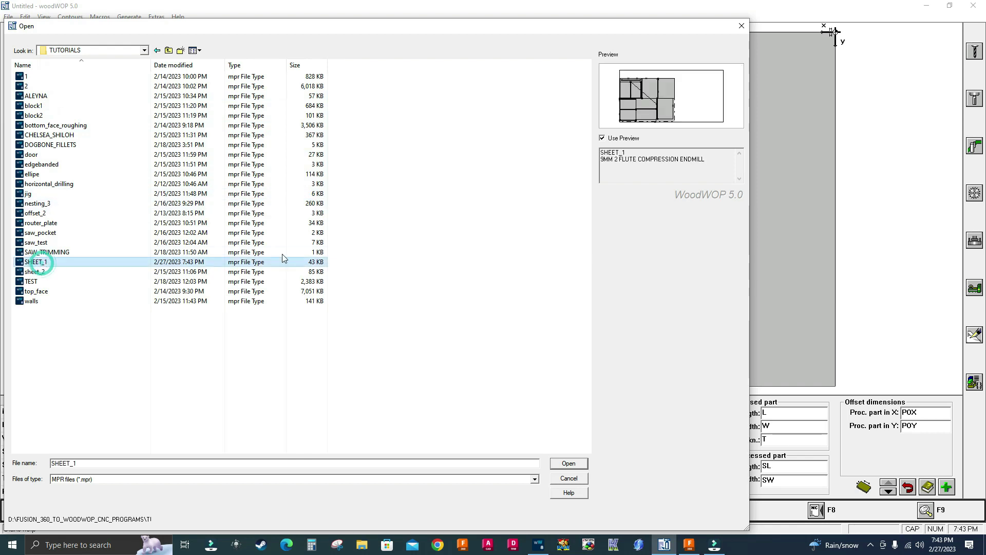
{"action": "left_click", "coordinate": [567, 464]}
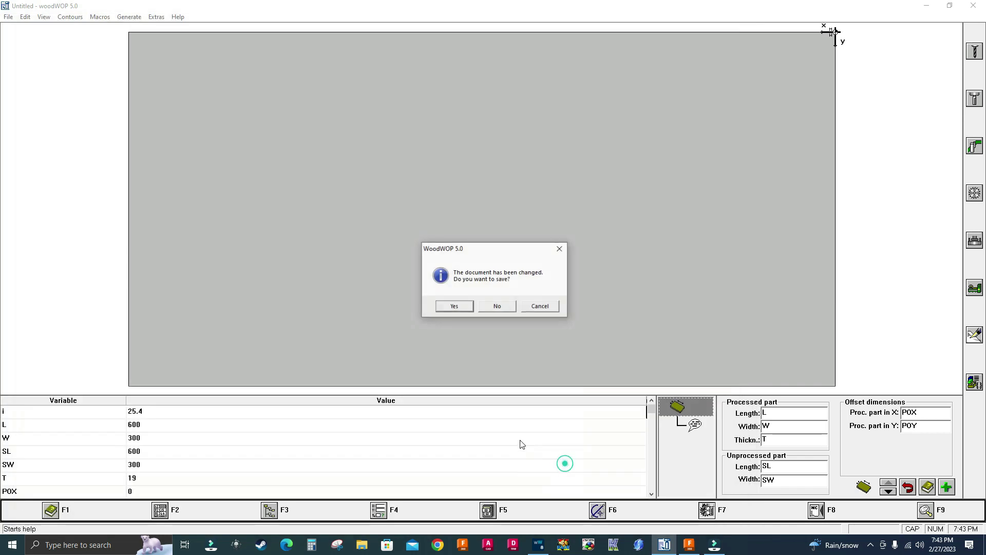
{"action": "left_click", "coordinate": [498, 306]}
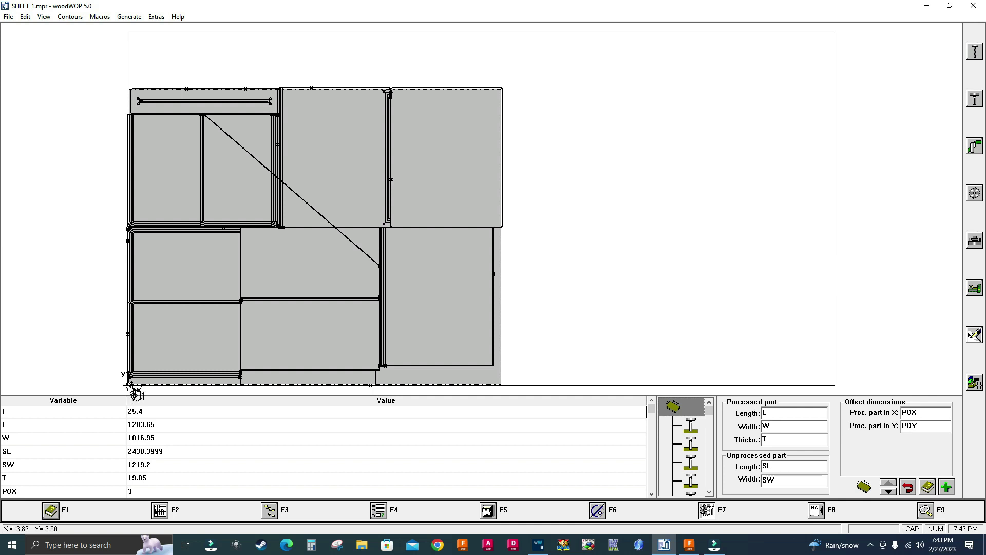
- Mirror the SHEET_1 view and also mirror its Y direction
{"action": "left_click", "coordinate": [45, 19]}
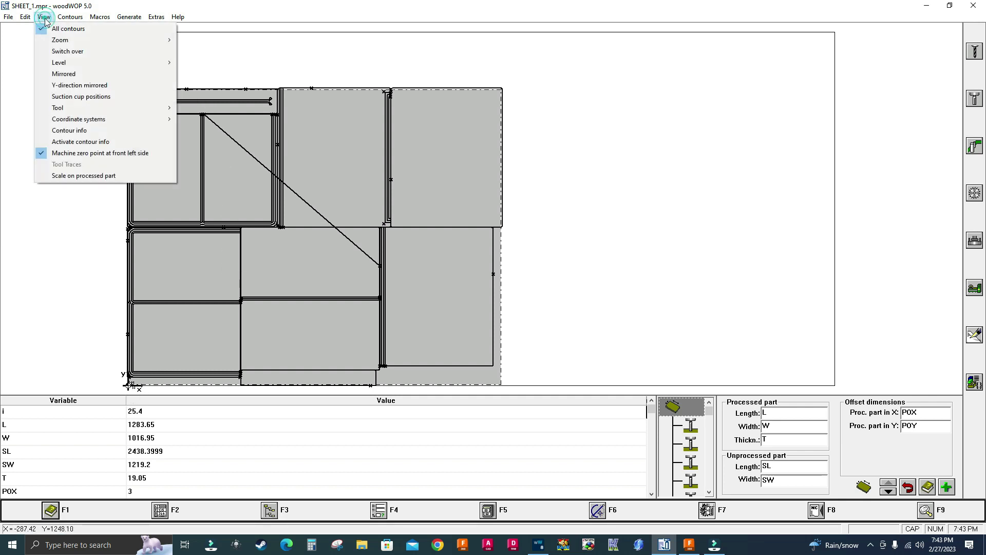
{"action": "left_click", "coordinate": [58, 71]}
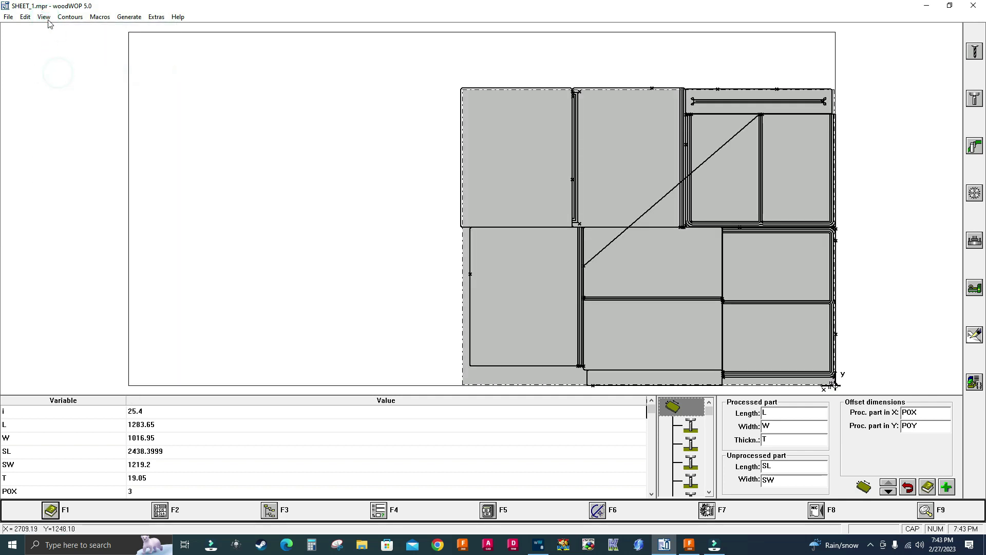
{"action": "left_click", "coordinate": [45, 18]}
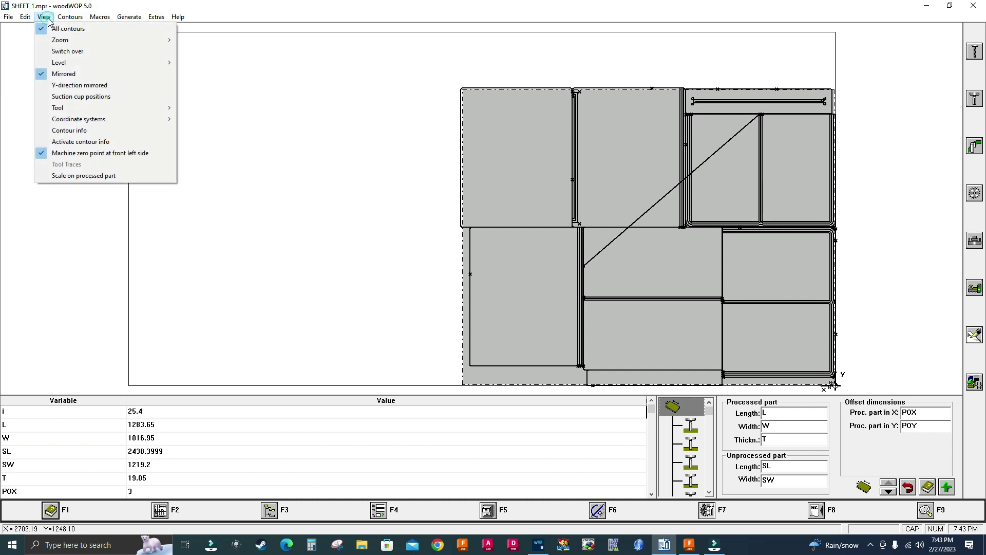
{"action": "left_click", "coordinate": [61, 87]}
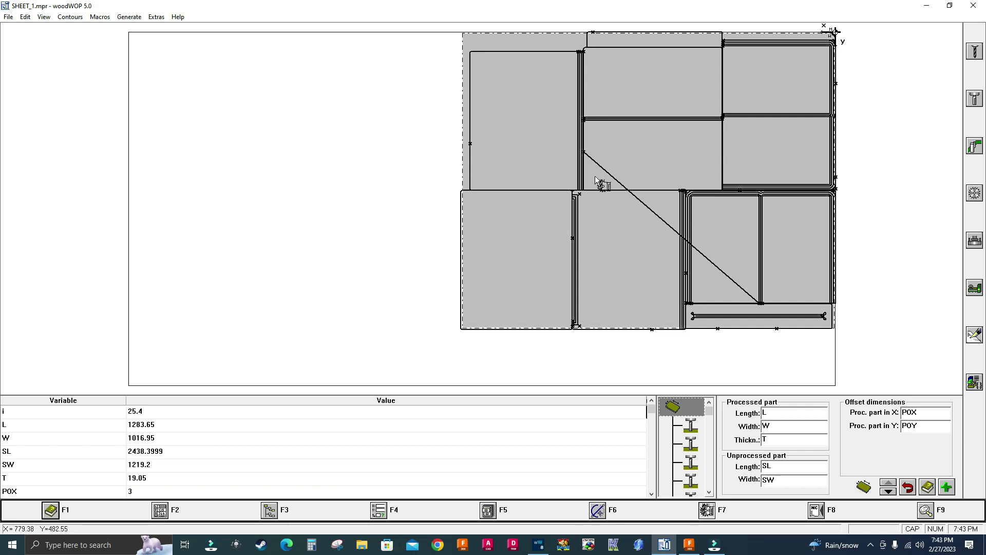
{"action": "left_click", "coordinate": [510, 173]}
- Try to open the jig program from the TUTORIALS folder
{"action": "left_click", "coordinate": [10, 17]}
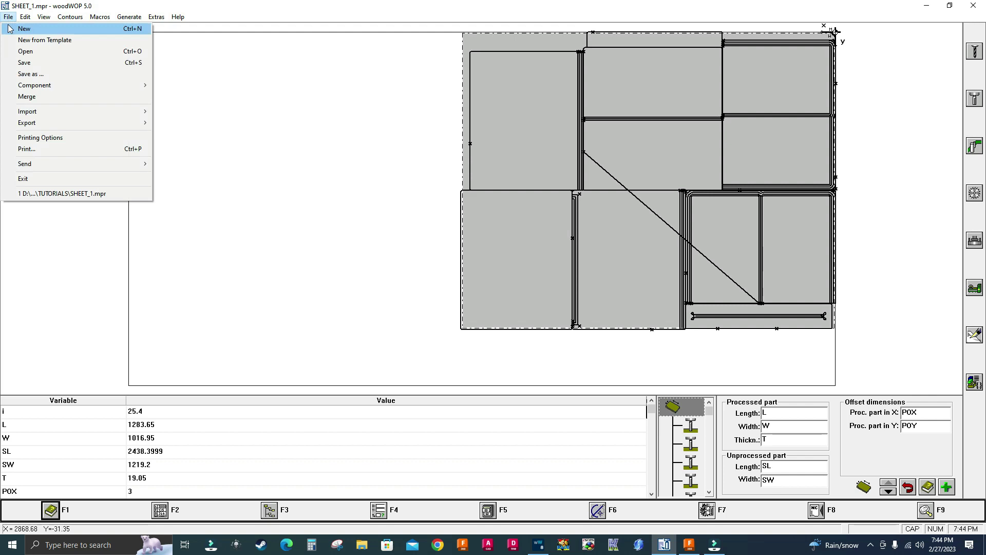
{"action": "left_click", "coordinate": [34, 53]}
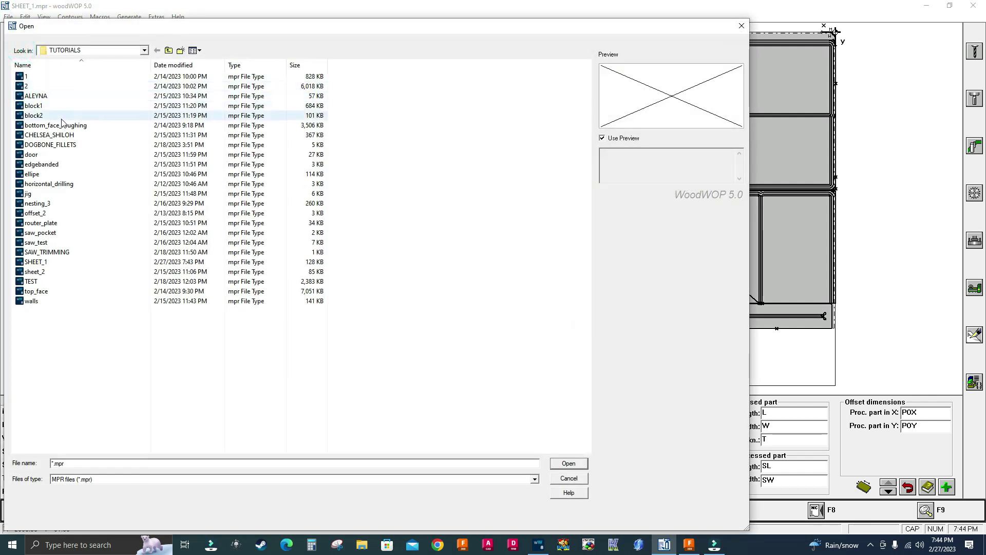
{"action": "left_click", "coordinate": [55, 195]}
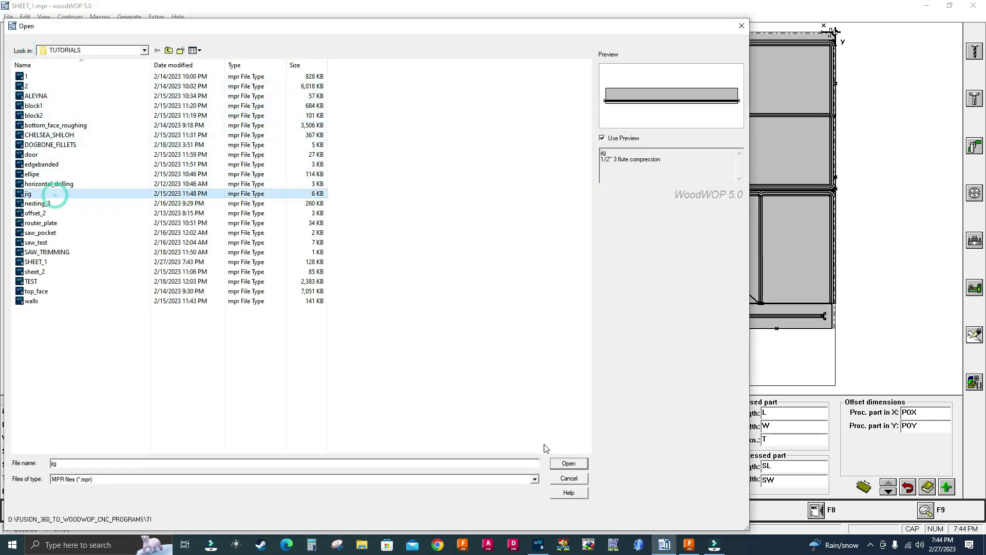
{"action": "left_click", "coordinate": [569, 465]}
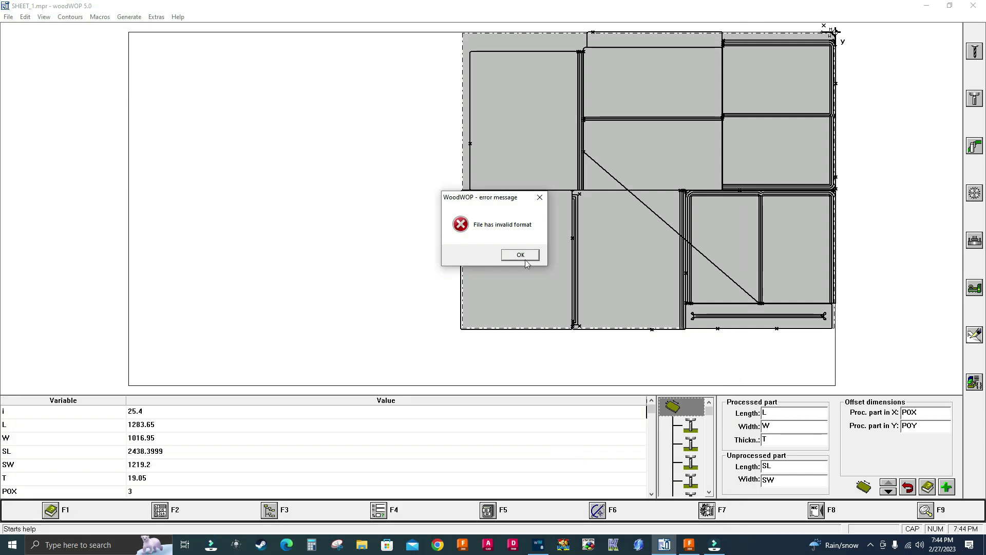
{"action": "left_click", "coordinate": [524, 256]}
- Open the saw_test program from the TUTORIALS folder
{"action": "left_click", "coordinate": [8, 16]}
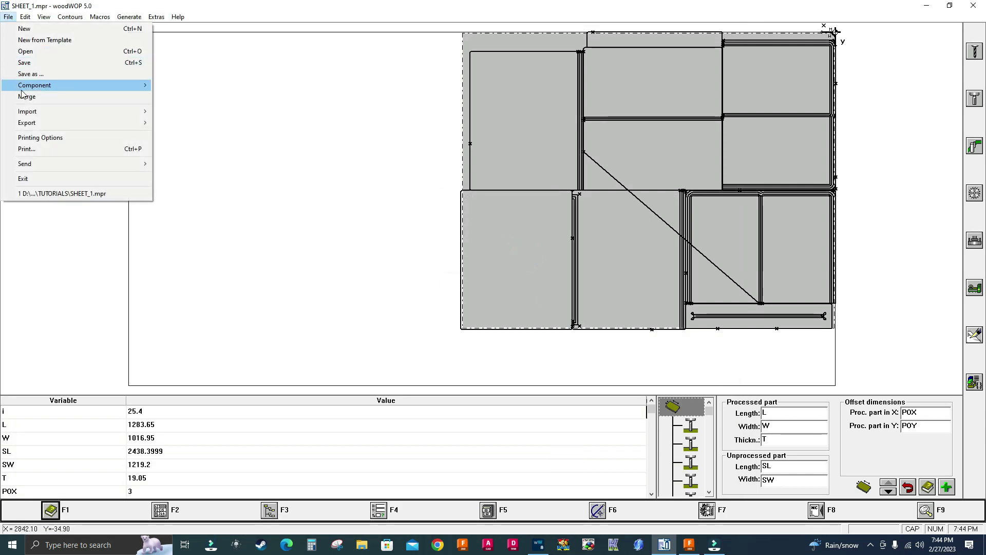
{"action": "left_click", "coordinate": [25, 52]}
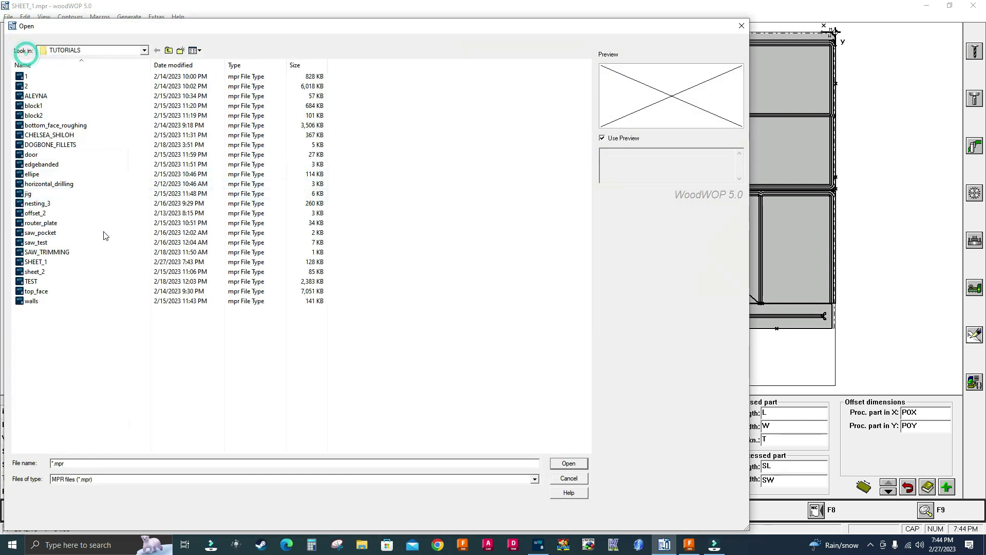
{"action": "left_click", "coordinate": [77, 244]}
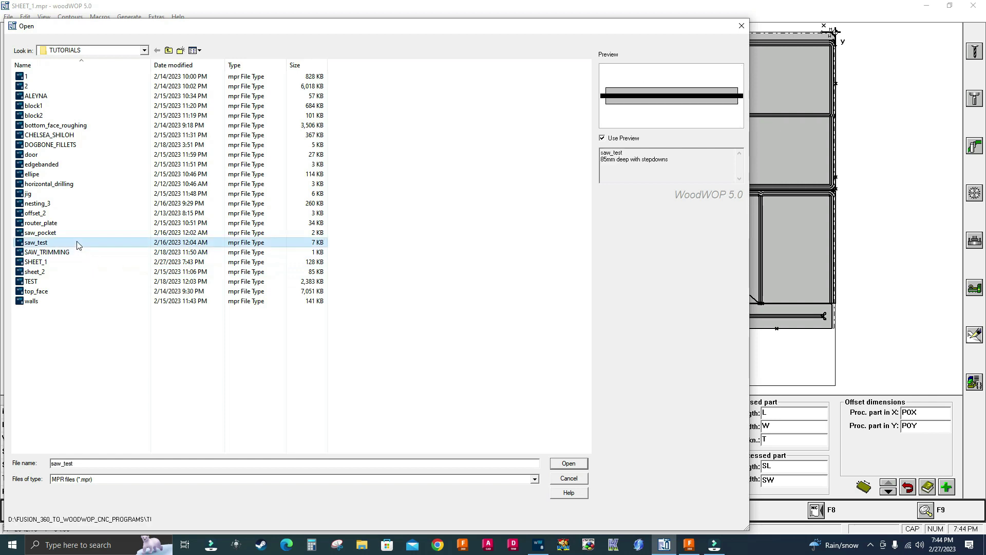
{"action": "left_click", "coordinate": [568, 463]}
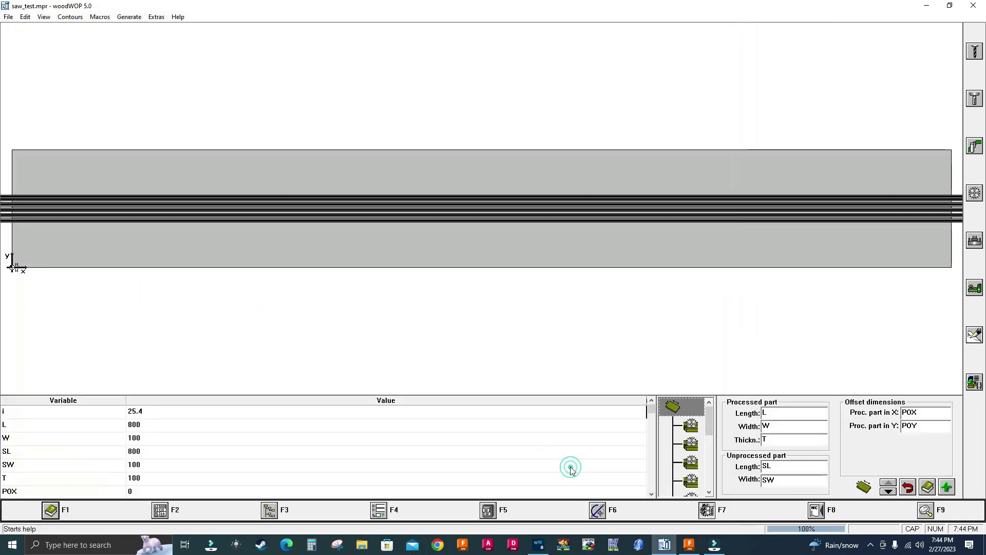
- Reopen the SHEET_1 program from the TUTORIALS folder in place of saw_test
{"action": "left_click", "coordinate": [8, 17]}
{"action": "left_click", "coordinate": [25, 52]}
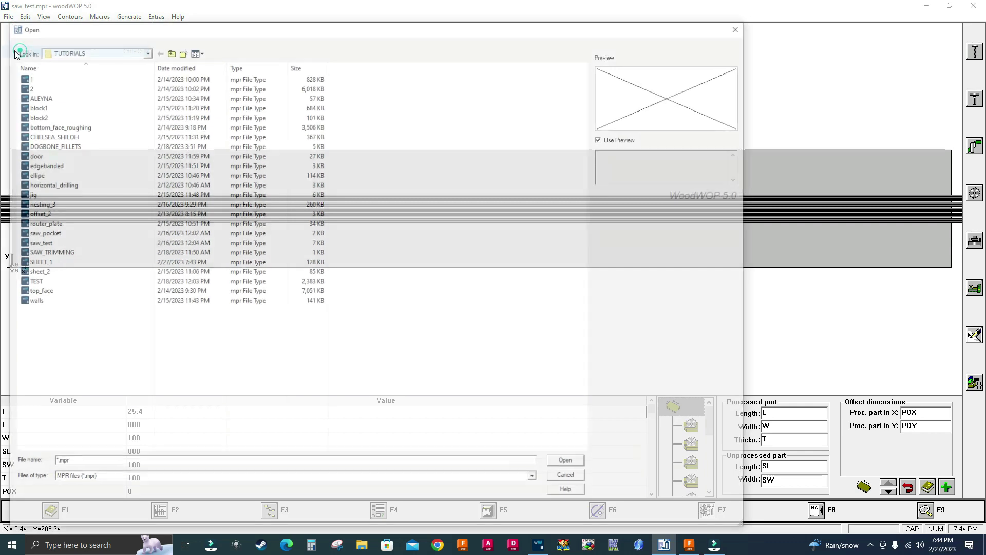
{"action": "left_click", "coordinate": [61, 262]}
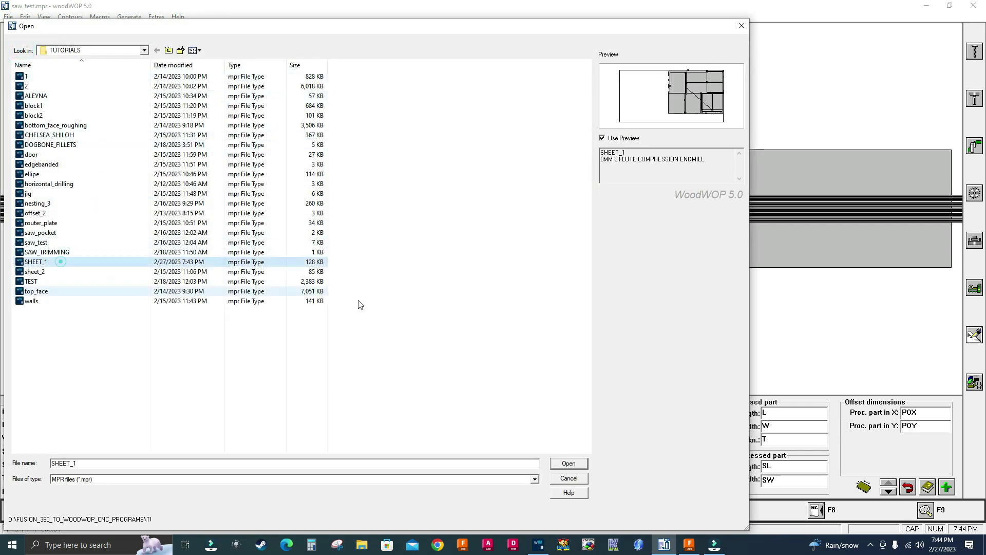
{"action": "left_click", "coordinate": [569, 464]}
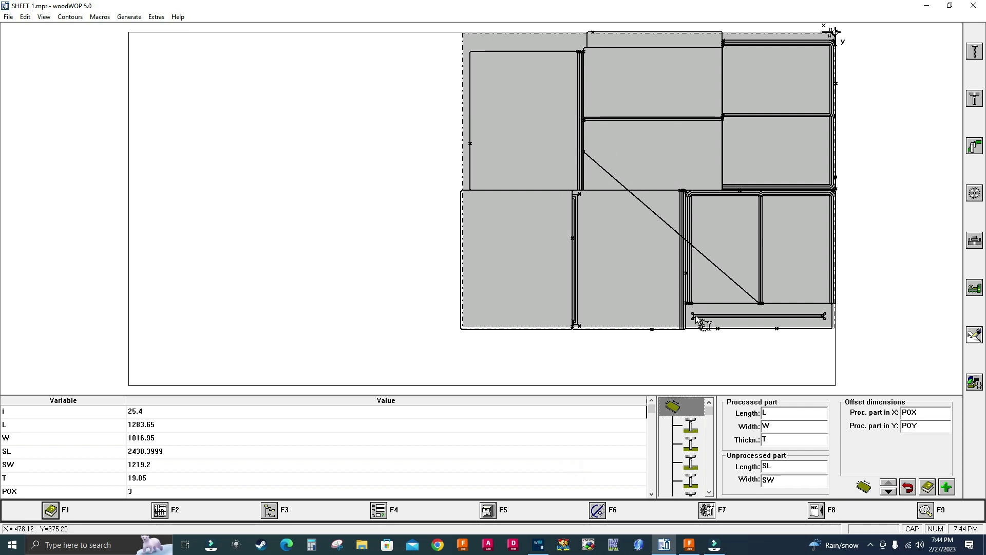
- Switch to woodWOP 8.0 and open SHEET_1.mpr from the TUTORIALS folder on the D: drive
{"action": "left_click", "coordinate": [539, 547]}
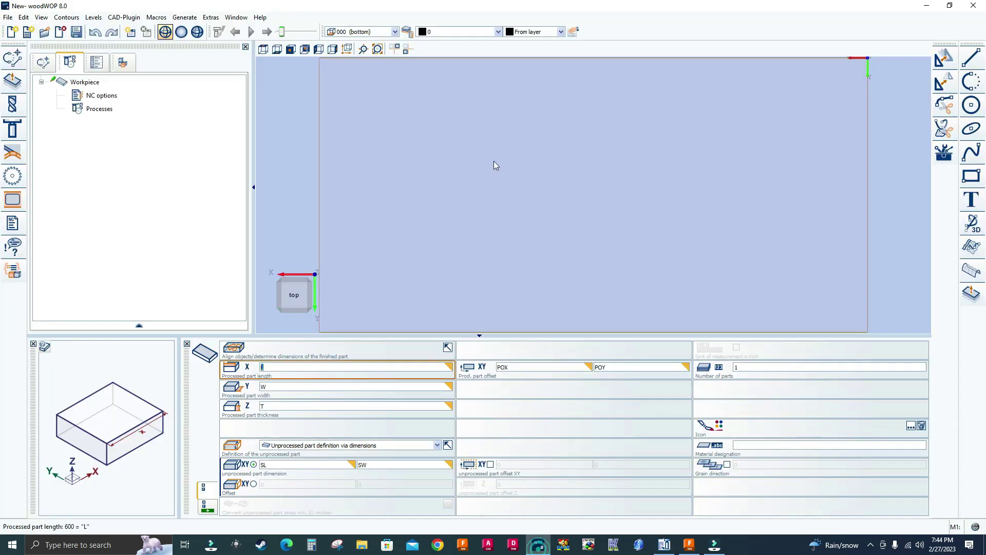
{"action": "left_click", "coordinate": [8, 18]}
{"action": "left_click", "coordinate": [31, 55]}
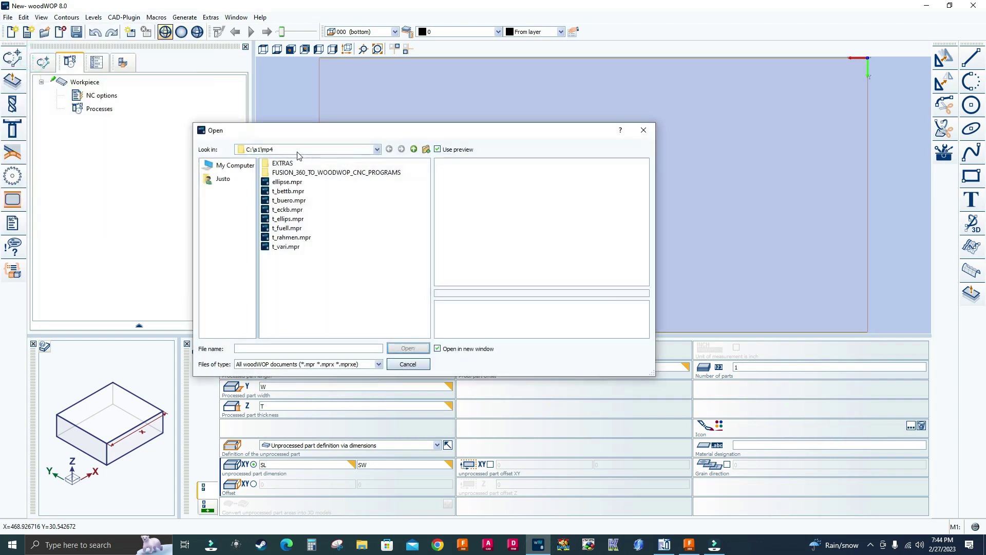
{"action": "left_click", "coordinate": [378, 151]}
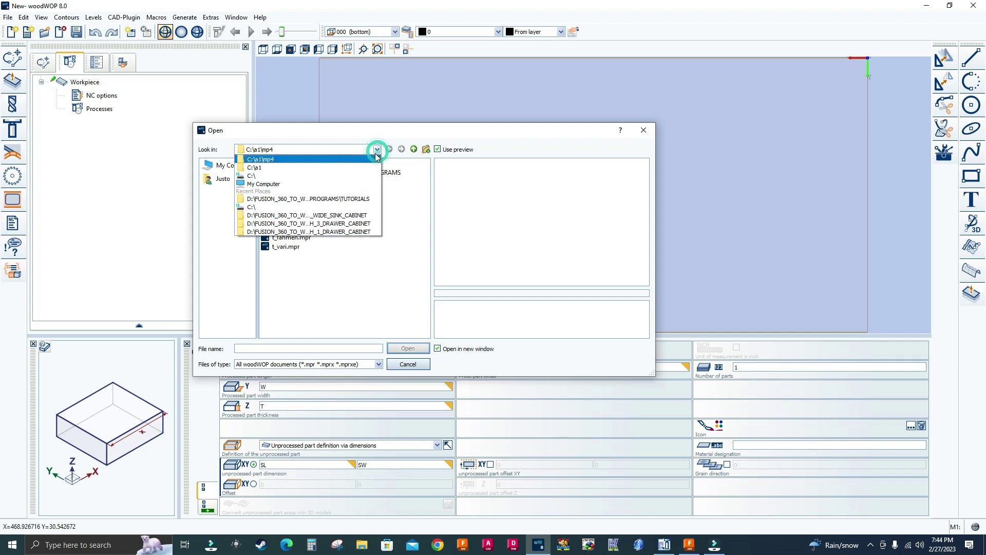
{"action": "left_click", "coordinate": [262, 200]}
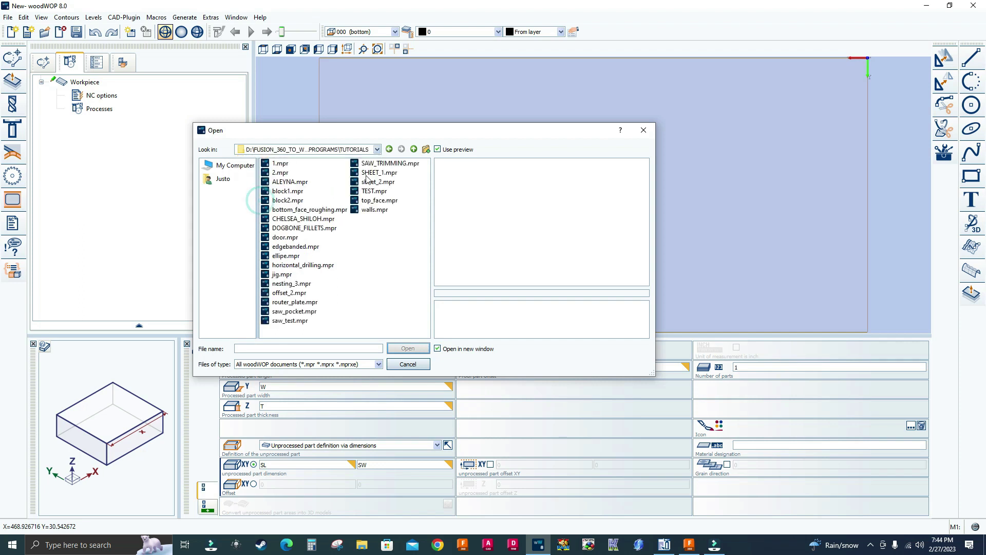
{"action": "left_click", "coordinate": [383, 172]}
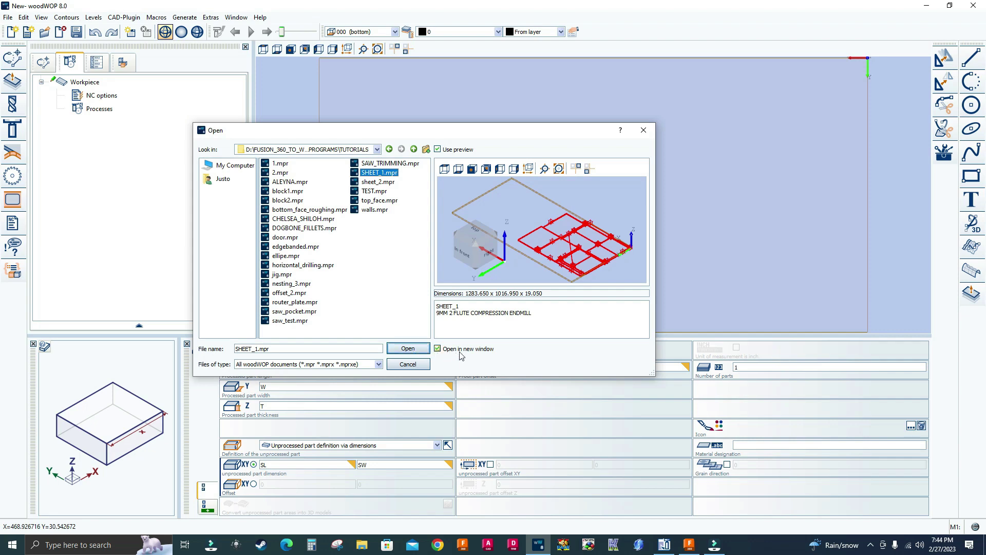
{"action": "left_click", "coordinate": [408, 348]}
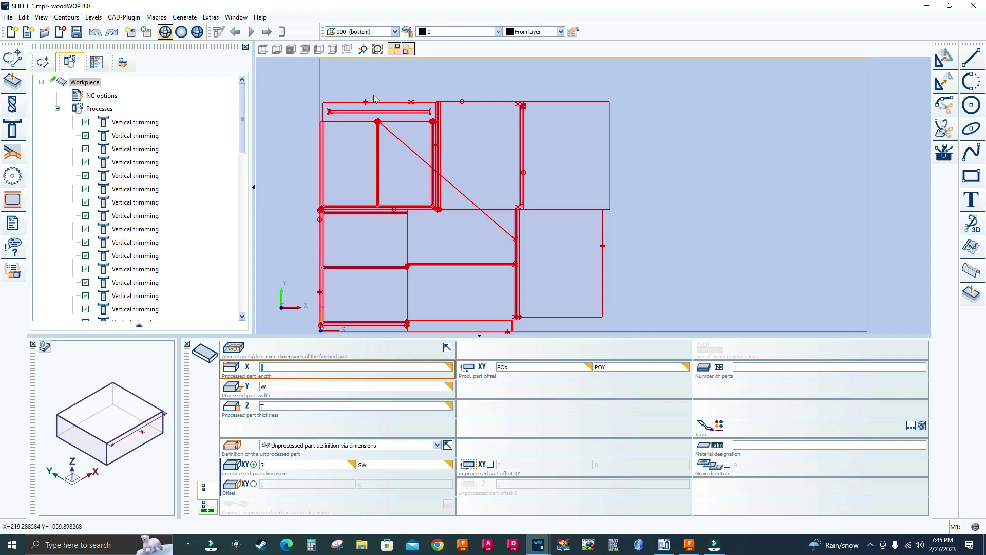
- Toggle the X and Y view reflection of SHEET_1, and display its variables table in a widened pane
{"action": "left_click", "coordinate": [391, 50]}
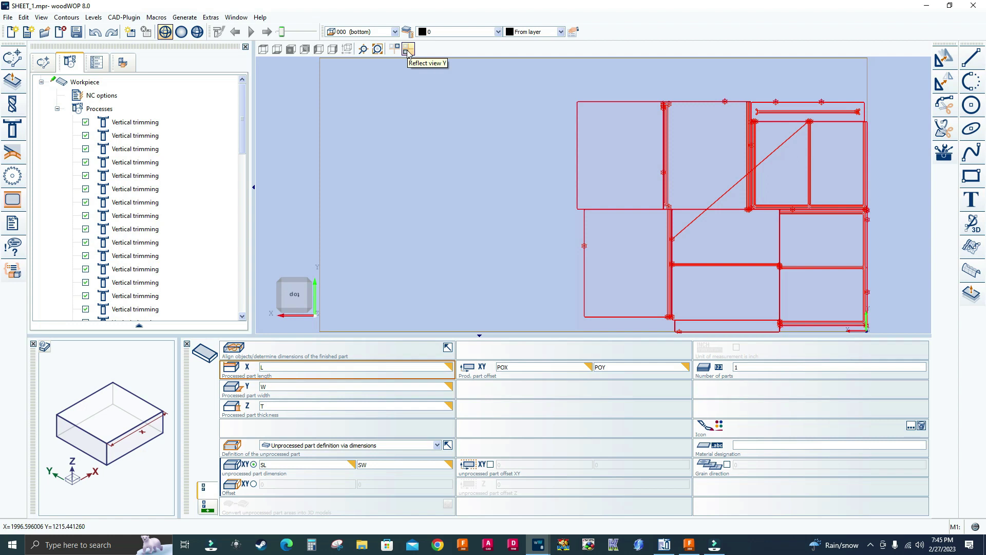
{"action": "left_click", "coordinate": [409, 49]}
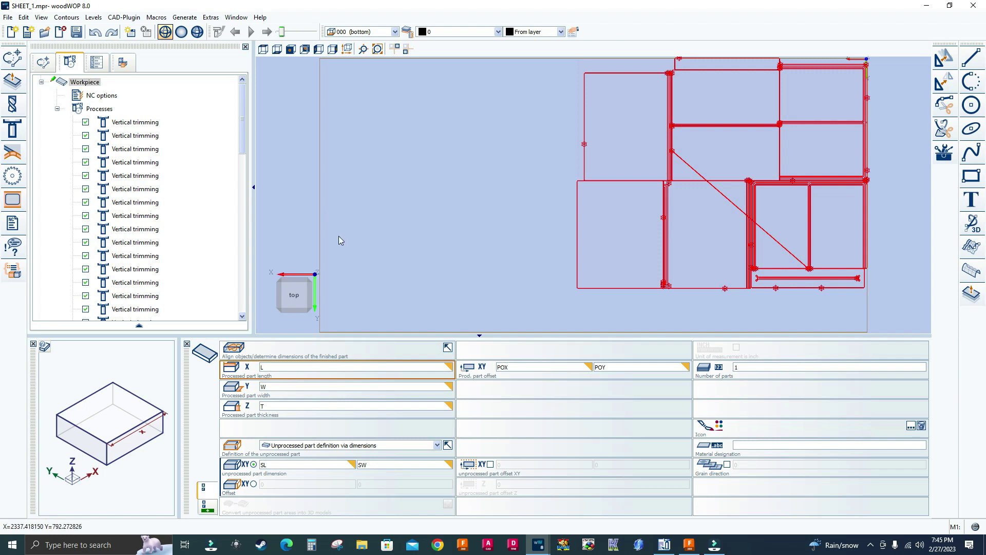
{"action": "left_click", "coordinate": [97, 62]}
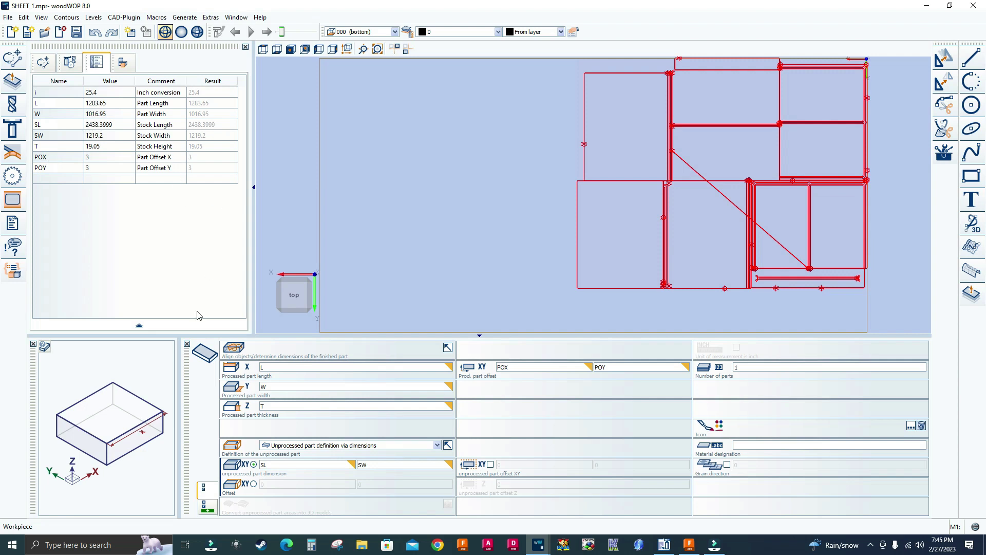
{"action": "left_click_drag", "start_coordinate": [256, 174], "coordinate": [343, 175]}
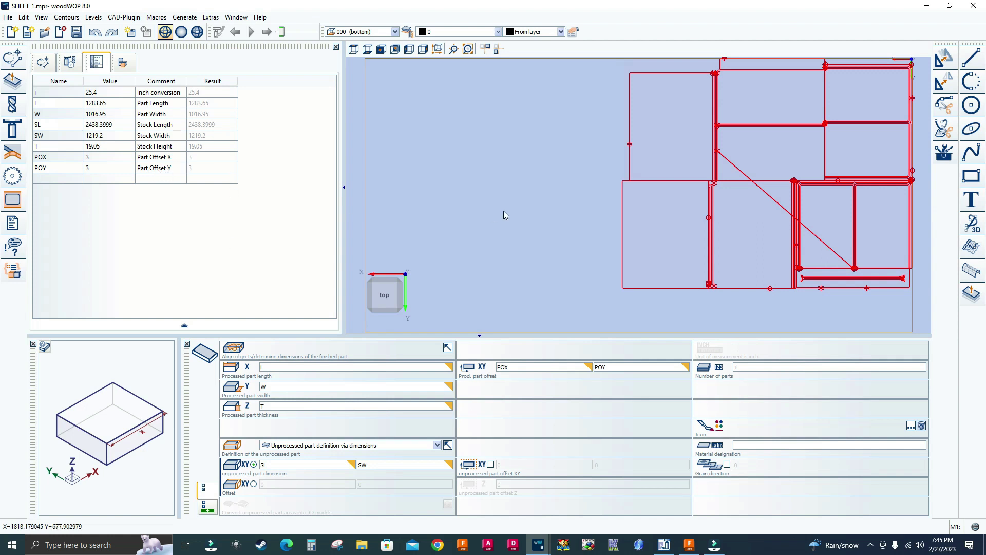
- Examine the nested toolpaths against the sheet's edges, closely checking the passes near the origin corner
{"action": "scroll", "coordinate": [689, 62], "scroll_direction": "up", "scroll_amount": 2}
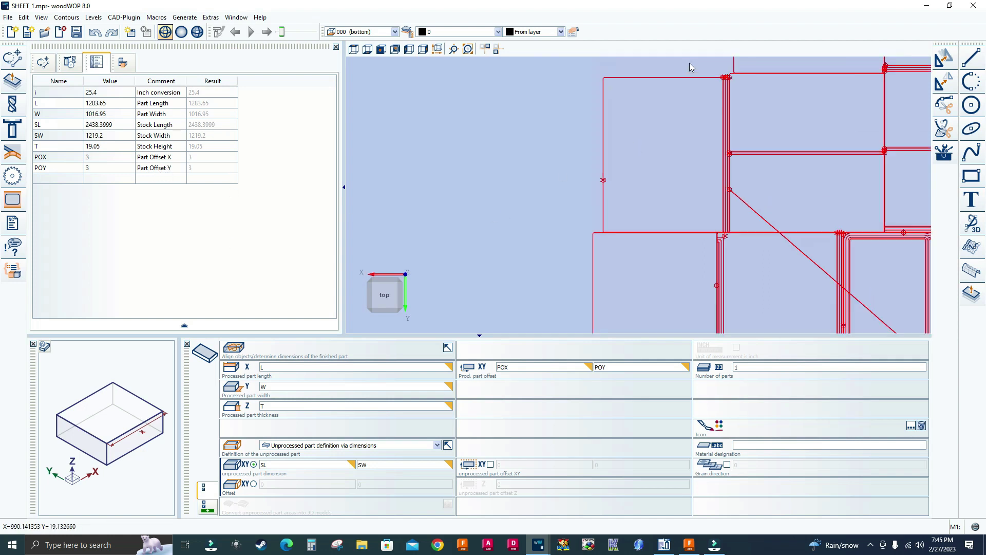
{"action": "scroll", "coordinate": [689, 62], "scroll_direction": "down", "scroll_amount": 4}
{"action": "scroll", "coordinate": [611, 93], "scroll_direction": "up", "scroll_amount": 2}
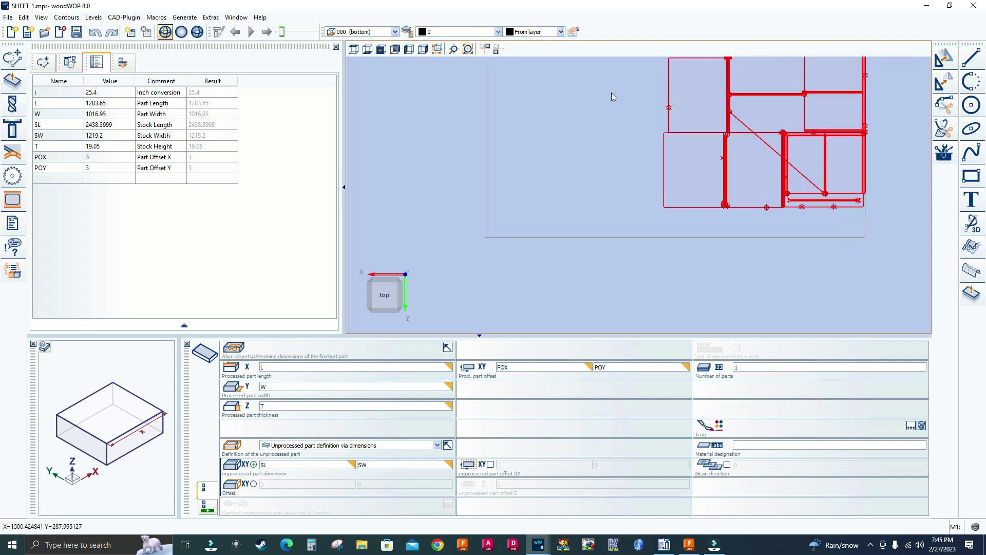
{"action": "scroll", "coordinate": [797, 249], "scroll_direction": "up", "scroll_amount": 3}
{"action": "scroll", "coordinate": [797, 242], "scroll_direction": "down", "scroll_amount": 2}
{"action": "scroll", "coordinate": [742, 216], "scroll_direction": "down", "scroll_amount": 3}
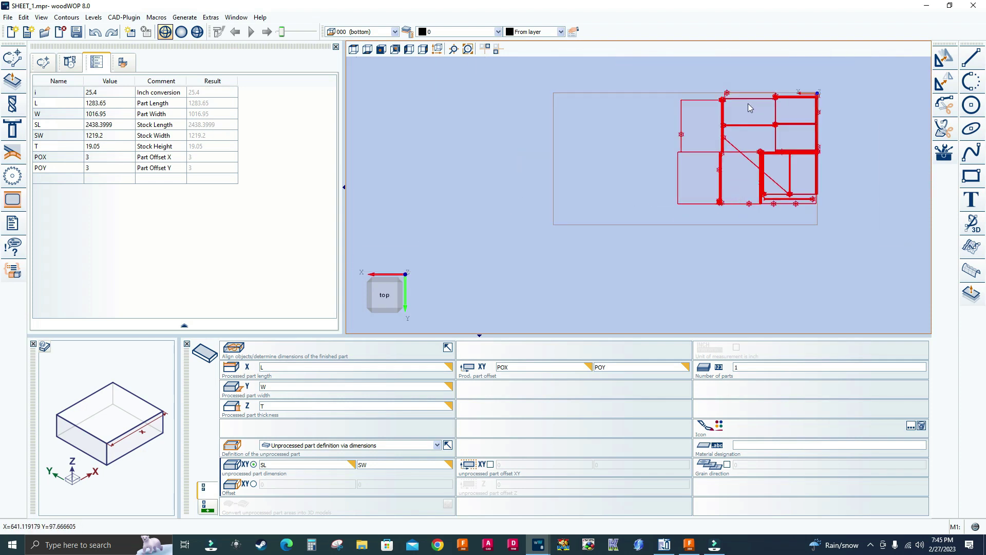
{"action": "scroll", "coordinate": [779, 94], "scroll_direction": "up", "scroll_amount": 3}
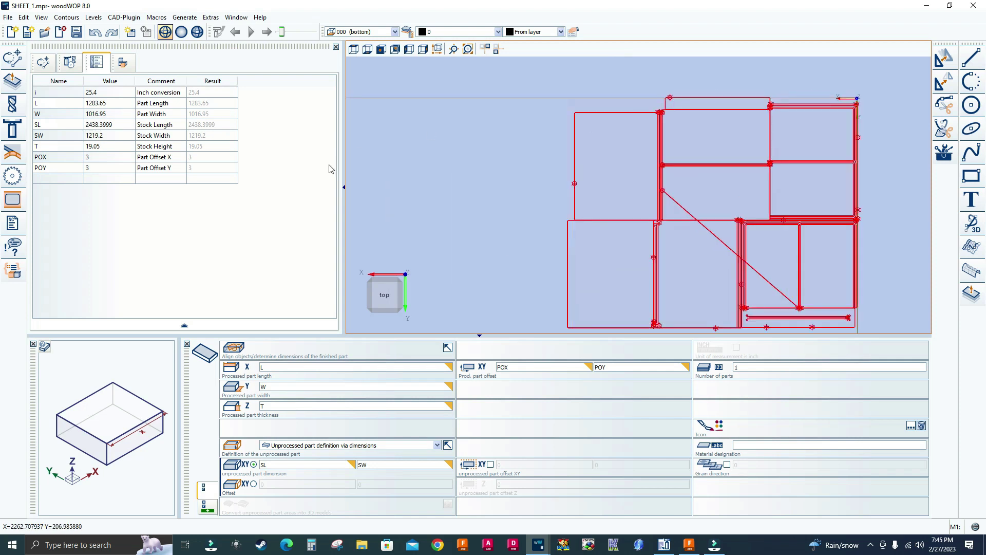
{"action": "scroll", "coordinate": [698, 122], "scroll_direction": "down", "scroll_amount": 1}
{"action": "scroll", "coordinate": [728, 117], "scroll_direction": "up", "scroll_amount": 3}
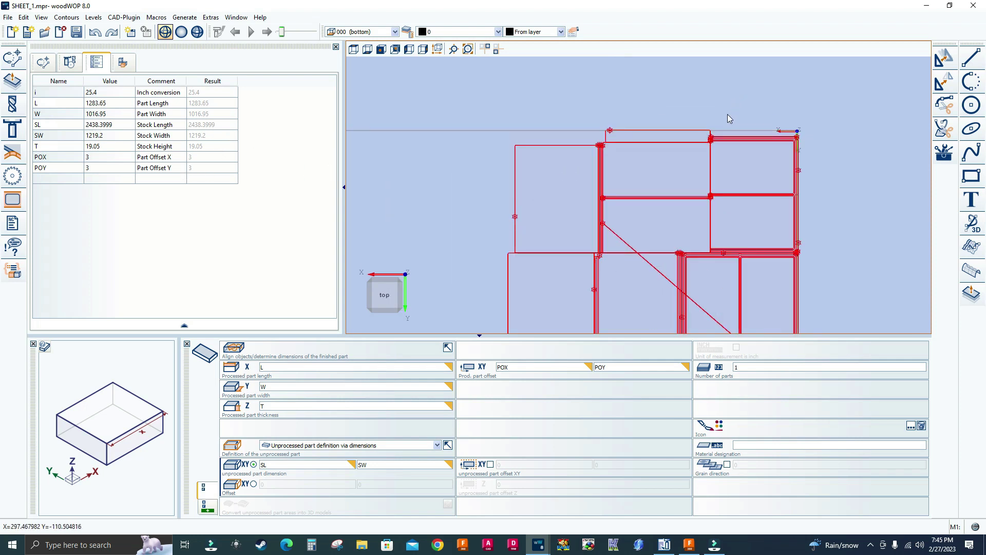
{"action": "scroll", "coordinate": [718, 157], "scroll_direction": "up", "scroll_amount": 1}
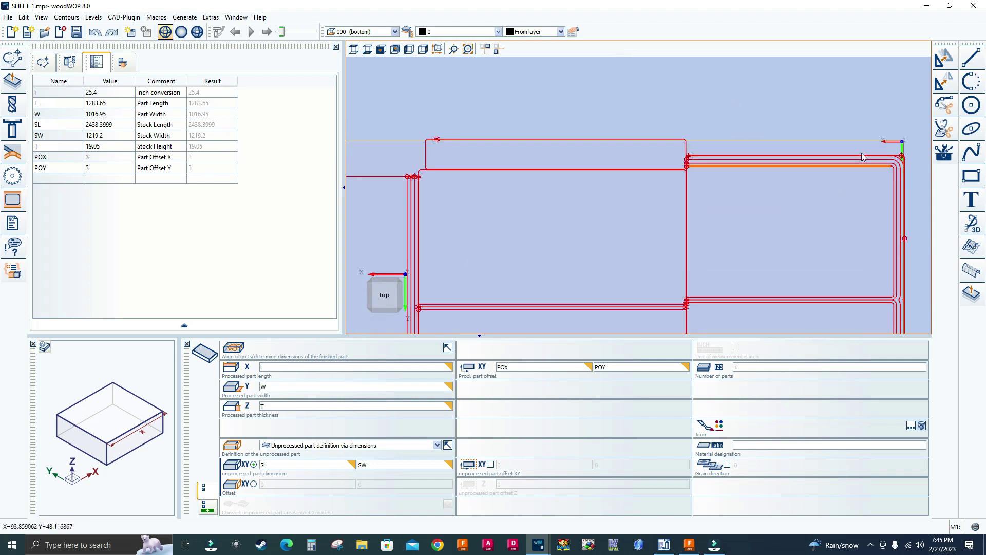
{"action": "scroll", "coordinate": [853, 170], "scroll_direction": "up", "scroll_amount": 1}
{"action": "scroll", "coordinate": [705, 150], "scroll_direction": "up", "scroll_amount": 4}
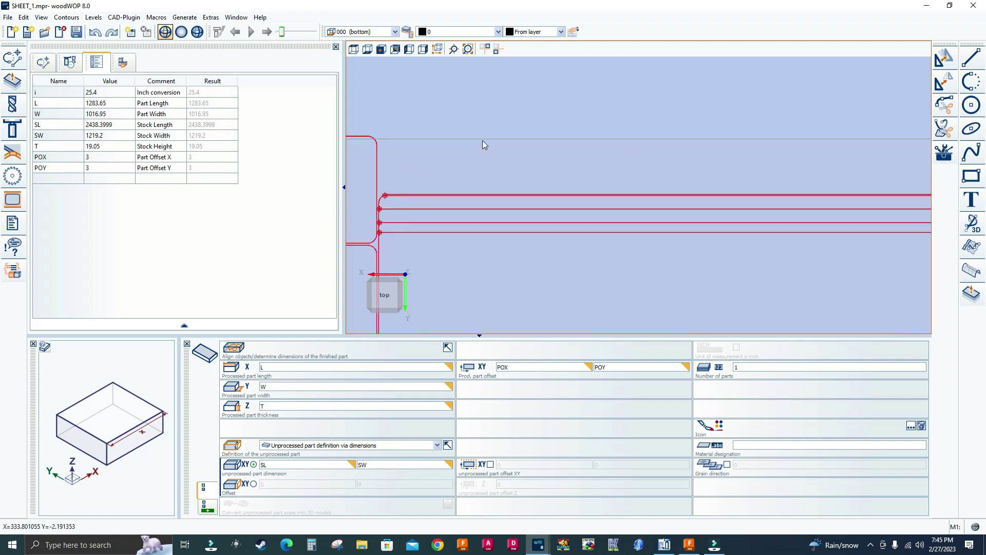
{"action": "scroll", "coordinate": [501, 140], "scroll_direction": "down", "scroll_amount": 3}
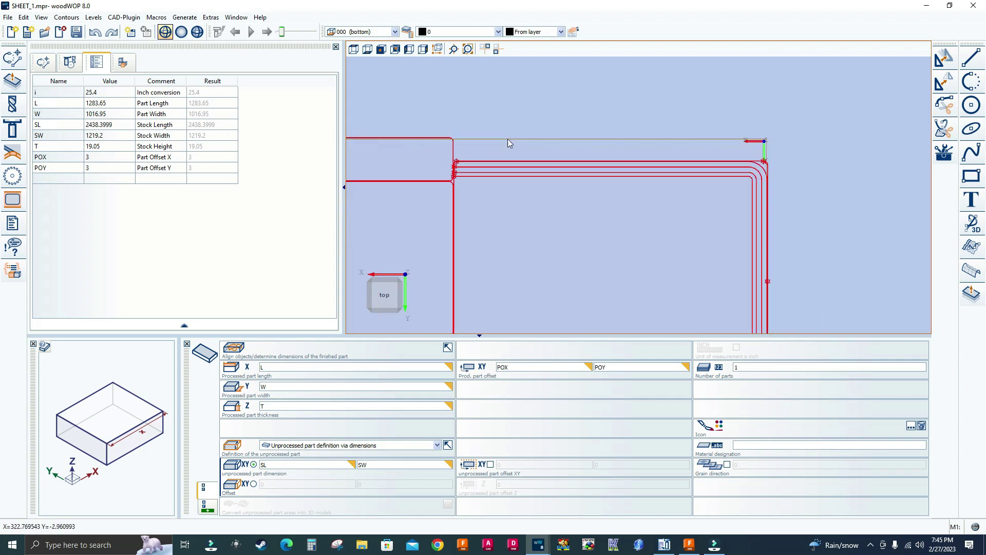
- Switch back to woodWOP 5.0 and step through the first router macros of SHEET_1 to see which contours they cut
{"action": "left_click", "coordinate": [664, 544]}
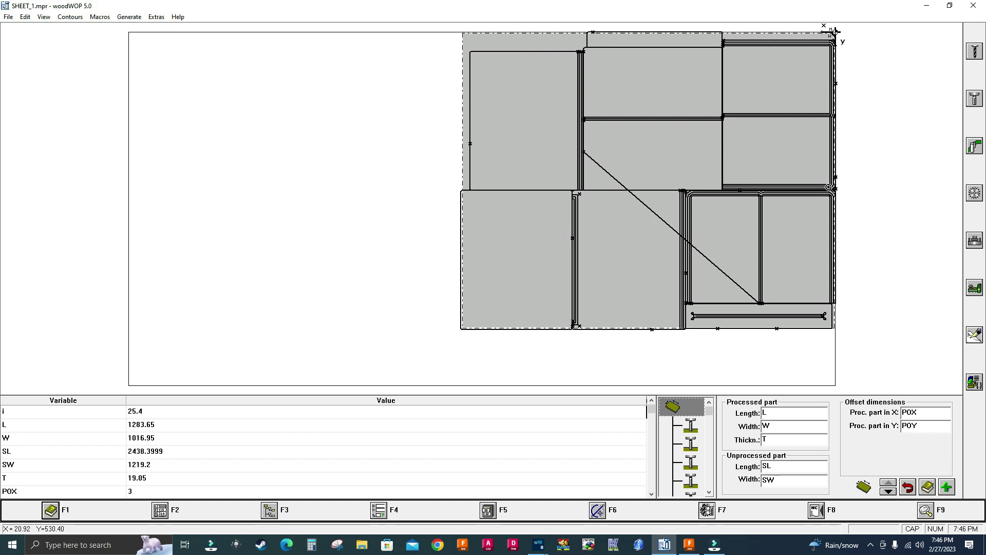
{"action": "scroll", "coordinate": [828, 186], "scroll_direction": "up", "scroll_amount": 5}
{"action": "scroll", "coordinate": [504, 192], "scroll_direction": "down", "scroll_amount": 5}
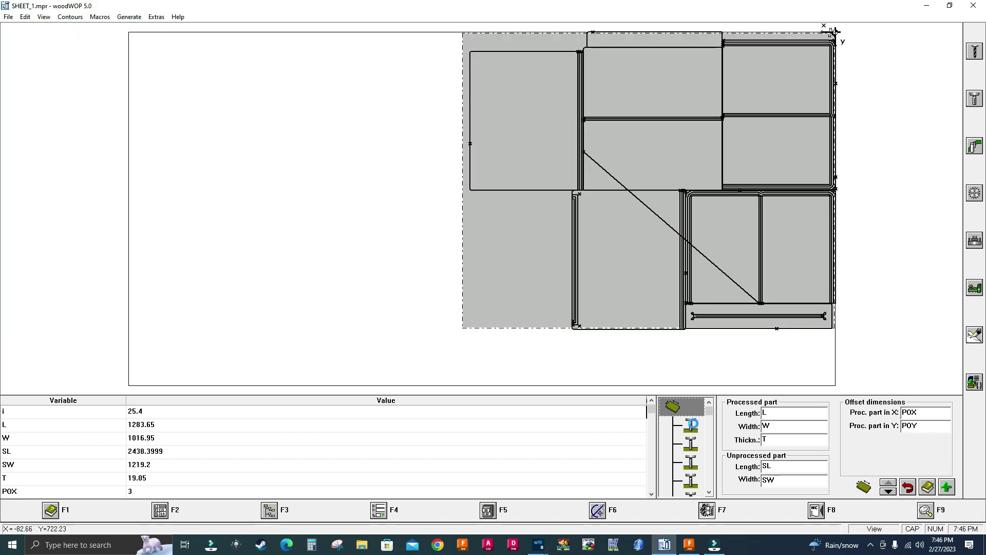
{"action": "left_click", "coordinate": [692, 425]}
{"action": "left_click", "coordinate": [693, 458]}
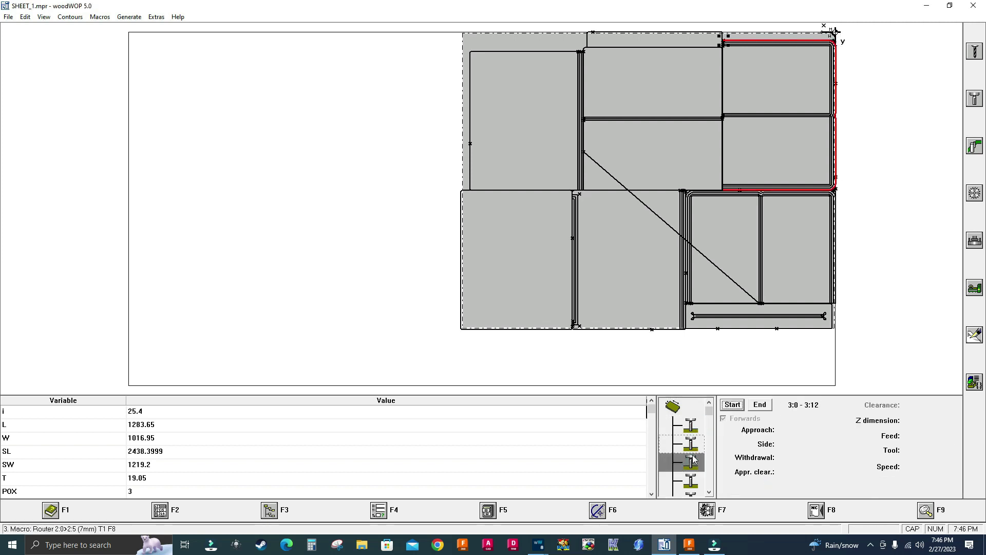
{"action": "left_click", "coordinate": [691, 483]}
{"action": "left_click", "coordinate": [692, 492]}
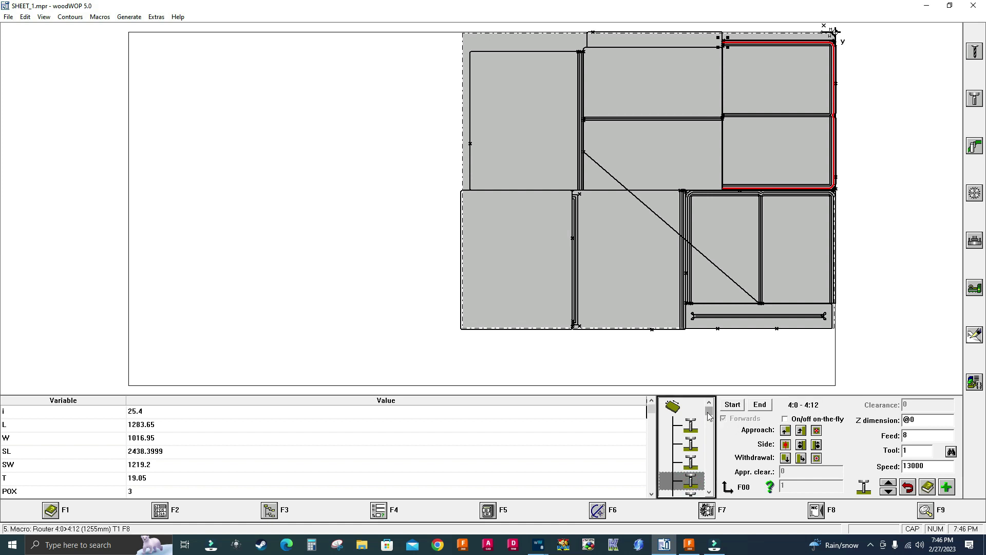
- Inspect the last three router macros in reverse order, checking their part outlines up close and on the whole sheet
{"action": "left_click_drag", "start_coordinate": [709, 415], "coordinate": [706, 483]}
{"action": "left_click", "coordinate": [692, 462]}
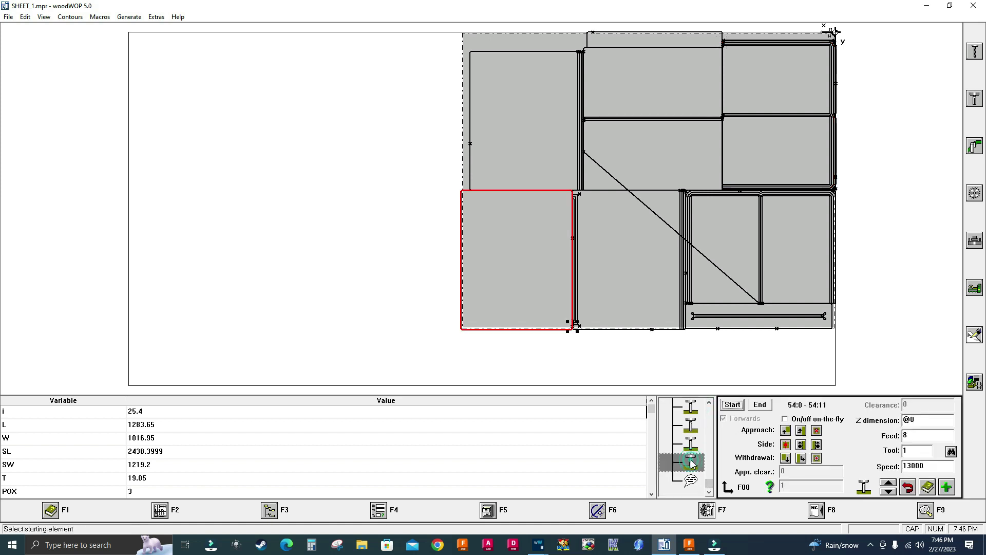
{"action": "scroll", "coordinate": [439, 177], "scroll_direction": "up", "scroll_amount": 2}
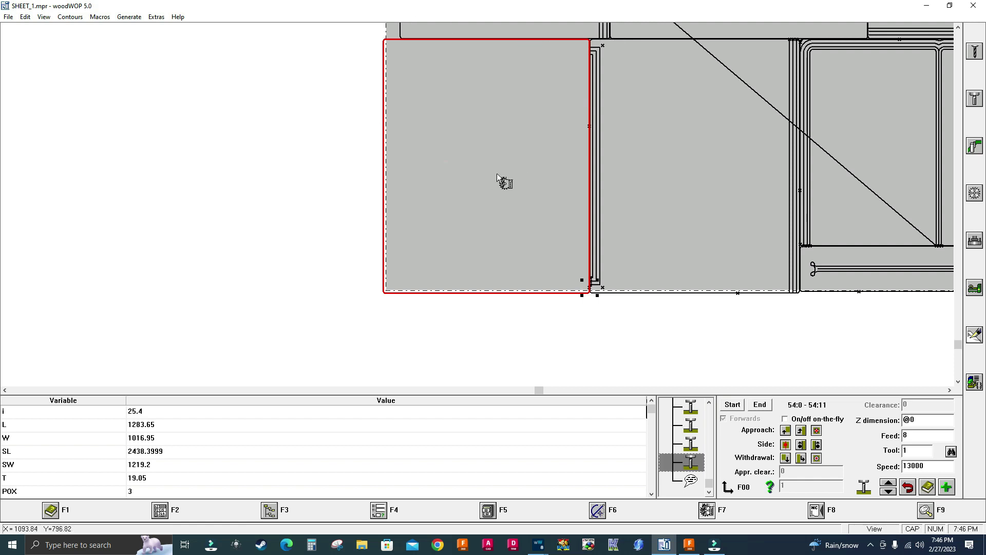
{"action": "left_click", "coordinate": [691, 446]}
{"action": "left_click", "coordinate": [689, 425]}
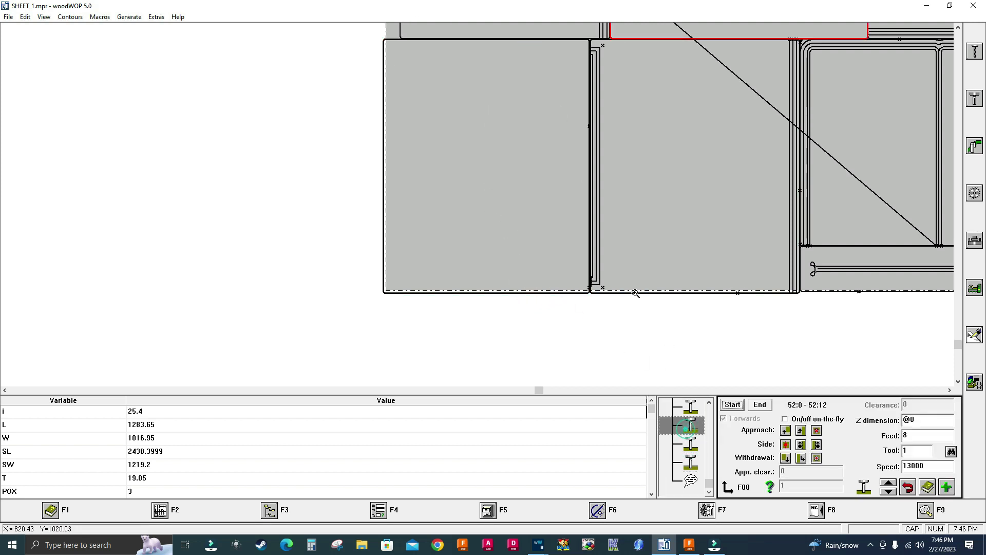
{"action": "right_click", "coordinate": [635, 292]}
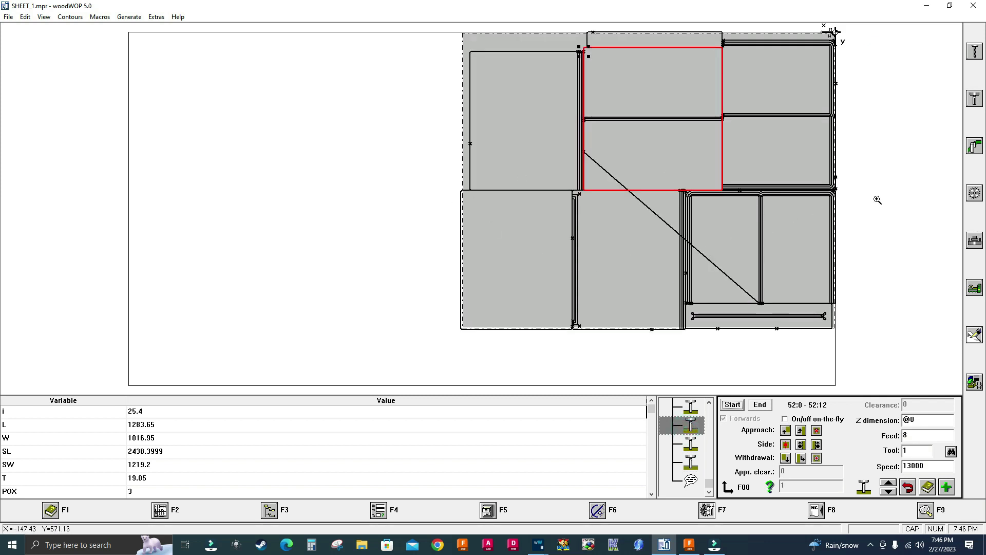